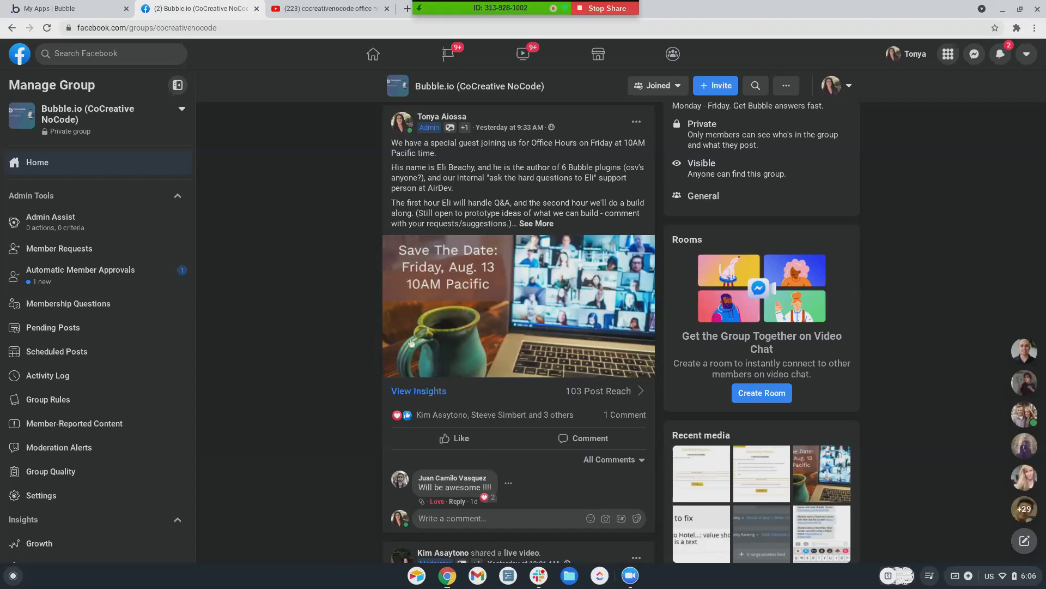
Read the group's checkbox question and highlight the admin's answer about repeating groups
scroll(450, 286, down, 3)
scroll(487, 361, up, 12)
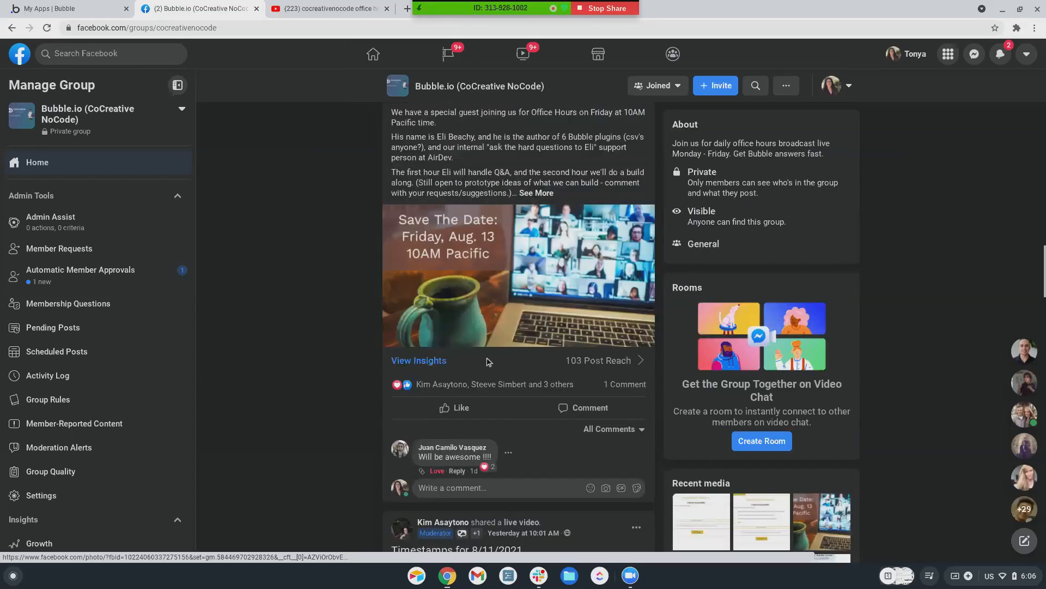
scroll(488, 361, up, 10)
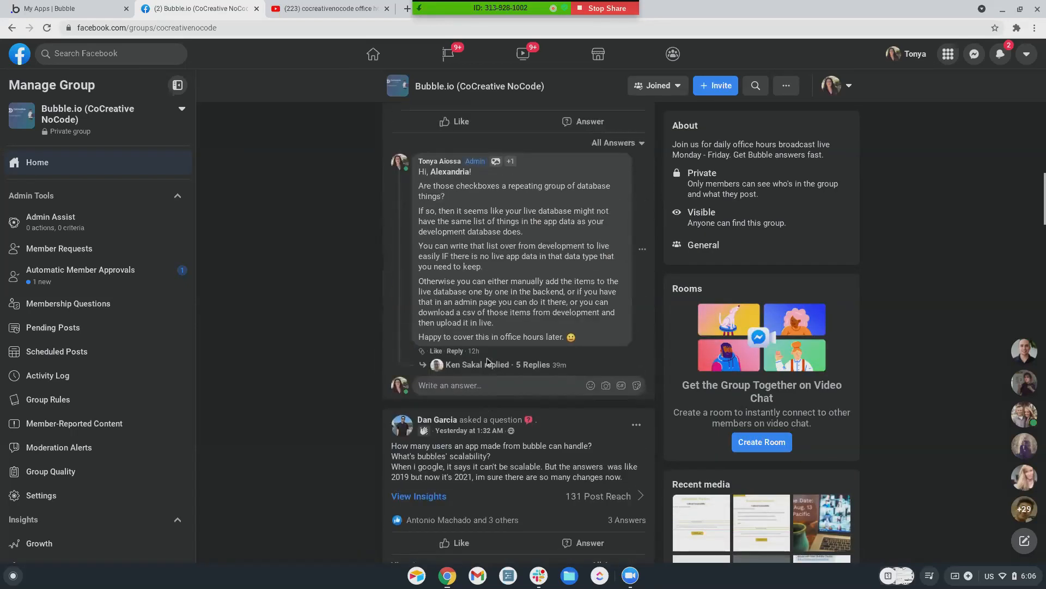
scroll(488, 361, up, 5)
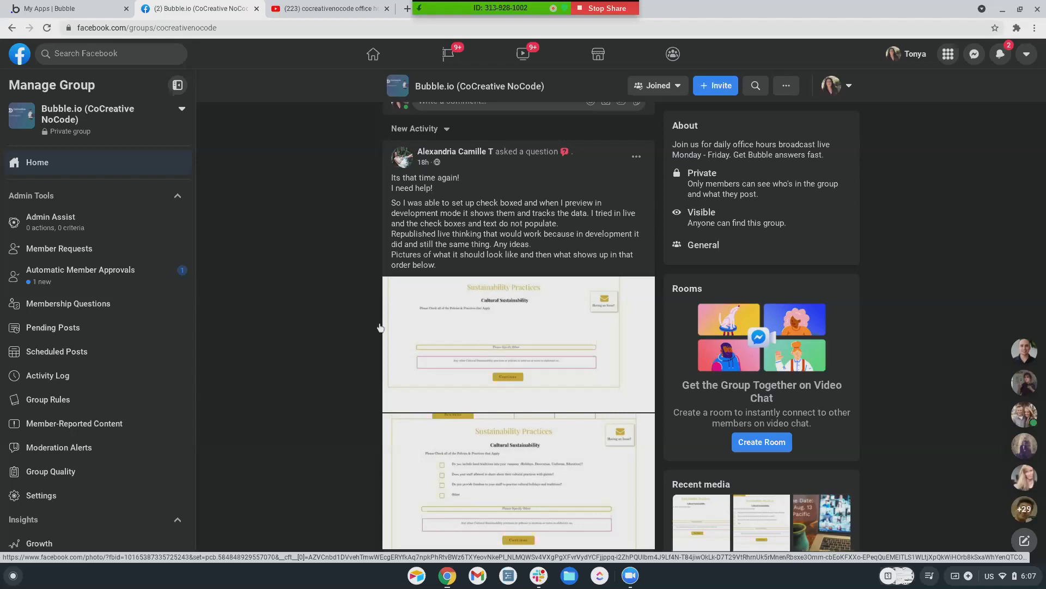
scroll(463, 407, down, 1)
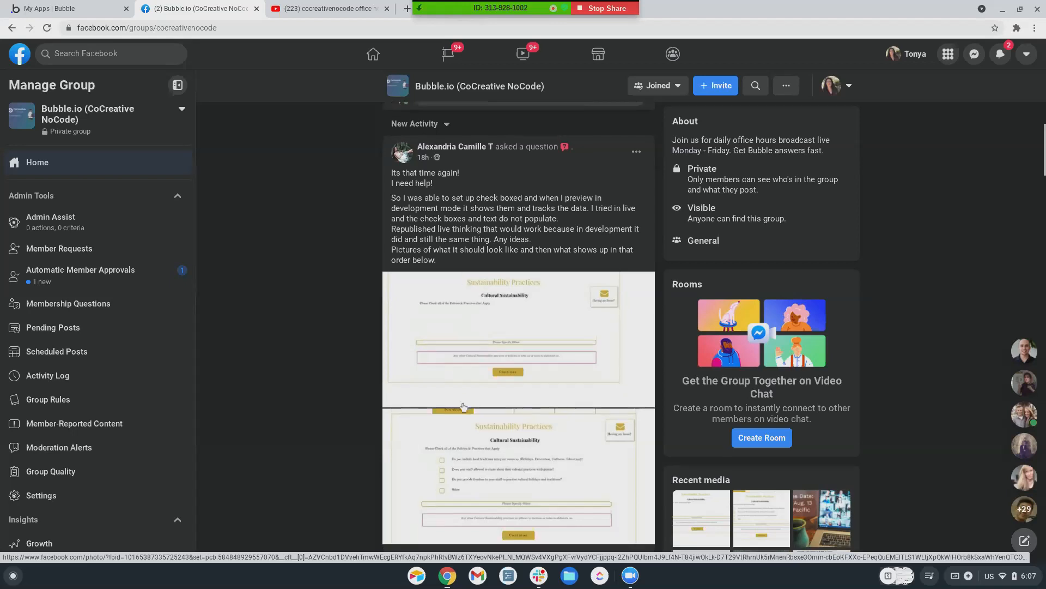
scroll(464, 407, down, 6)
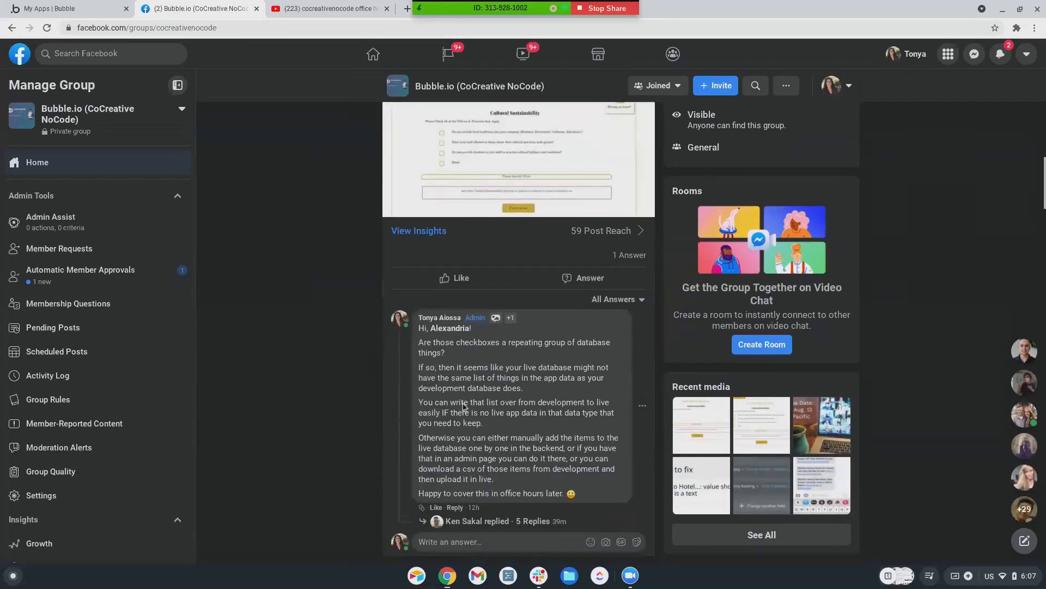
drag(456, 344, 472, 359)
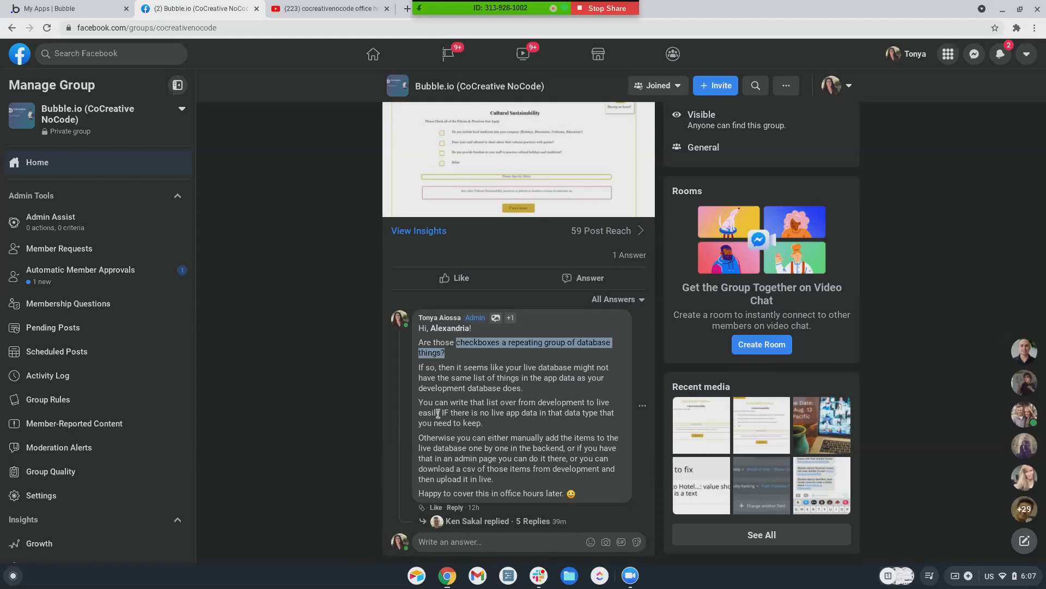
scroll(440, 414, up, 1)
scroll(481, 421, up, 2)
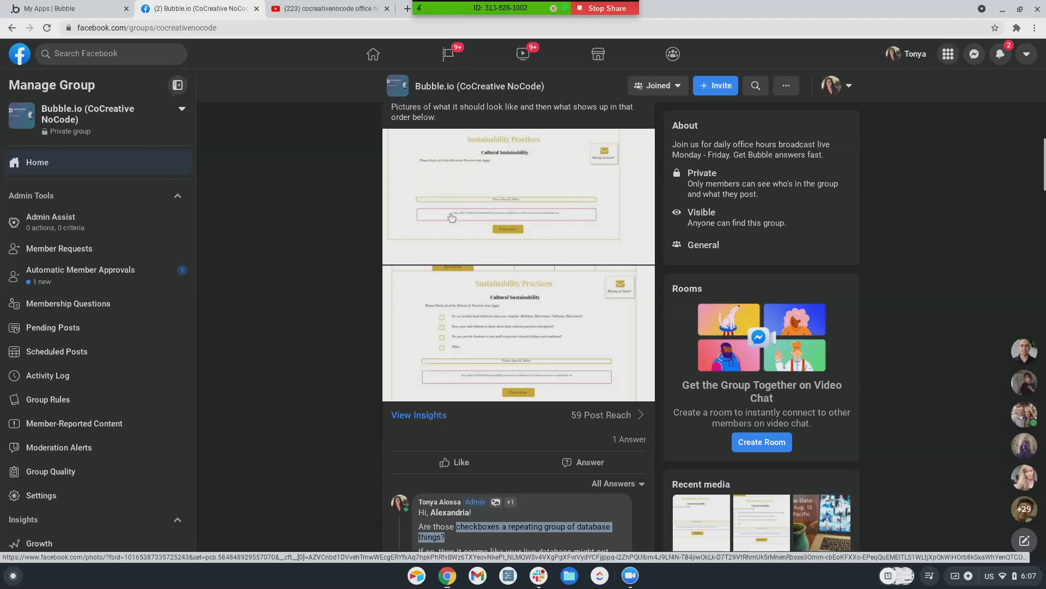
scroll(437, 403, down, 3)
scroll(438, 403, up, 3)
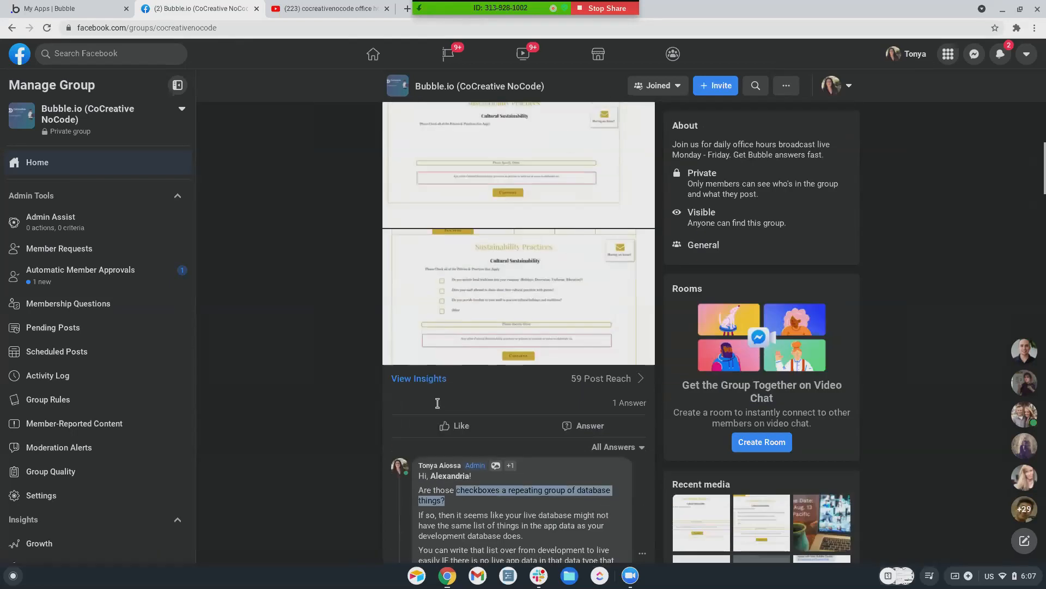
scroll(439, 406, down, 1)
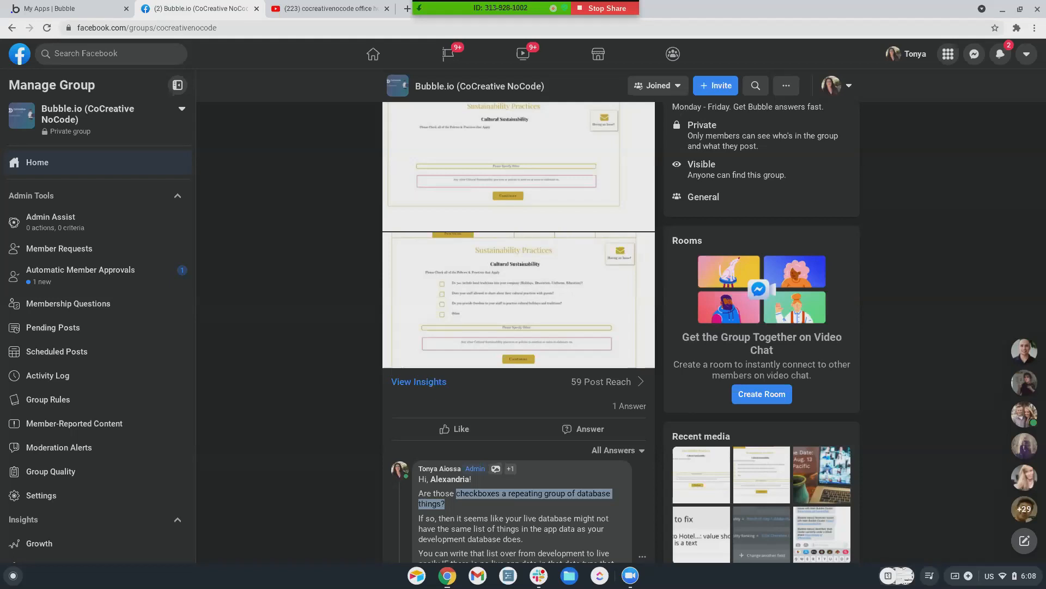
Refresh the Bubble My apps list and open Augustsandbox2021 in the editor
click(49, 8)
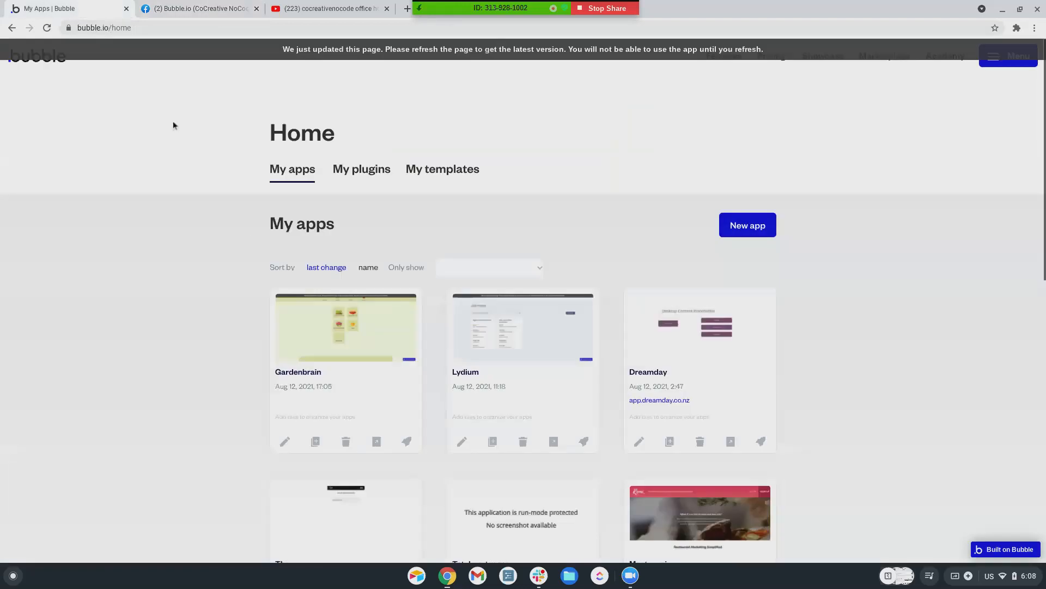
scroll(413, 406, down, 2)
click(47, 28)
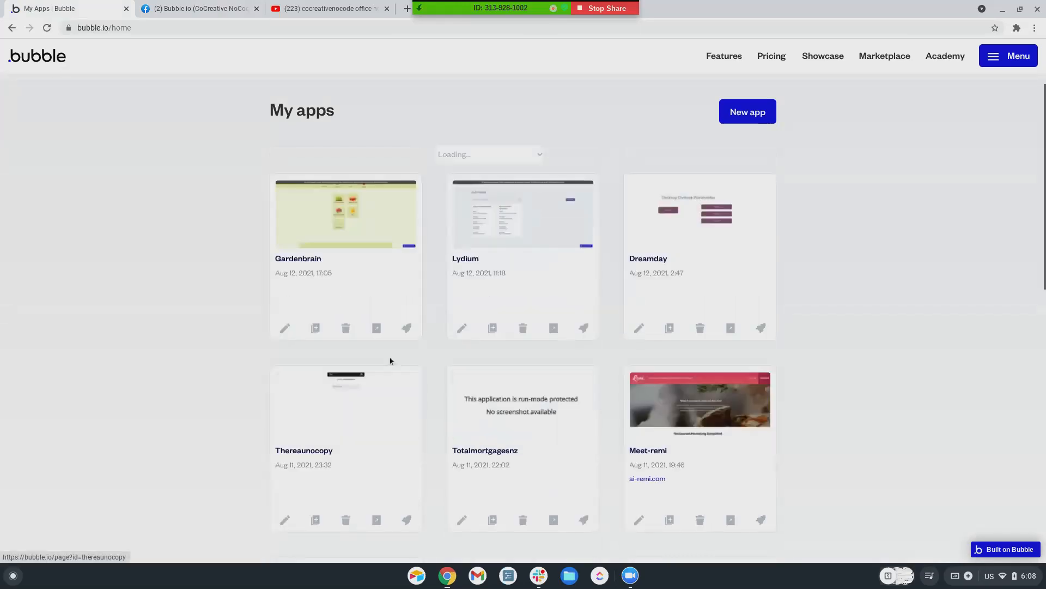
scroll(389, 356, down, 4)
scroll(391, 361, down, 4)
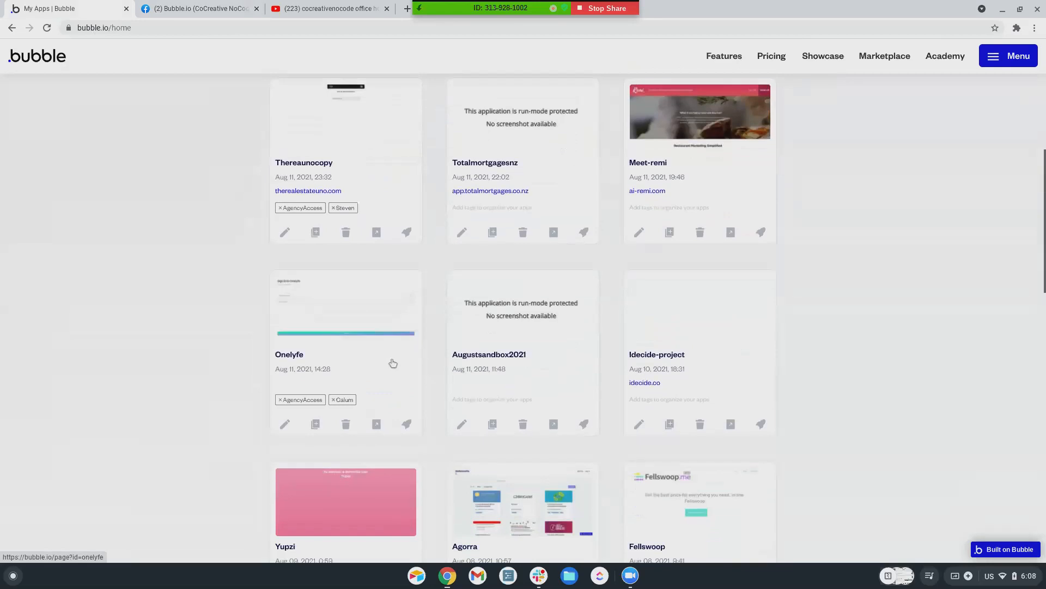
click(461, 309)
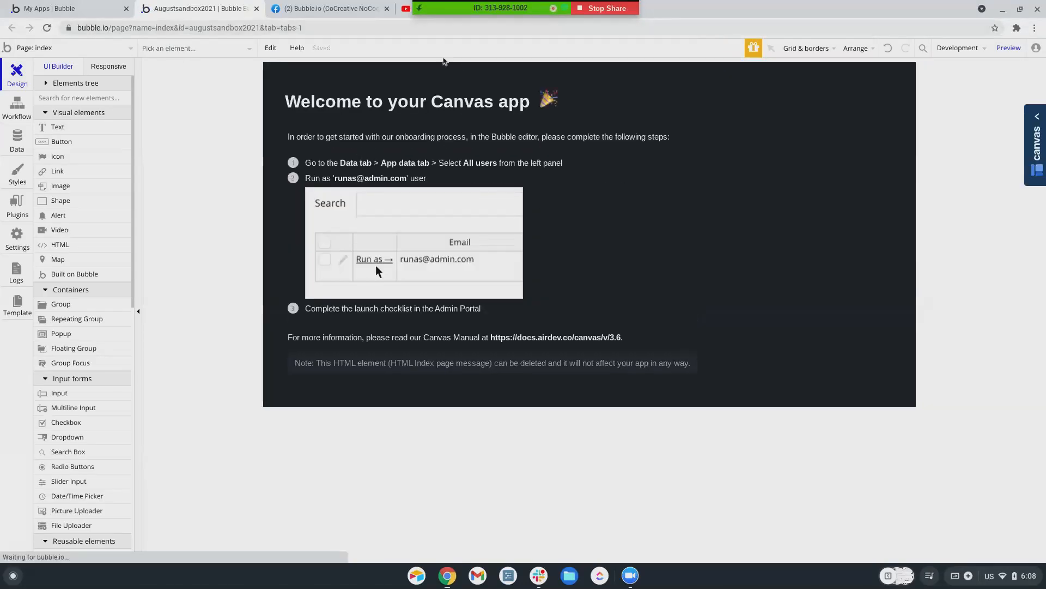
Deploy the current version to Live with the note 'Live vs. Dev database'
click(17, 139)
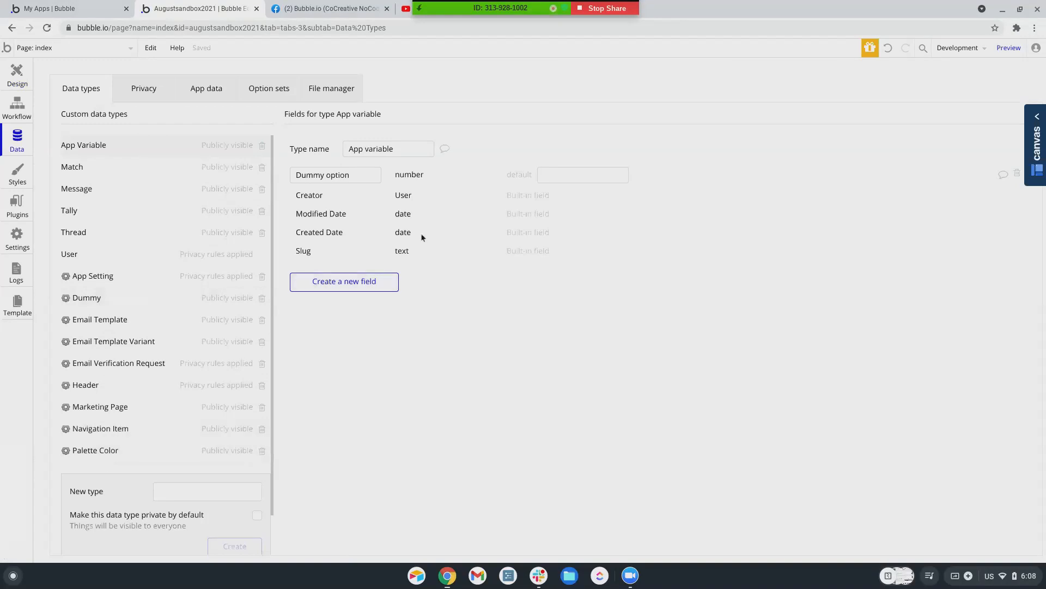
click(950, 51)
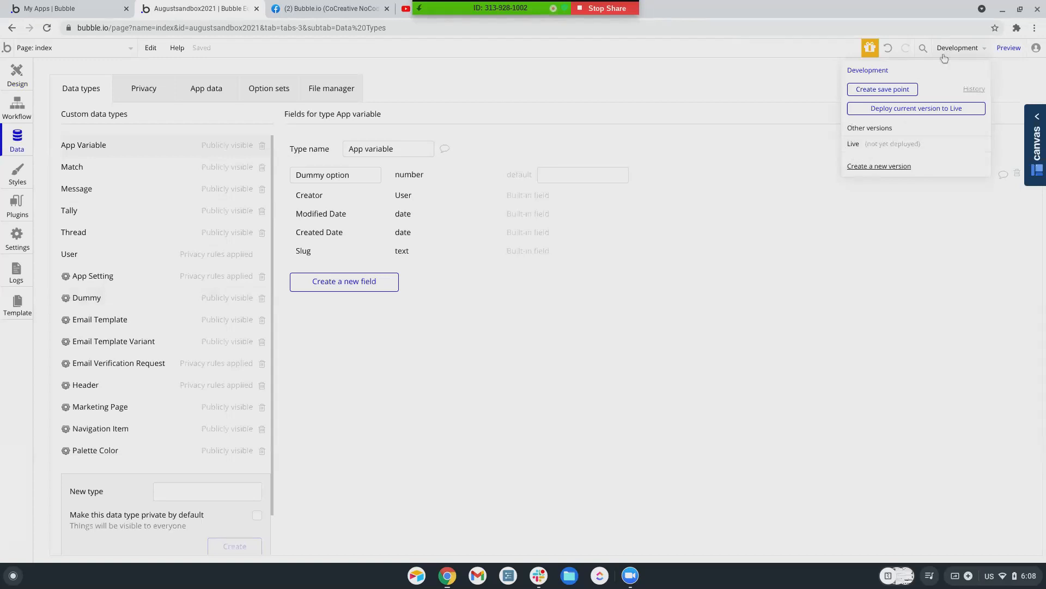
click(884, 108)
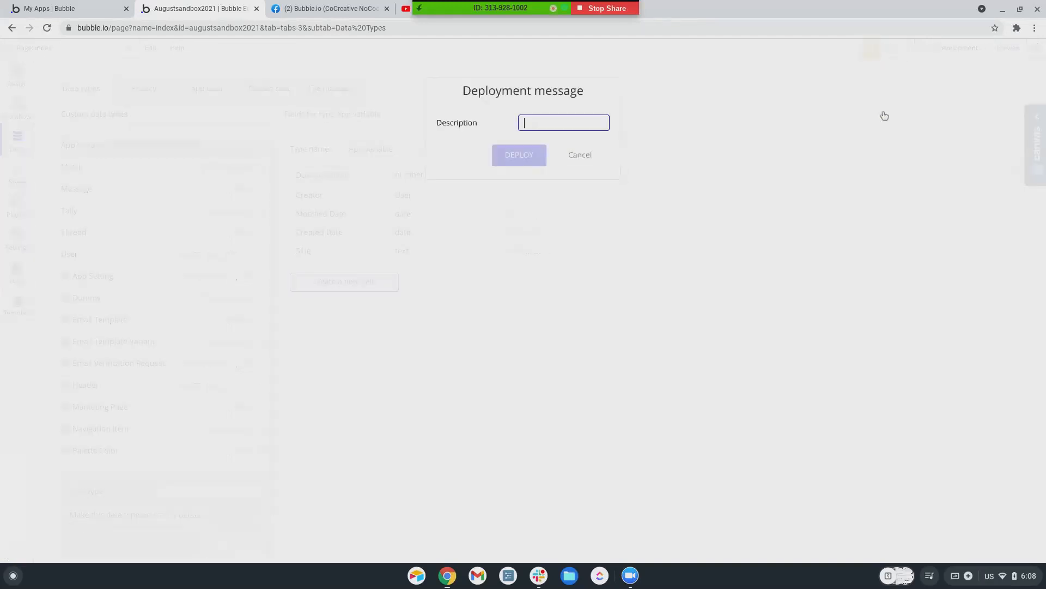
text(Live vs. Dev database)
click(520, 160)
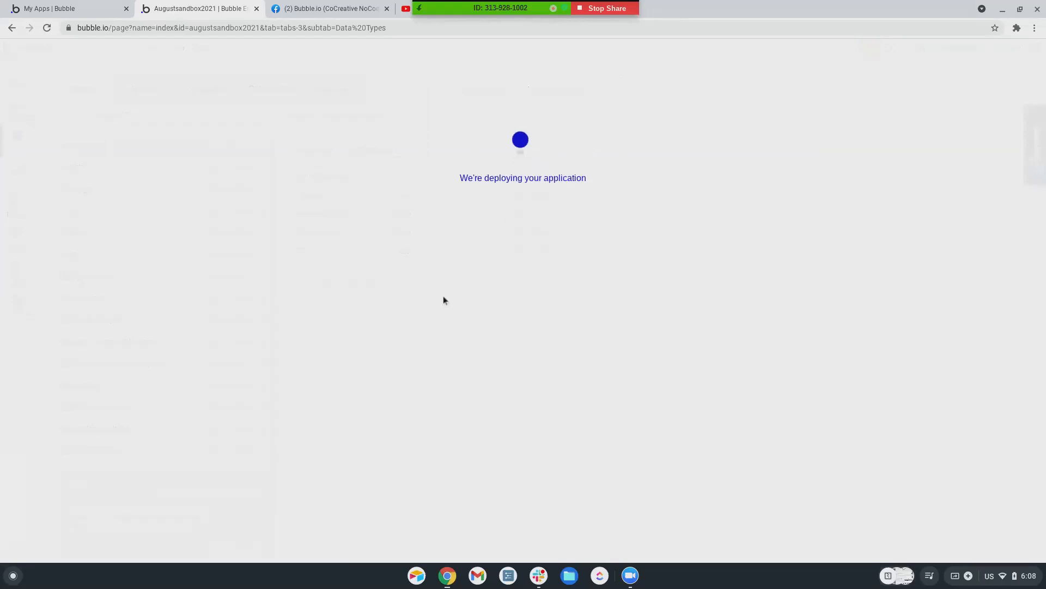
click(515, 214)
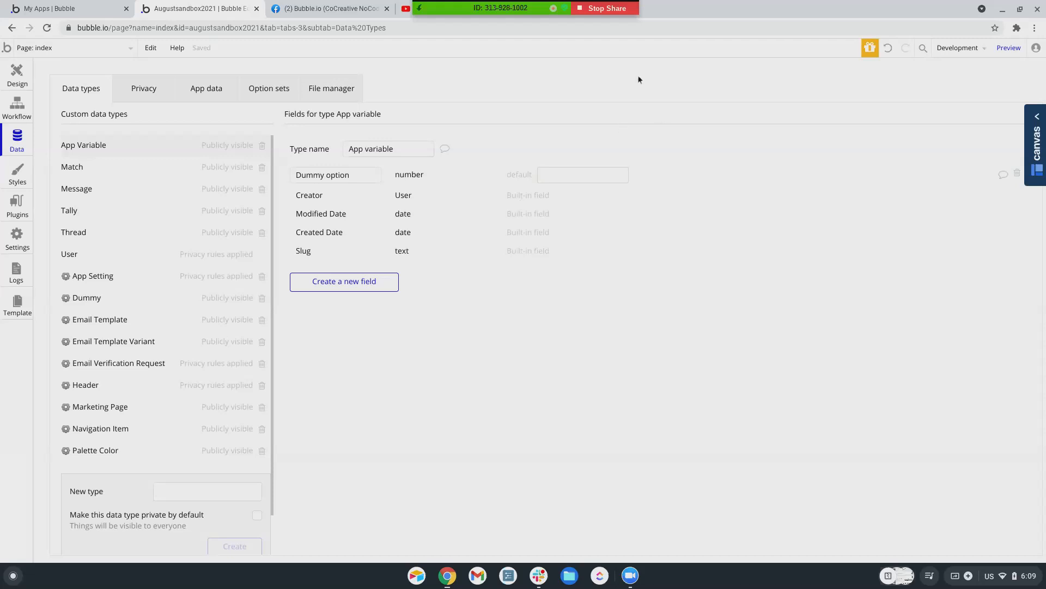
Preview the app and sign in with the test username and password
click(1005, 53)
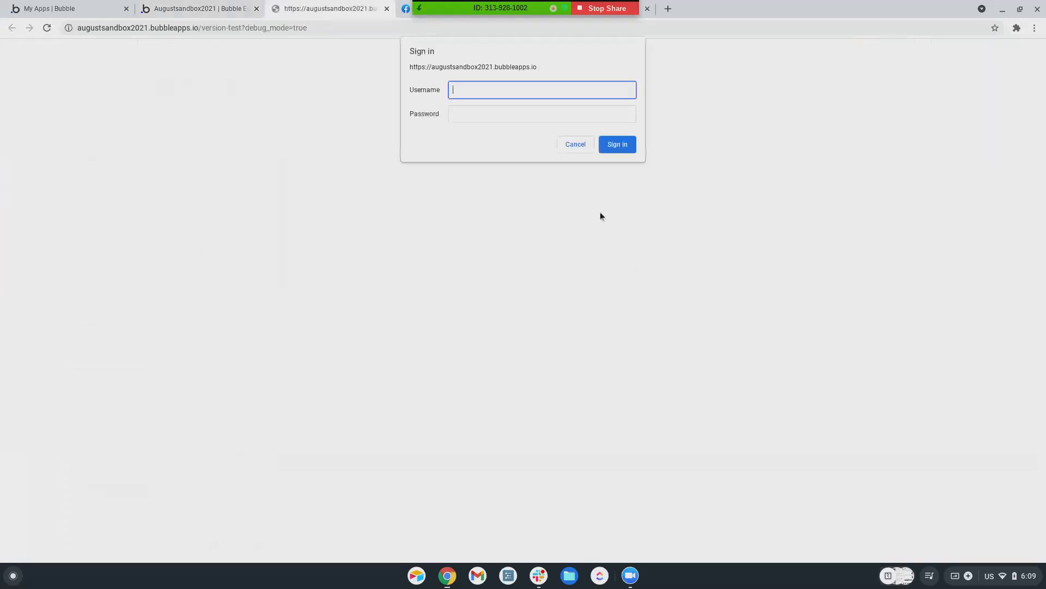
text(username)
key(Tab)
text(*****)
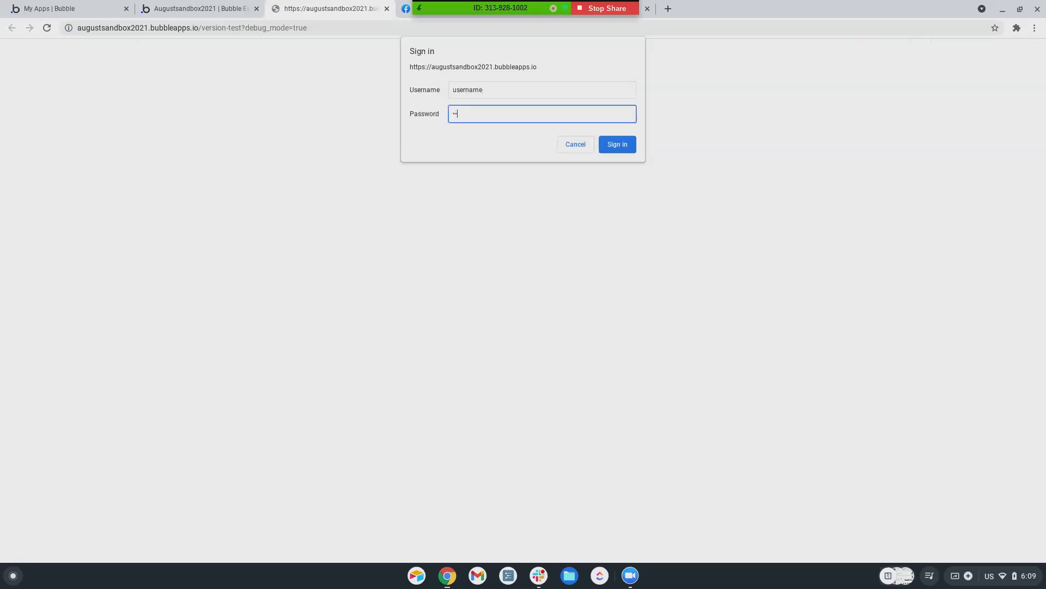
key(Return)
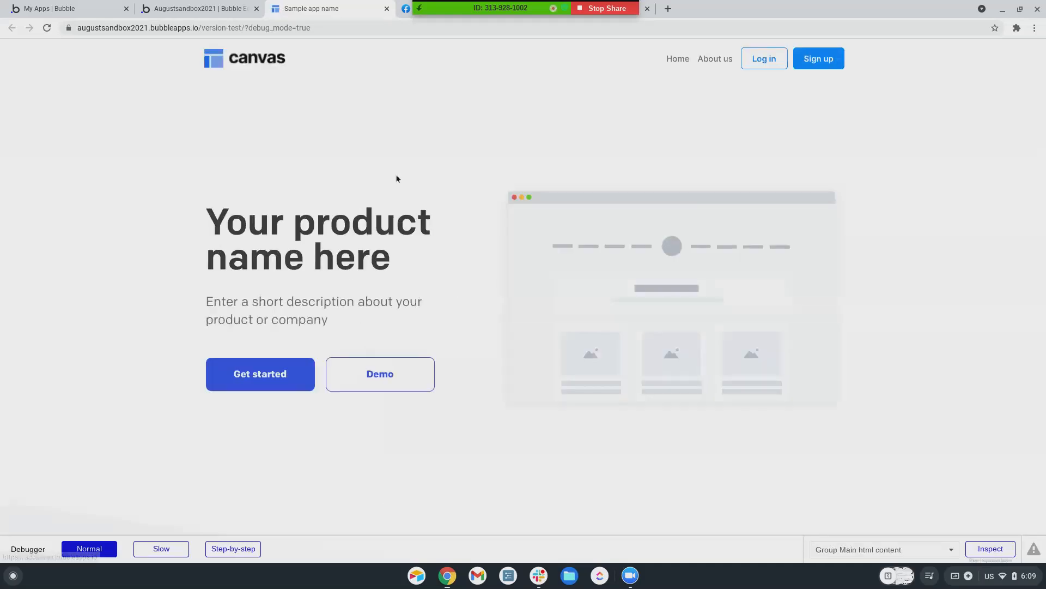
Scroll through the version-test home page, then return to the editor's page list
scroll(423, 224, down, 8)
scroll(460, 310, down, 15)
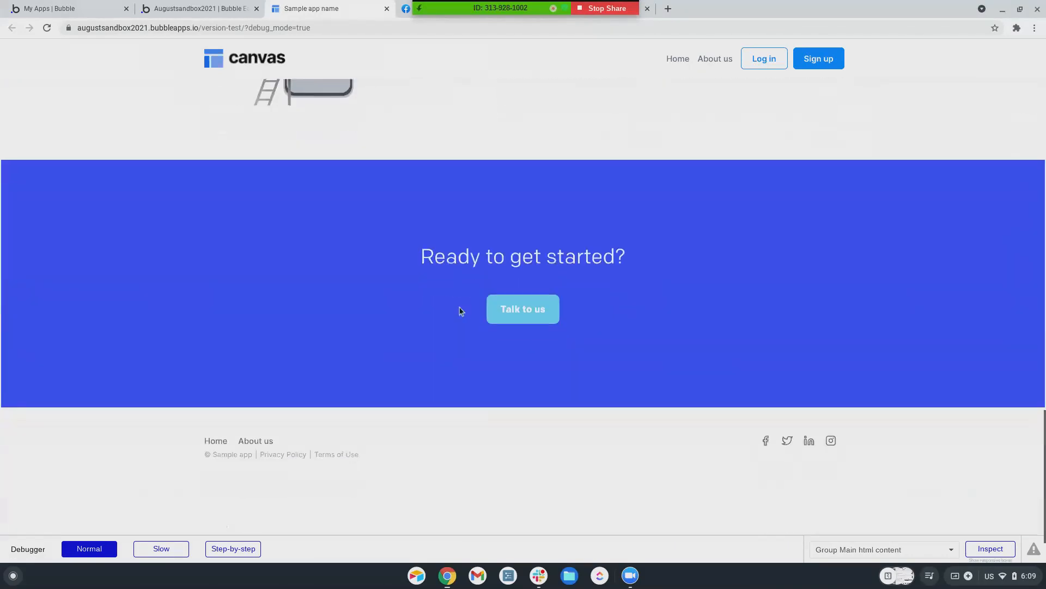
scroll(460, 311, down, 2)
scroll(460, 310, up, 20)
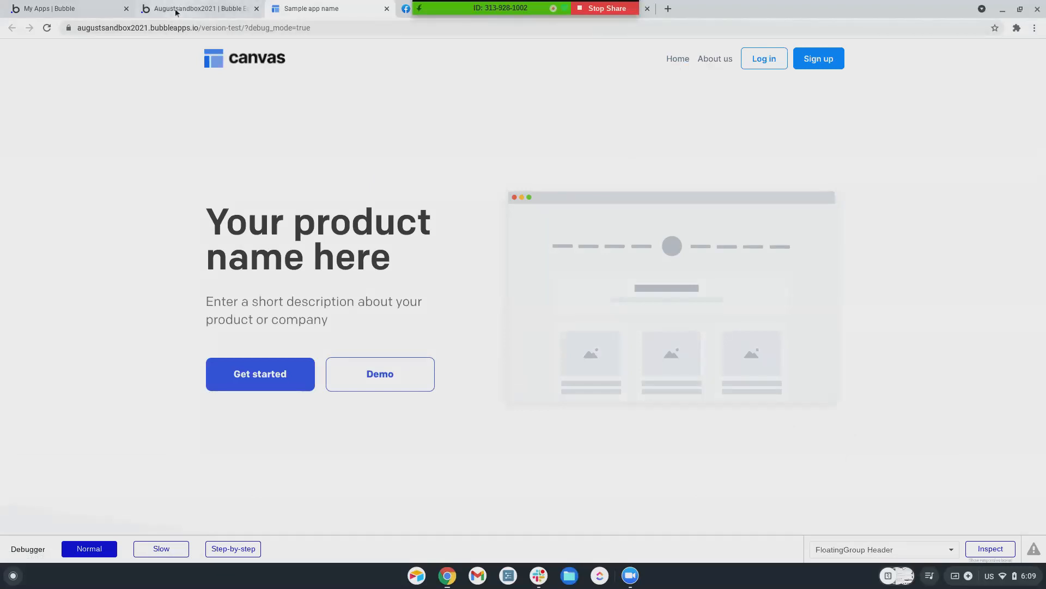
click(177, 8)
click(25, 49)
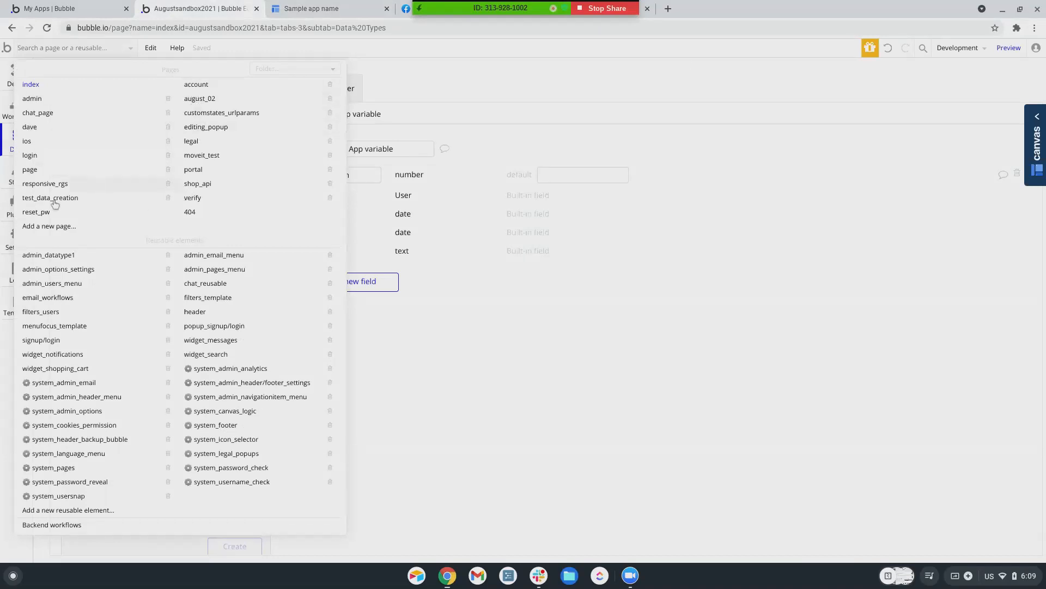
Open chat_page, switch the editor to the Live version, and go to Data
mouse_move(44, 203)
click(37, 114)
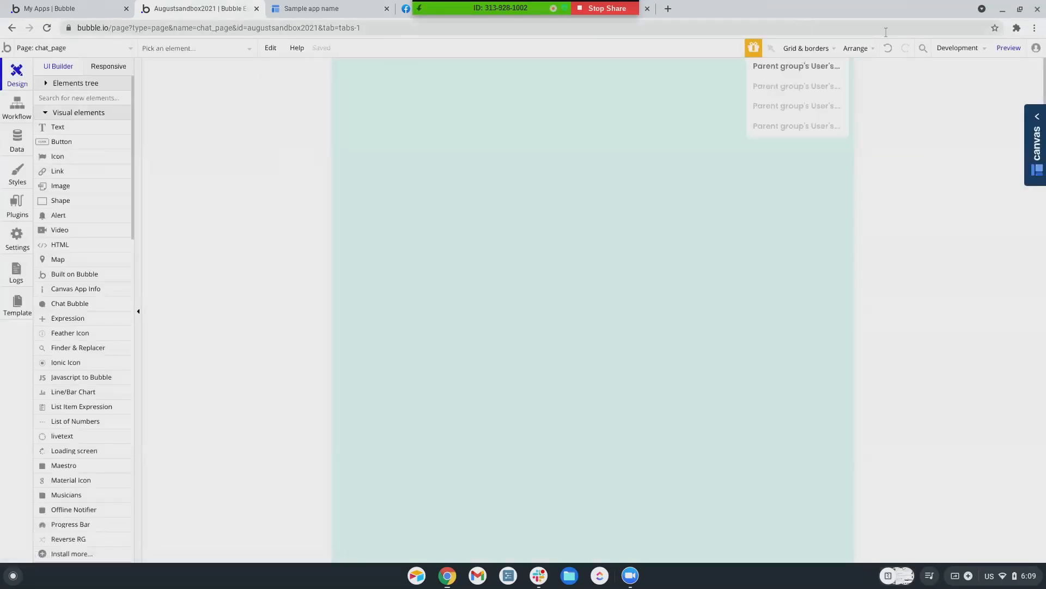
click(955, 51)
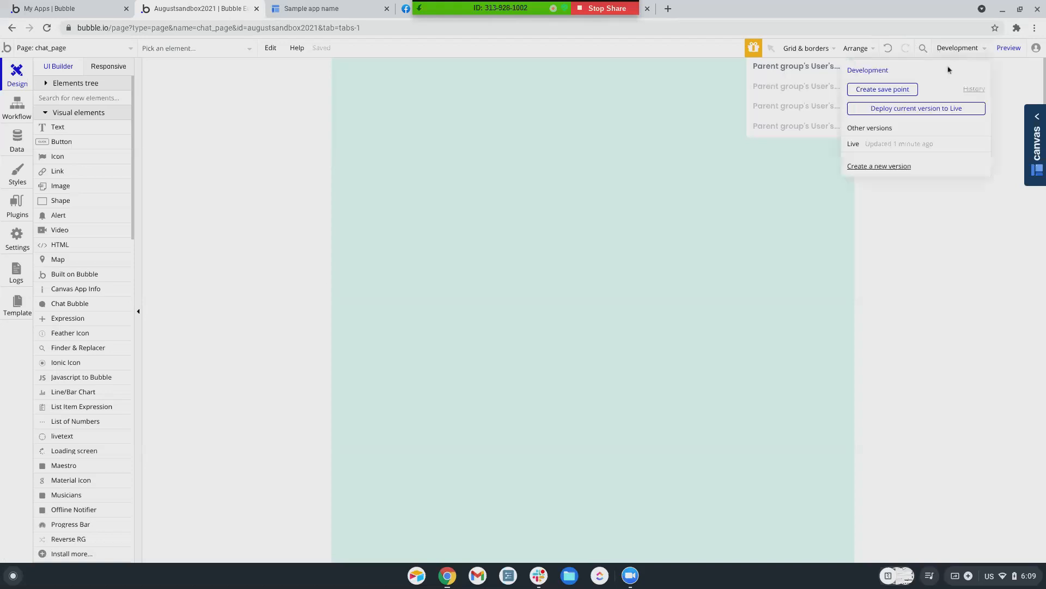
click(874, 147)
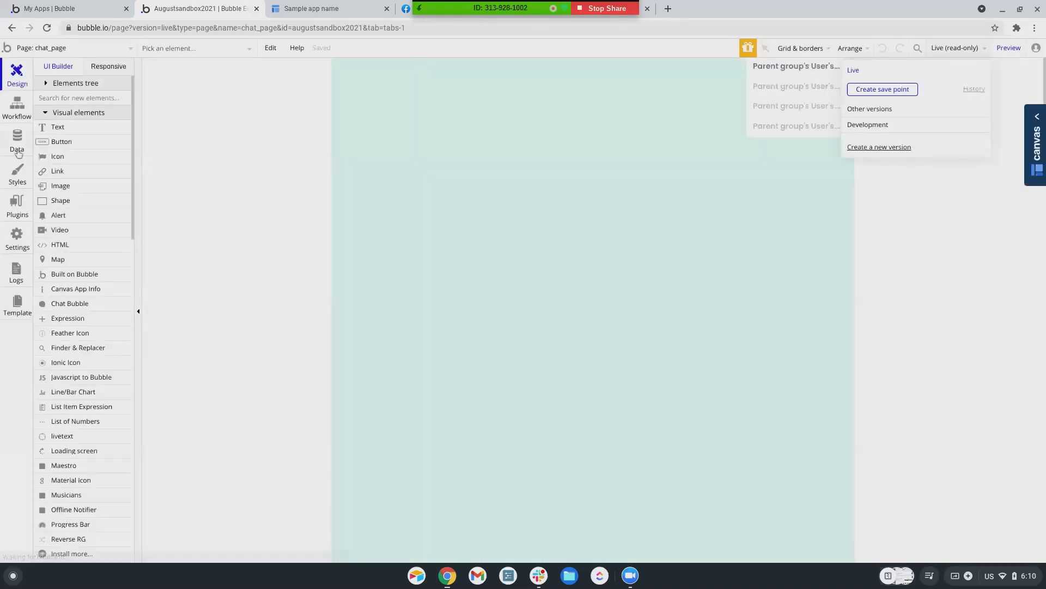
click(17, 139)
Browse All Users in the Live App data, then switch to the All App settings view
click(206, 87)
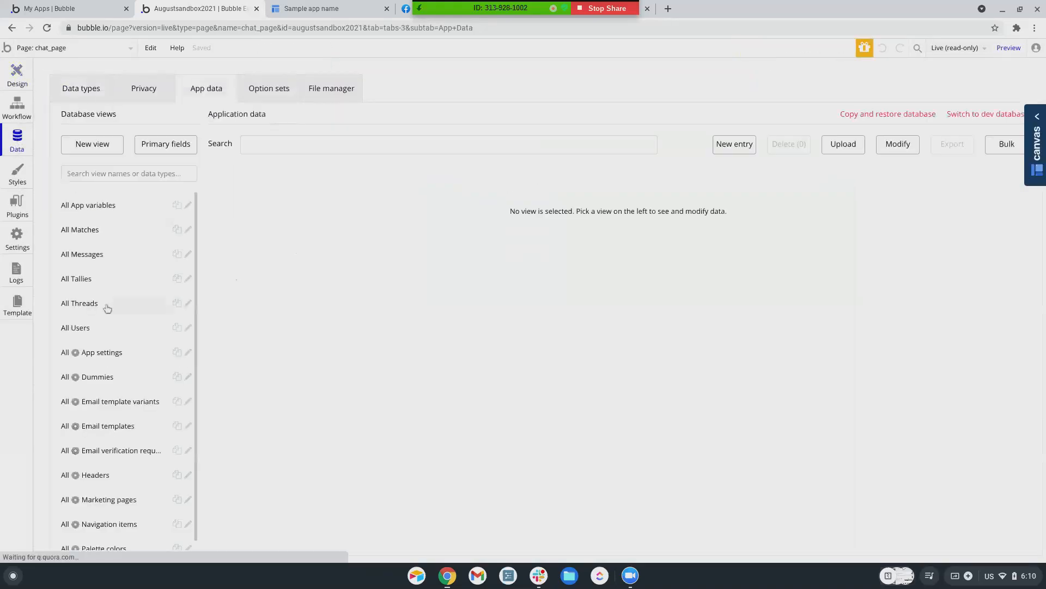
click(83, 320)
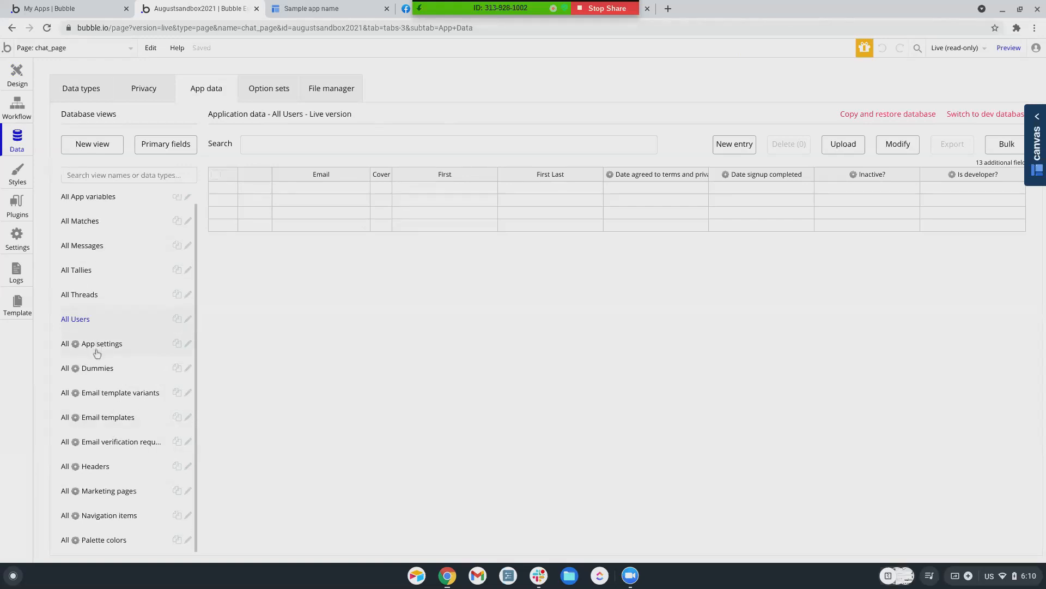
click(303, 10)
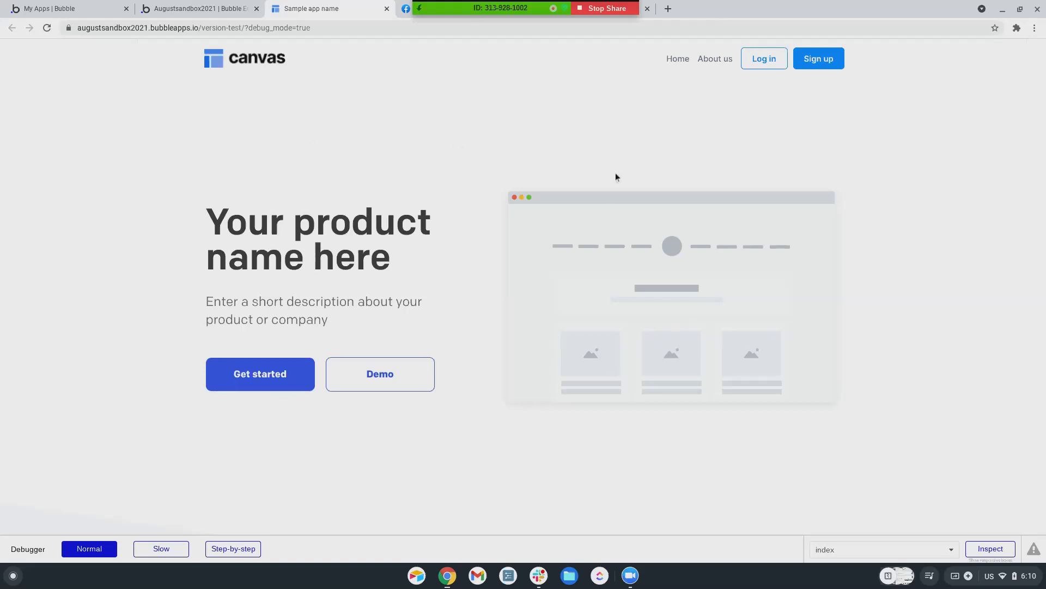
click(196, 9)
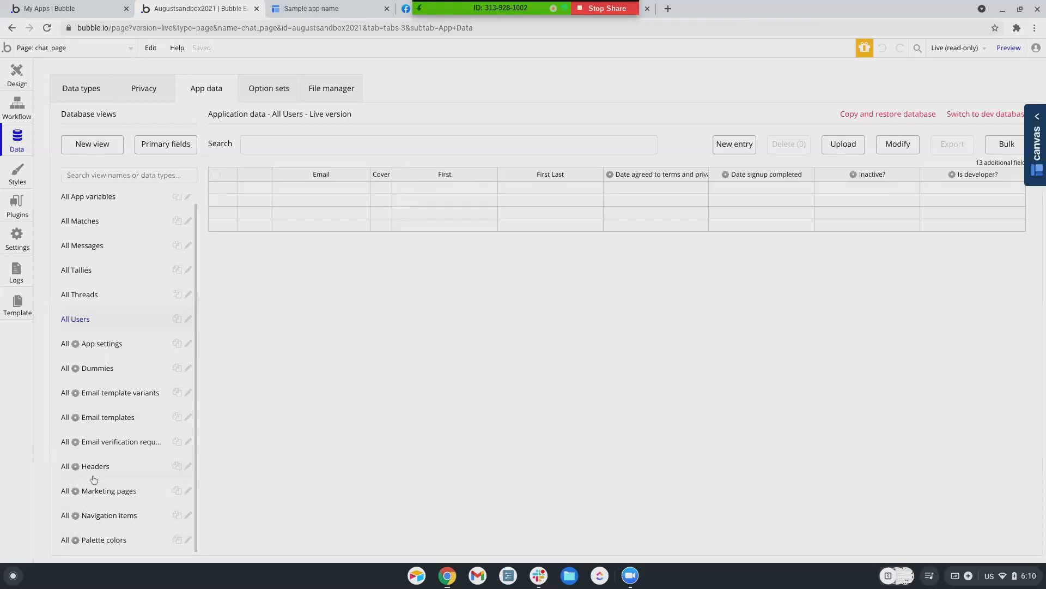
click(99, 349)
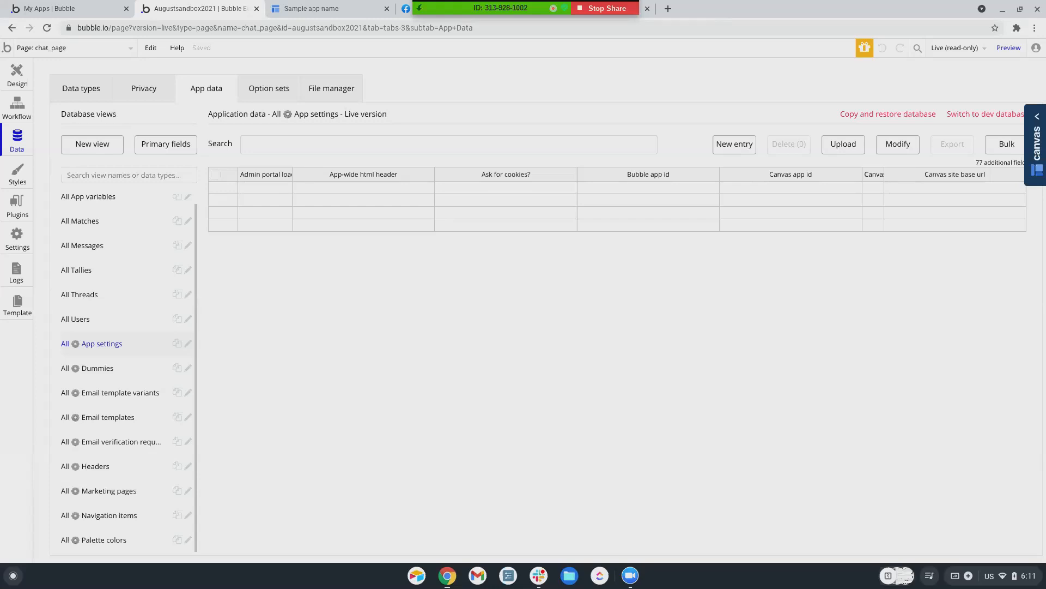
Copy development data into Live, confirming with 'COPY FROM DEVELOPMENT TO LIVE', then reload
click(885, 115)
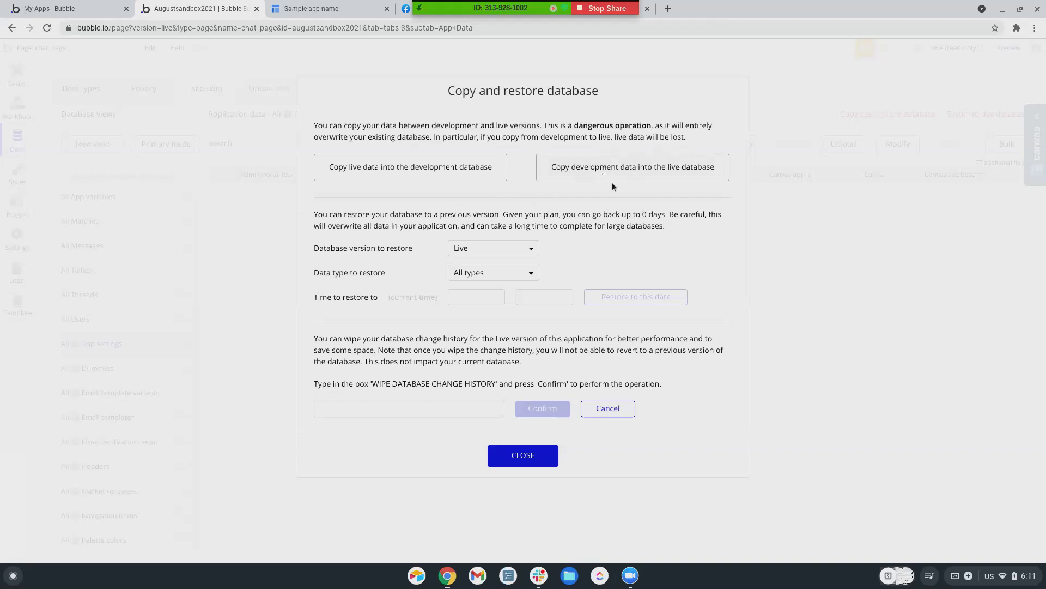
click(624, 170)
click(382, 248)
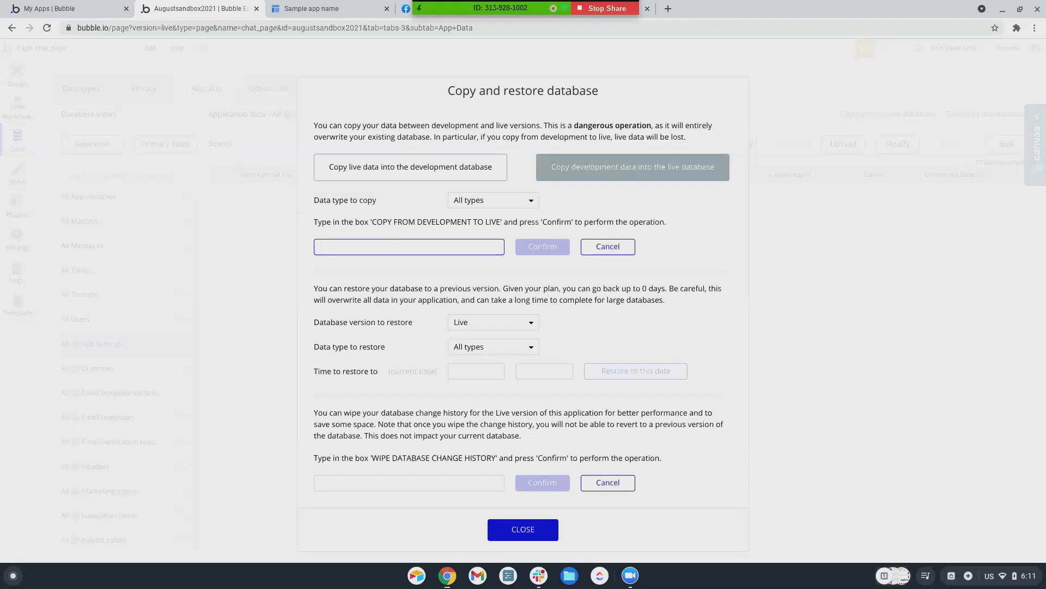
text(COPY FRO)
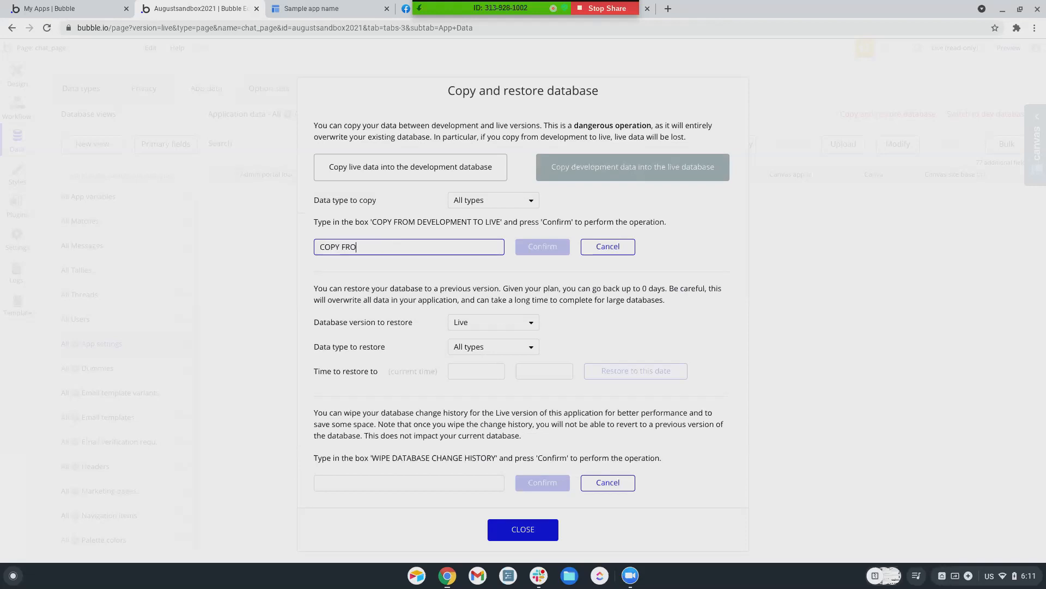
text(M DEVELOPMENT TO LIVE)
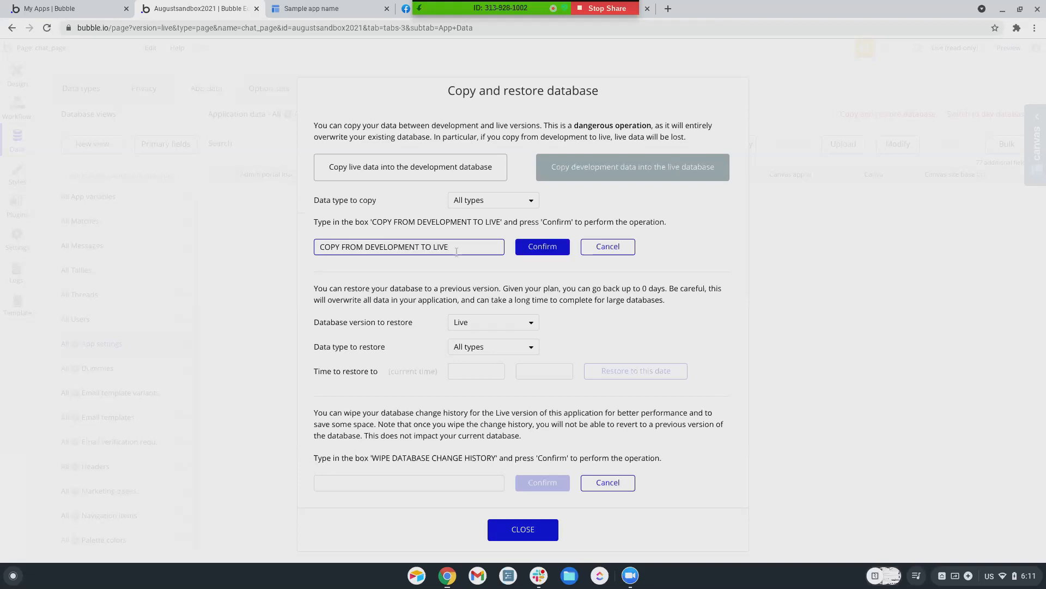
click(555, 250)
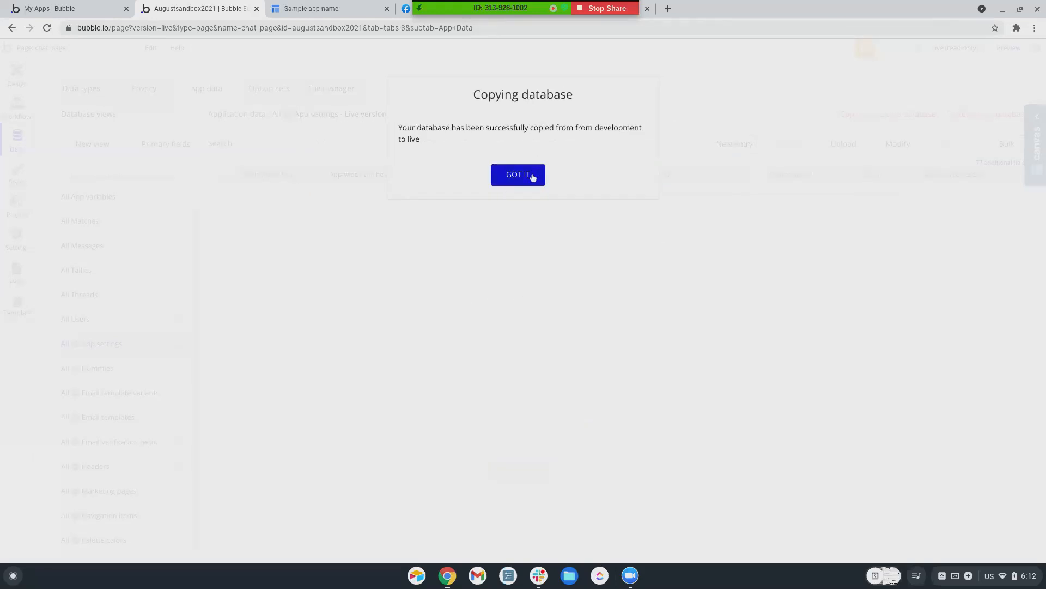
click(531, 173)
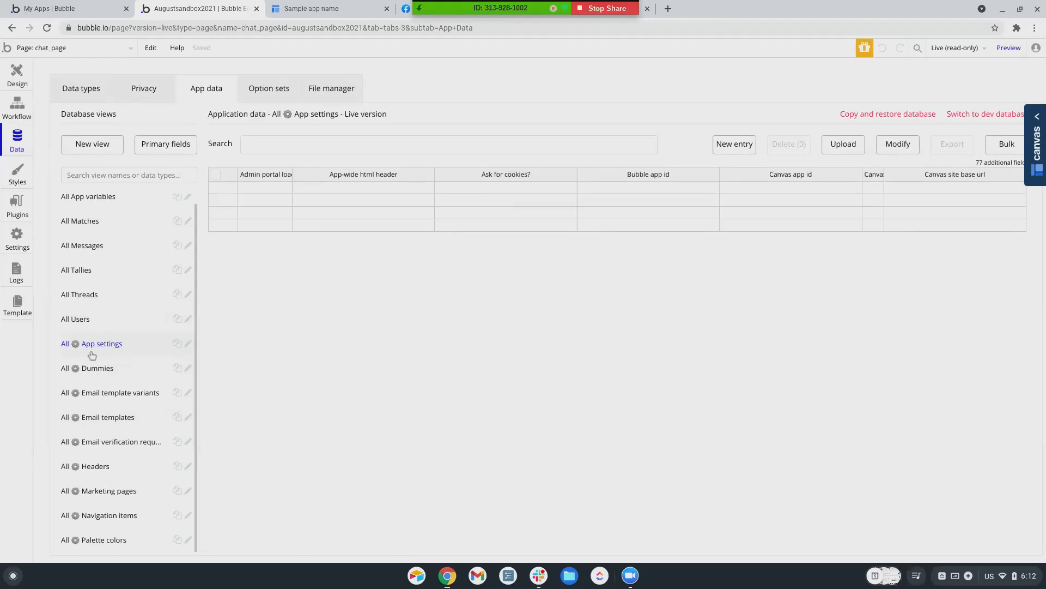
key(ctrl+r)
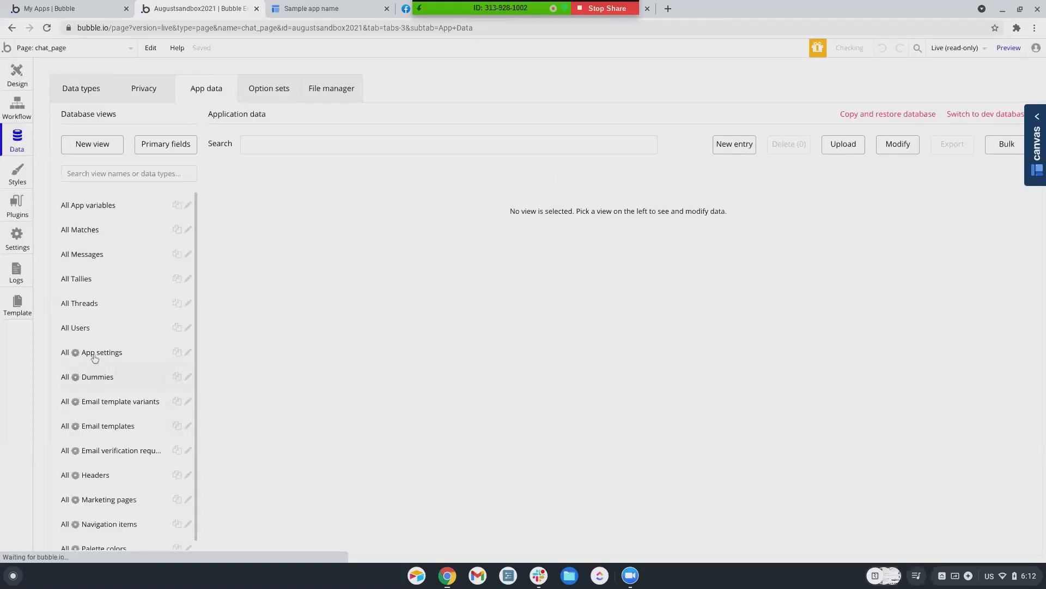
Review the live App settings entry's App-wide html header, then open Copy and restore database
click(95, 353)
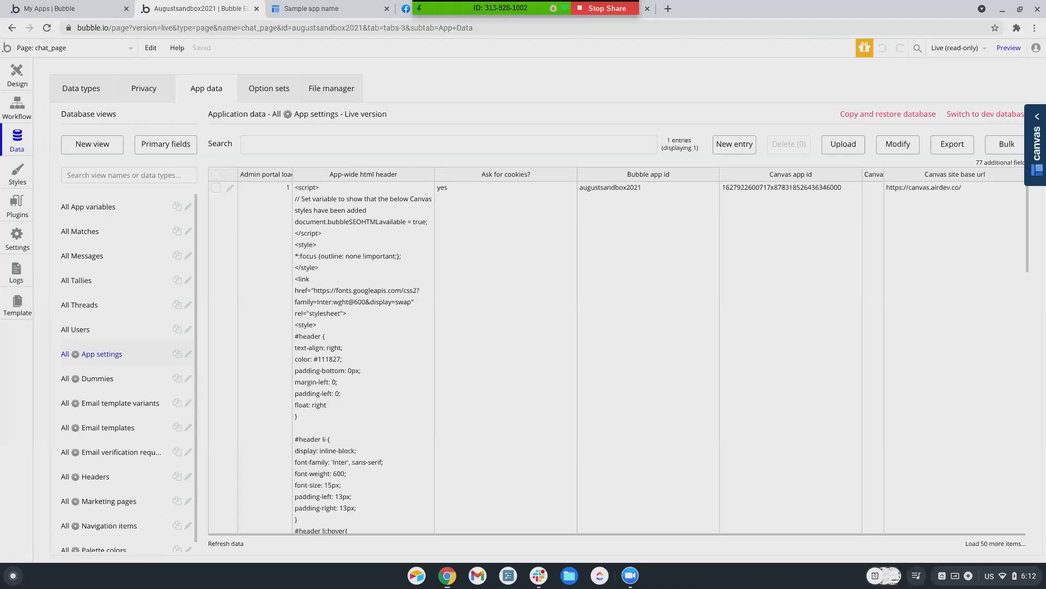
scroll(313, 385, down, 15)
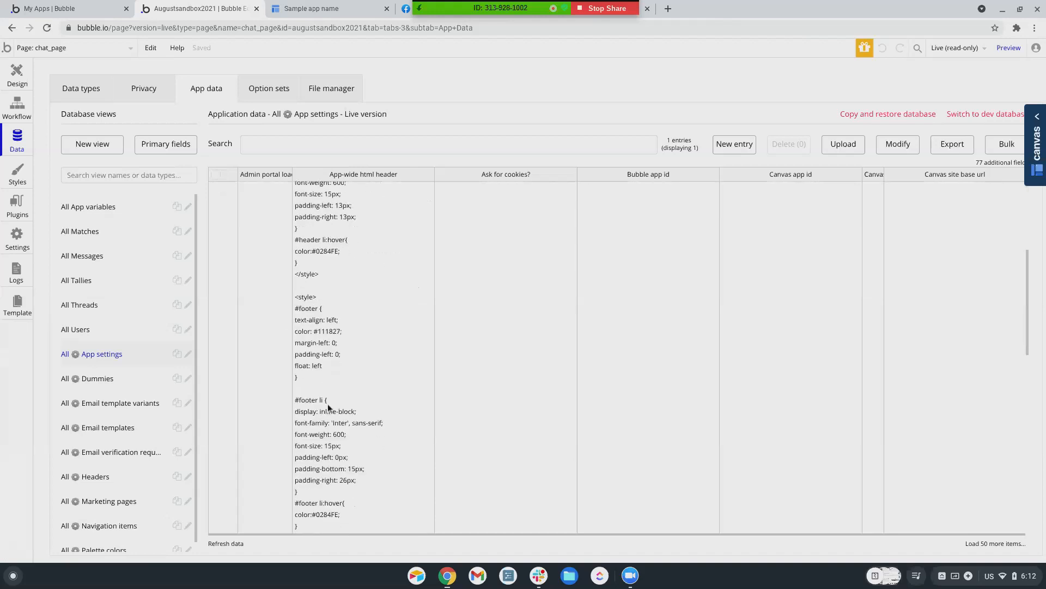
scroll(328, 403, up, 15)
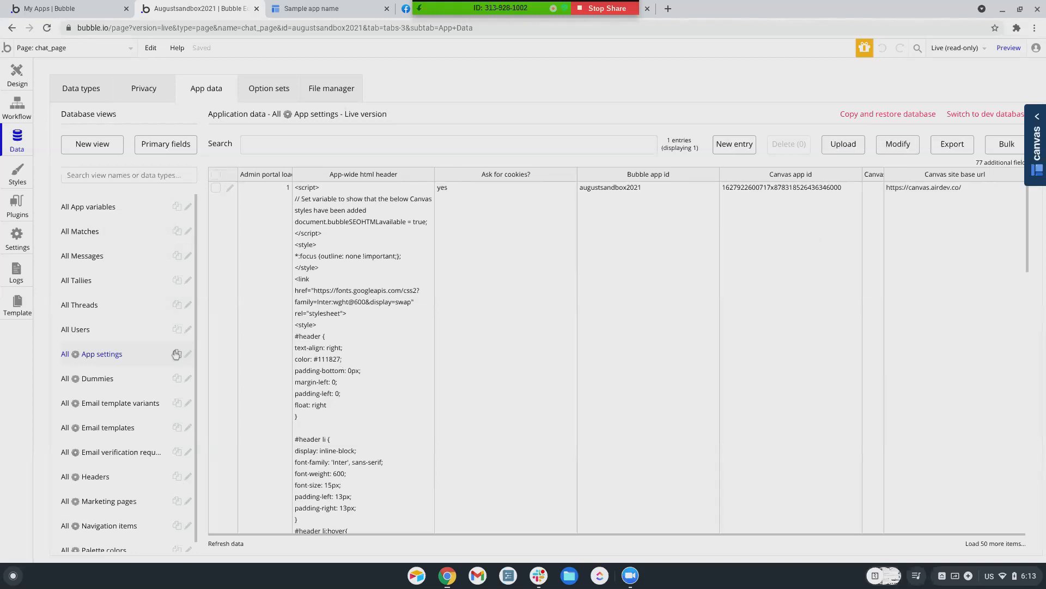
scroll(643, 263, down, 1)
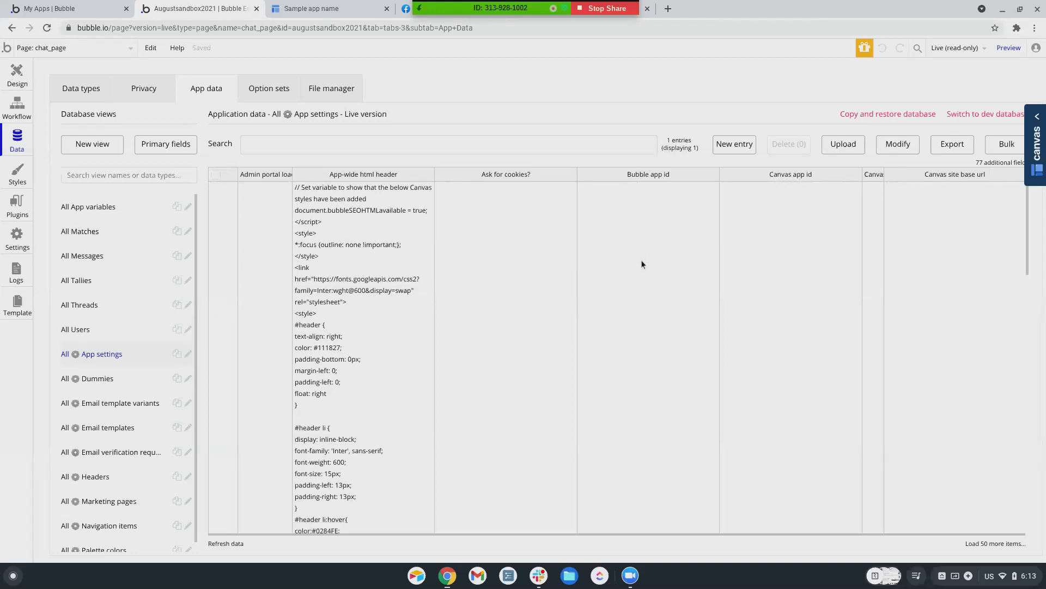
scroll(685, 262, up, 1)
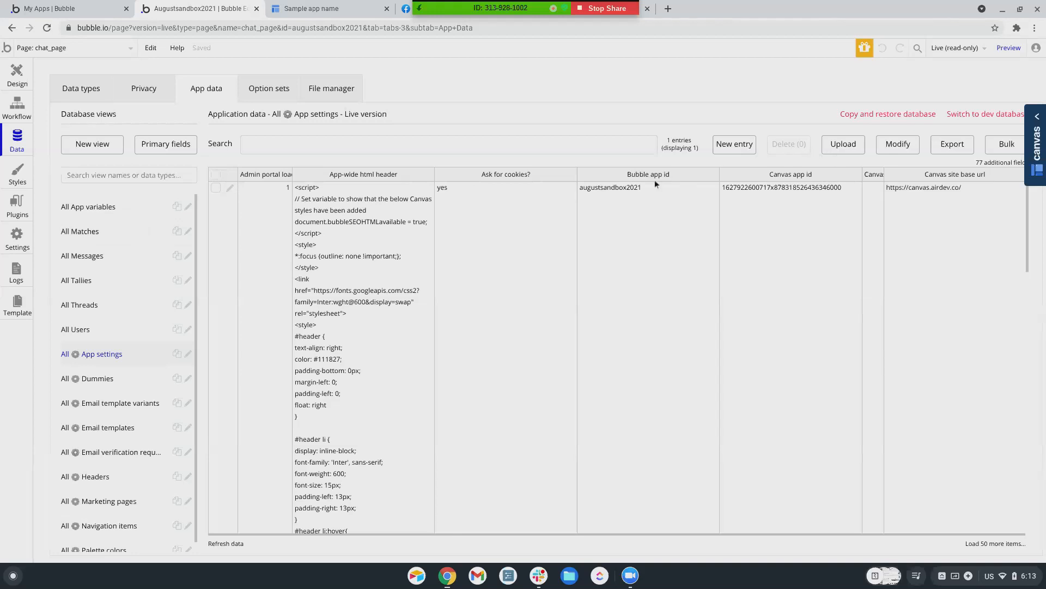
click(863, 115)
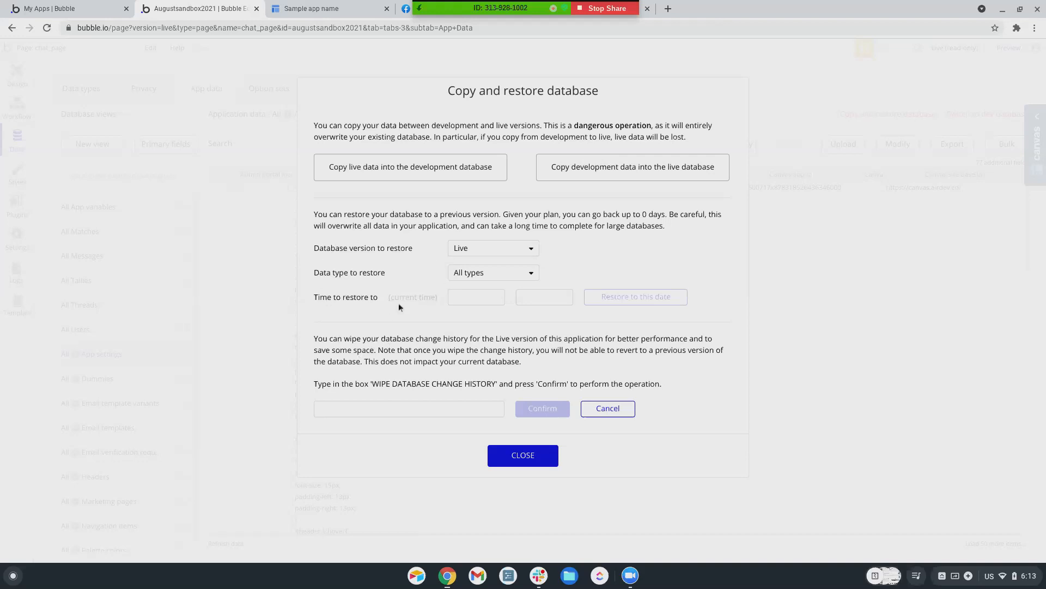
Check the Data type to restore choices, then close the dialog without restoring
click(461, 276)
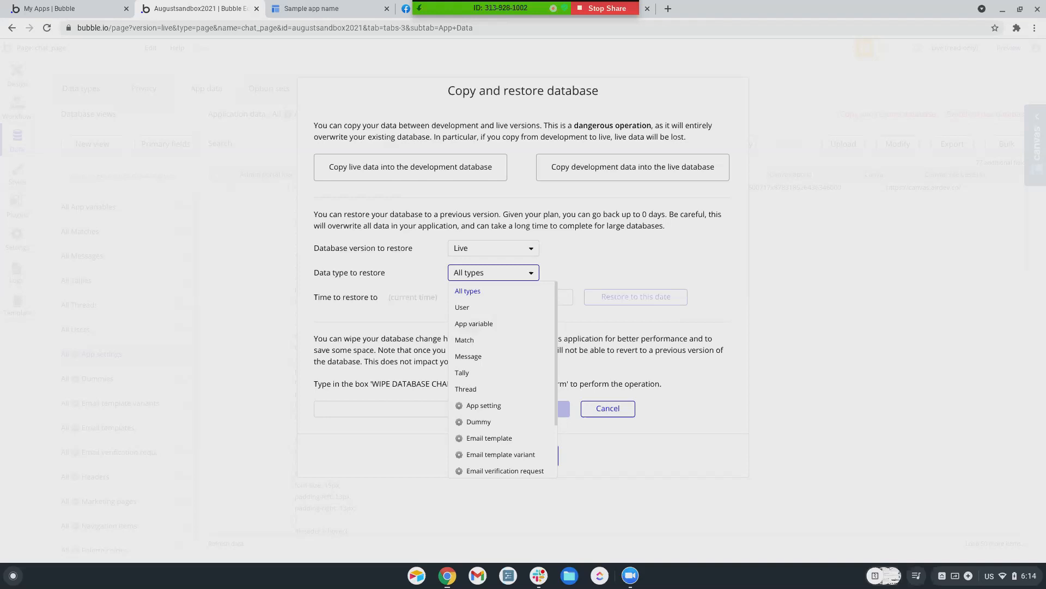
click(656, 254)
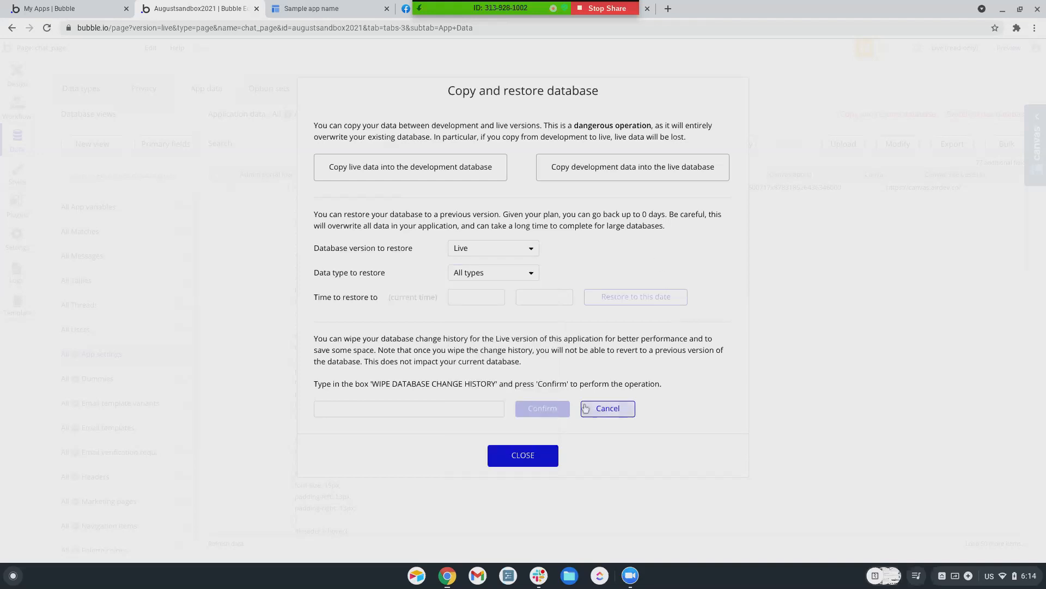
click(532, 466)
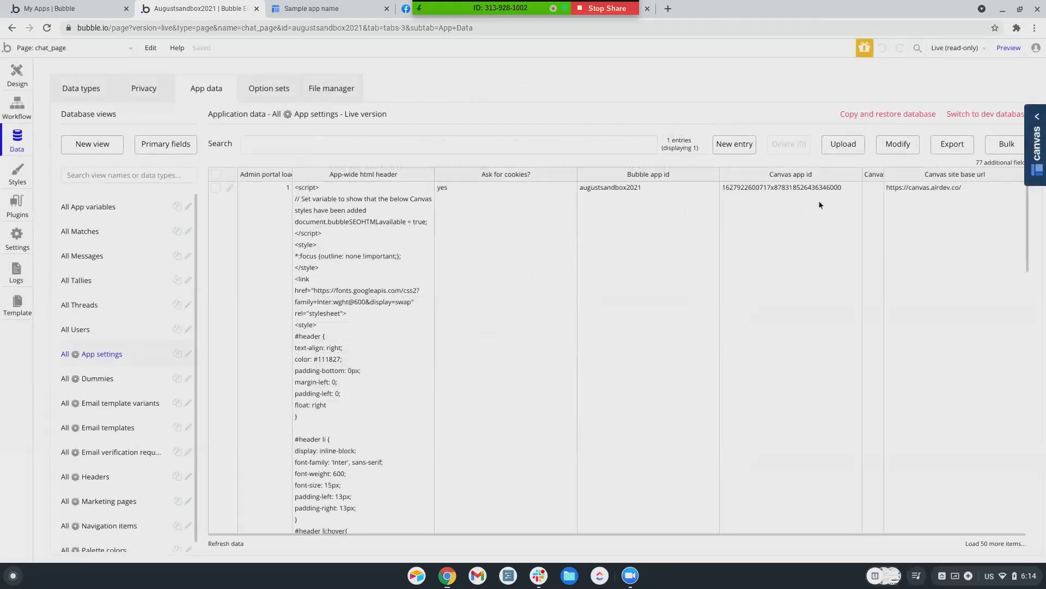
Export the Live App settings view to CSV and dismiss the success notice
click(954, 151)
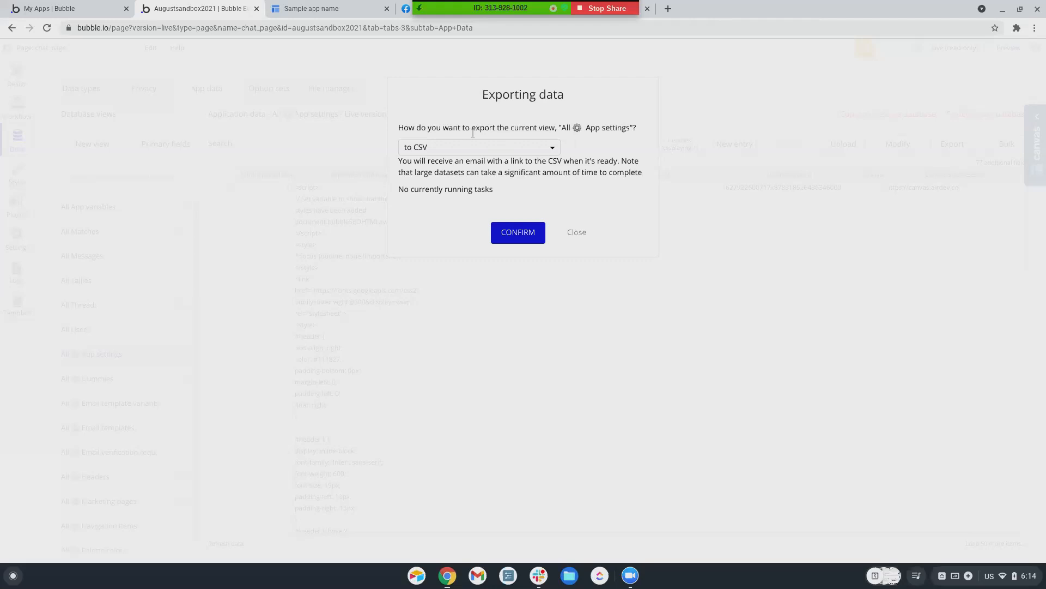
click(518, 232)
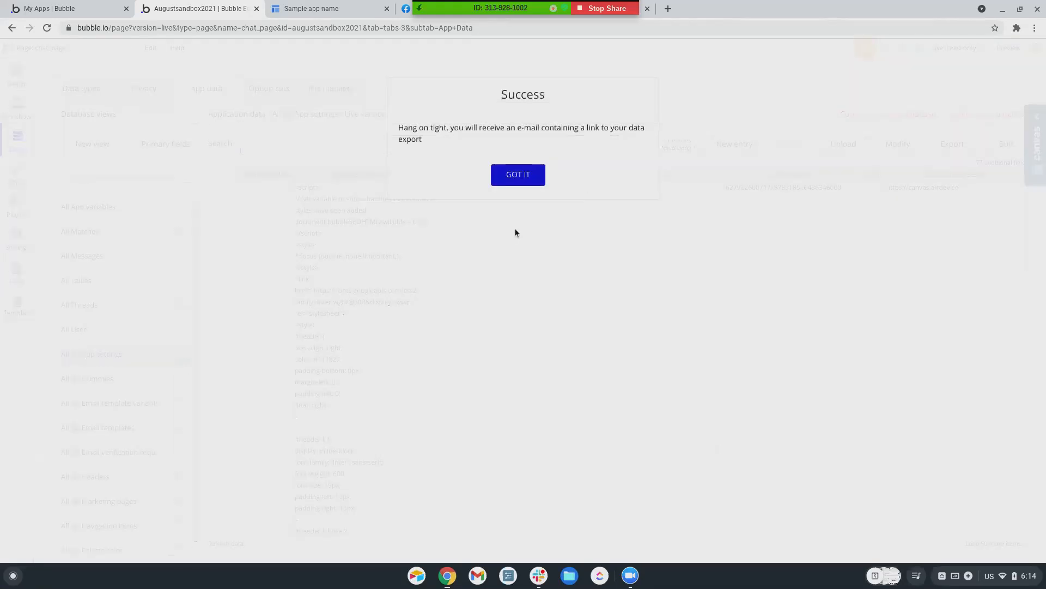
click(525, 173)
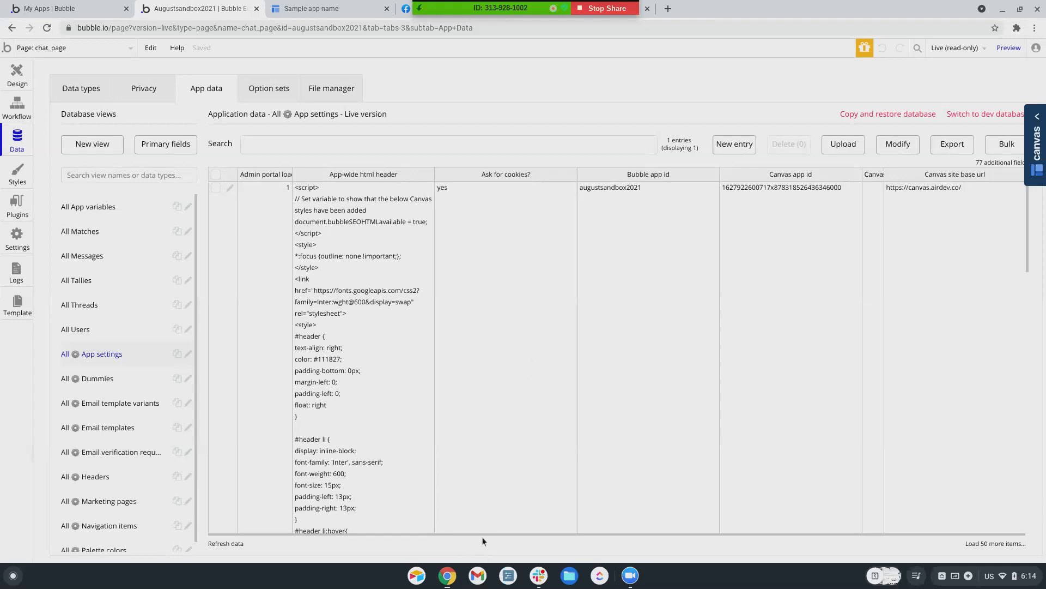
Switch App settings to the development database and check, then close, the CSV upload dialog
click(1005, 118)
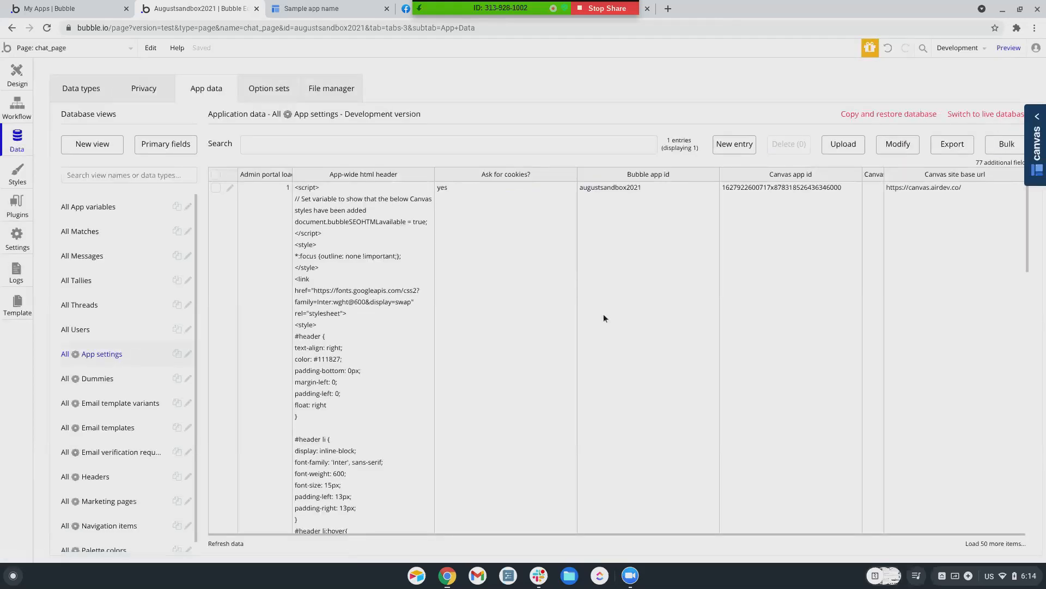
click(842, 148)
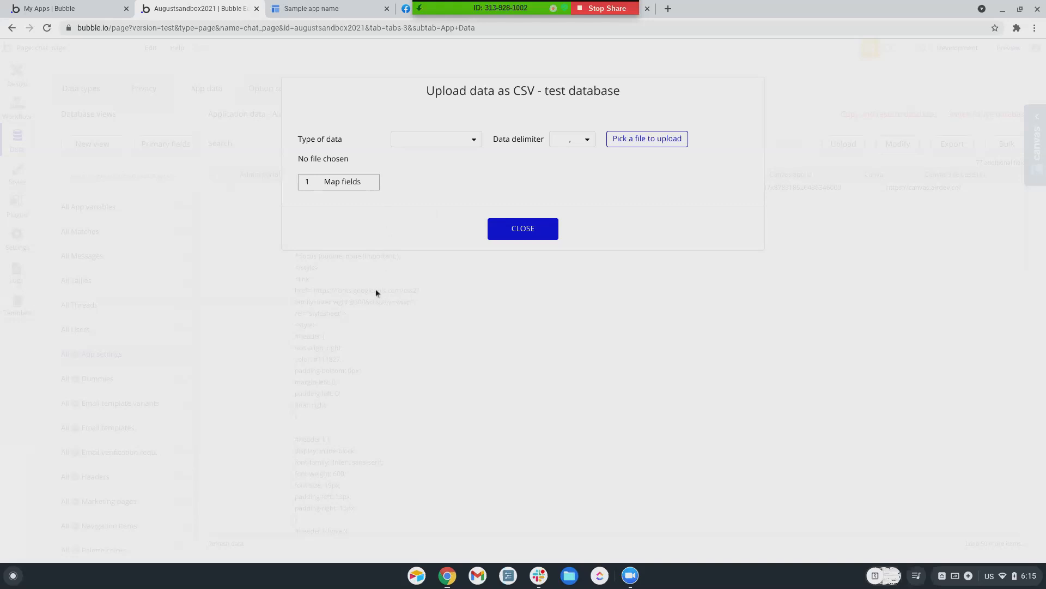
click(546, 236)
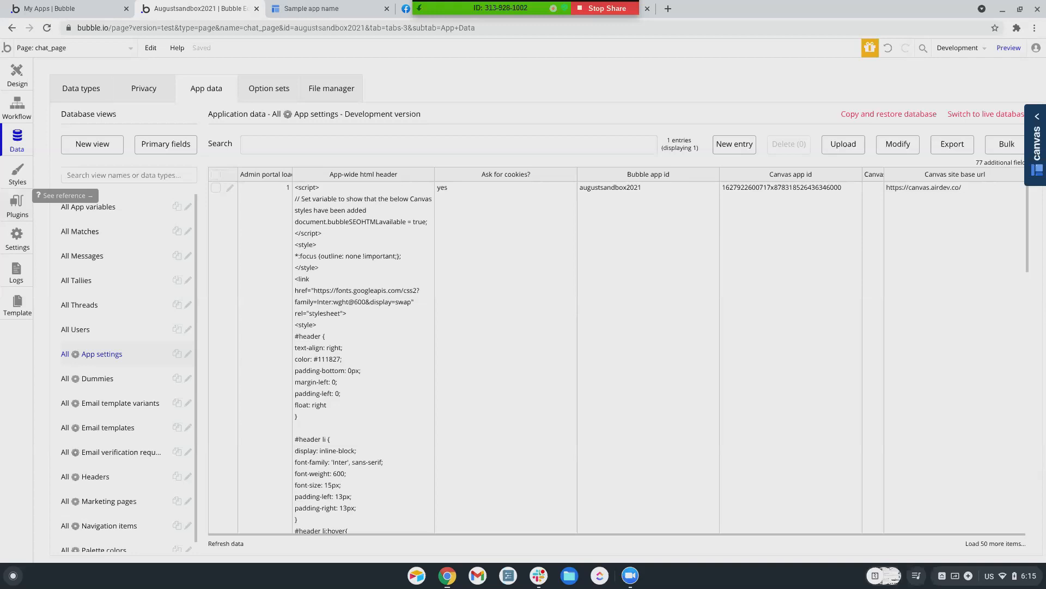
Search the plugin catalogue for 'pdf viewer' and install the free Pdf Viewer plugin
click(17, 206)
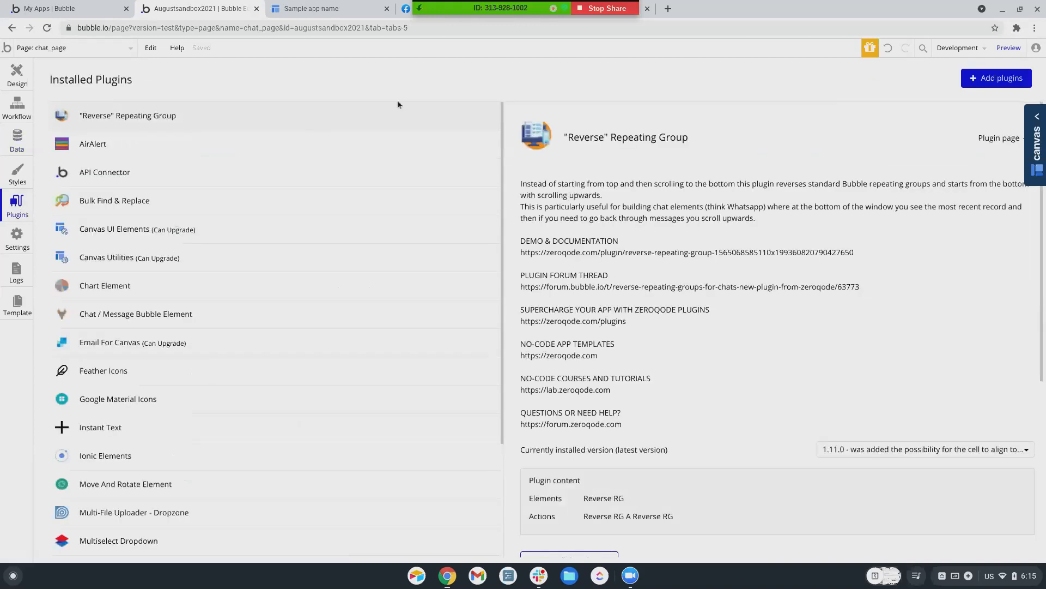
click(997, 80)
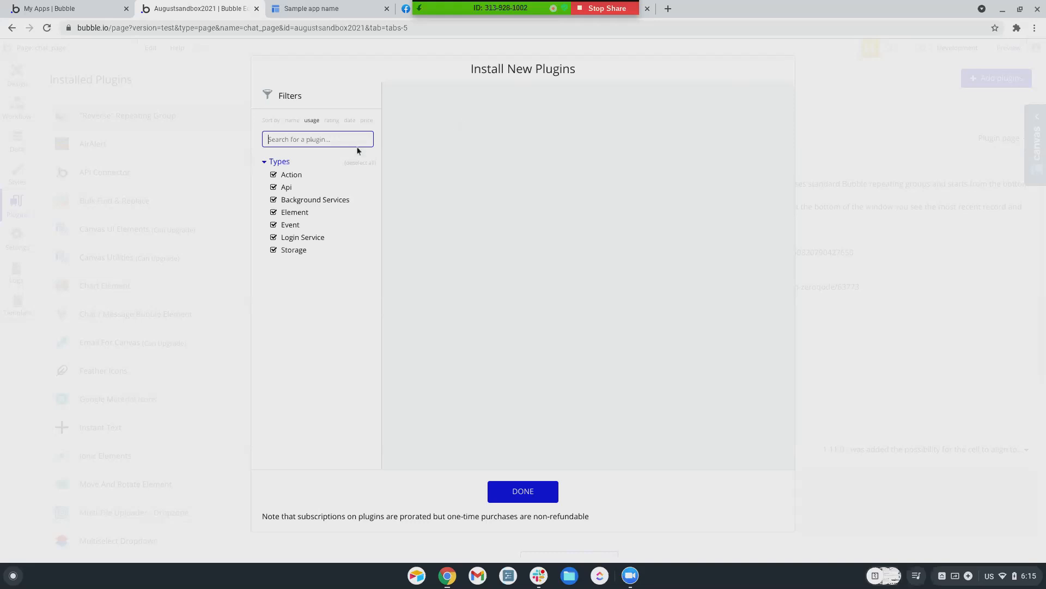
text(PDF)
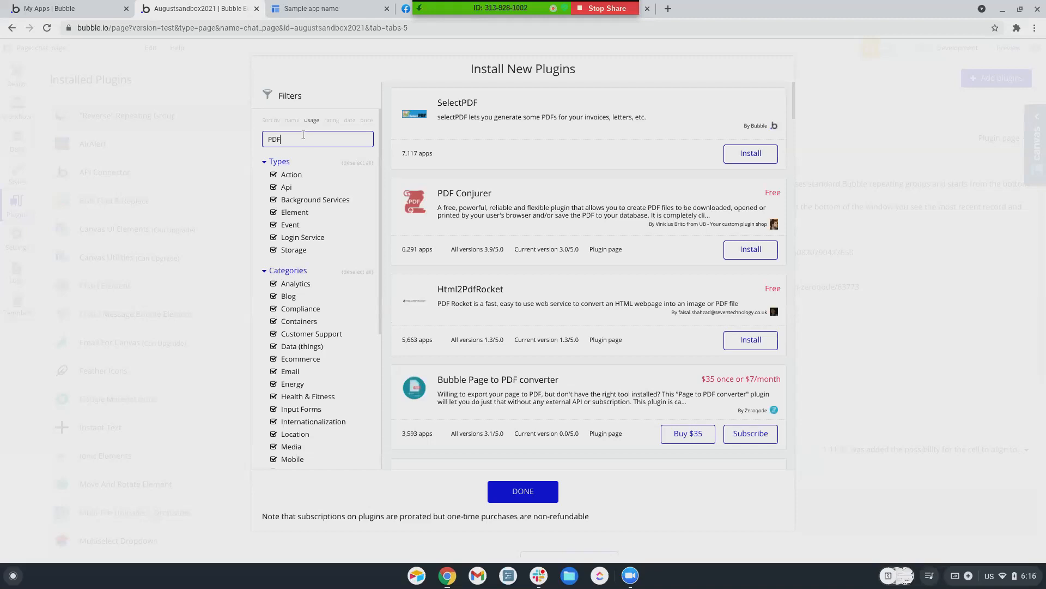
drag(281, 139, 268, 139)
text(google drive)
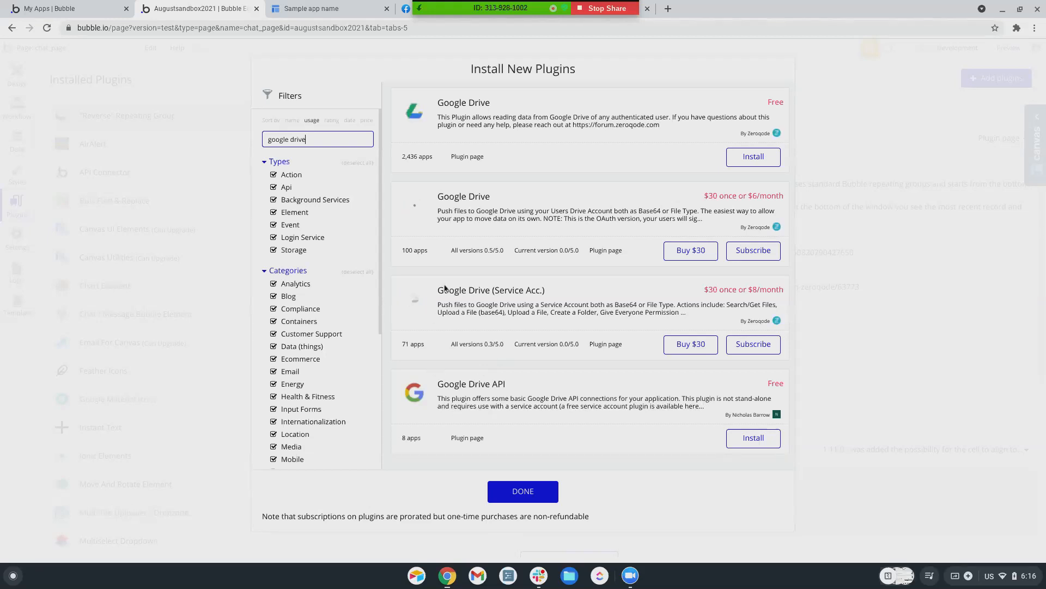
drag(338, 139, 288, 136)
text(viewer)
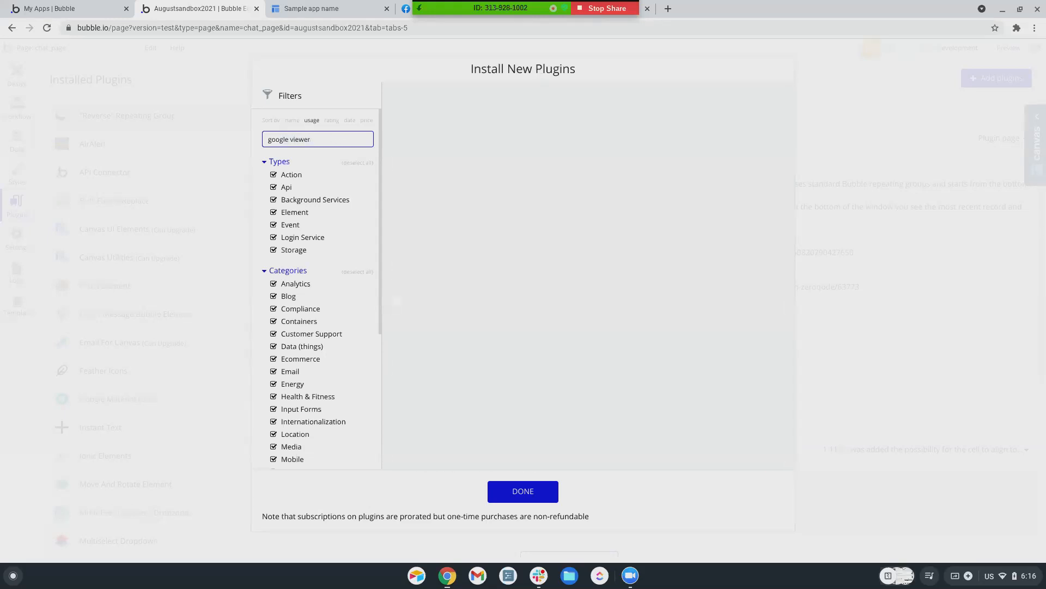
key(BackSpace)
key(BackSpace)
key(BackSpace)
key(BackSpace)
key(BackSpace)
key(BackSpace)
key(BackSpace)
key(BackSpace)
key(BackSpace)
text(pdf viewer)
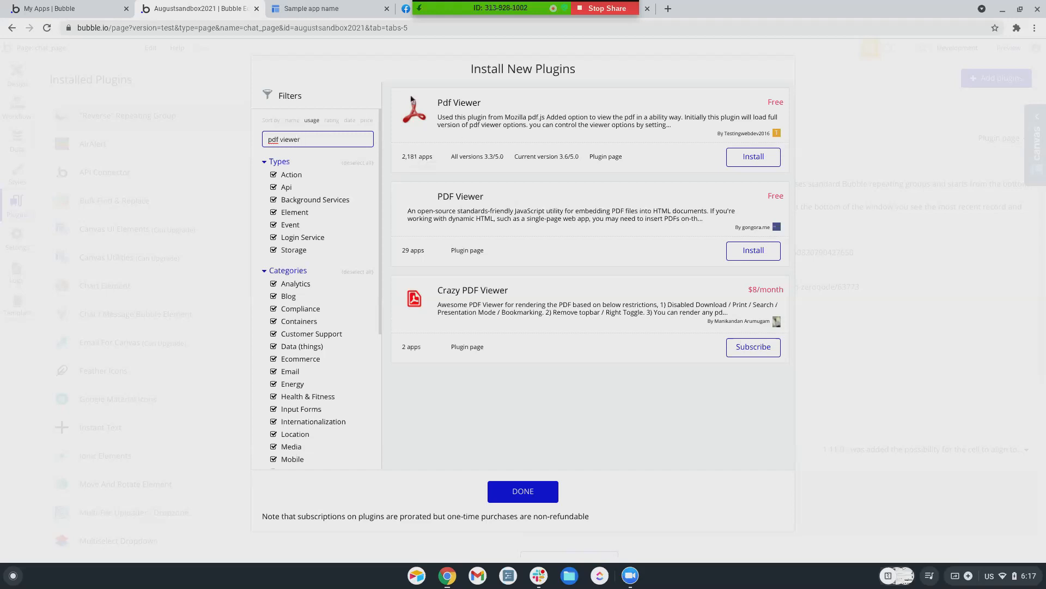
click(754, 162)
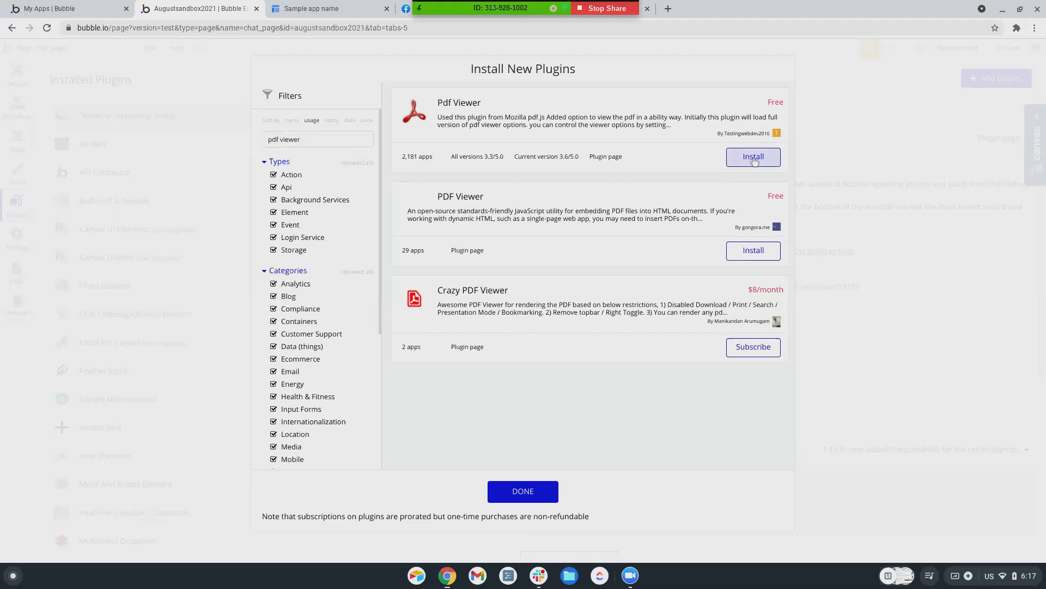
click(541, 495)
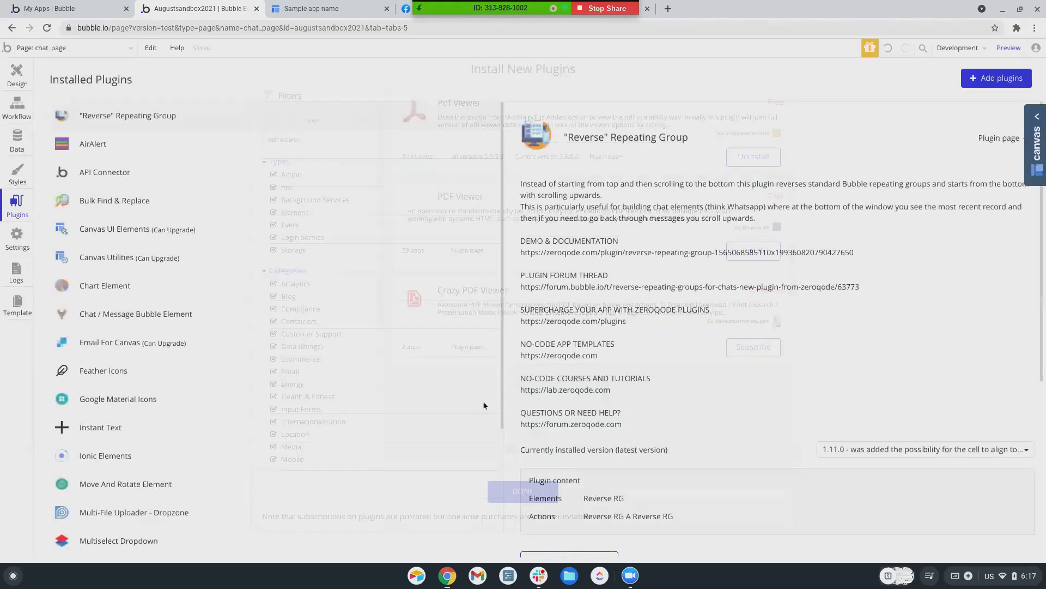
Create a new page named 'pdf_viewer'
click(34, 48)
click(30, 227)
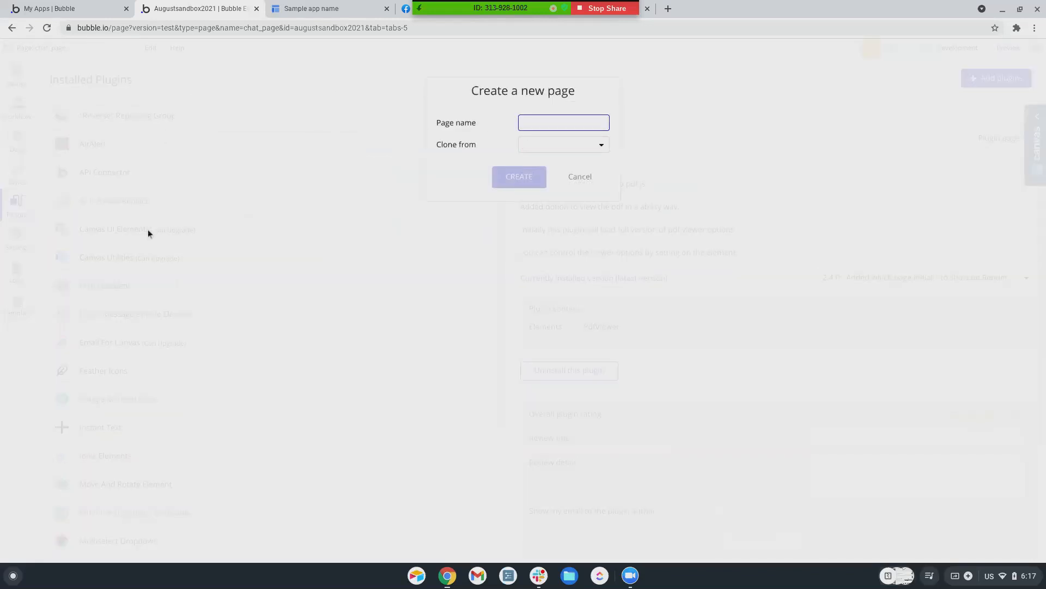
text(pdf_view)
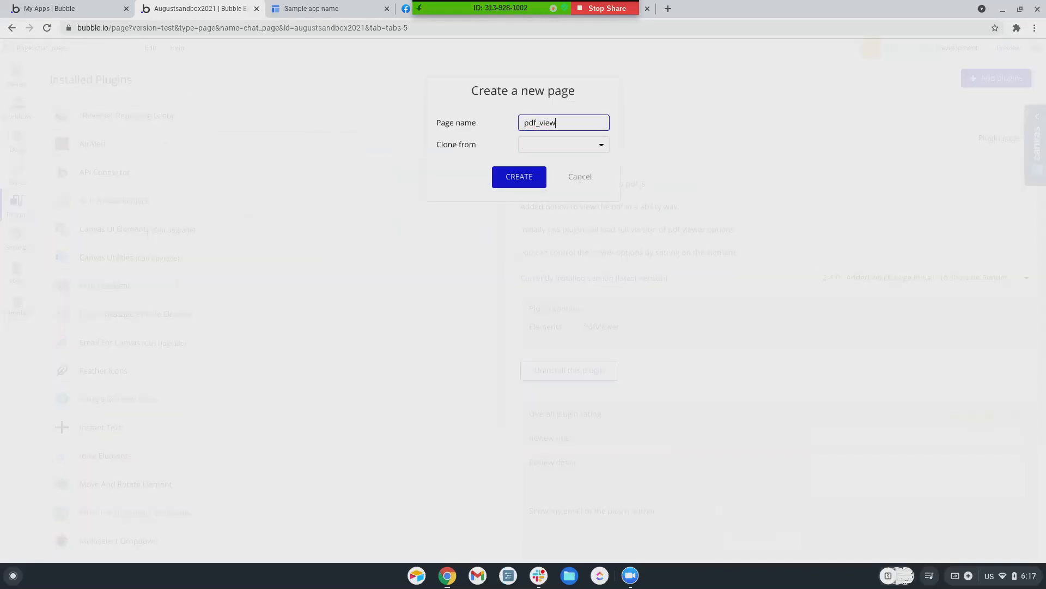
text(er)
key(Return)
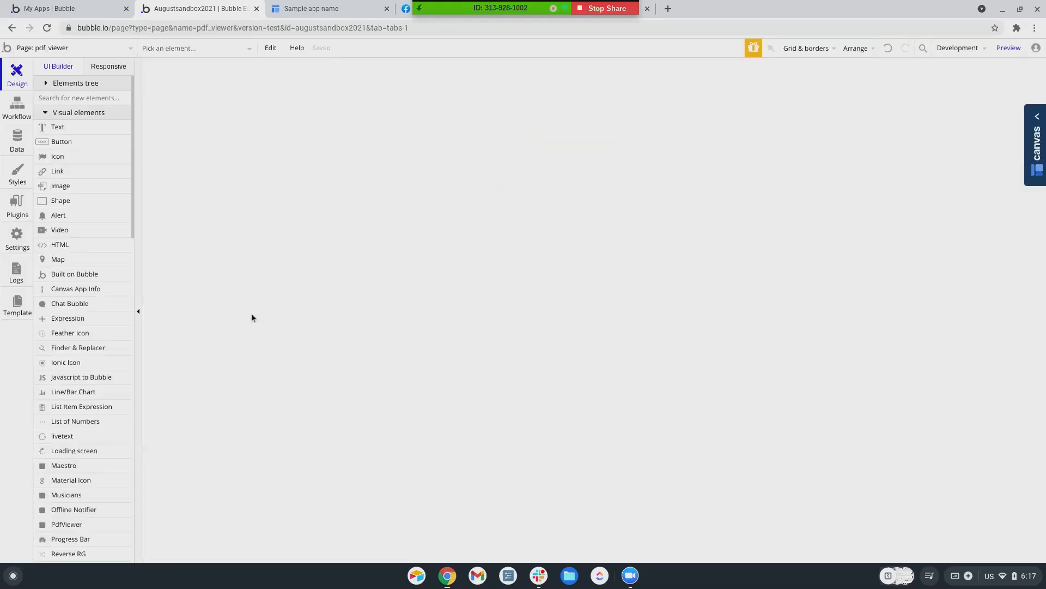
Draw a PdfViewer element onto the pdf_viewer page canvas
scroll(77, 327, down, 4)
click(75, 308)
drag(398, 61, 640, 380)
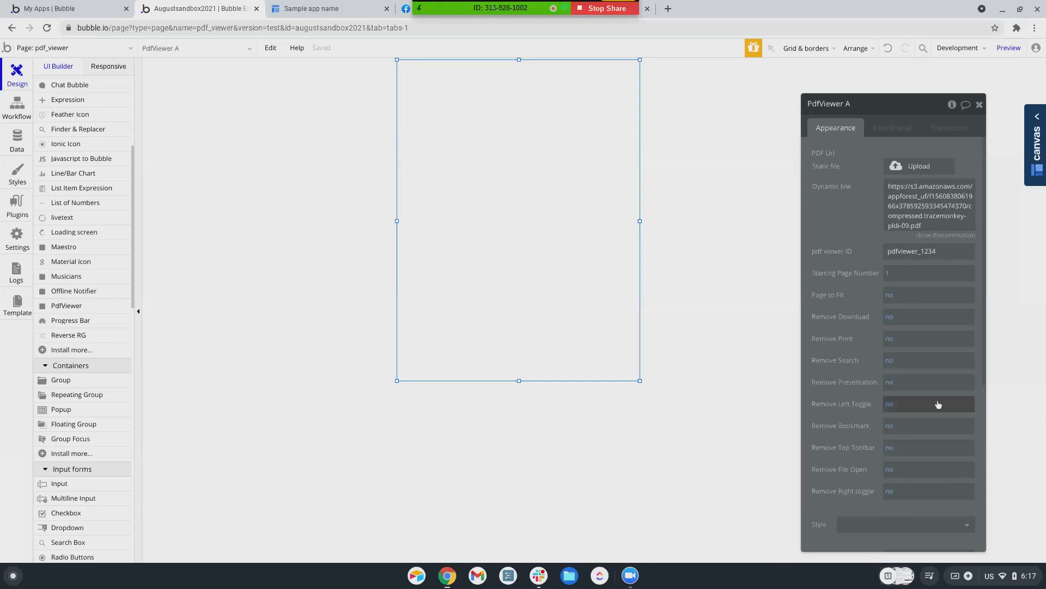
right_click(631, 576)
Copy the shared Google Drive link from the Zoom meeting chat
click(635, 543)
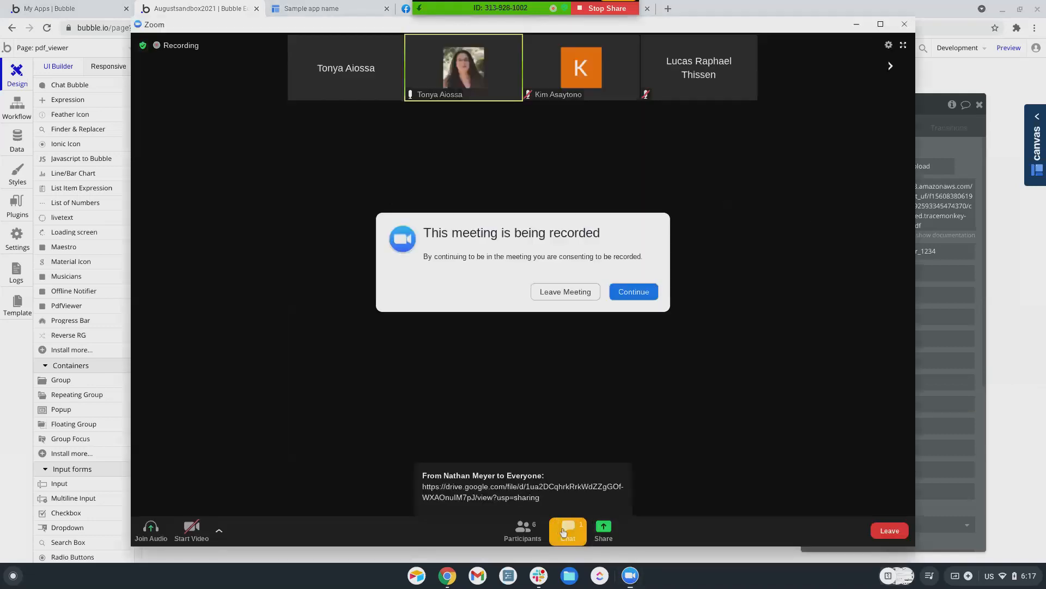
click(564, 526)
click(687, 287)
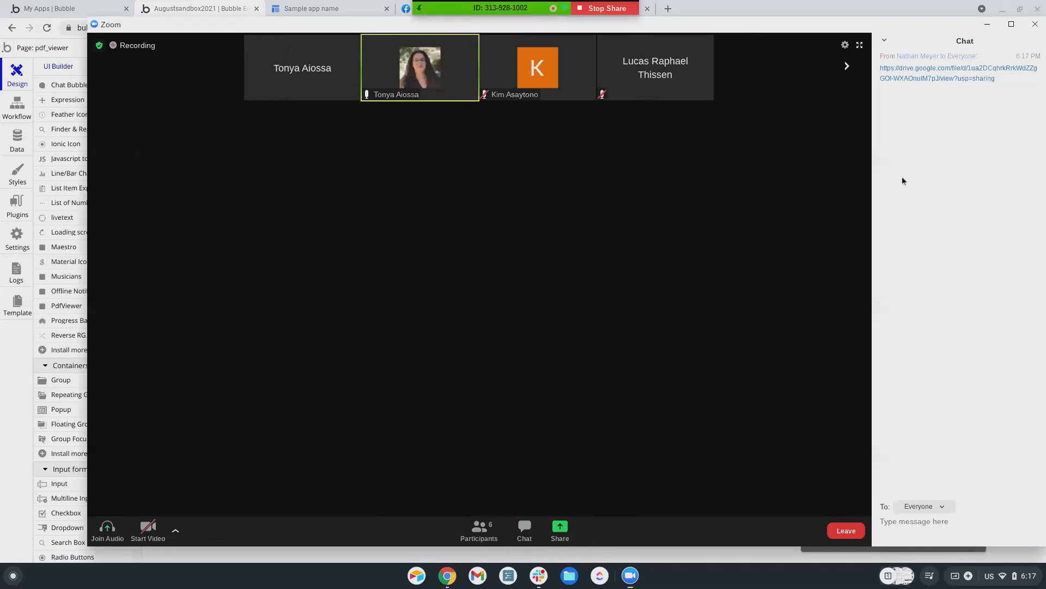
right_click(925, 72)
click(944, 79)
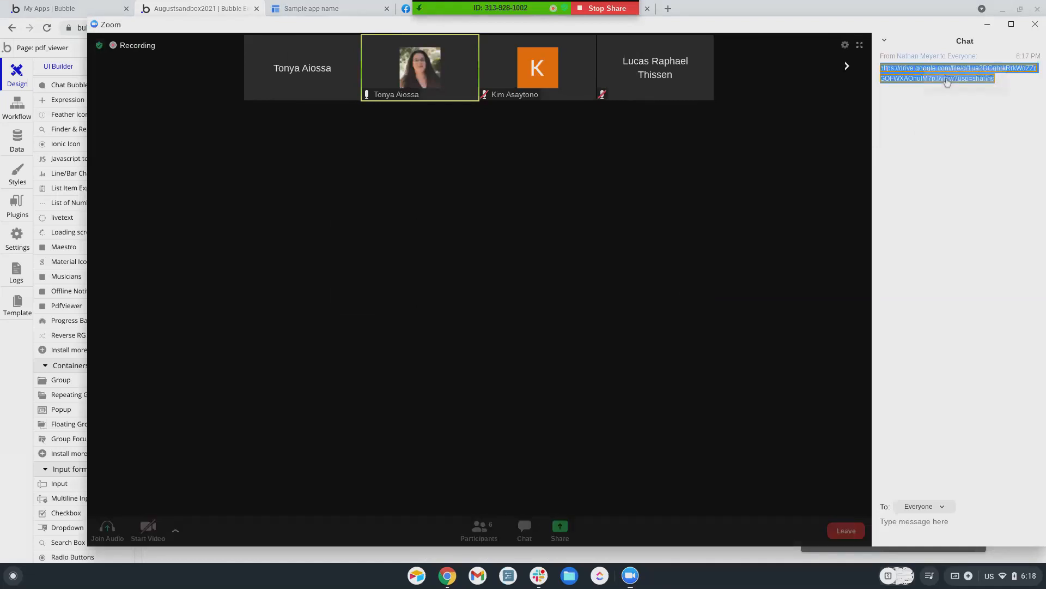
Back in Bubble, select the existing text in the PdfViewer's dynamic link field
click(738, 7)
click(912, 186)
key(ctrl+a)
Paste the Google Drive link into the dynamic link, deleting the leftover Comment expression
right_click(912, 186)
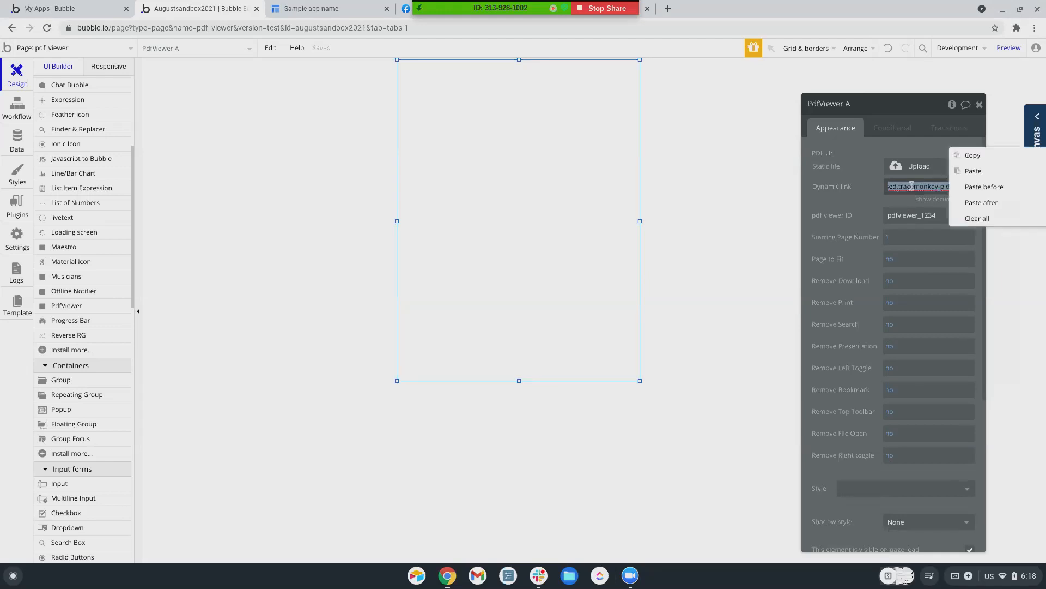
click(987, 174)
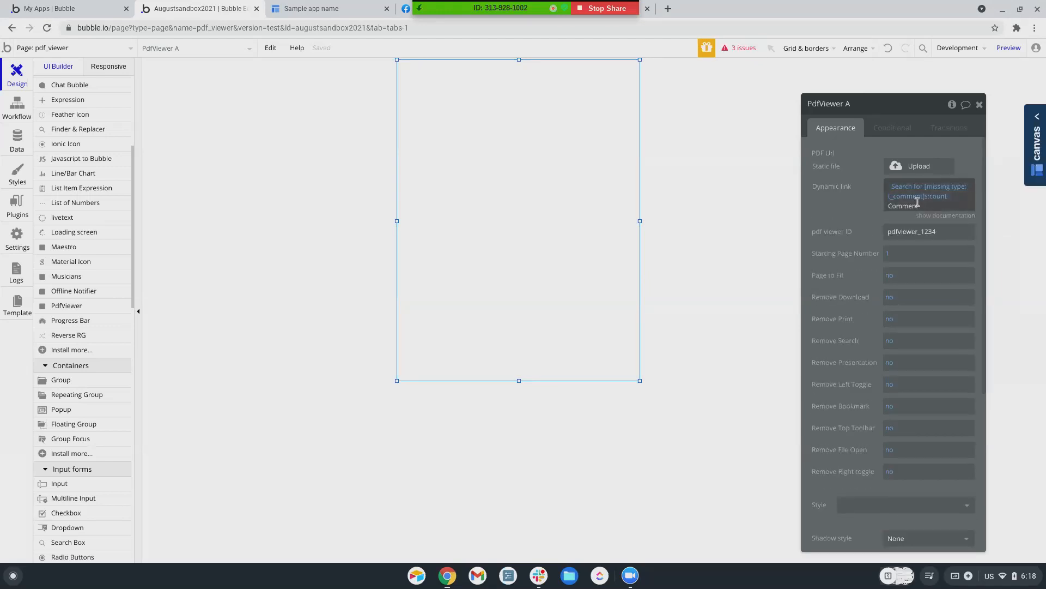
click(920, 196)
right_click(920, 196)
click(981, 194)
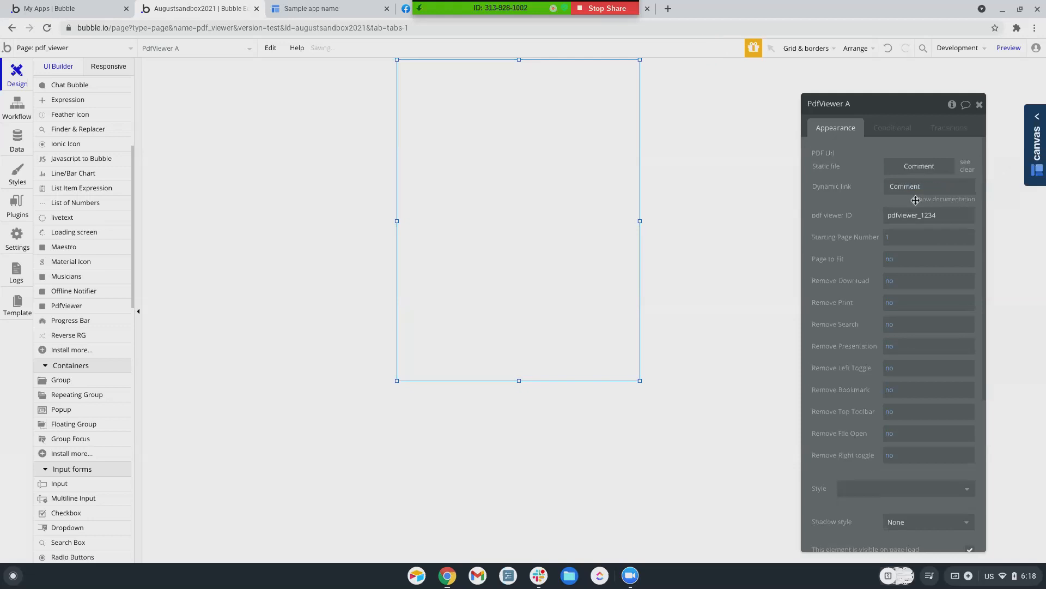
double_click(895, 186)
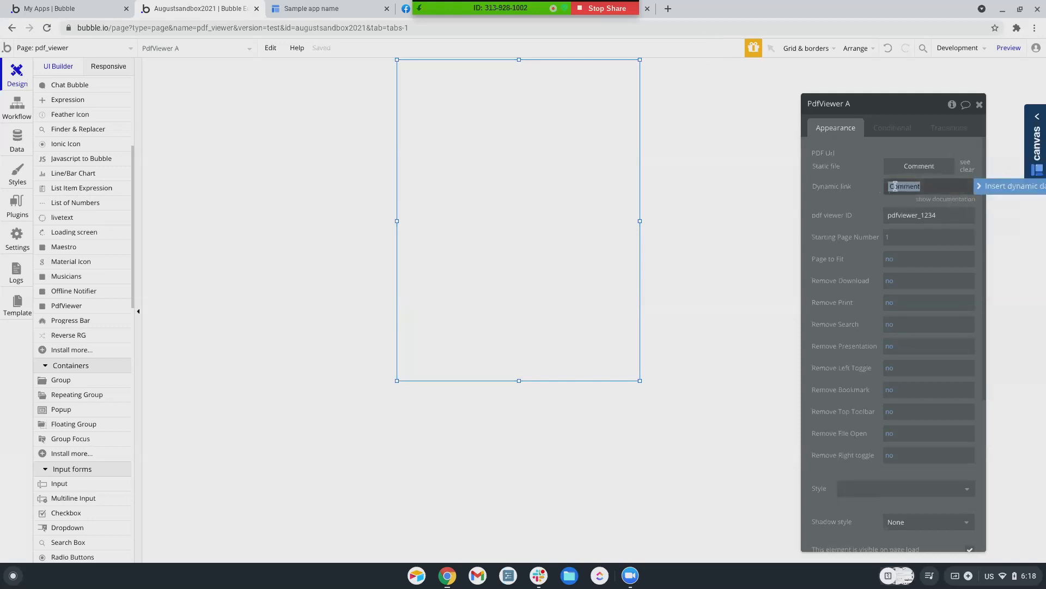
key(BackSpace)
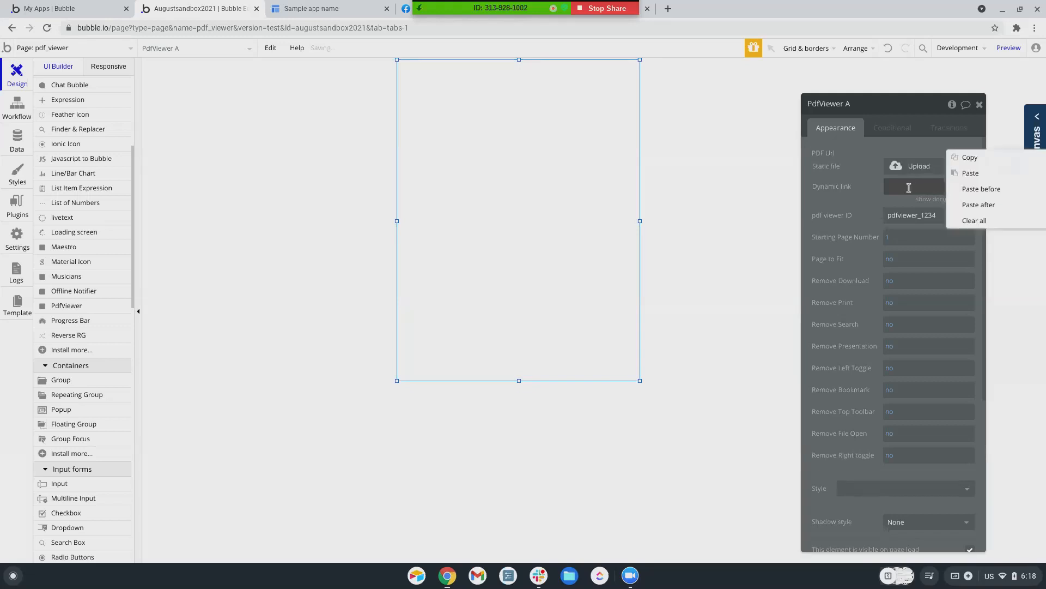
right_click(910, 187)
click(970, 173)
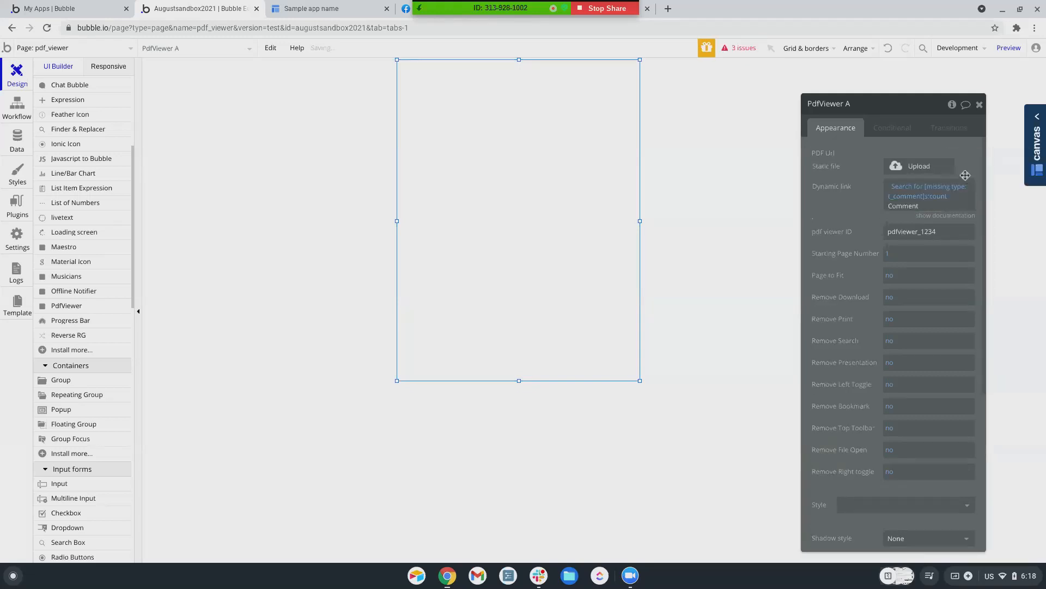
Reset the dynamic link to a plain URL, paste the Drive link over it, and preview
double_click(932, 205)
click(932, 205)
right_click(922, 197)
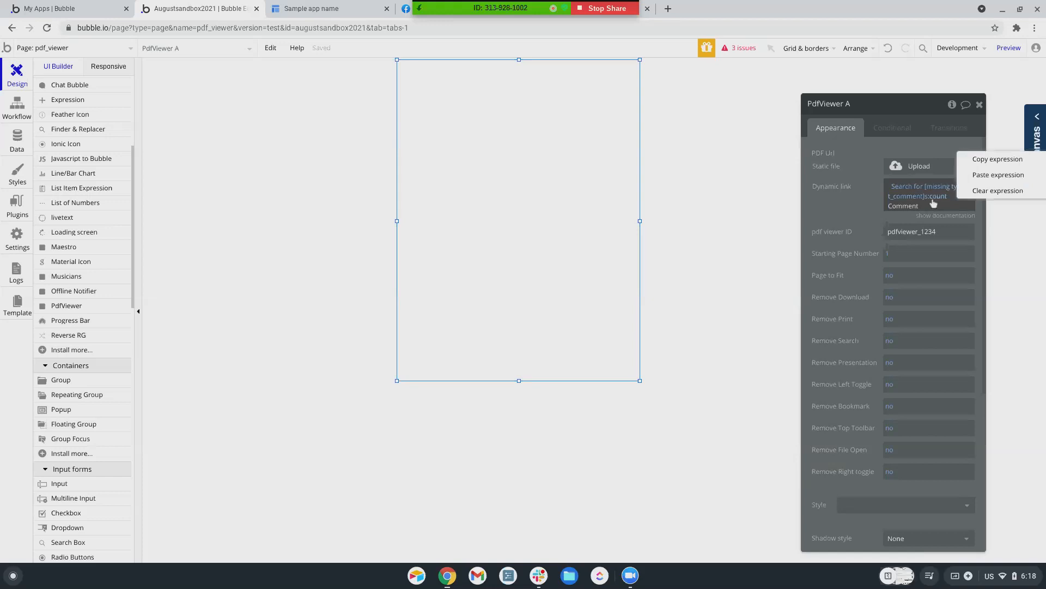
click(949, 206)
right_click(947, 207)
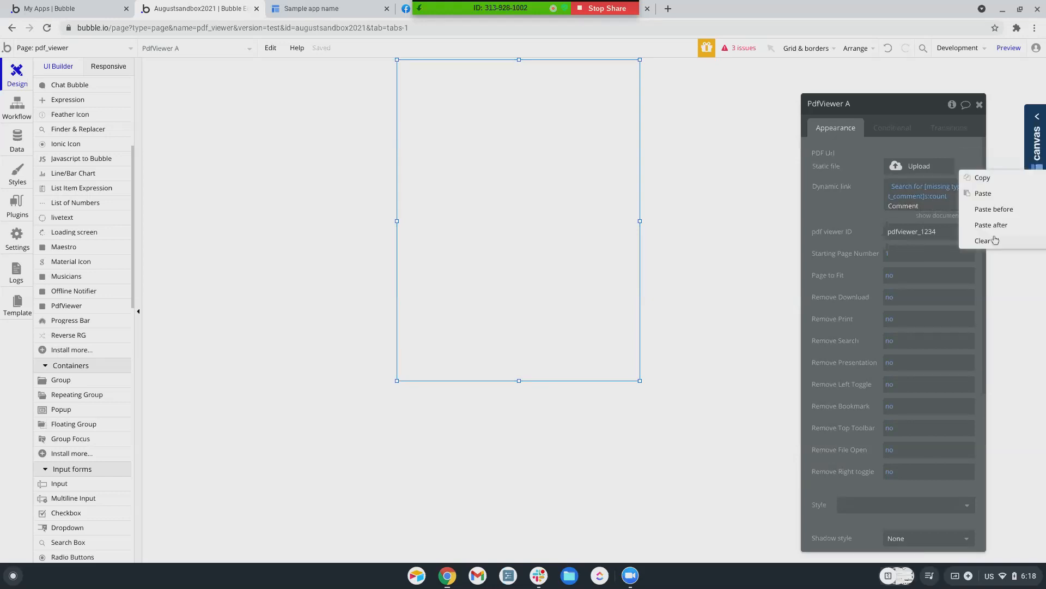
click(995, 238)
drag(932, 225, 903, 190)
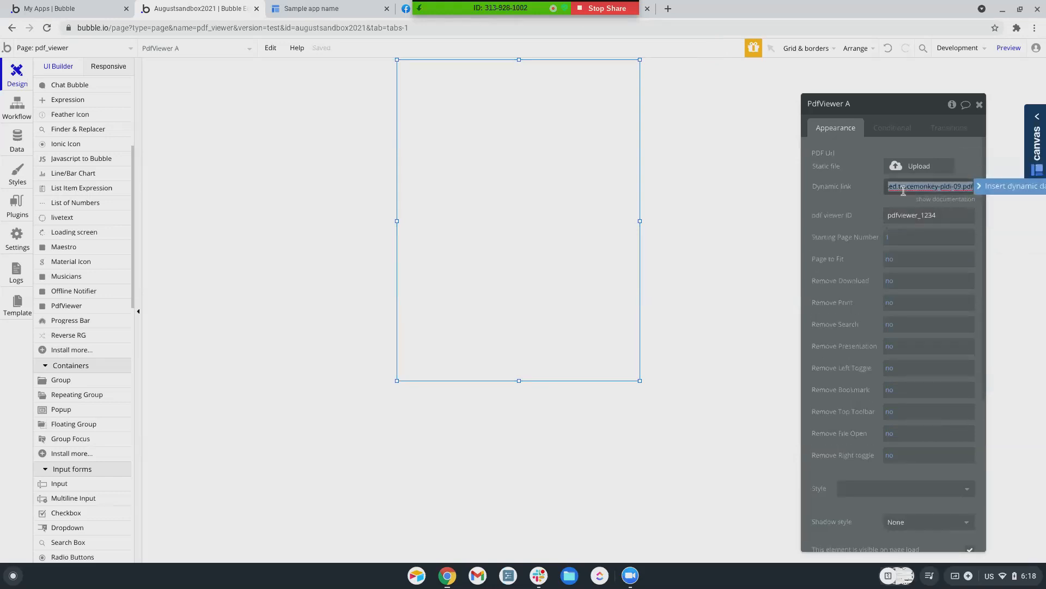
key(ctrl+v)
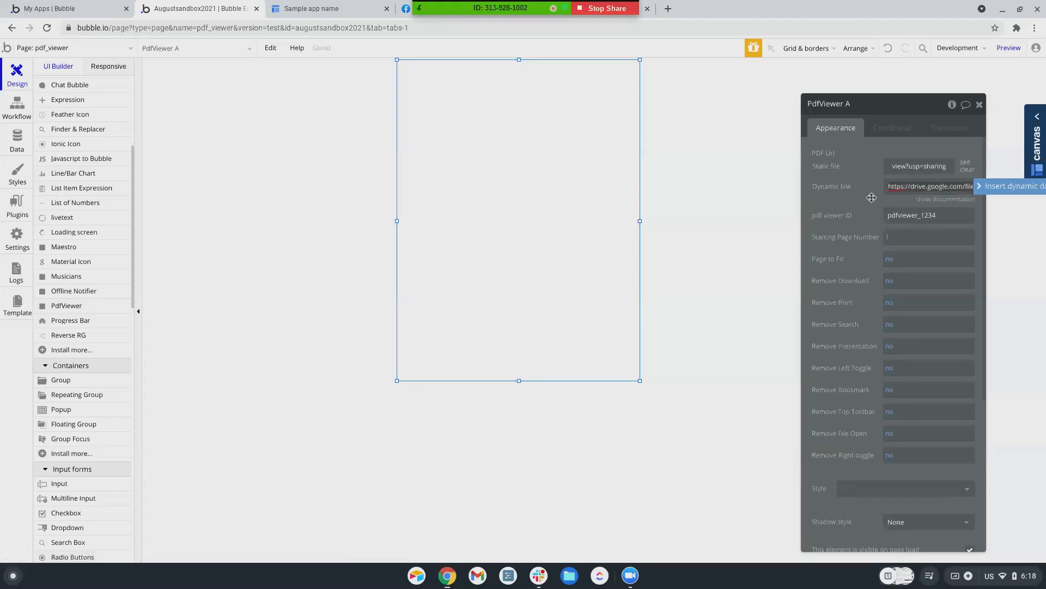
click(871, 203)
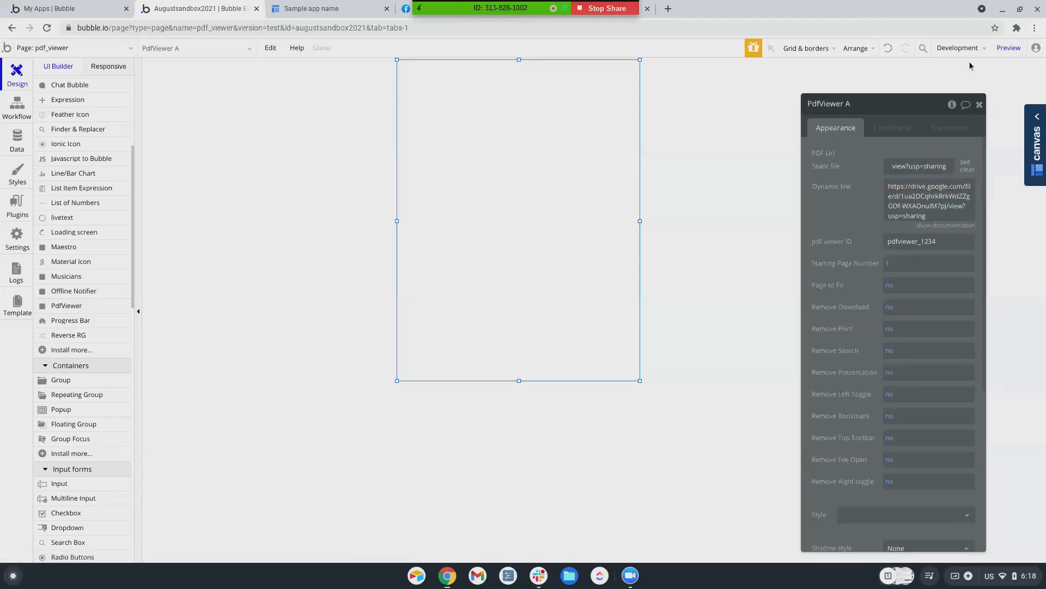
click(1010, 53)
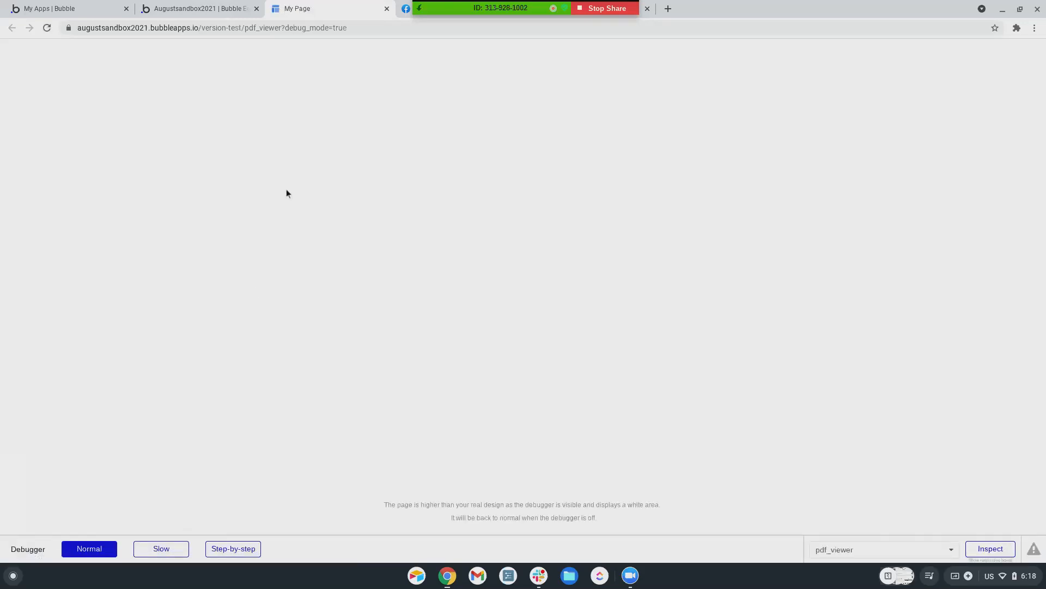
click(197, 8)
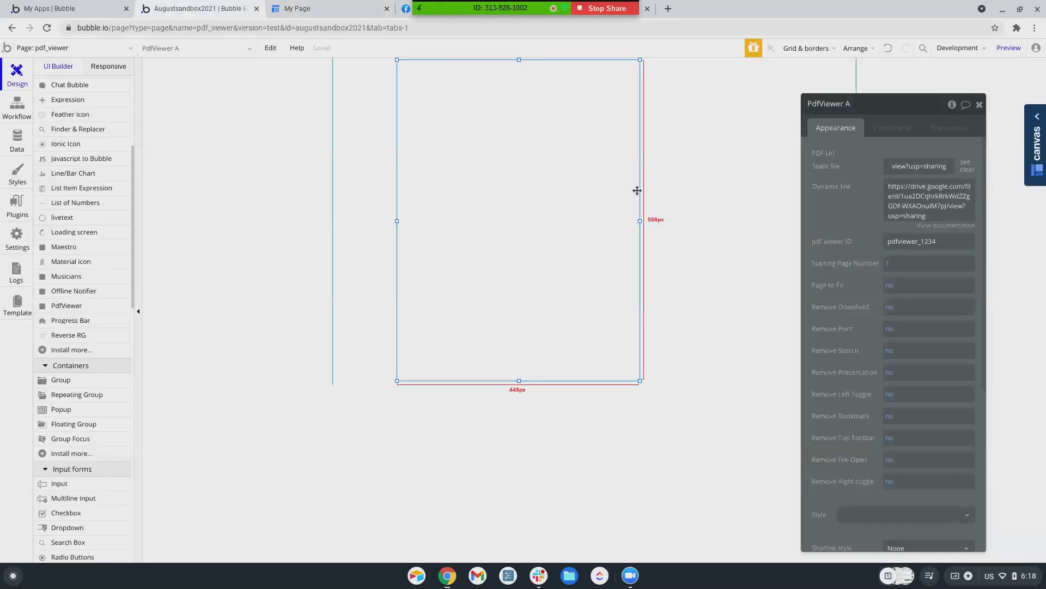
Clear the PdfViewer's static file and paste the Google Drive link as its dynamic link
scroll(906, 204, down, 1)
scroll(906, 206, up, 1)
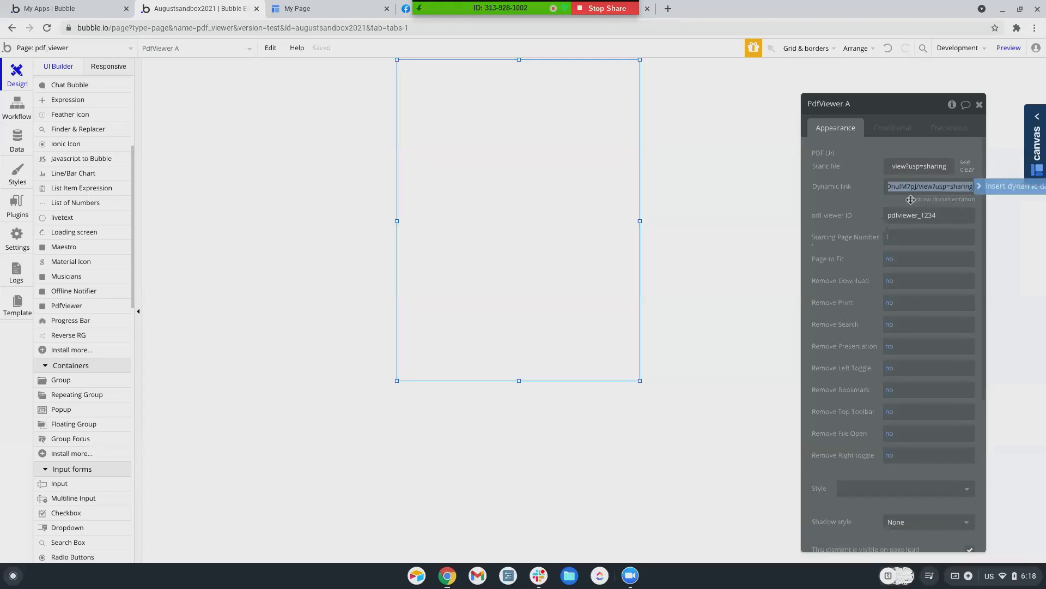
click(906, 168)
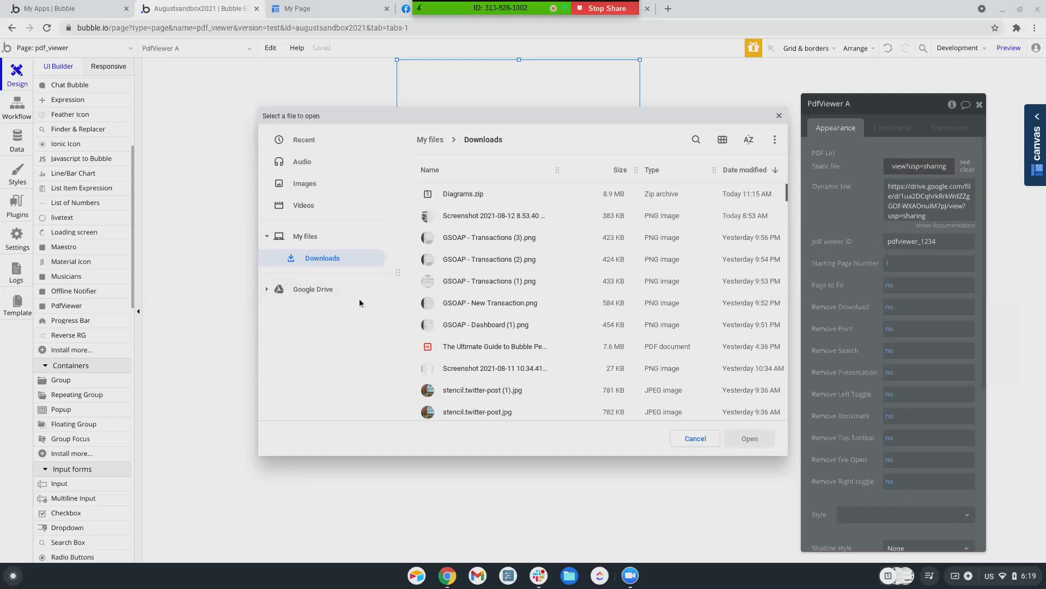
click(779, 115)
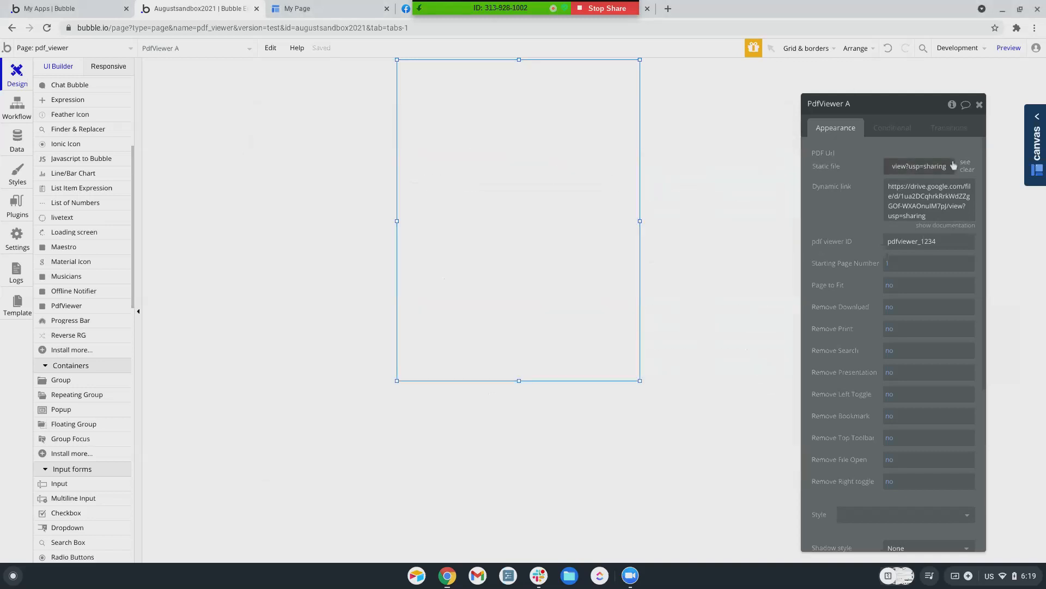
click(967, 170)
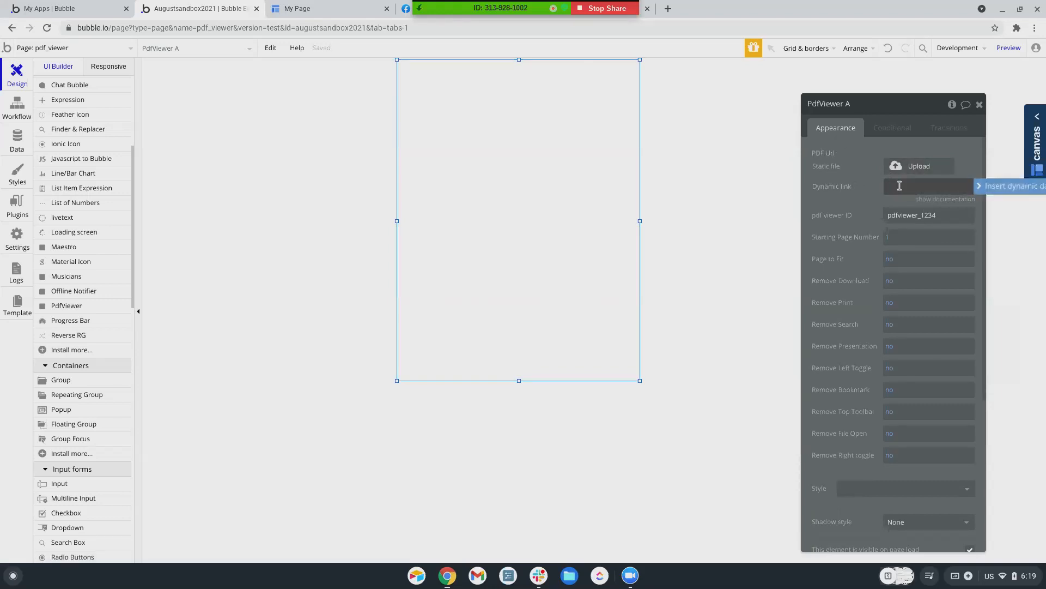
key(ctrl+v)
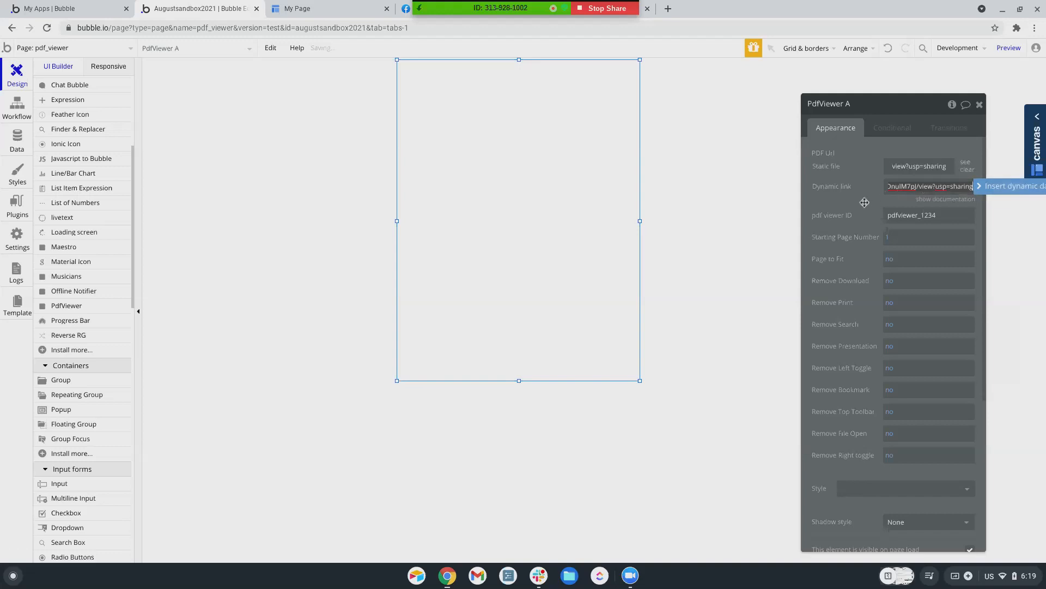
click(864, 202)
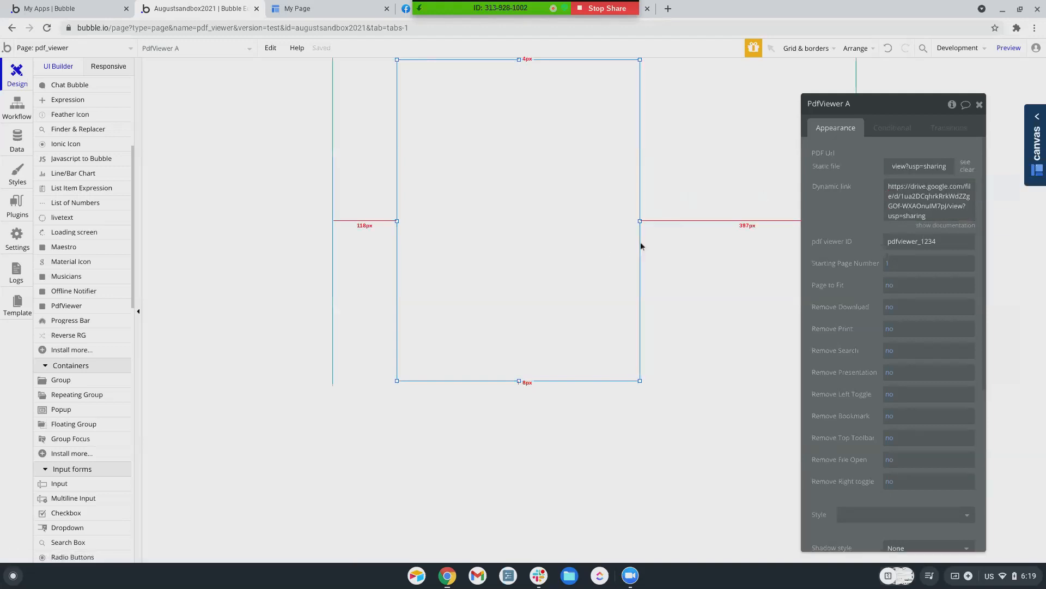
Widen the PdfViewer element to the right and preview the page again
drag(640, 221, 672, 221)
click(1000, 45)
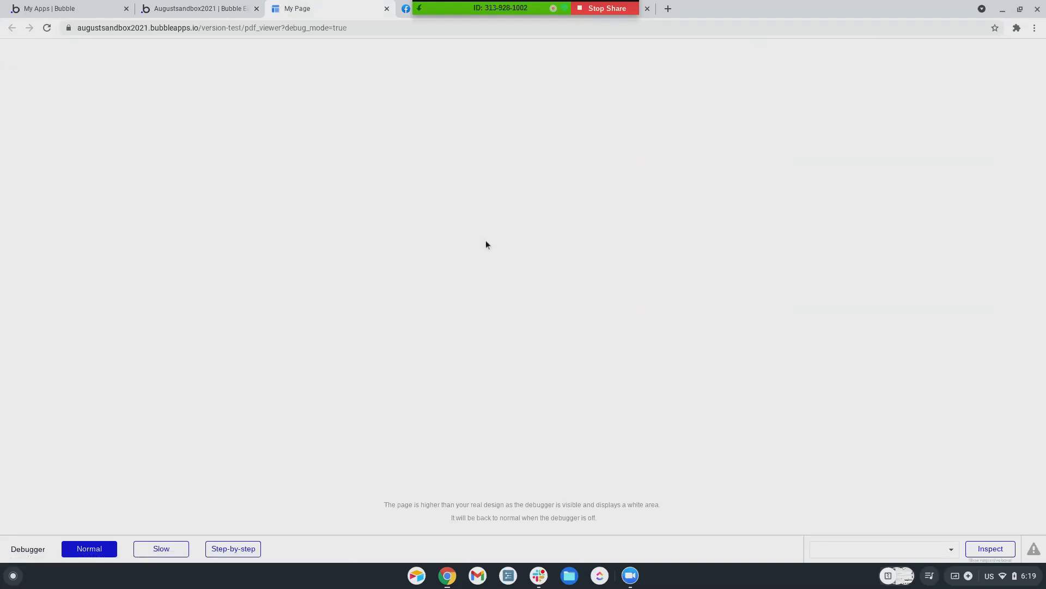
click(224, 9)
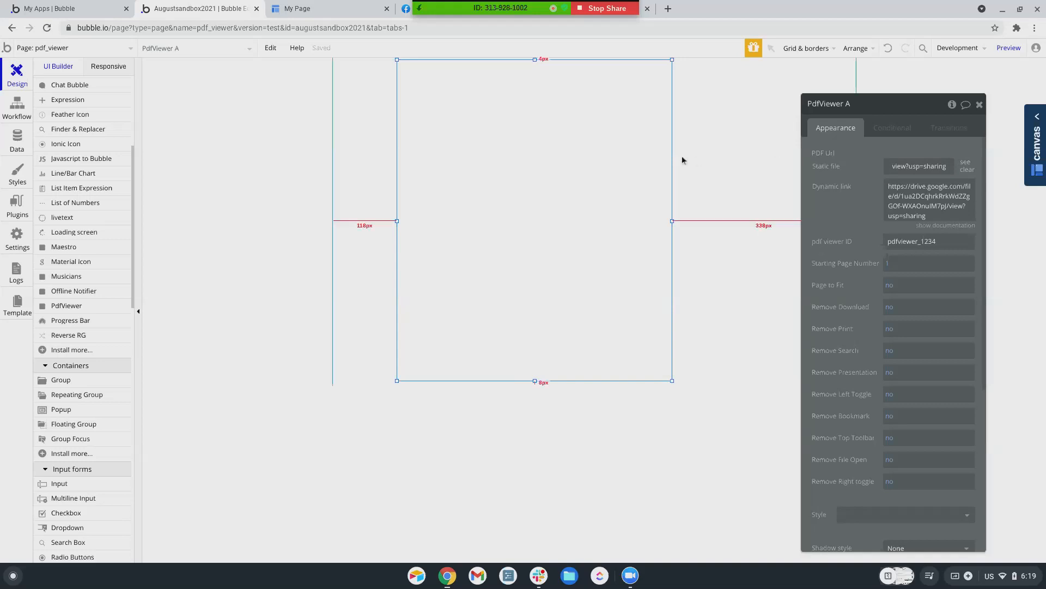
Open the Drive link in a new tab and download Kranz Thesis.pdf
click(667, 9)
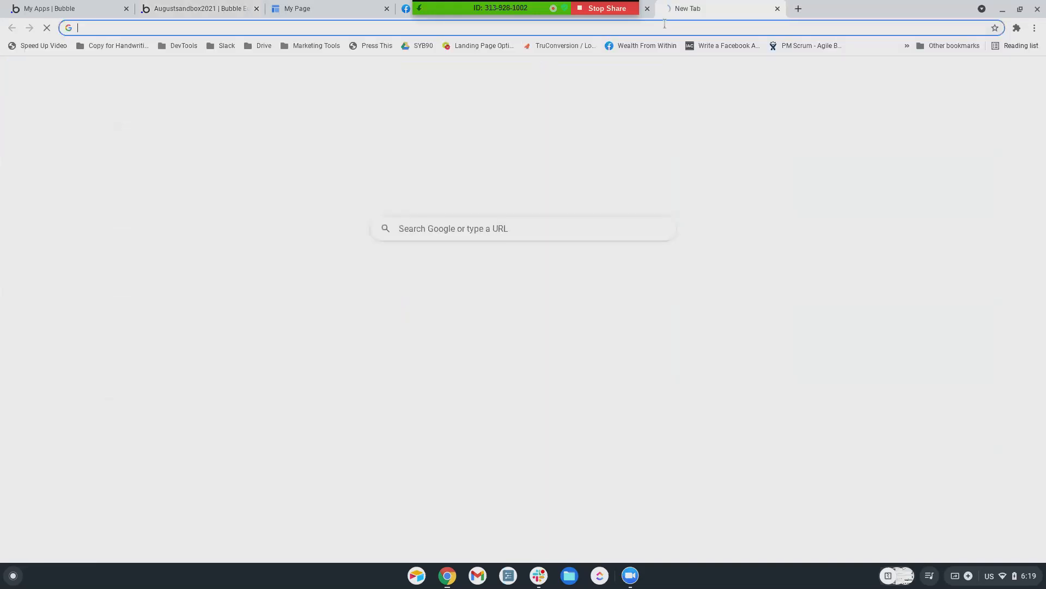
key(ctrl+v)
key(Return)
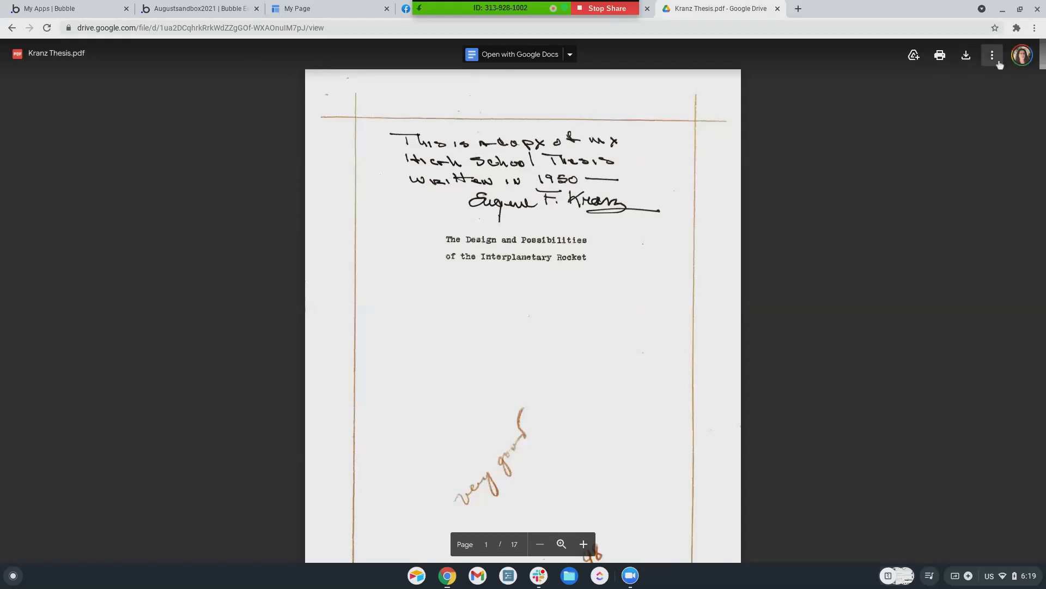
click(965, 56)
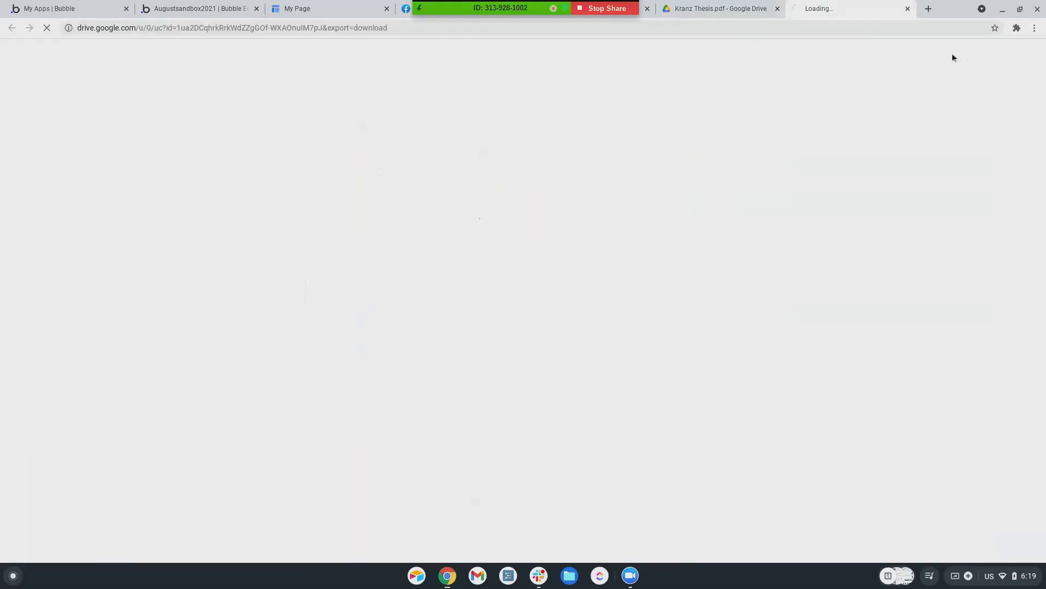
click(241, 13)
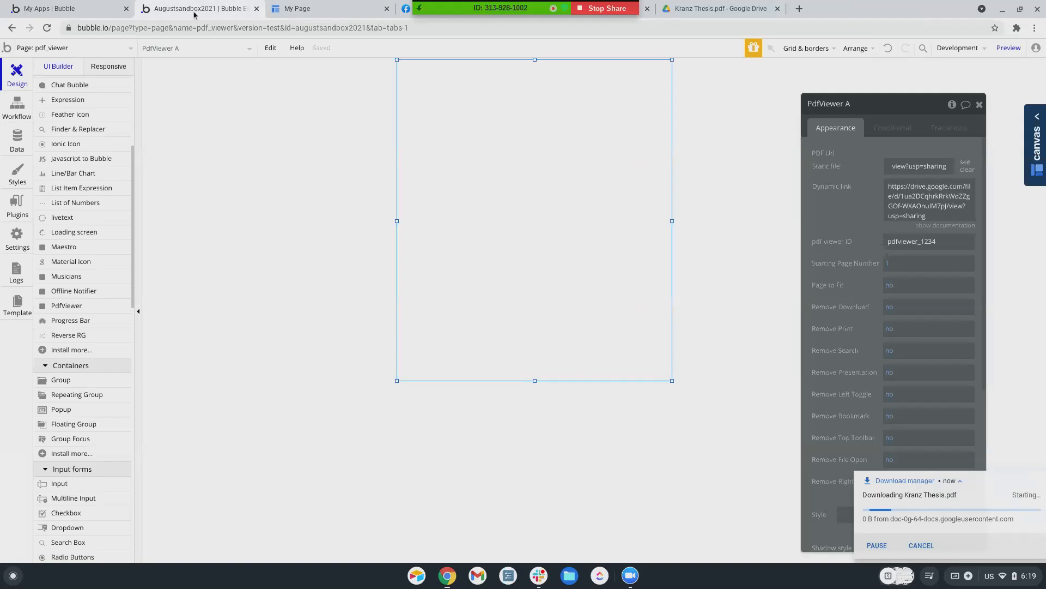
Upload Kranz Thesis.pdf as PdfViewer A's static file
click(928, 168)
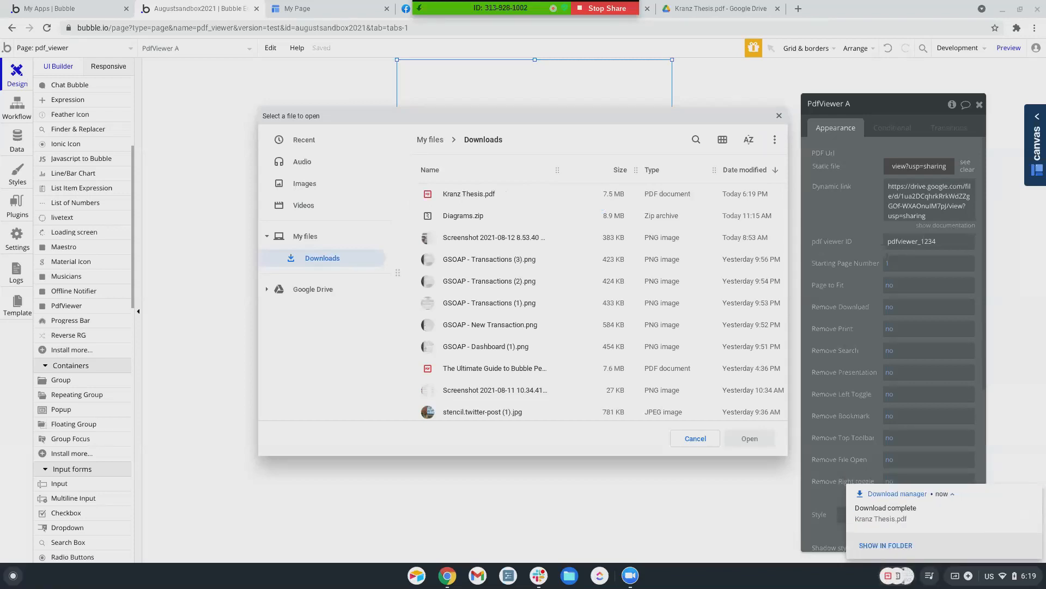
double_click(462, 195)
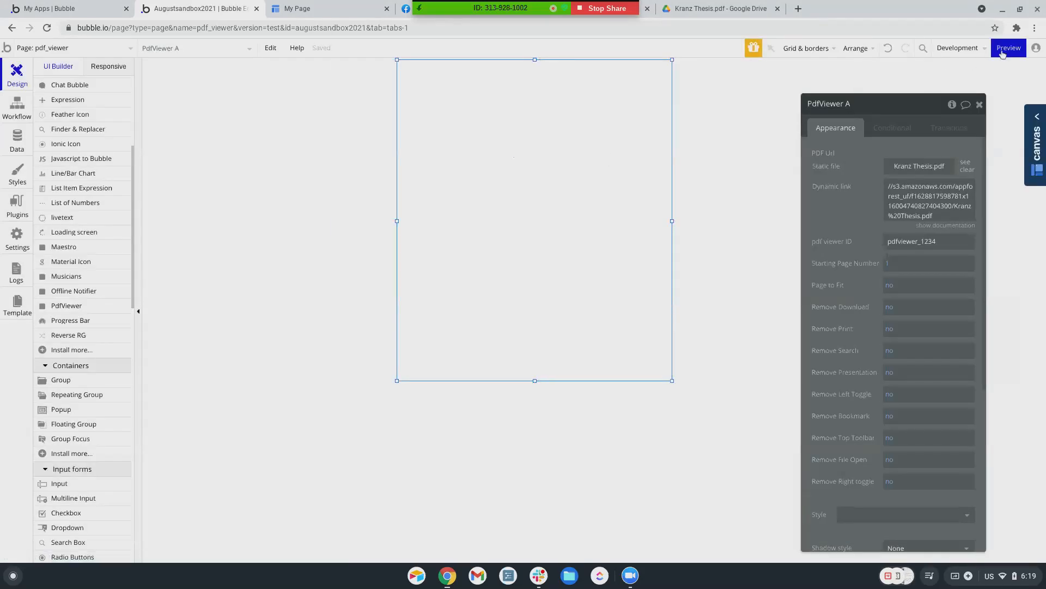
Preview the pdf_viewer page and return to the editor
click(1009, 48)
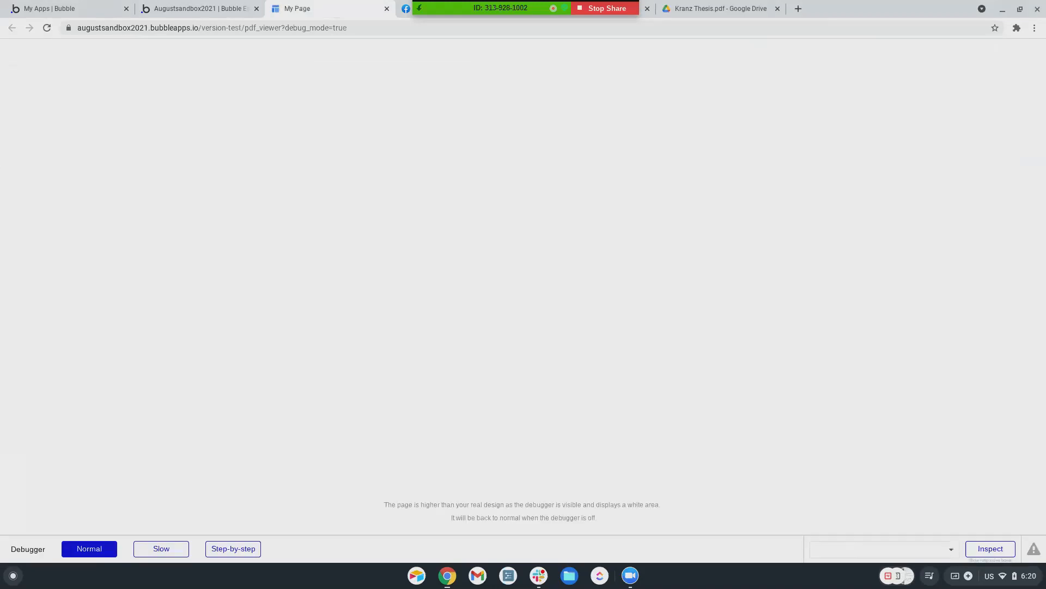
click(202, 10)
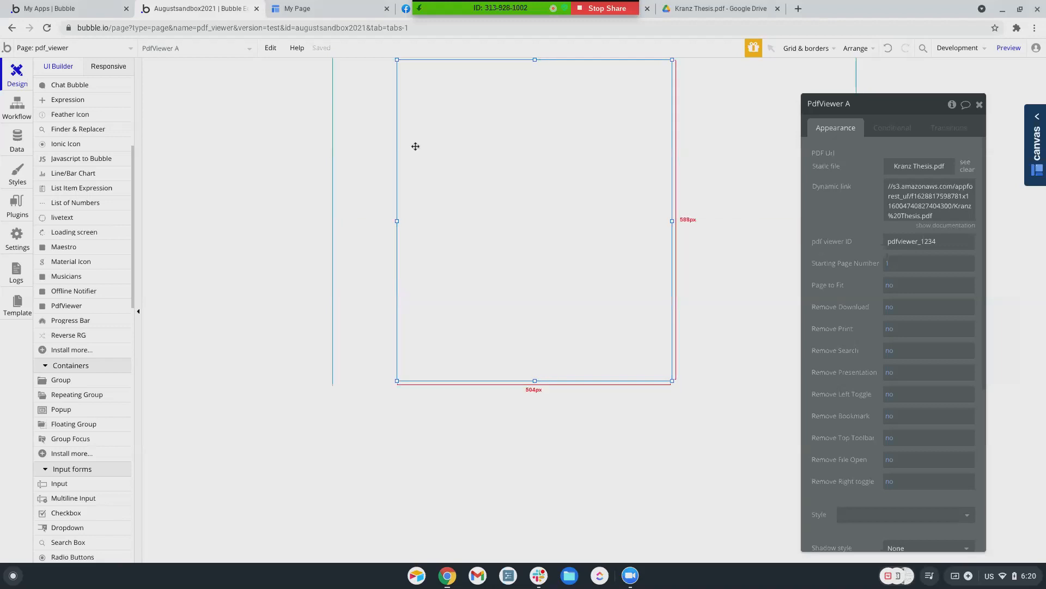
scroll(849, 269, down, 5)
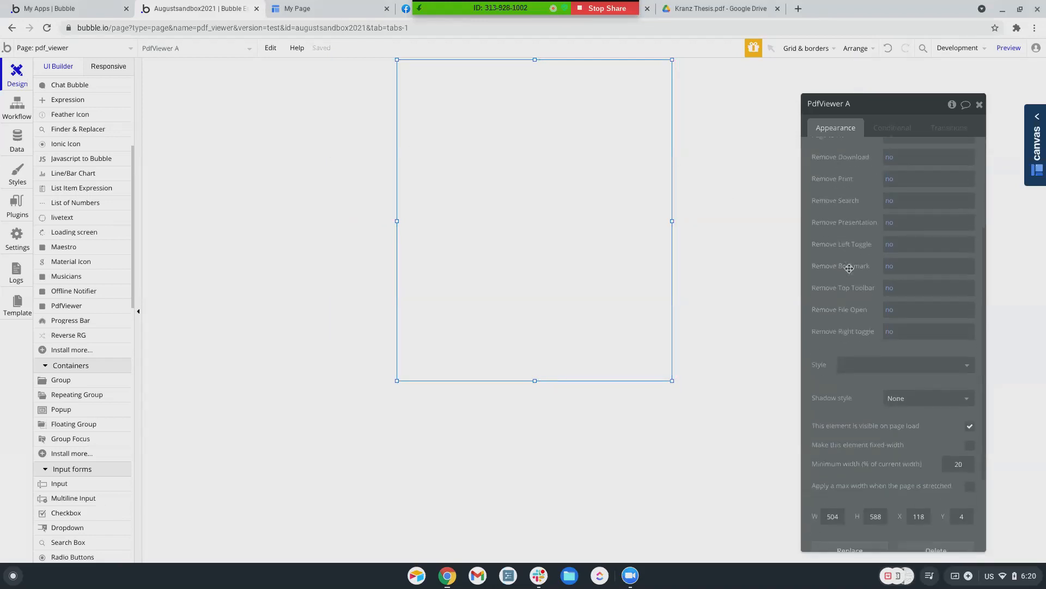
scroll(851, 268, up, 10)
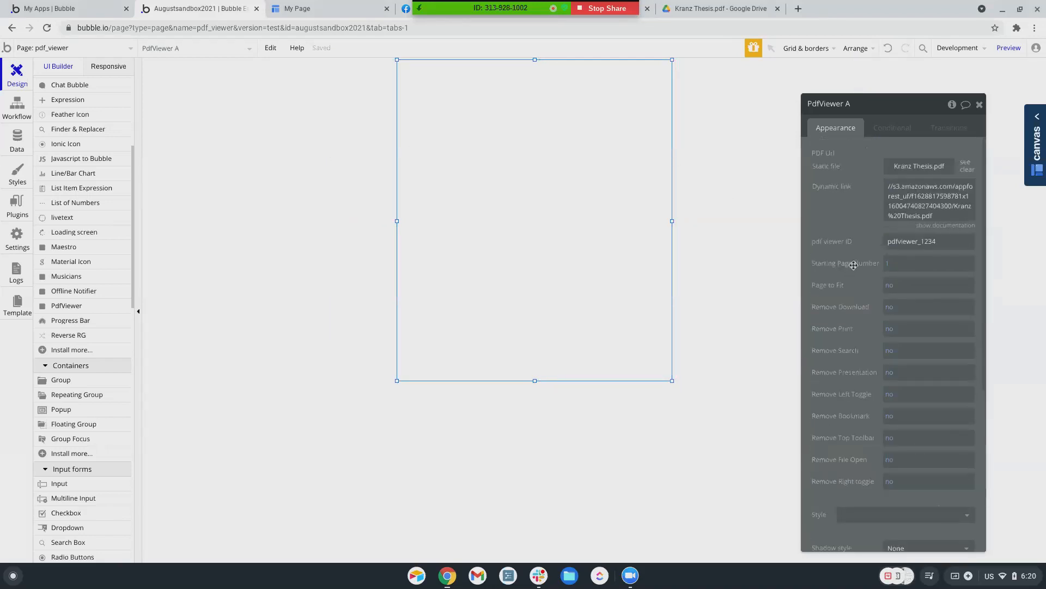
scroll(864, 270, down, 3)
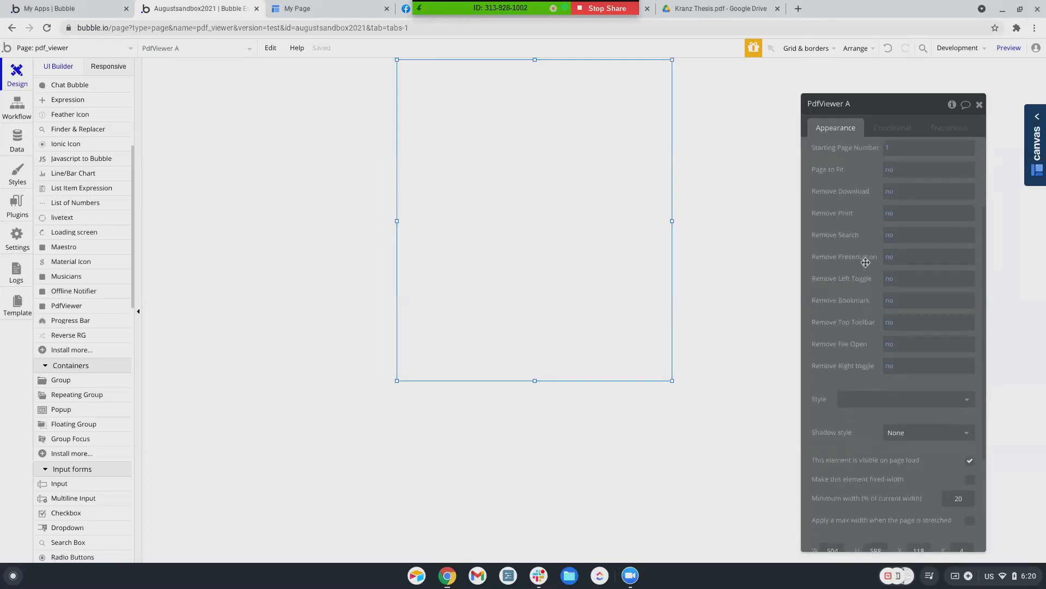
Set Page to Fit to 'yes' and preview the Kranz Thesis PDF rendering
click(909, 169)
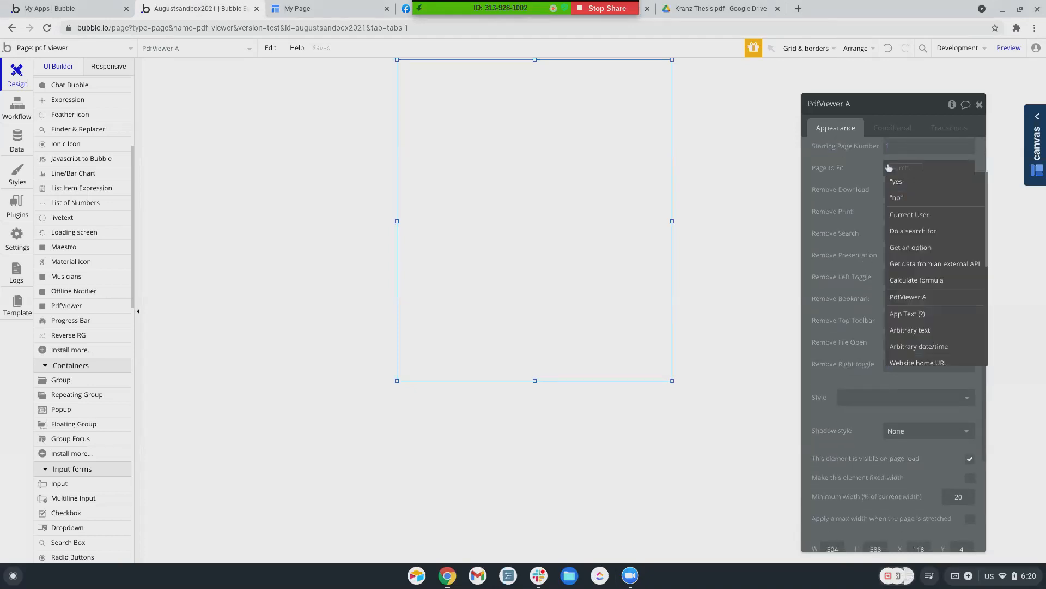
click(901, 188)
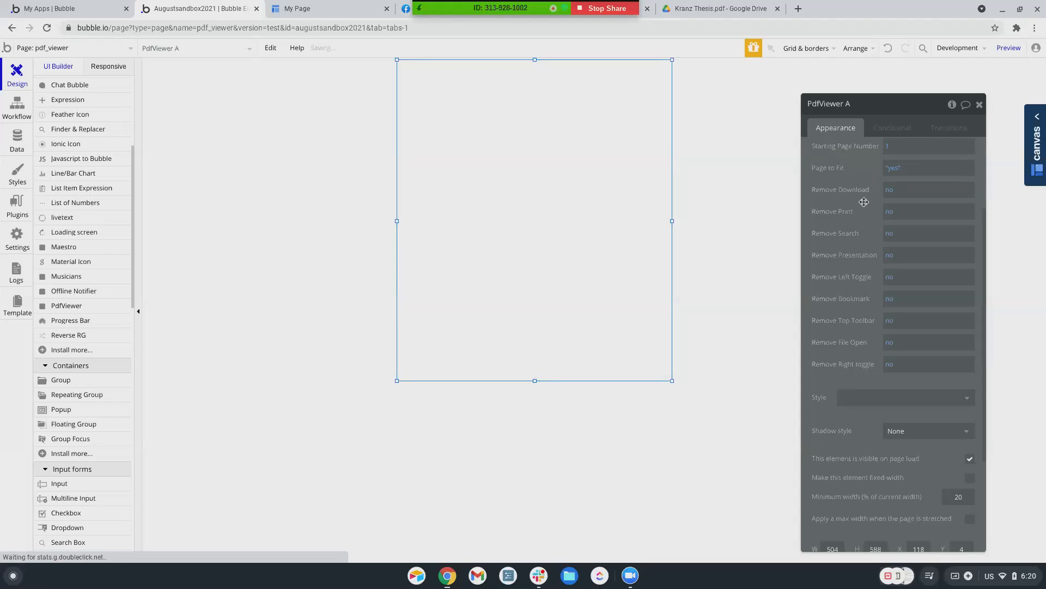
click(1008, 48)
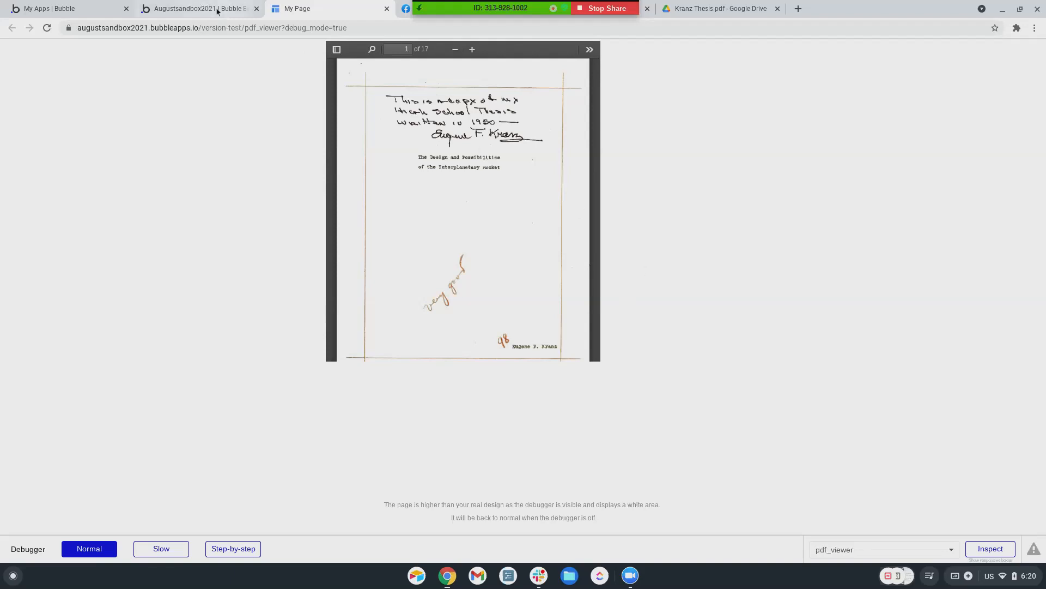
key(ctrl+shift+Tab)
scroll(900, 245, up, 3)
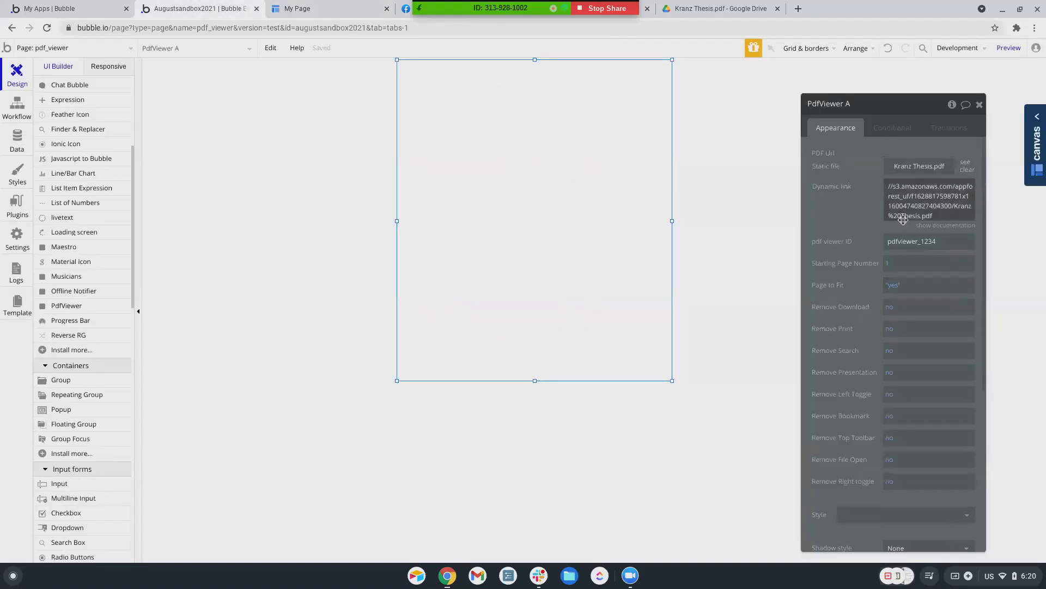
Replace the dynamic link with the Google Drive sharing URL and preview the page
click(903, 189)
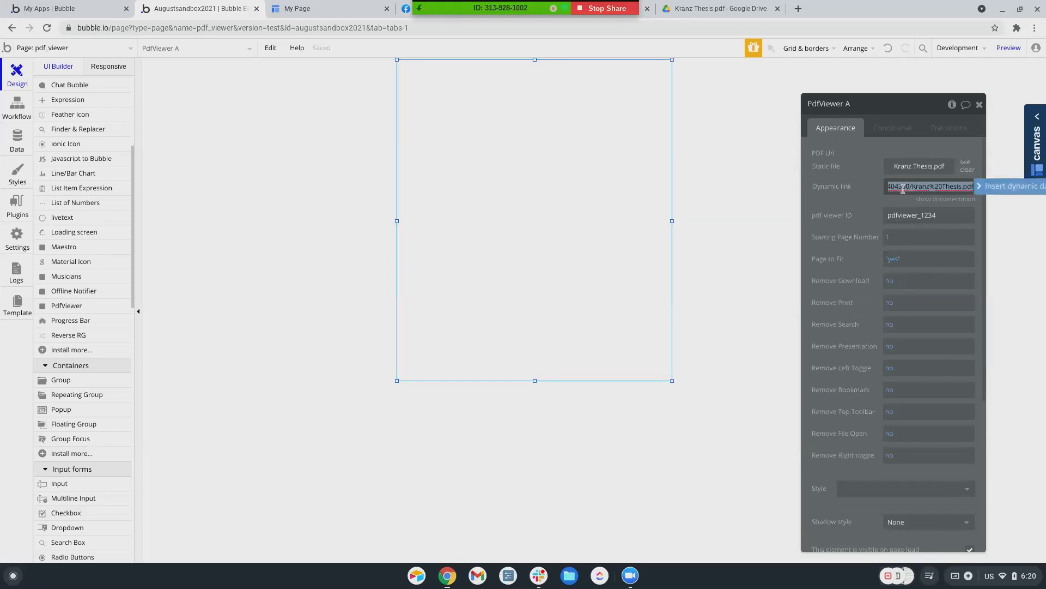
key(ctrl+a)
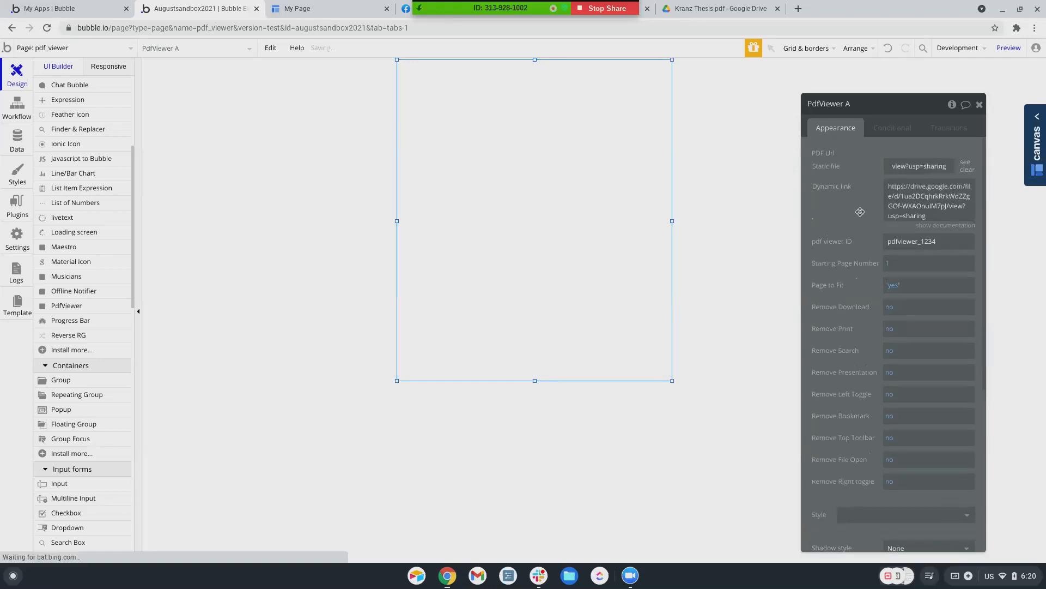
click(1009, 48)
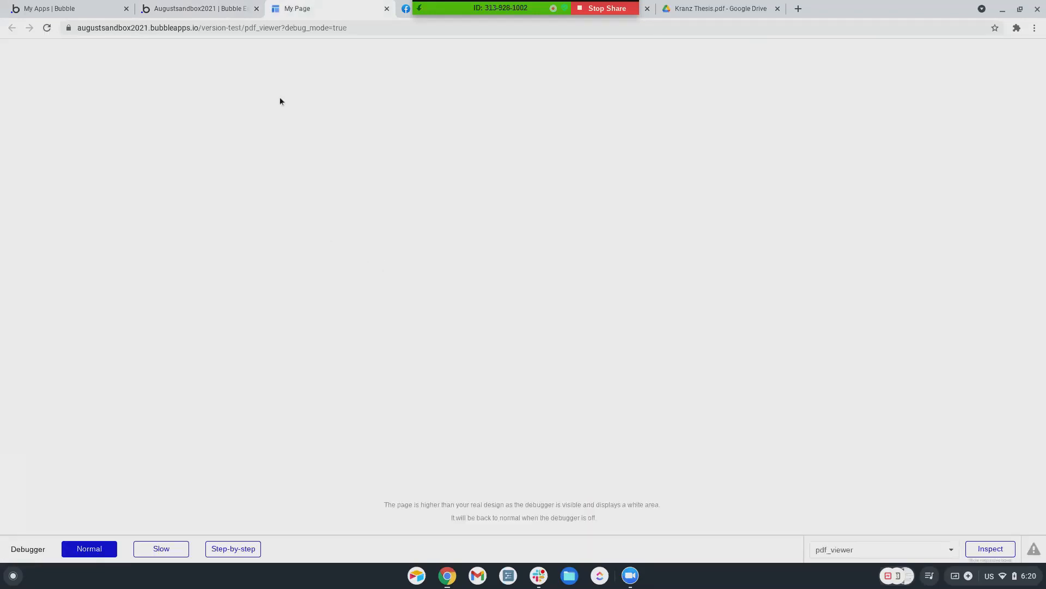
click(229, 9)
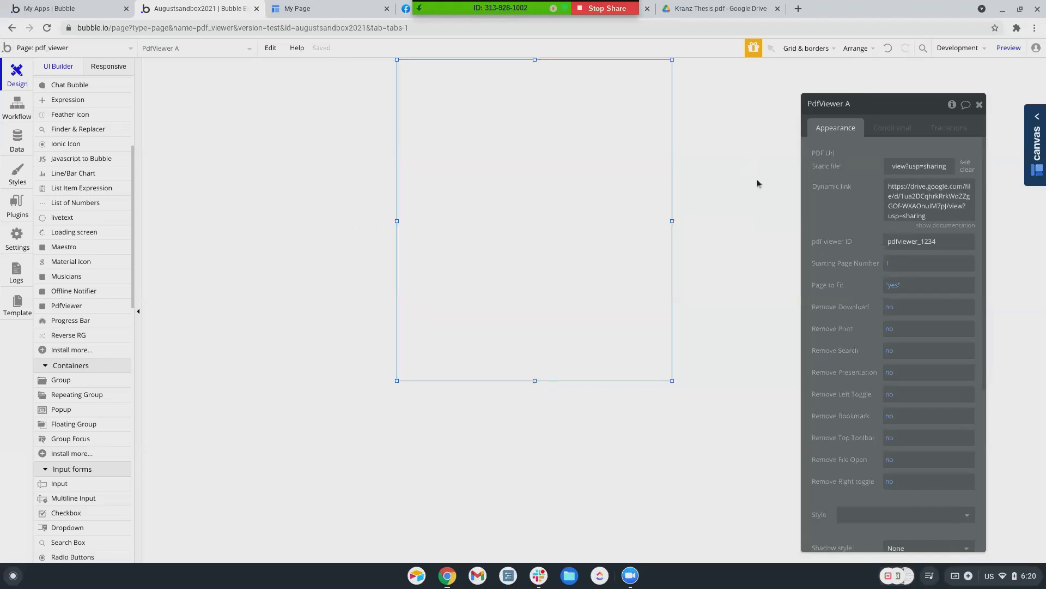
Open the Data tab's File manager to list the app's uploaded files
scroll(871, 303, down, 3)
scroll(870, 303, down, 2)
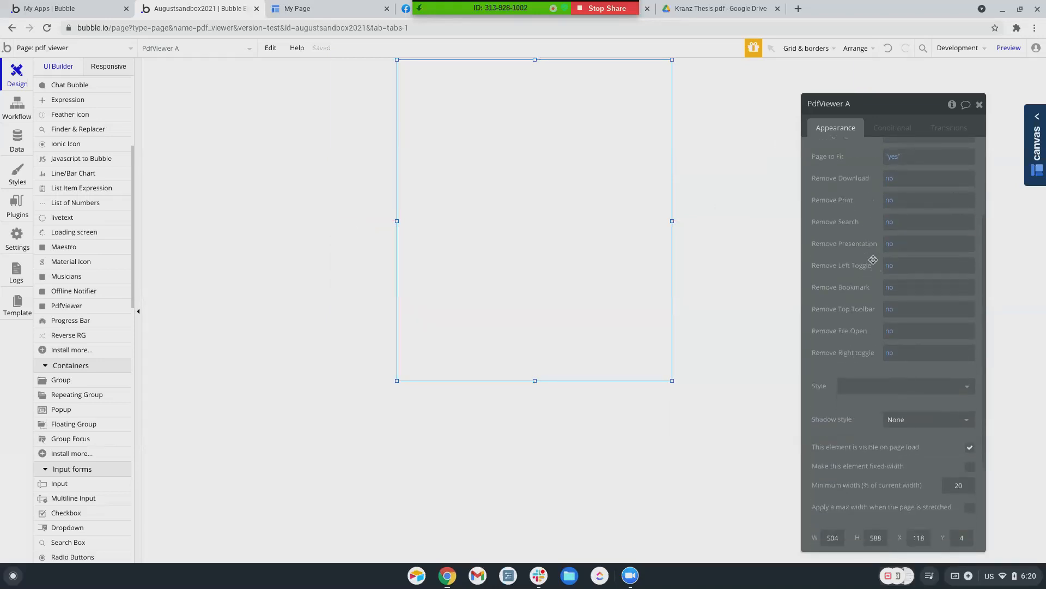
scroll(874, 256, down, 3)
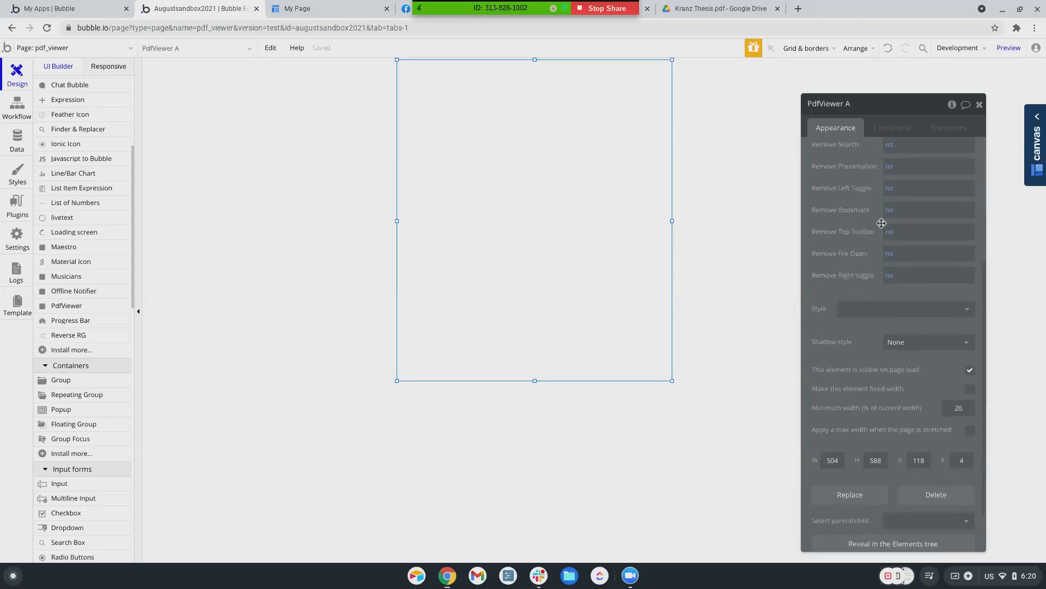
scroll(852, 255, down, 2)
scroll(851, 255, up, 9)
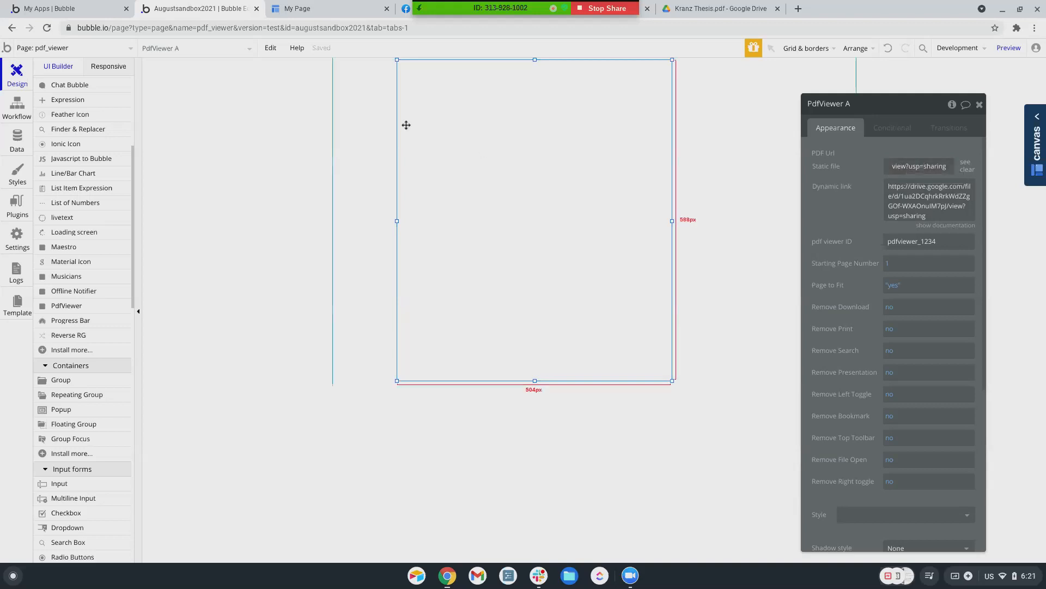
click(22, 143)
click(334, 88)
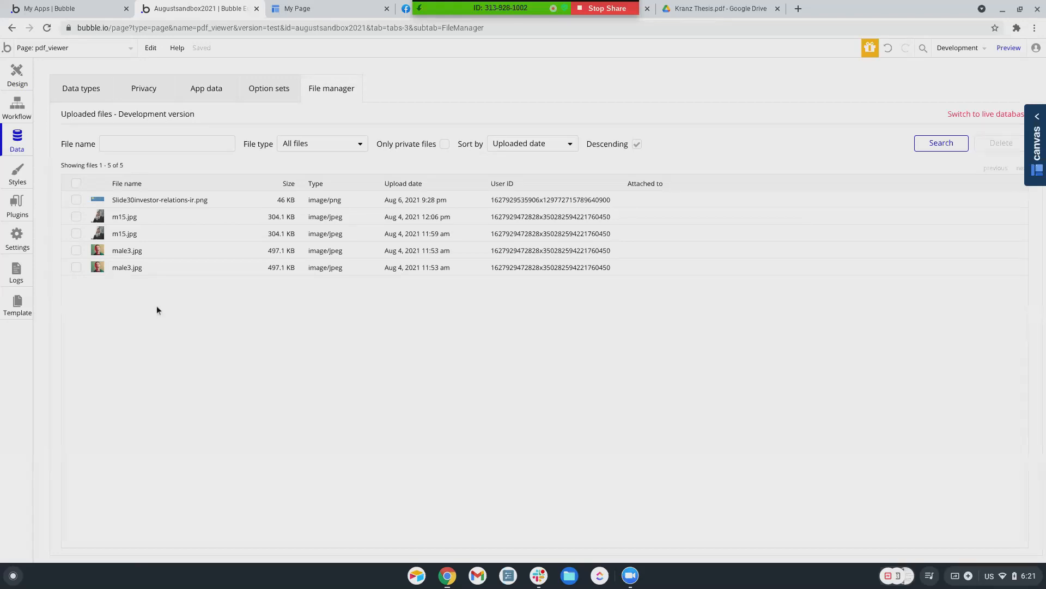
Upload Kranz Thesis.pdf from Downloads as the PDF viewer's static file
click(16, 77)
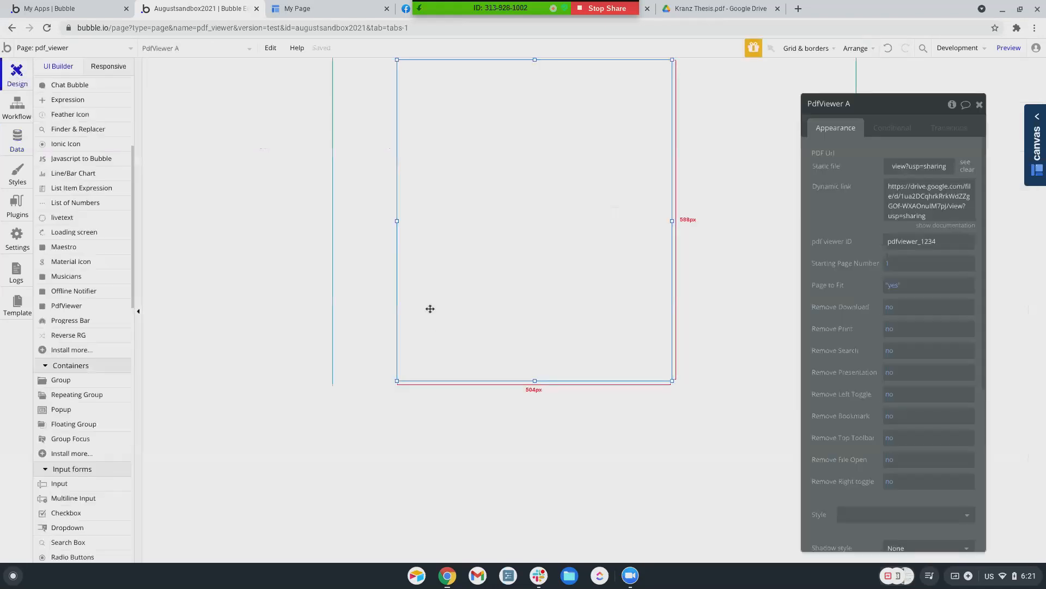
click(926, 169)
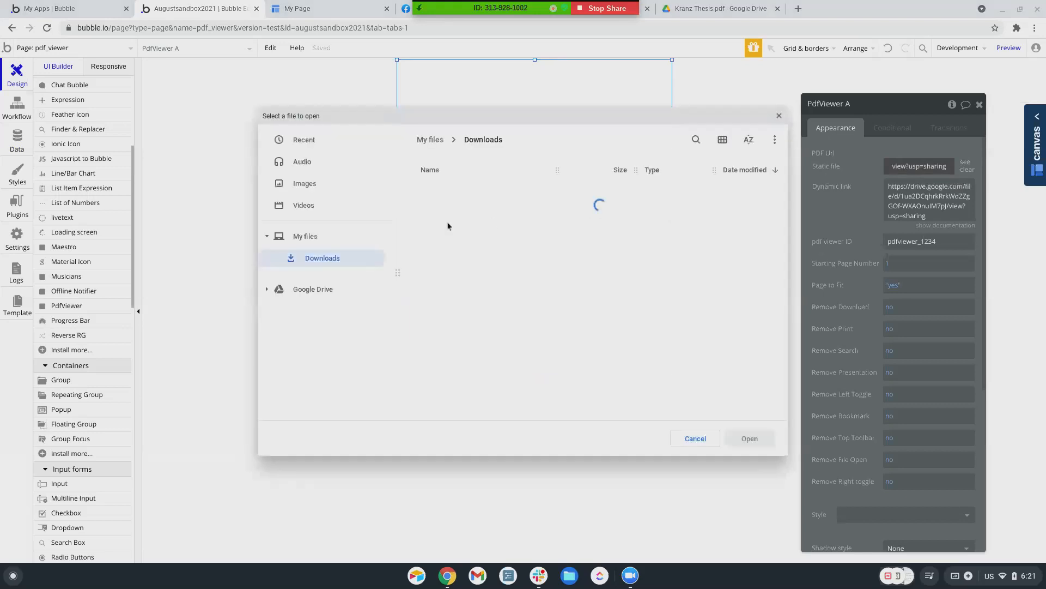
click(464, 194)
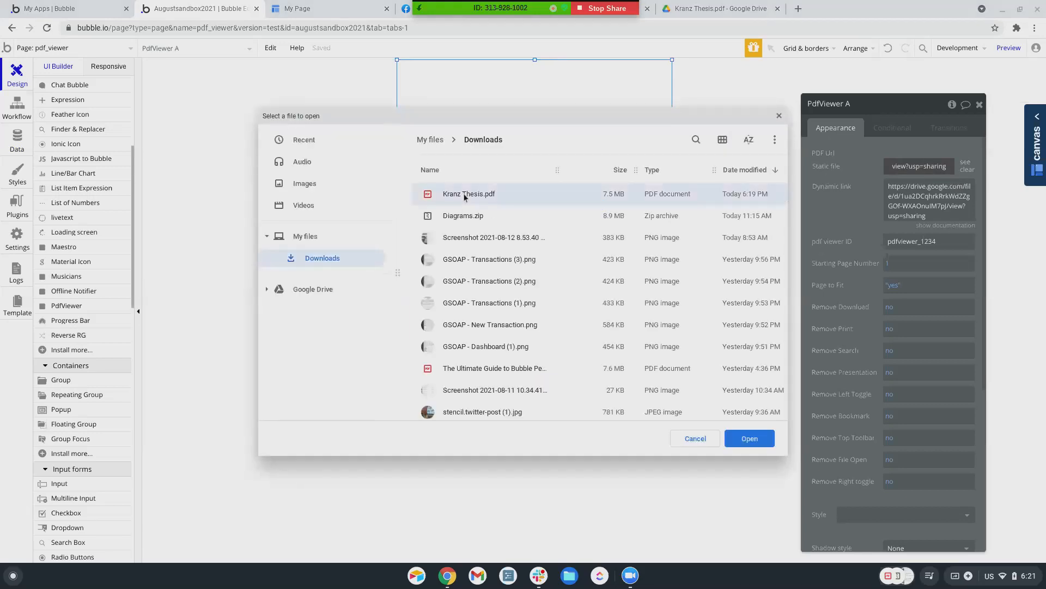
double_click(463, 194)
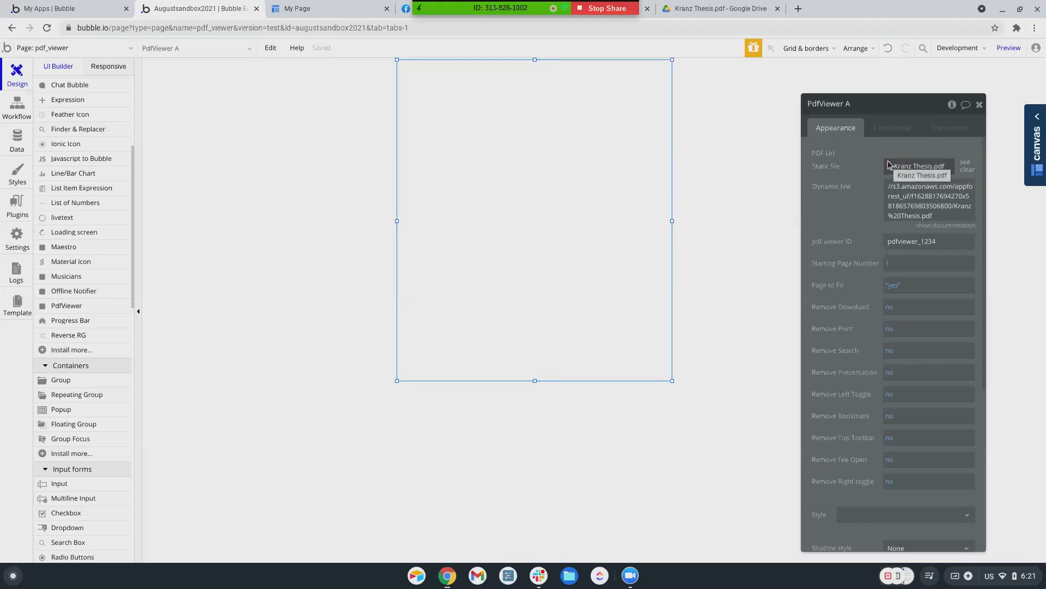
Confirm Kranz Thesis.pdf appears in the File manager, then switch to Data types
click(17, 143)
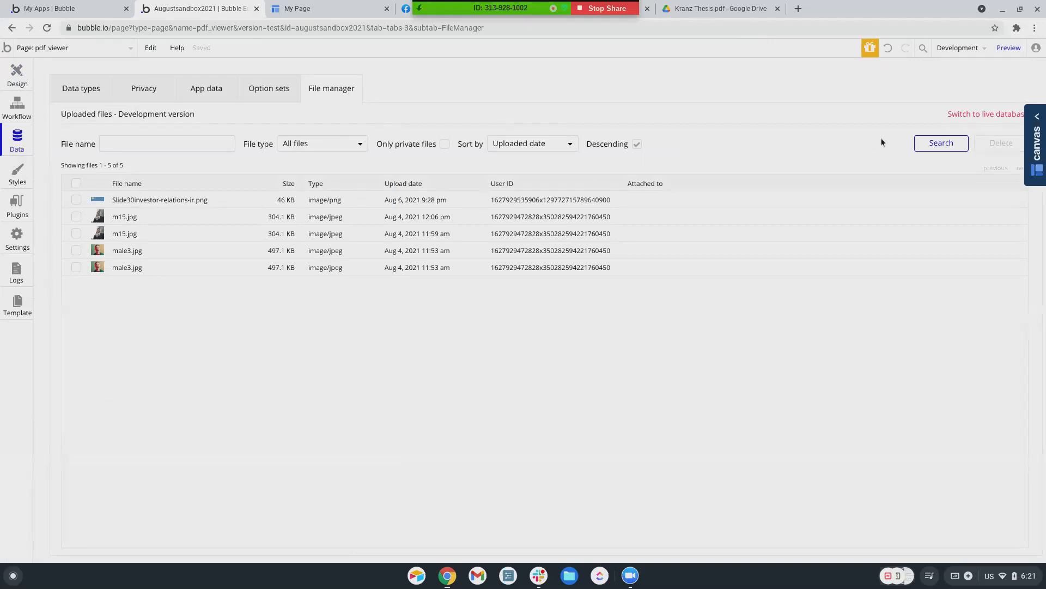
click(926, 145)
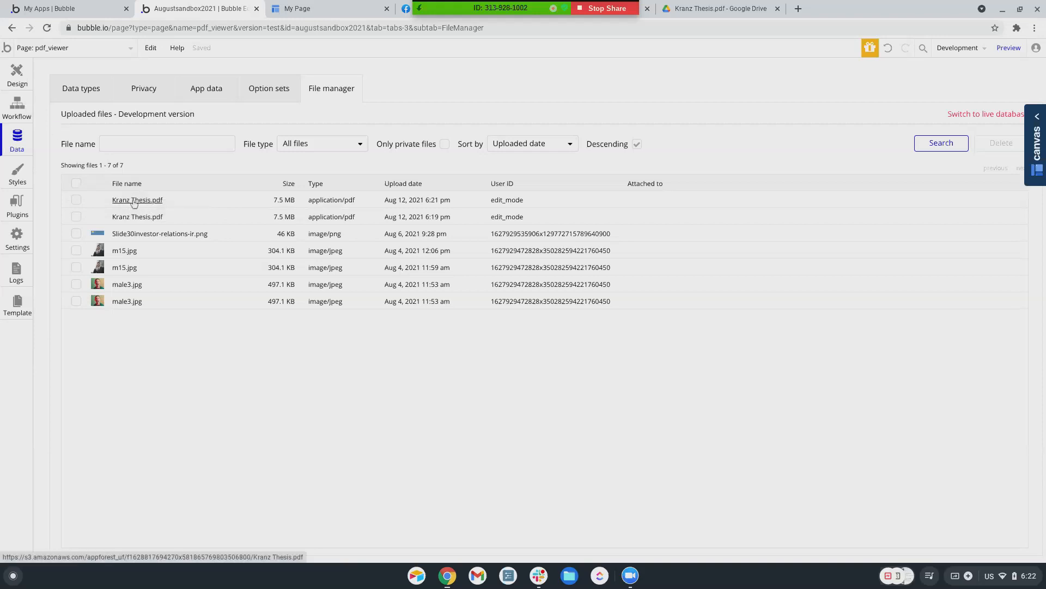
click(90, 90)
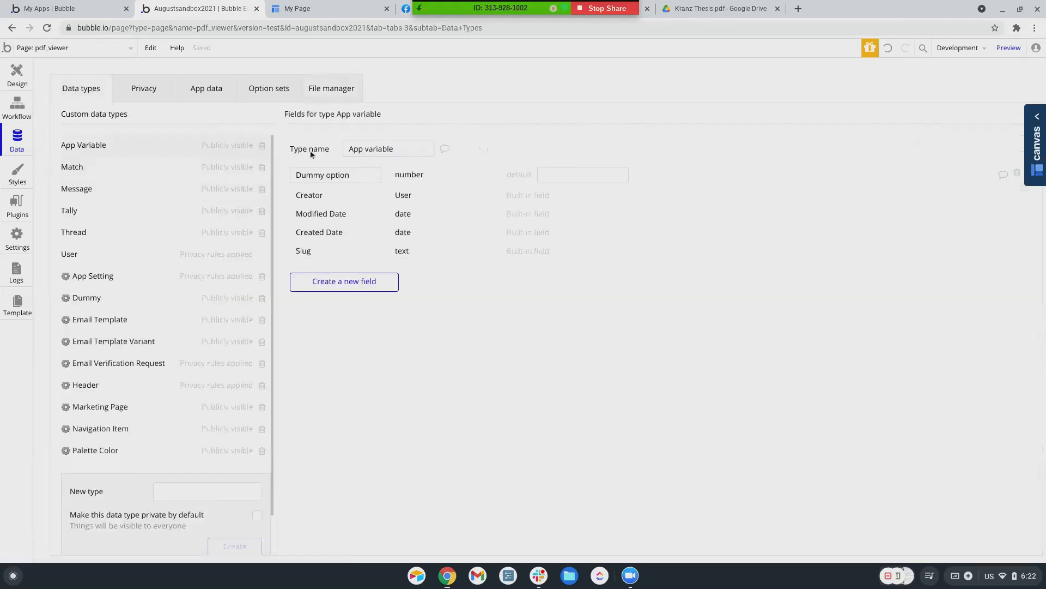
Give the App Variable data type a new field named file, of field type file
click(327, 288)
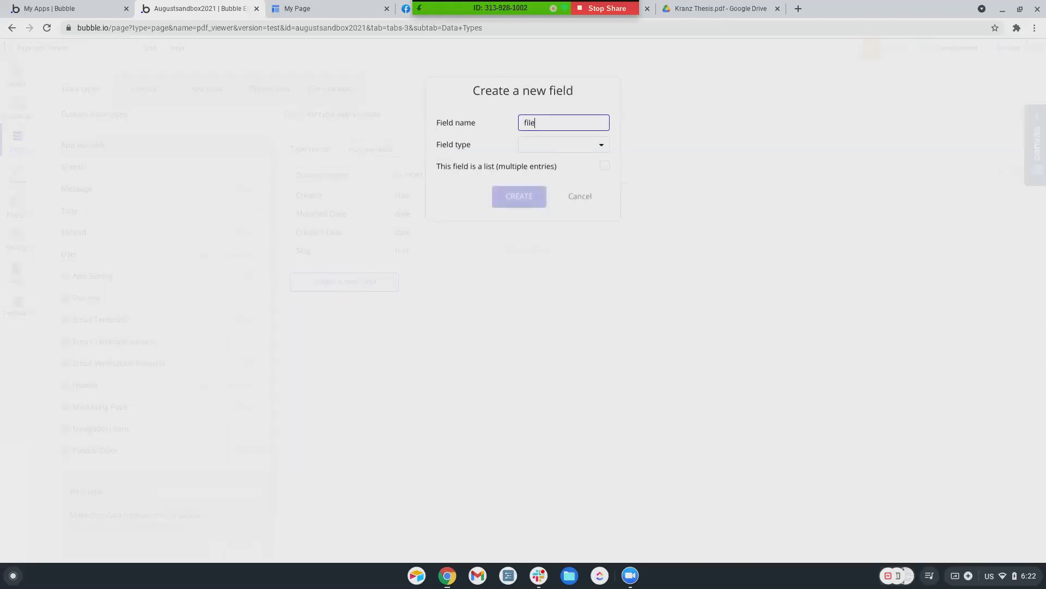
click(575, 146)
scroll(543, 249, down, 1)
click(547, 260)
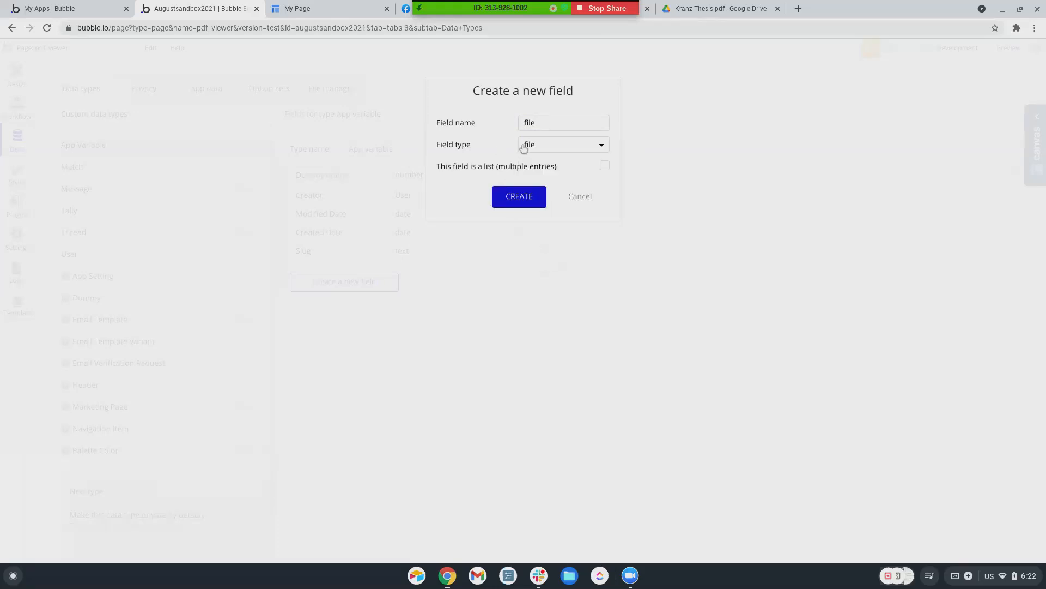
click(519, 197)
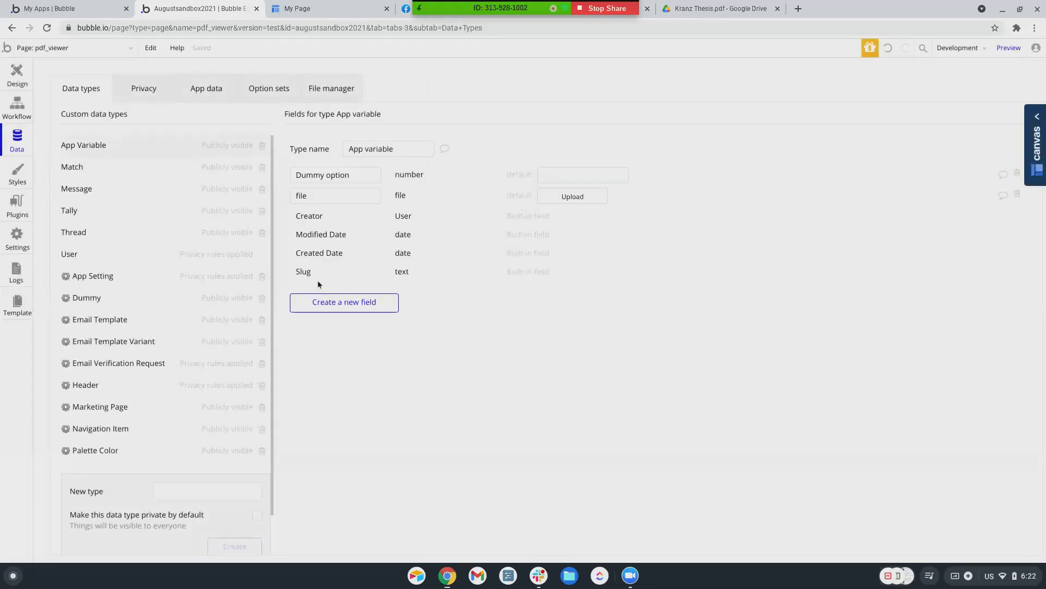
click(12, 81)
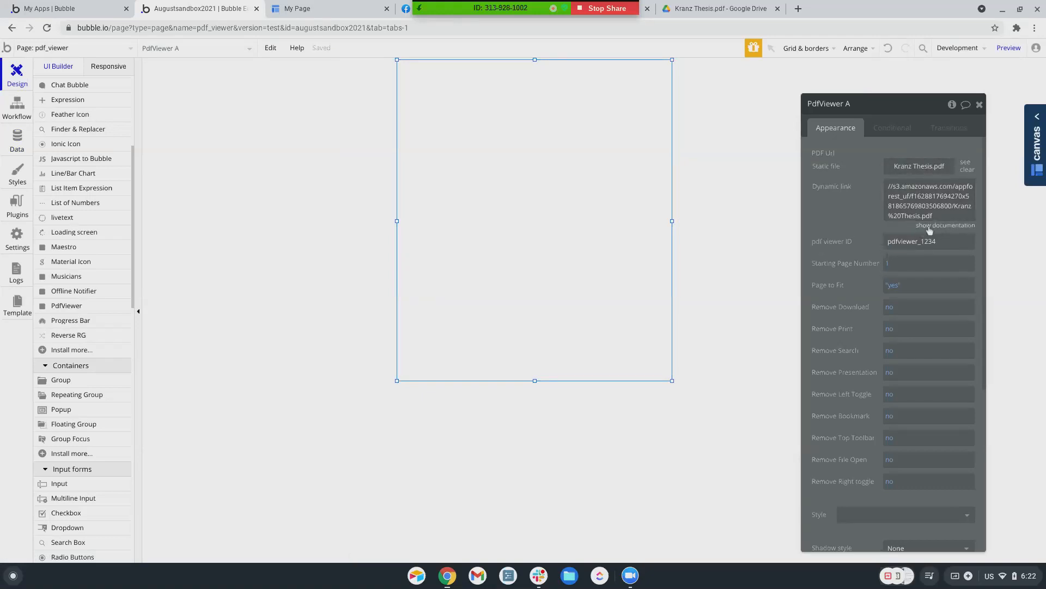
Commit the s3 amazonaws Kranz Thesis.pdf URL as PdfViewer A's dynamic link
click(911, 192)
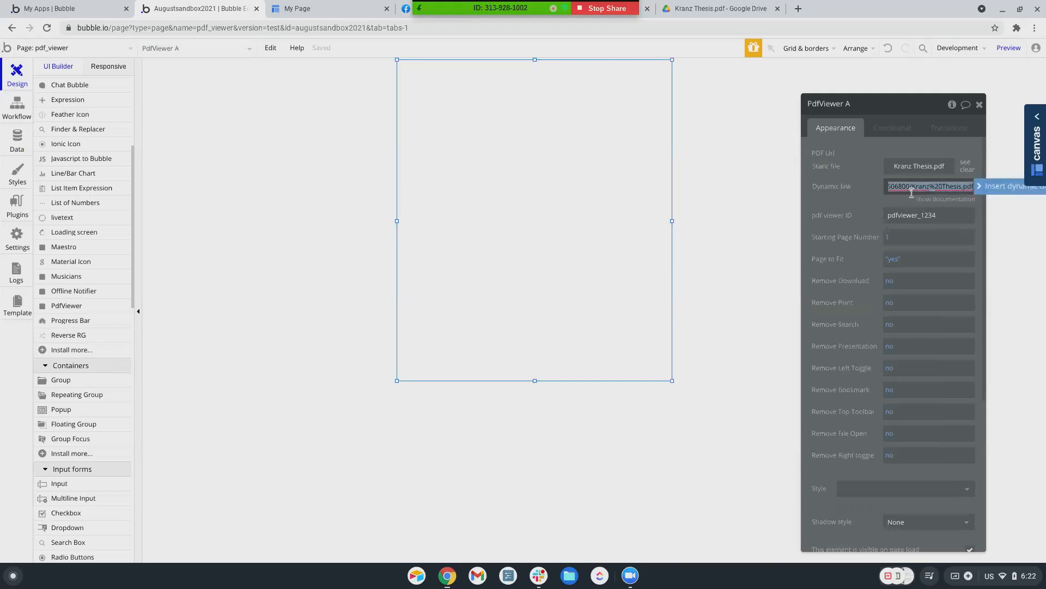
click(872, 201)
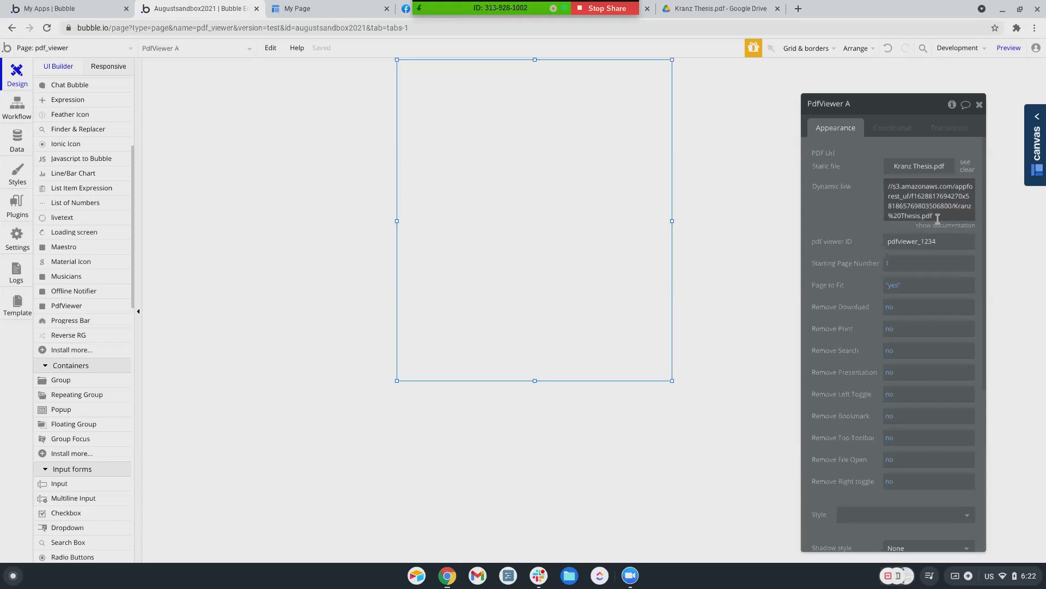
click(937, 218)
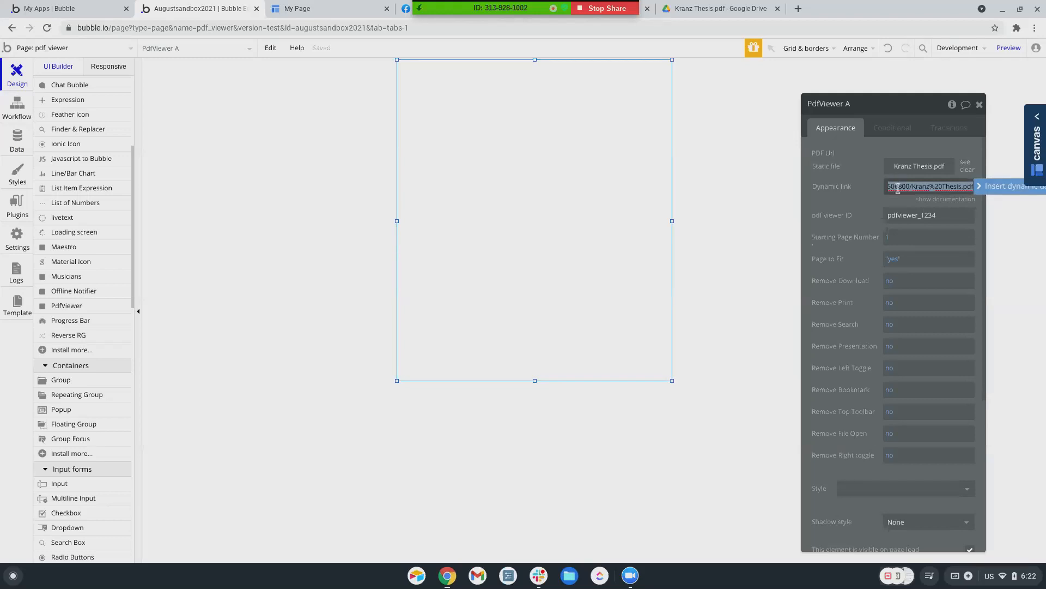
drag(898, 188, 867, 192)
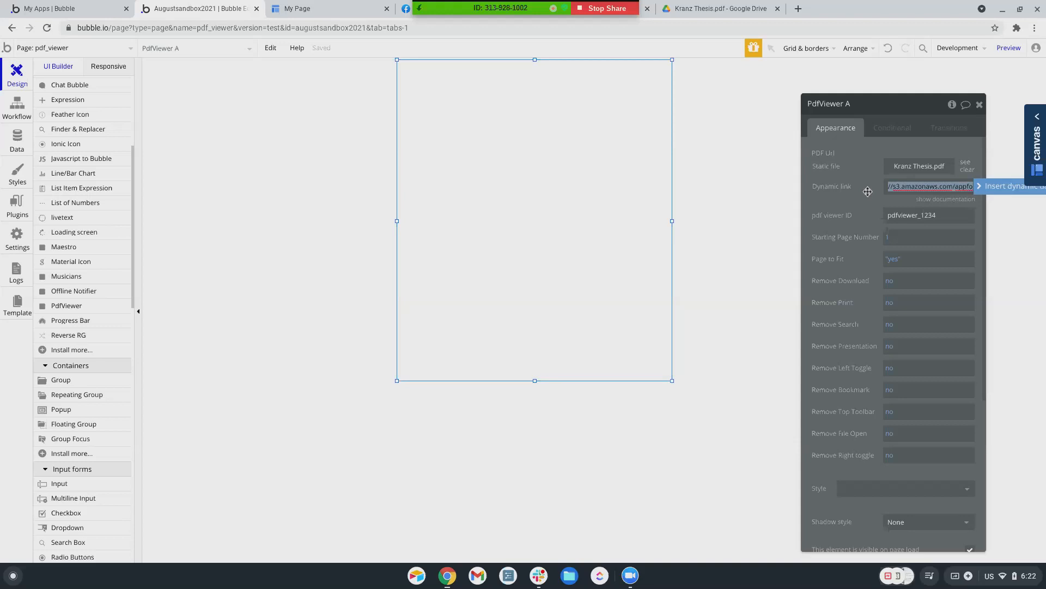
click(867, 192)
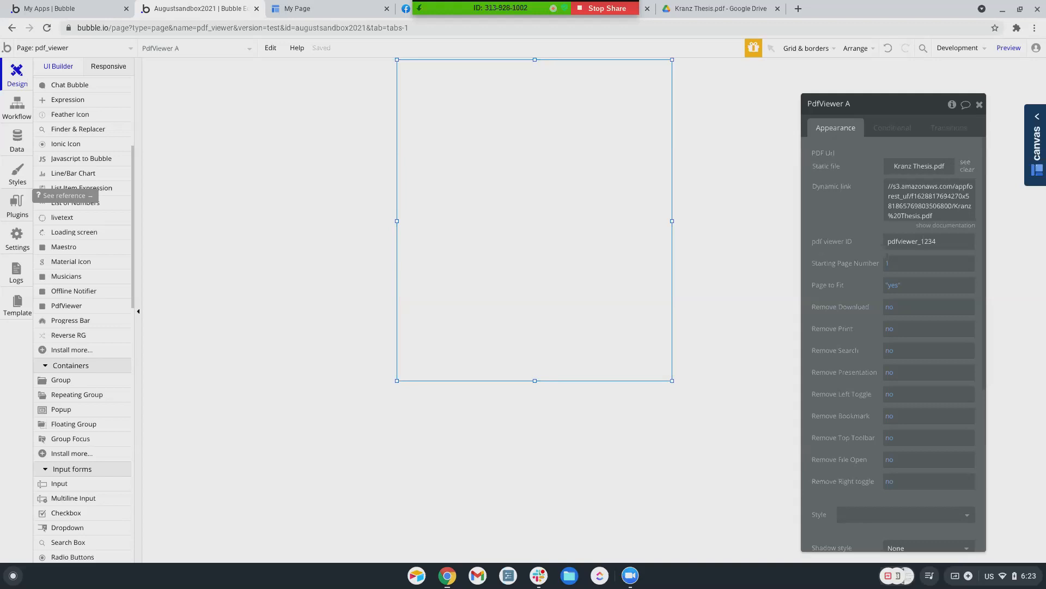
Search the plugin catalogue for 'pdf viewer' and install the other free PDF Viewer plugin
click(16, 206)
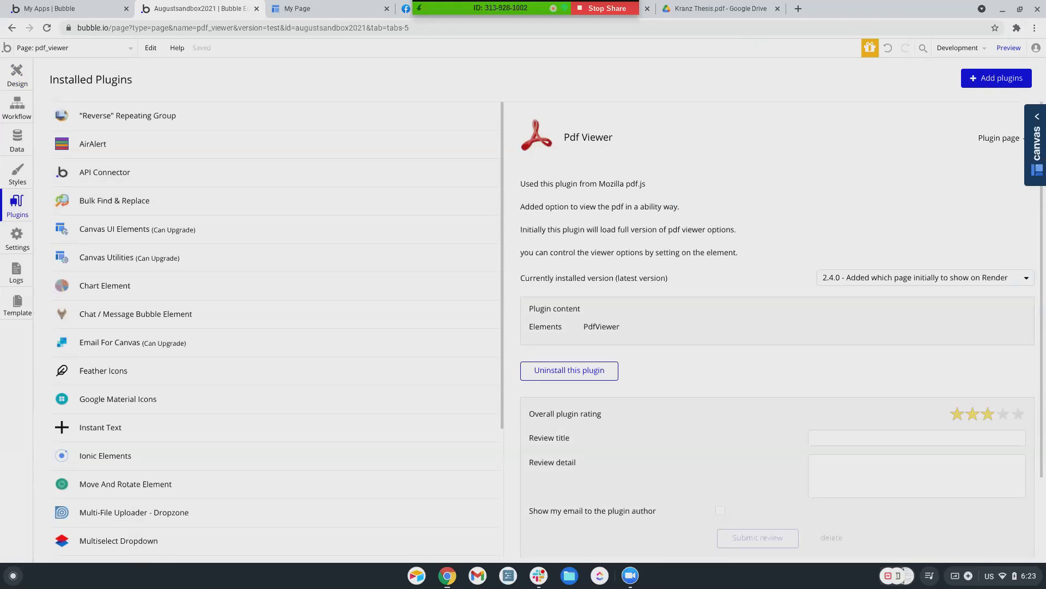
click(997, 78)
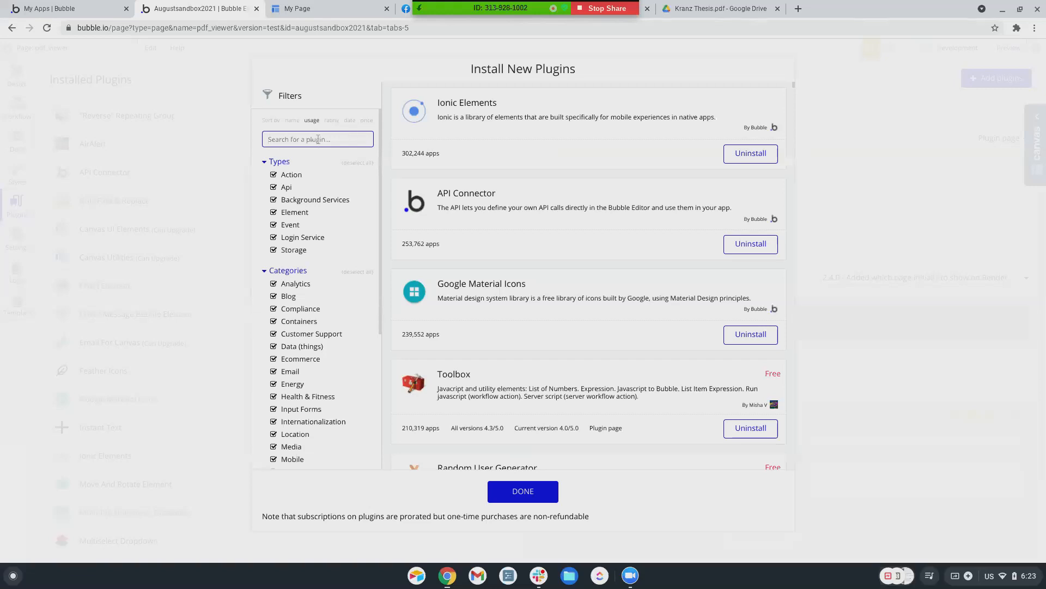
text(pdf viewer)
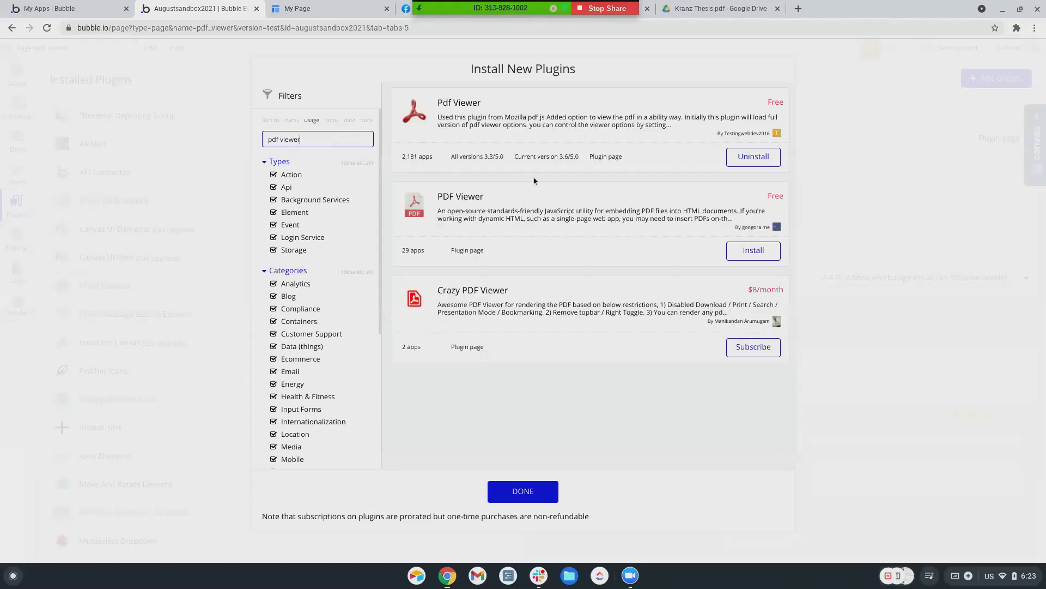
click(754, 250)
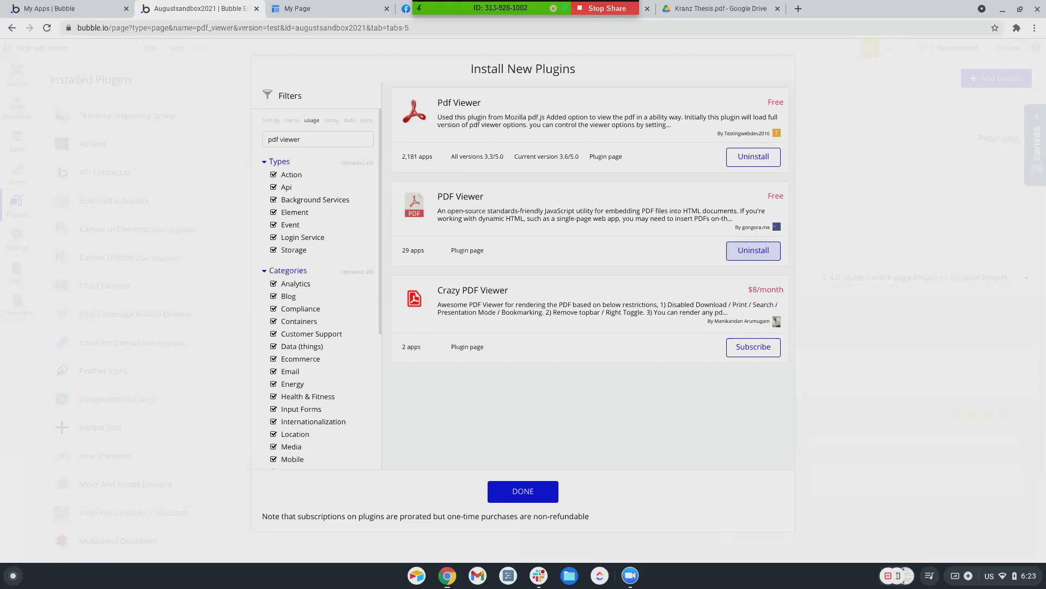
Search 'drive' and install the free Google Drive plugin
click(310, 143)
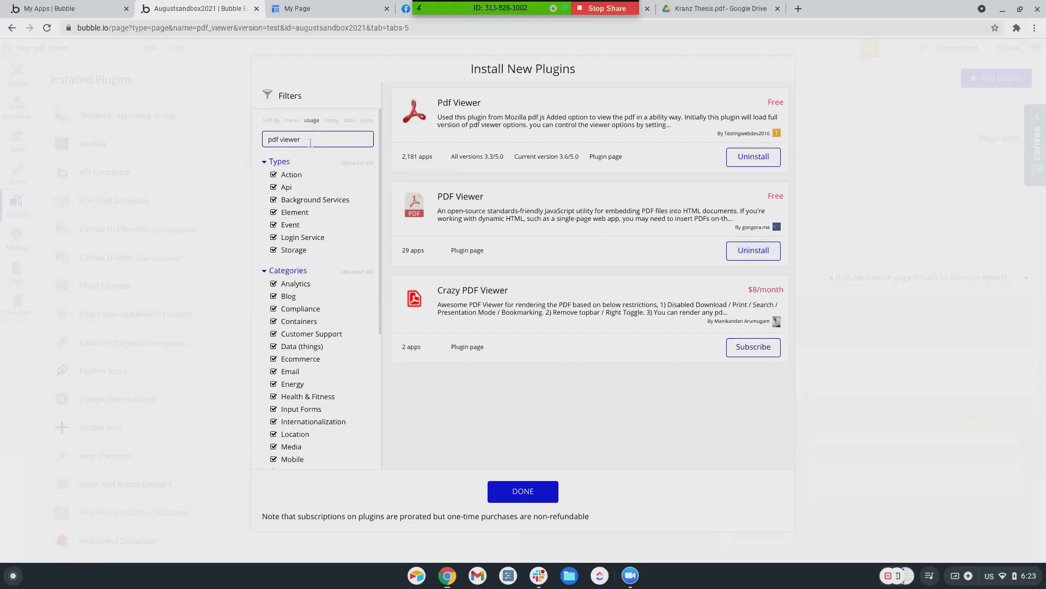
key(ctrl+a)
text(drive)
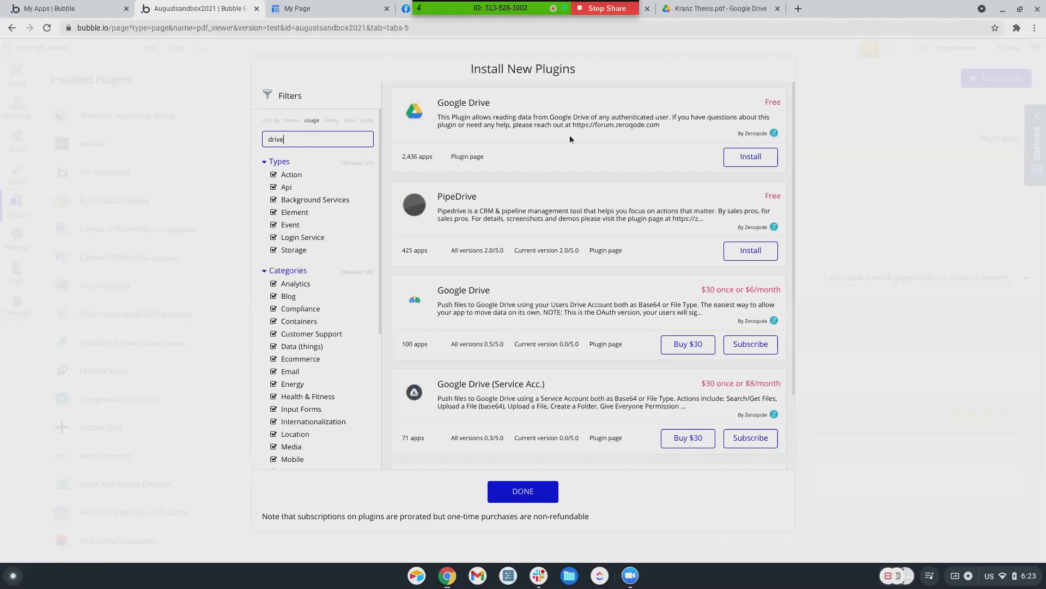
click(763, 162)
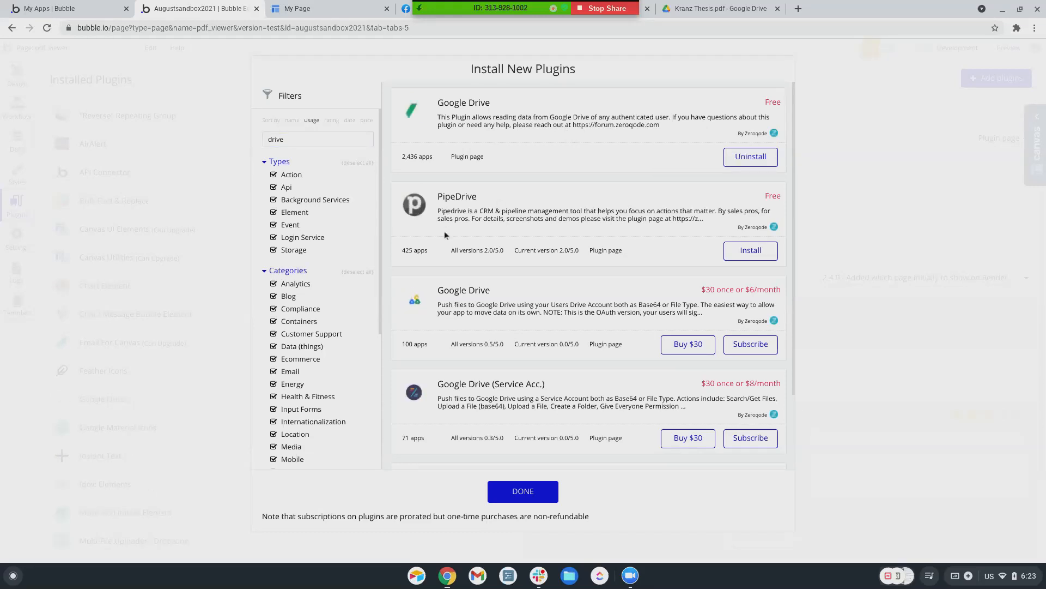
scroll(447, 245, down, 1)
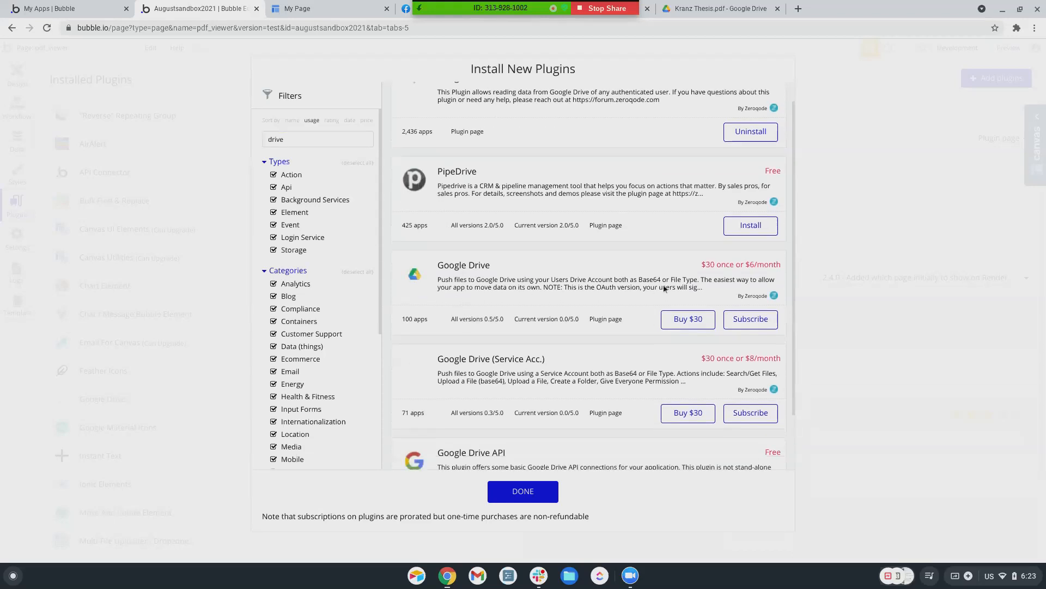
scroll(540, 325, down, 2)
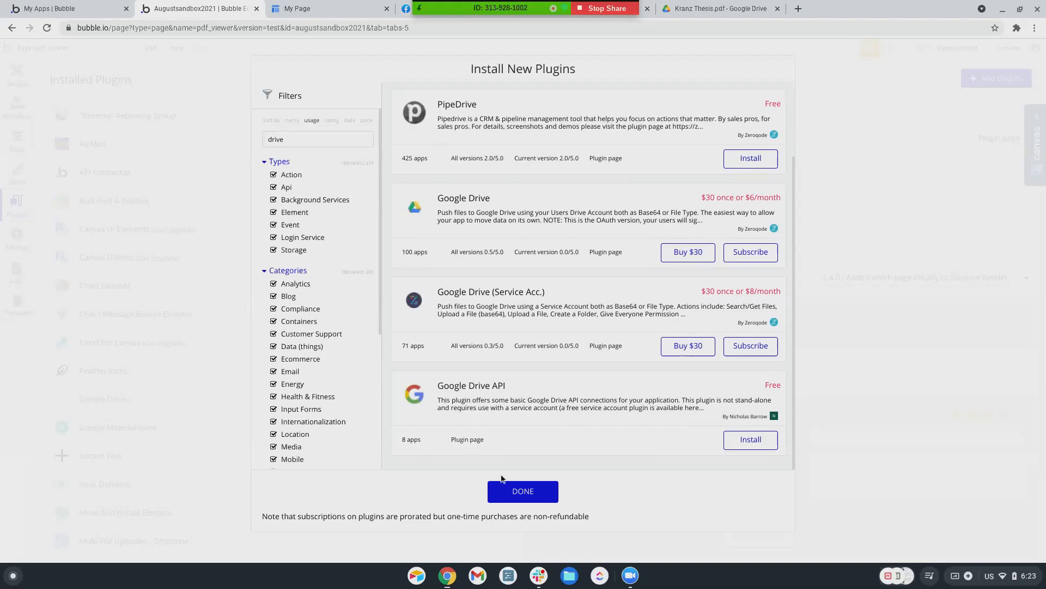
click(521, 491)
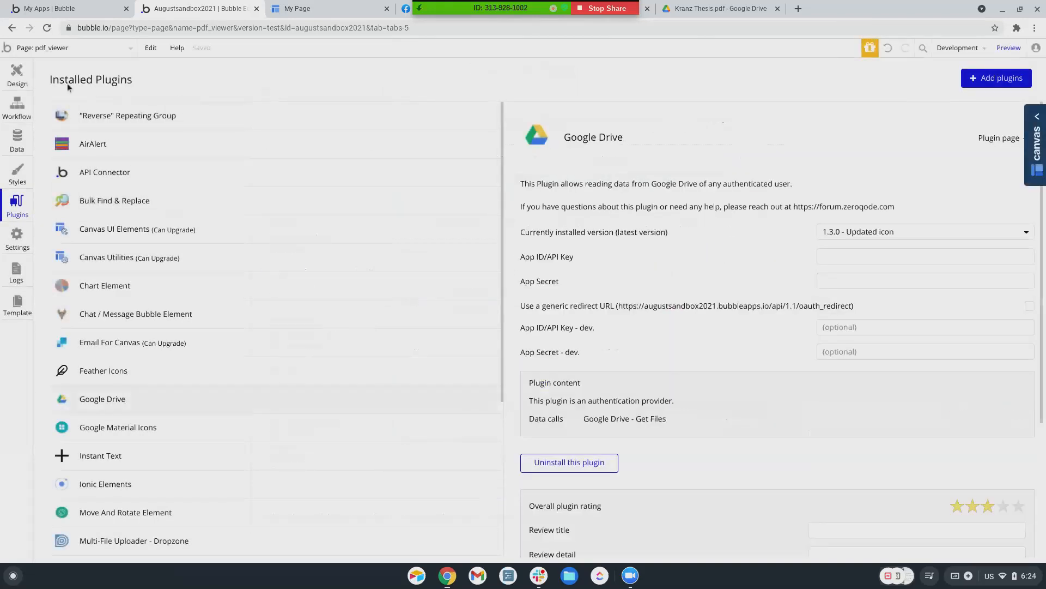
Delete the old PdfViewer A element from the pdf_viewer page
click(6, 76)
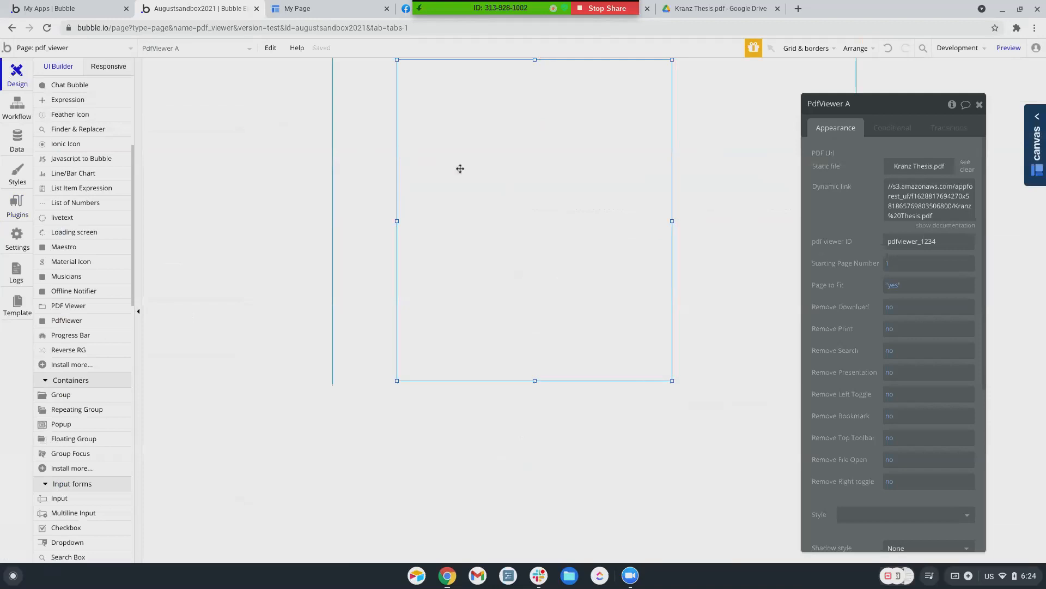
key(Delete)
scroll(79, 328, down, 1)
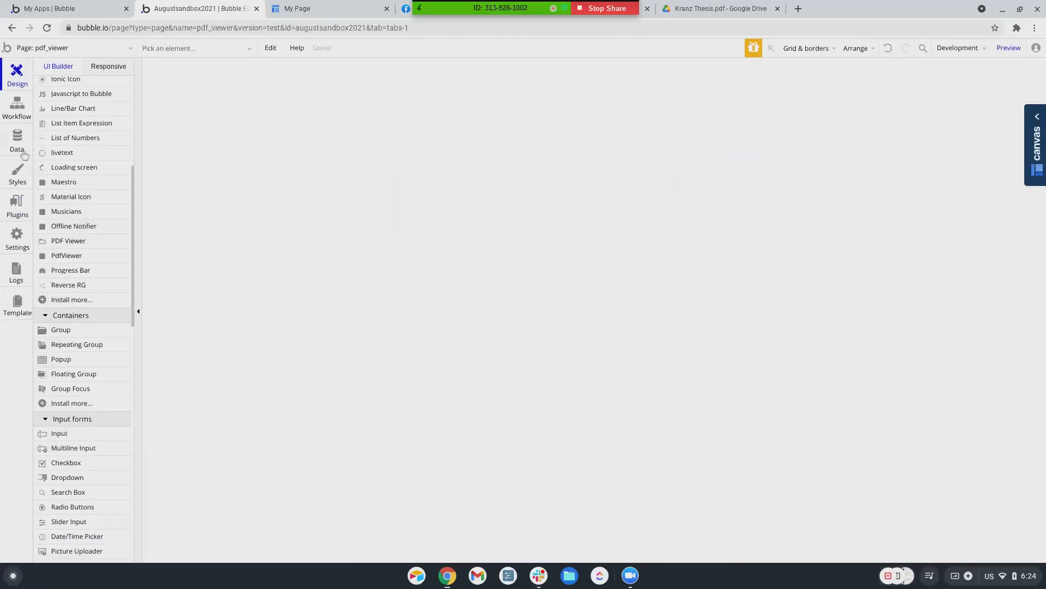
Uninstall the original Pdf Viewer plugin and draw a new PDF Viewer element near the page top
click(17, 212)
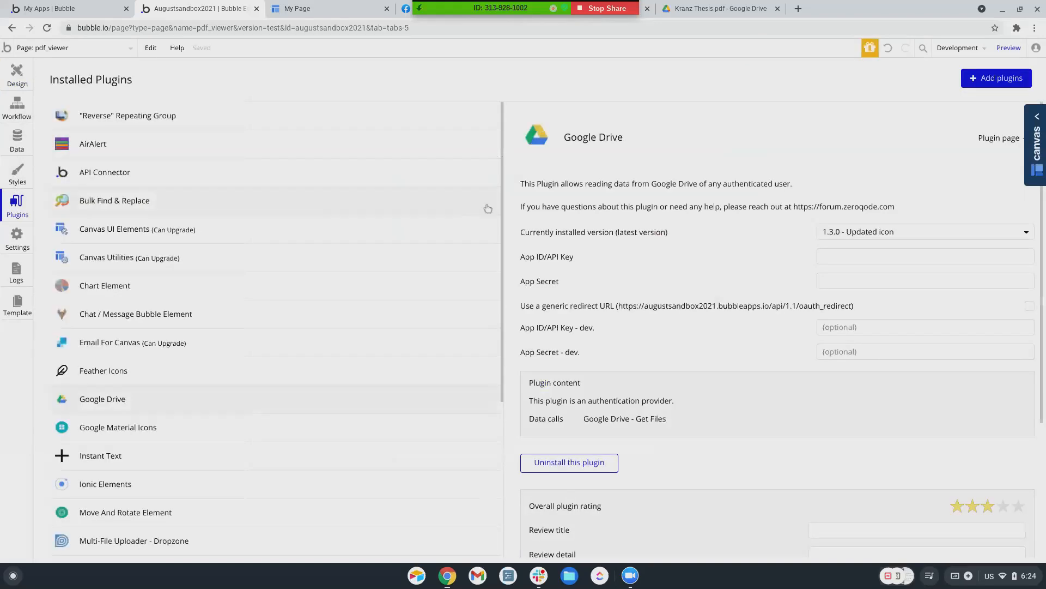
scroll(166, 240, down, 4)
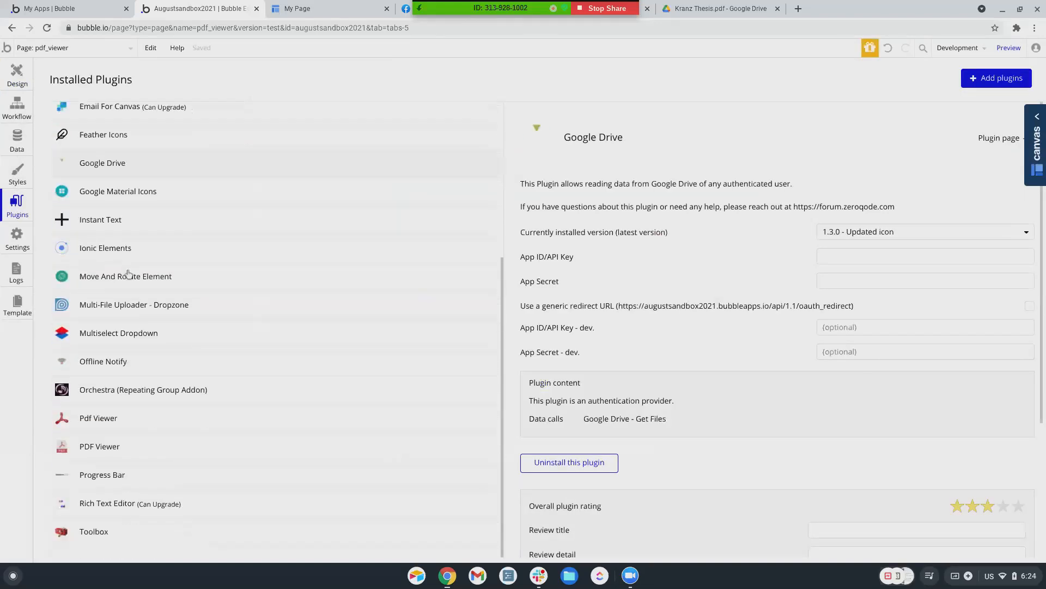
click(119, 430)
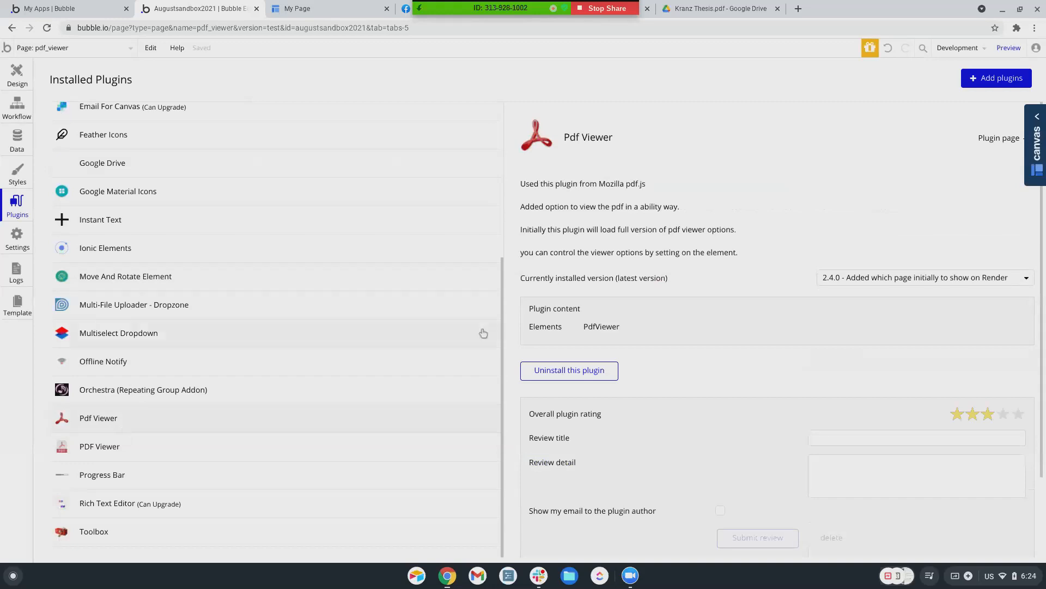
click(569, 370)
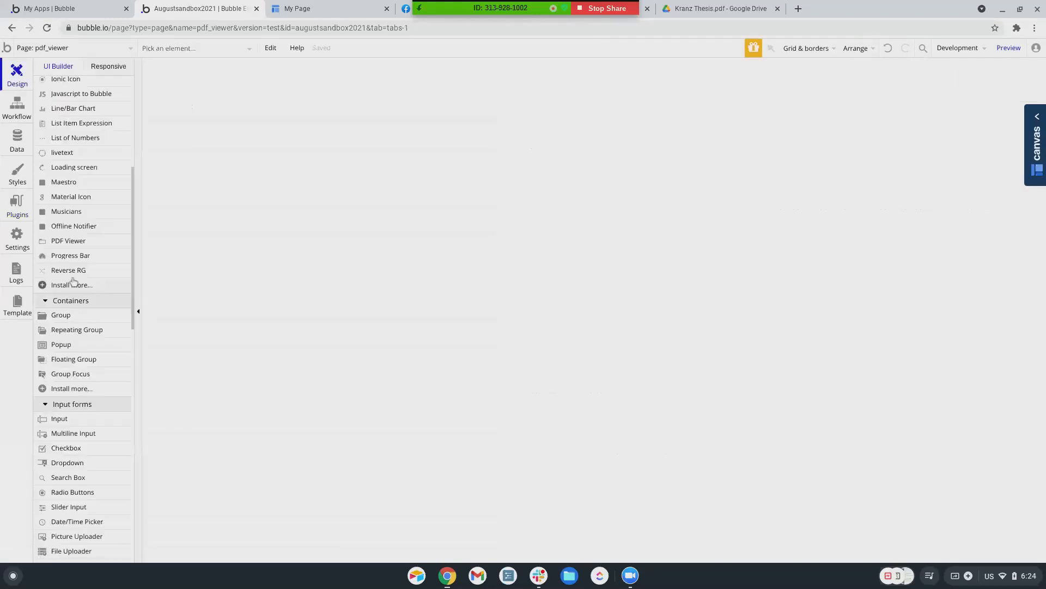
click(68, 241)
drag(401, 63, 692, 389)
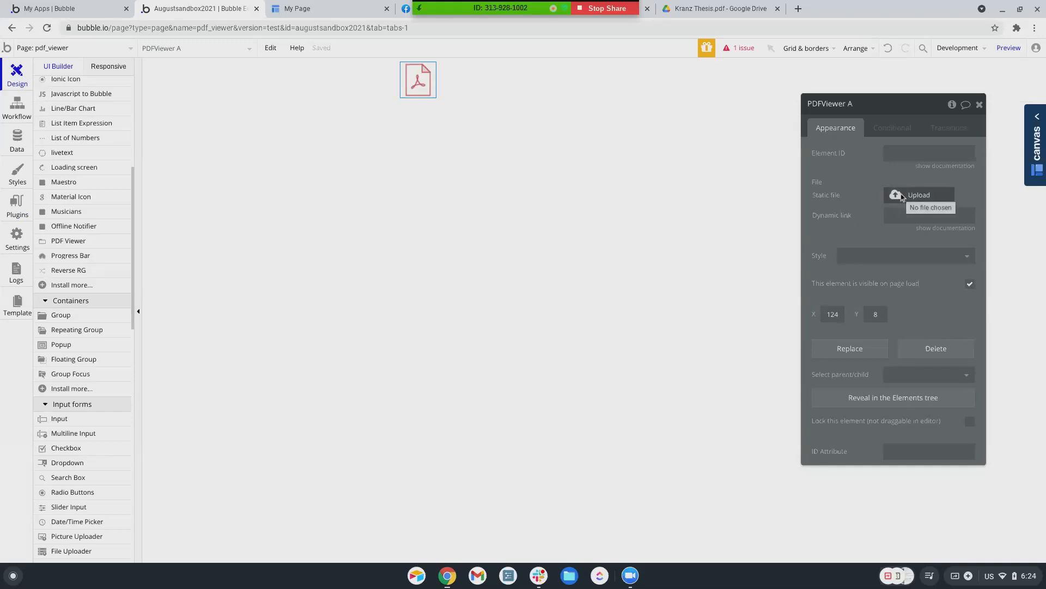
Paste the Google Drive share URL into the new viewer's Dynamic link and preview the page
click(895, 214)
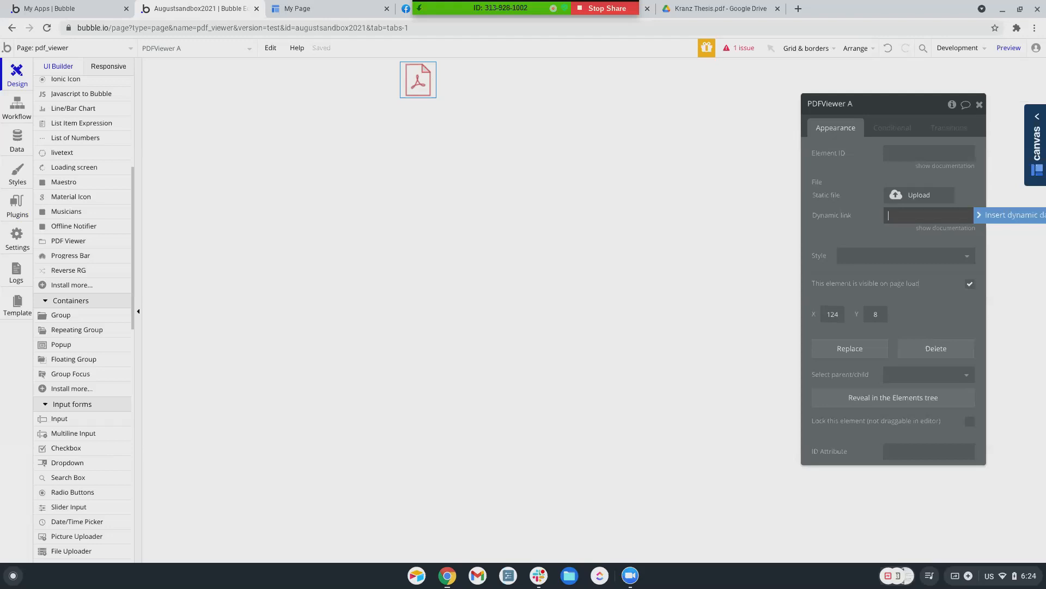
key(super)
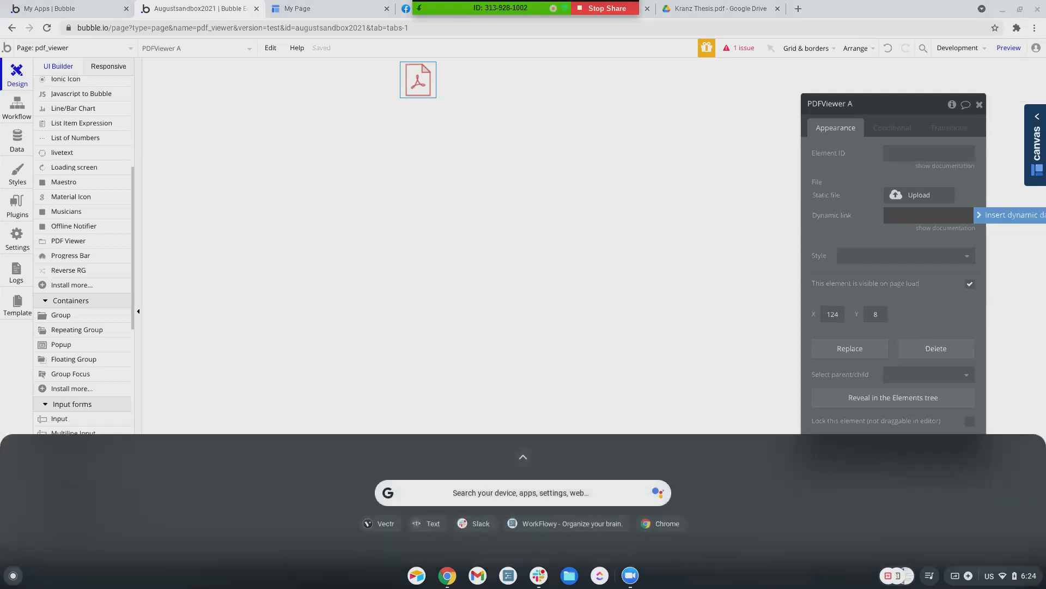
click(899, 217)
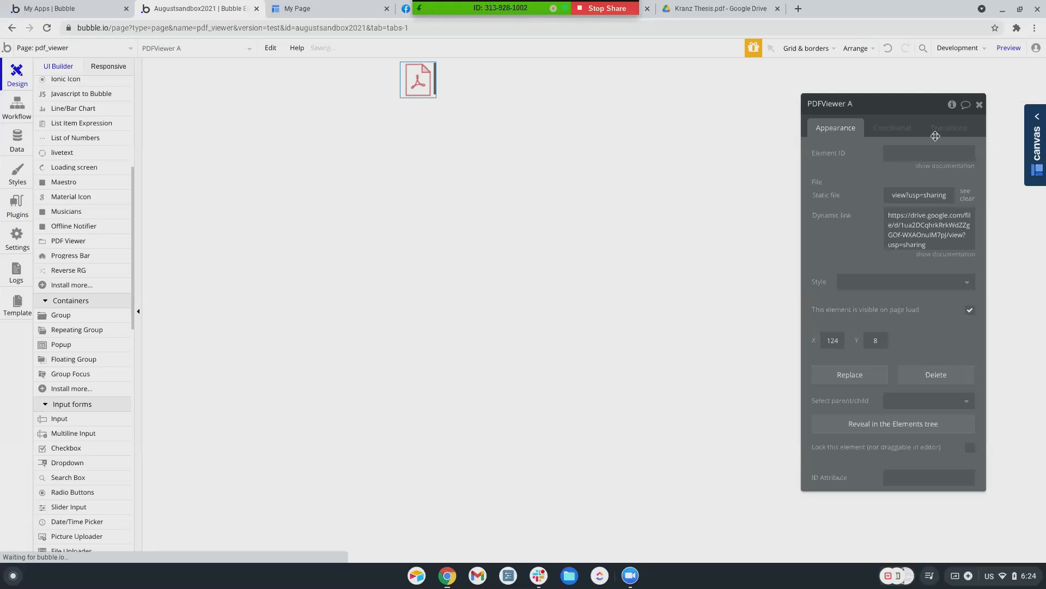
click(1002, 49)
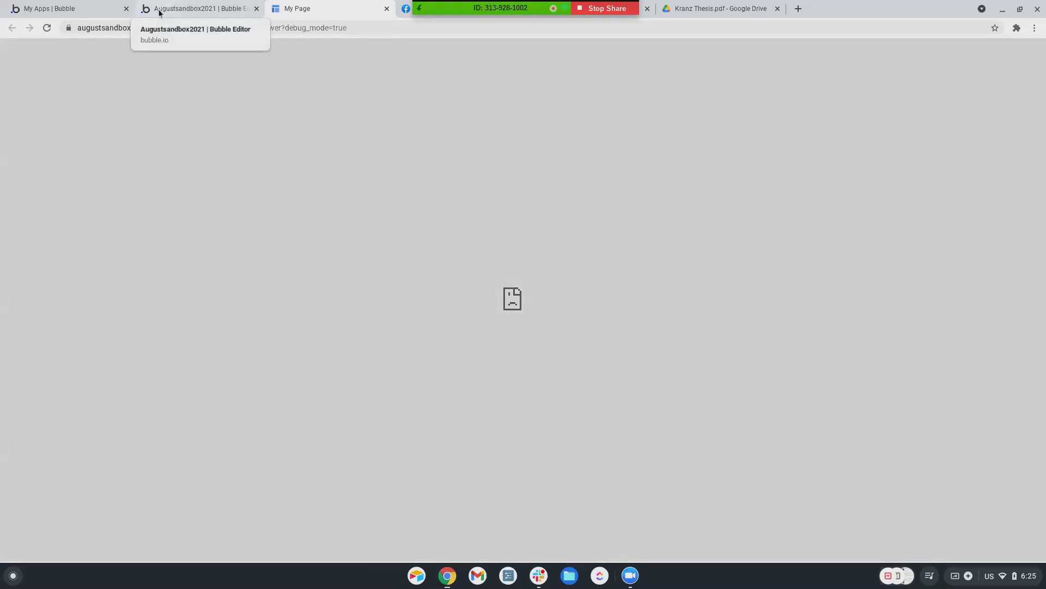
Load the Kranz Thesis Google Drive link in a new Chrome tab, then return to the Bubble editor
click(160, 10)
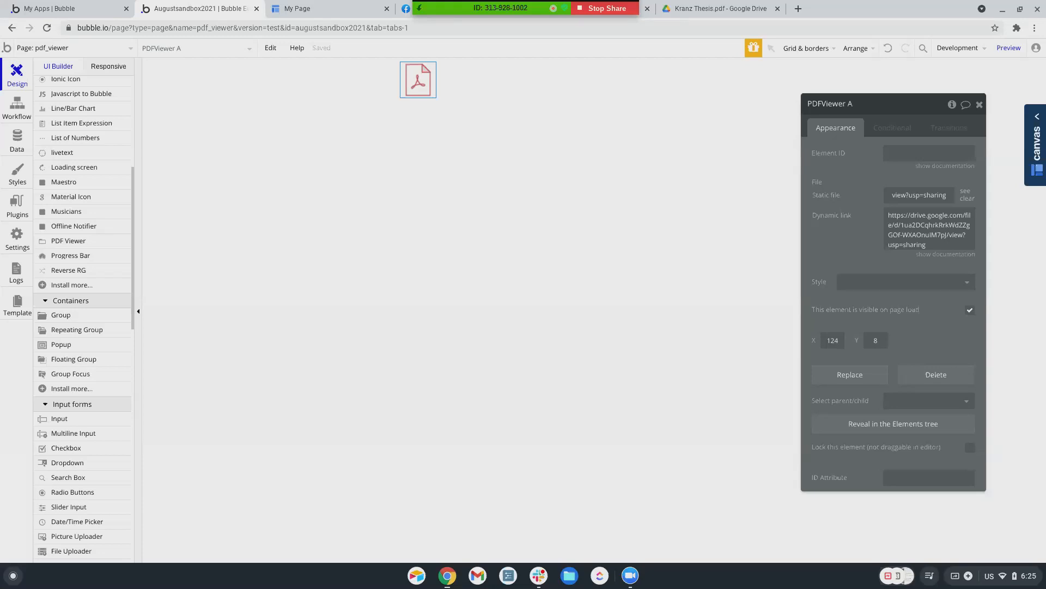
click(798, 8)
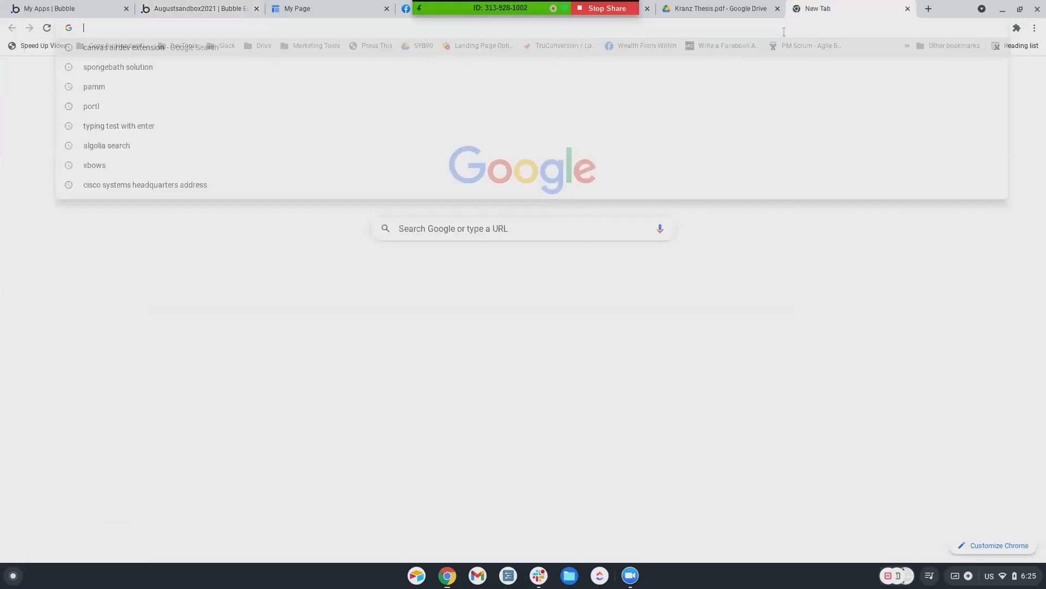
key(Return)
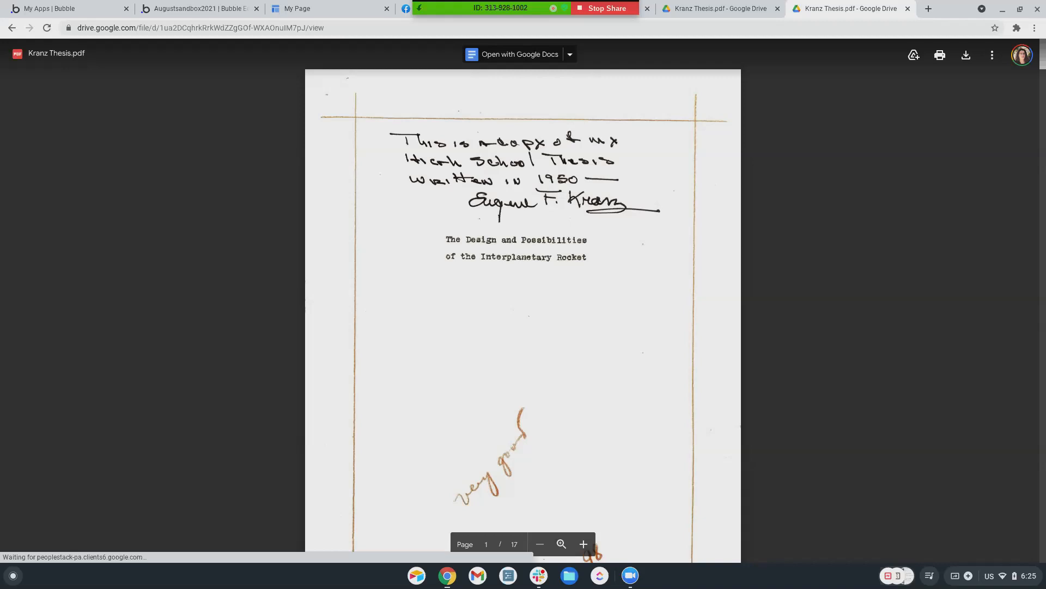
click(201, 8)
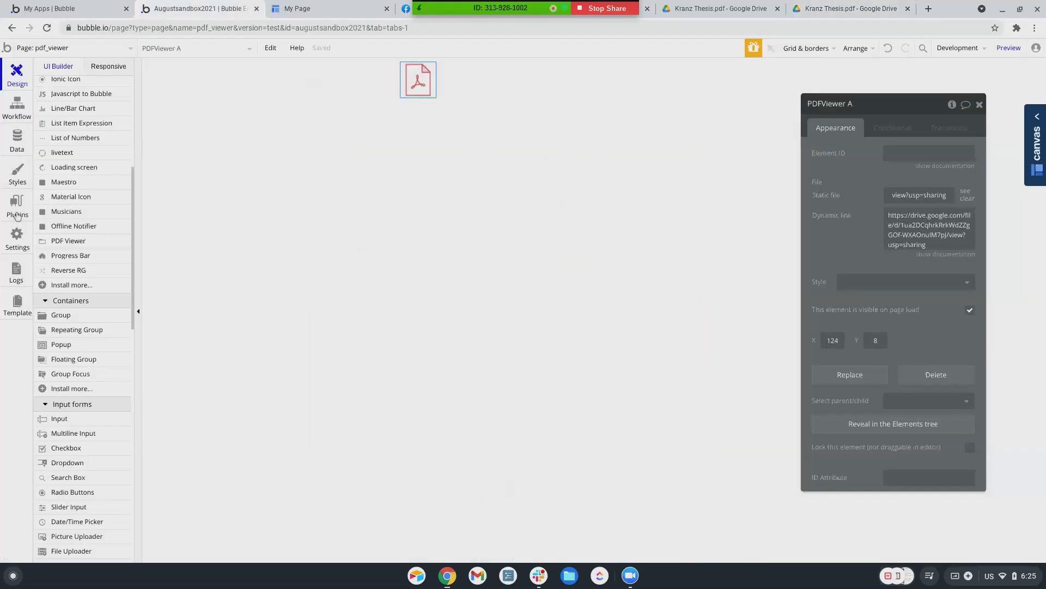
scroll(84, 291, down, 1)
scroll(84, 291, down, 1)
scroll(84, 291, up, 2)
scroll(85, 291, down, 4)
scroll(85, 290, down, 6)
scroll(84, 291, down, 4)
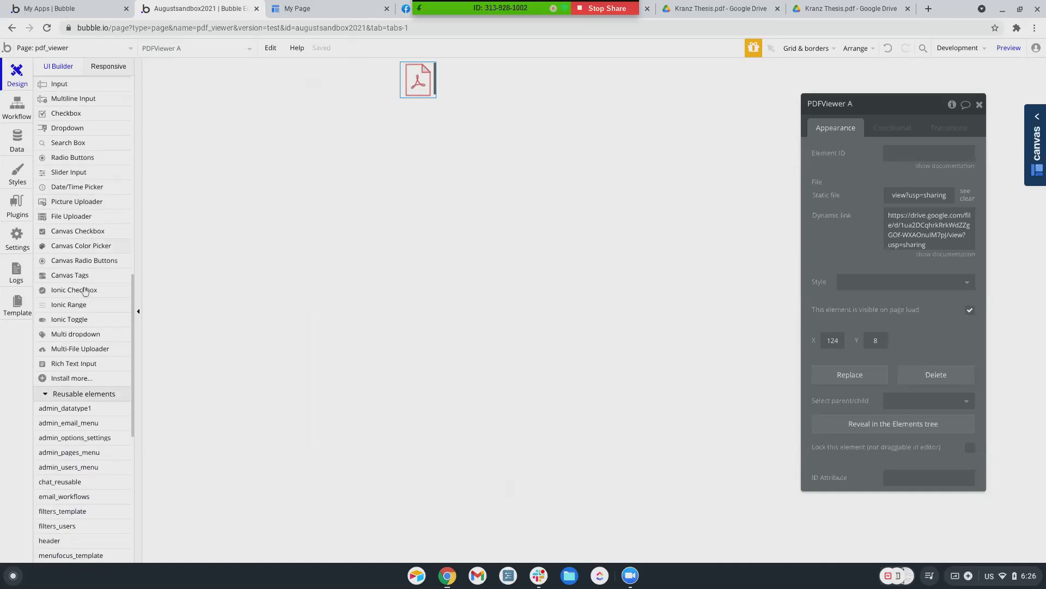
scroll(82, 283, up, 5)
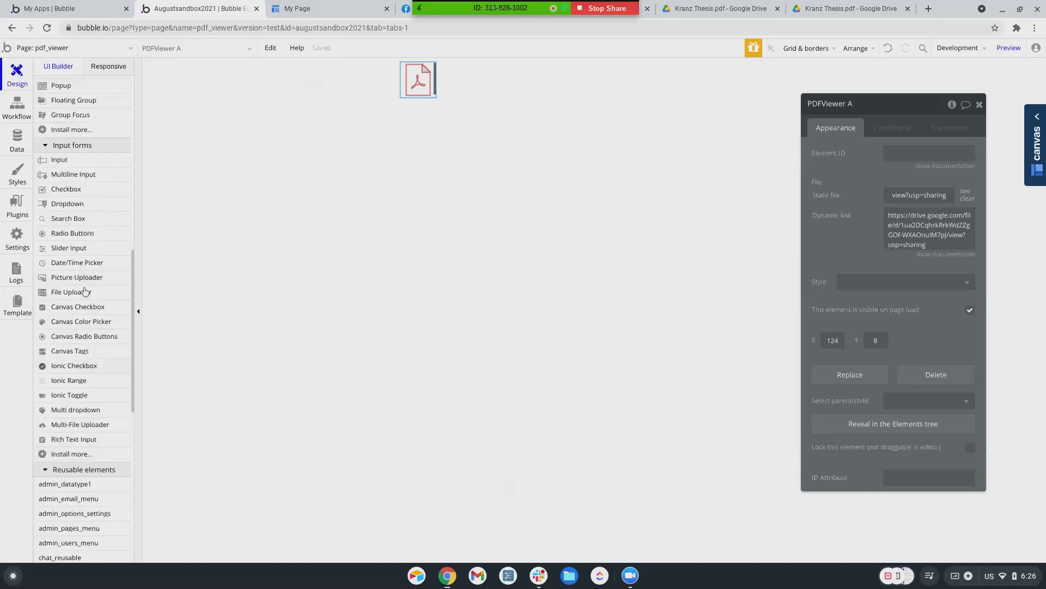
Show the Google Drive plugin's details, version 1.3.0, from the Installed Plugins list
click(19, 213)
scroll(151, 299, up, 6)
scroll(151, 299, up, 2)
scroll(151, 298, down, 3)
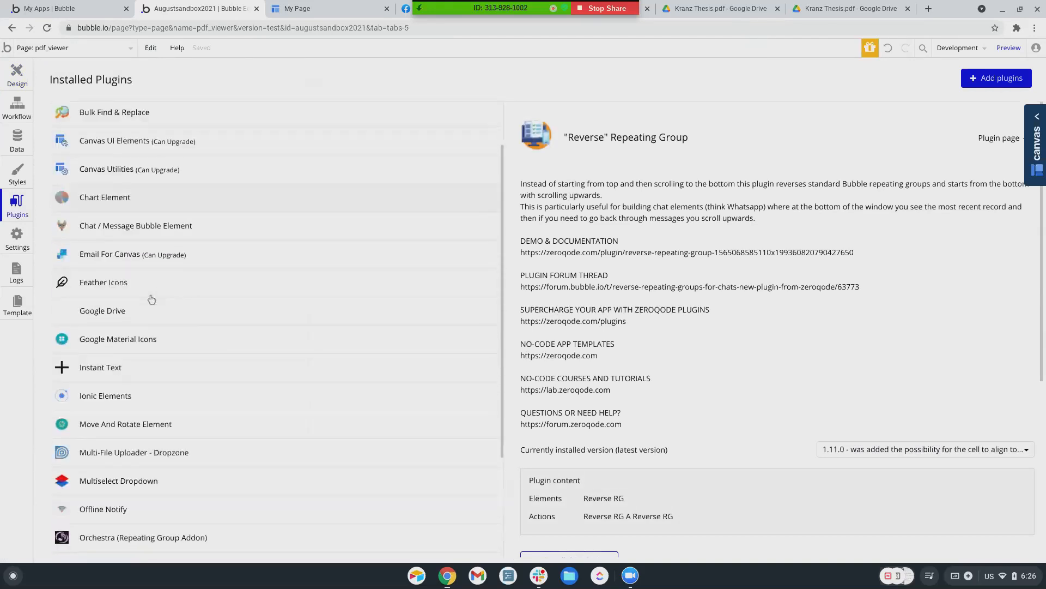
scroll(151, 298, down, 4)
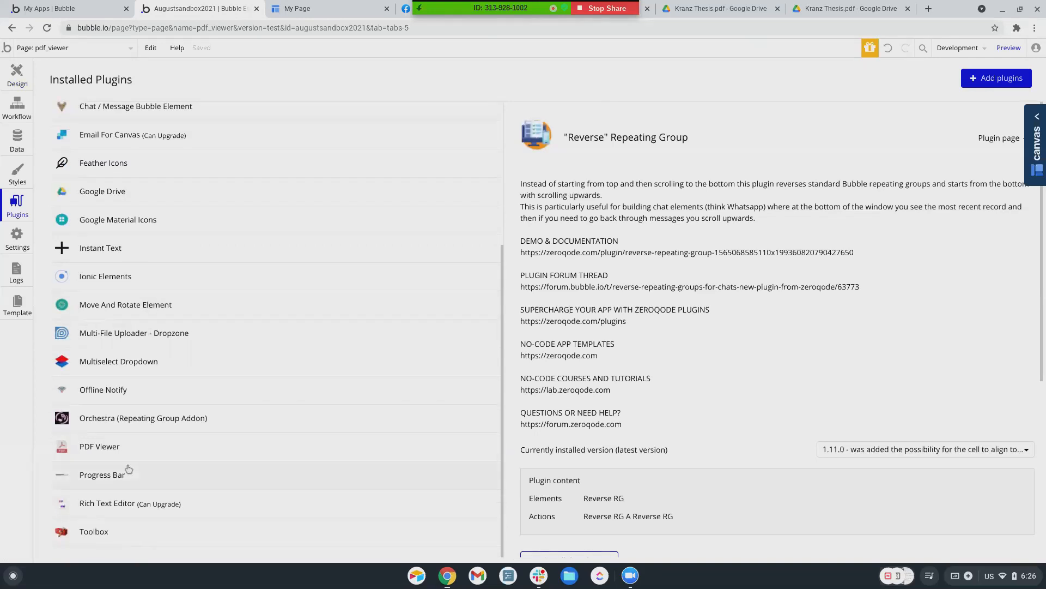
click(132, 198)
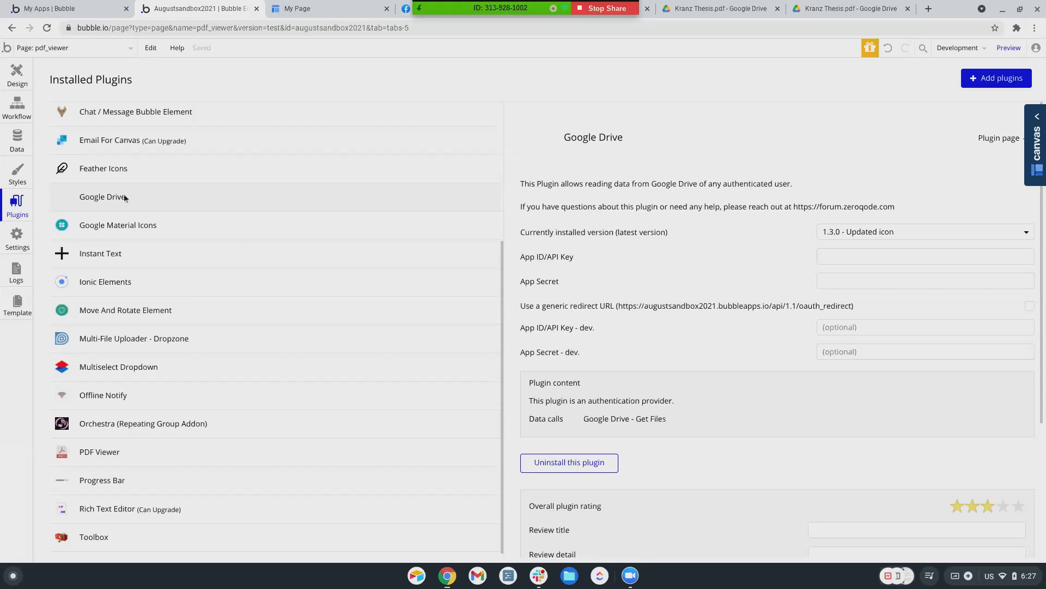
Return to the pdf_viewer page design showing PDFViewer A's properties
click(16, 80)
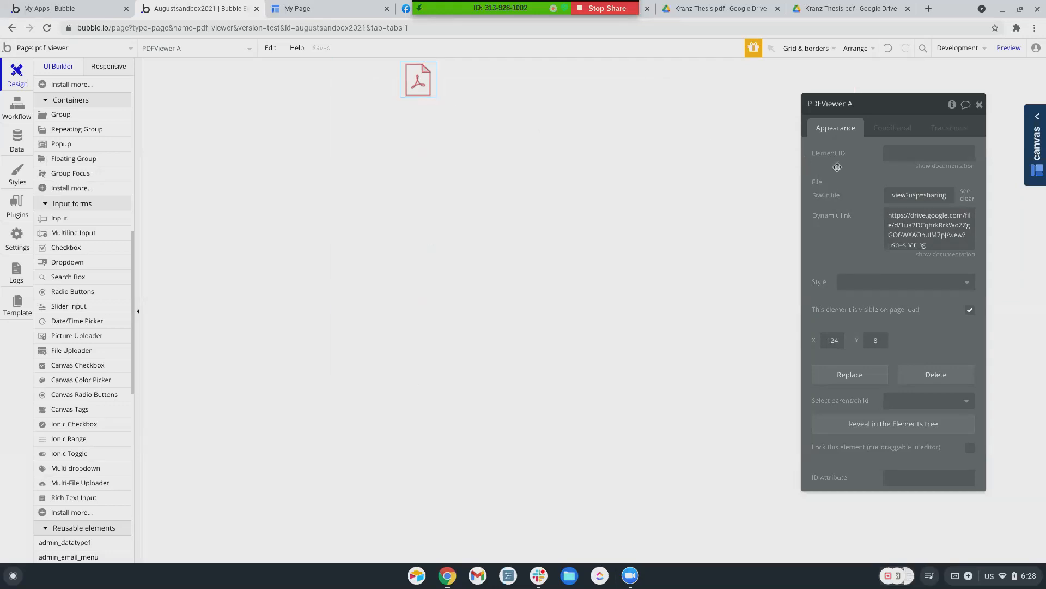
Upload Kranz Thesis.pdf from Downloads as PDFViewer A's static file and preview the page
click(892, 199)
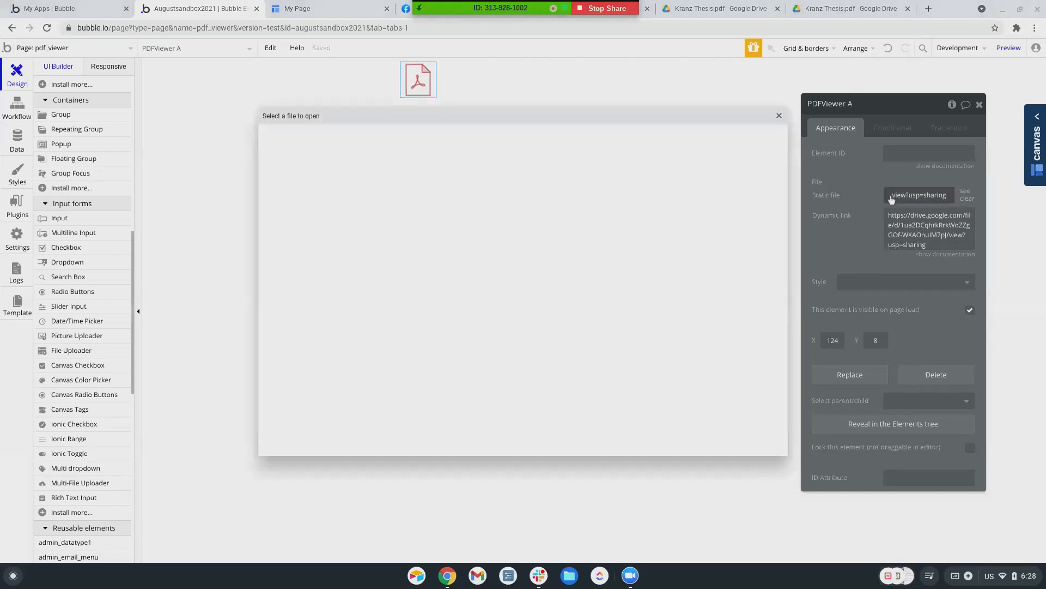
click(464, 195)
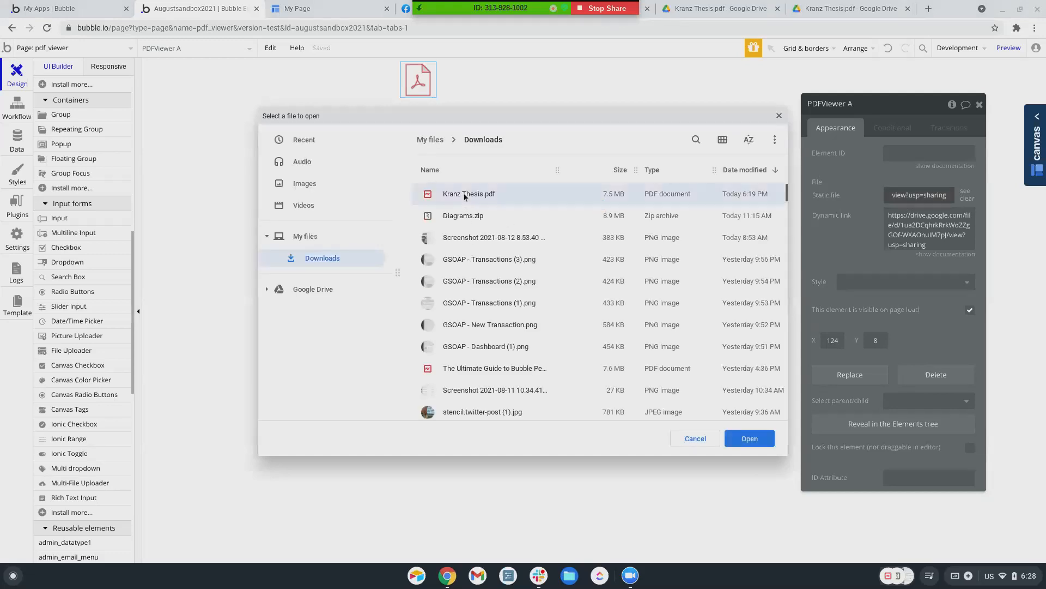
double_click(464, 195)
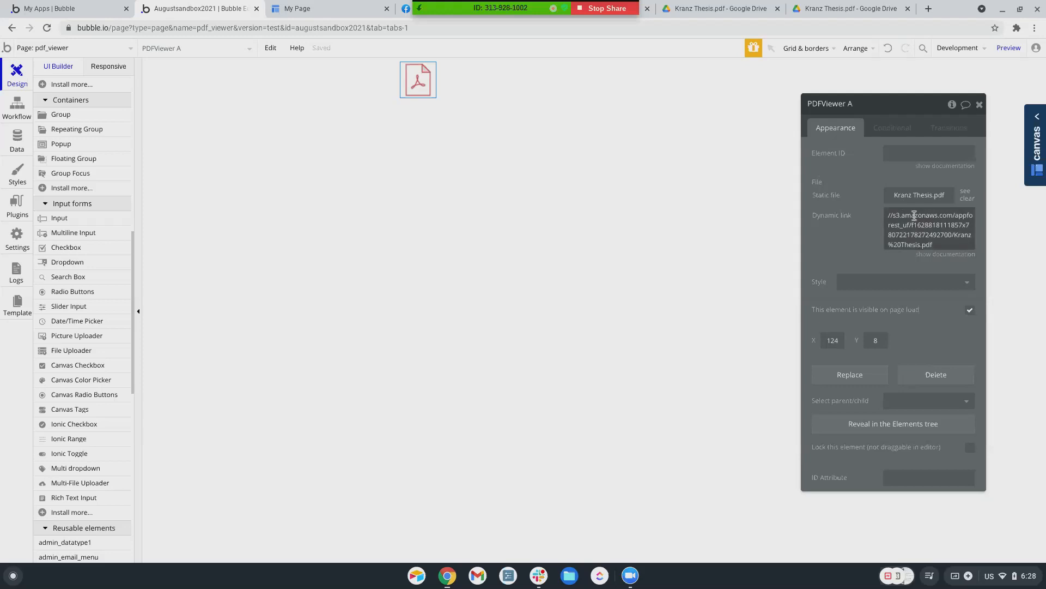
click(1002, 50)
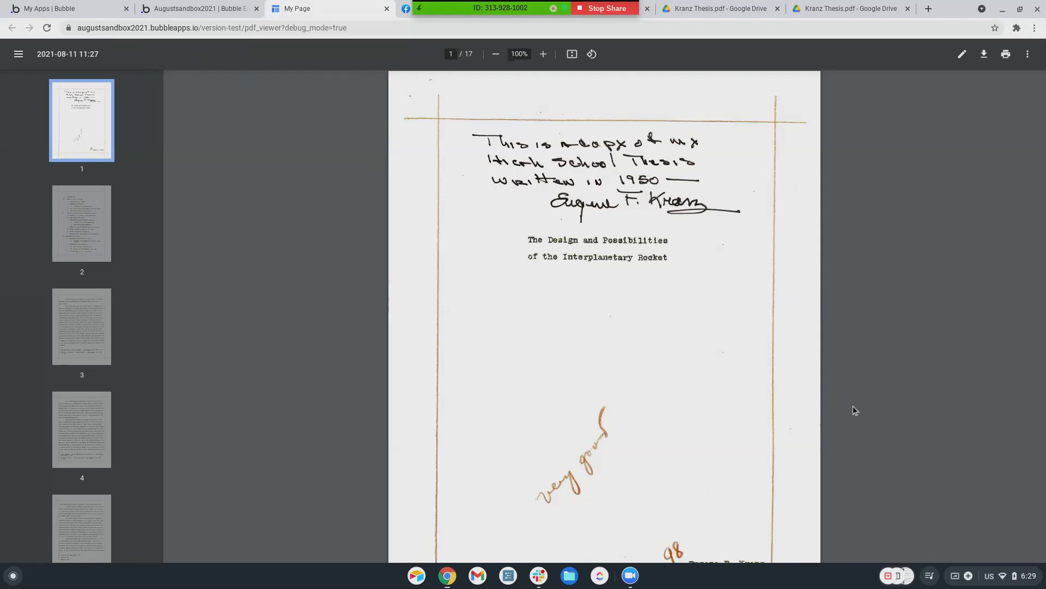
Scroll through the thesis page thumbnails, then close the pdf_viewer preview tab
scroll(67, 306, down, 15)
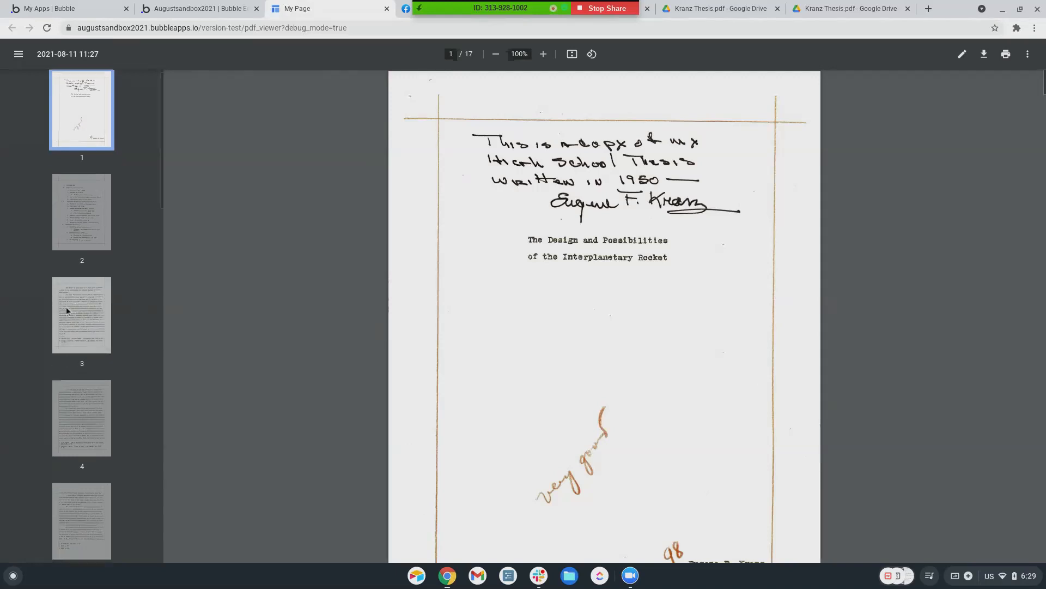
scroll(66, 310, down, 5)
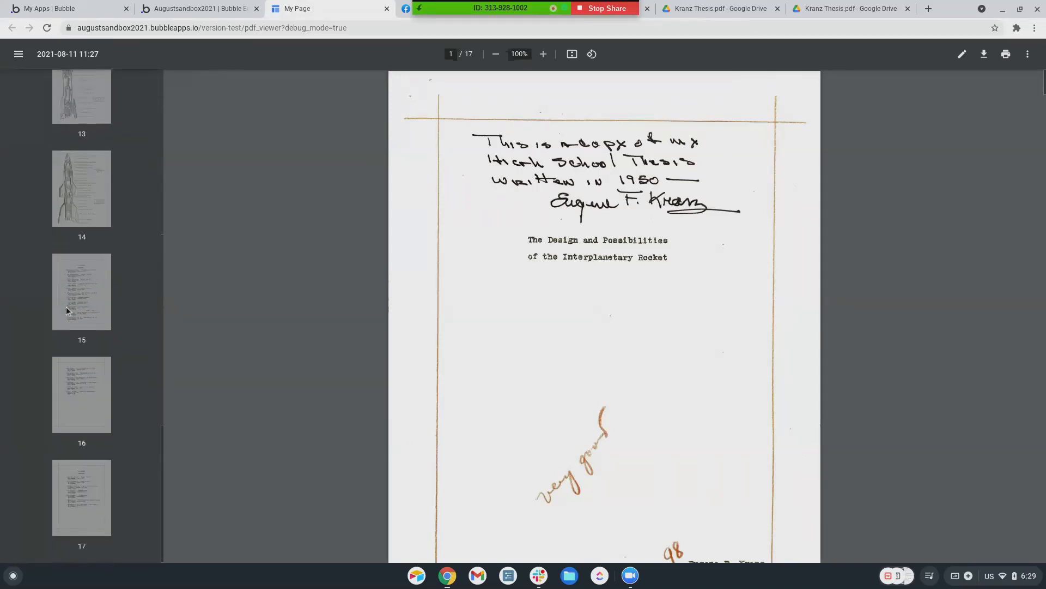
scroll(66, 311, up, 20)
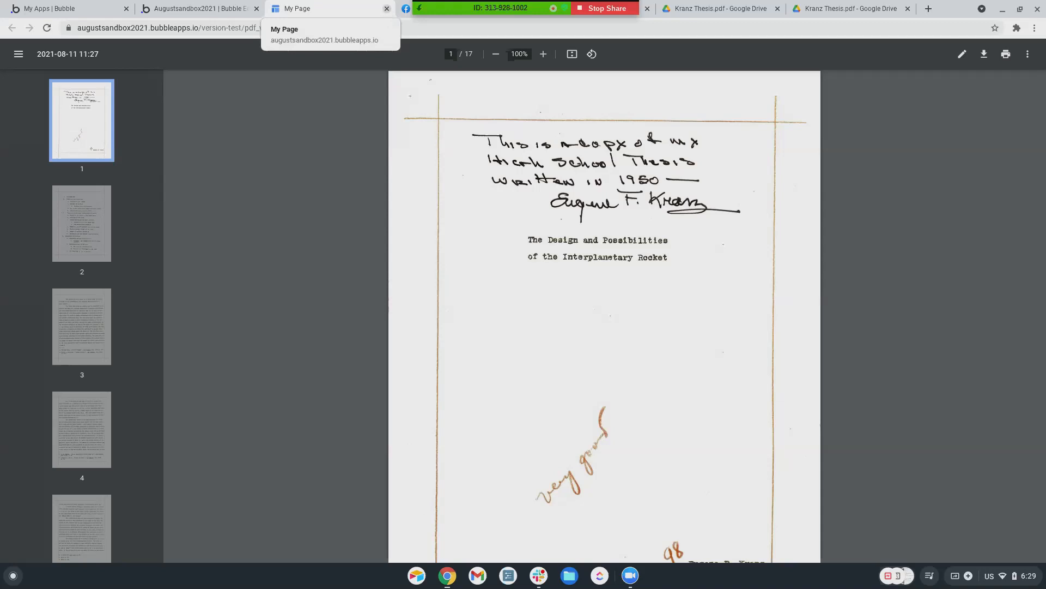
click(386, 8)
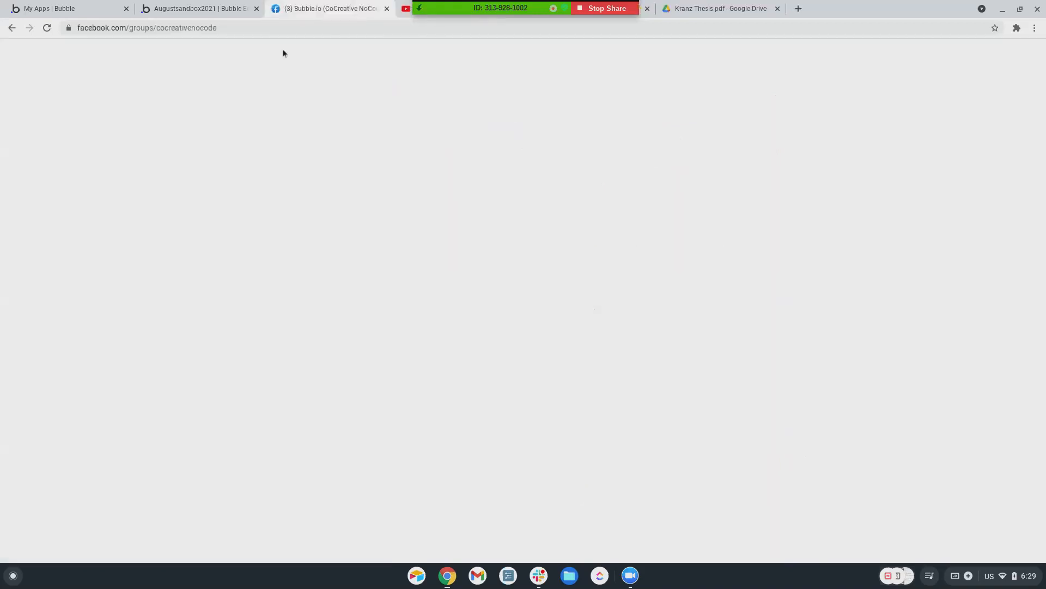
Search plugins for 'pdf viewer', install the free Pdf Viewer plugin, and return to Design
click(221, 10)
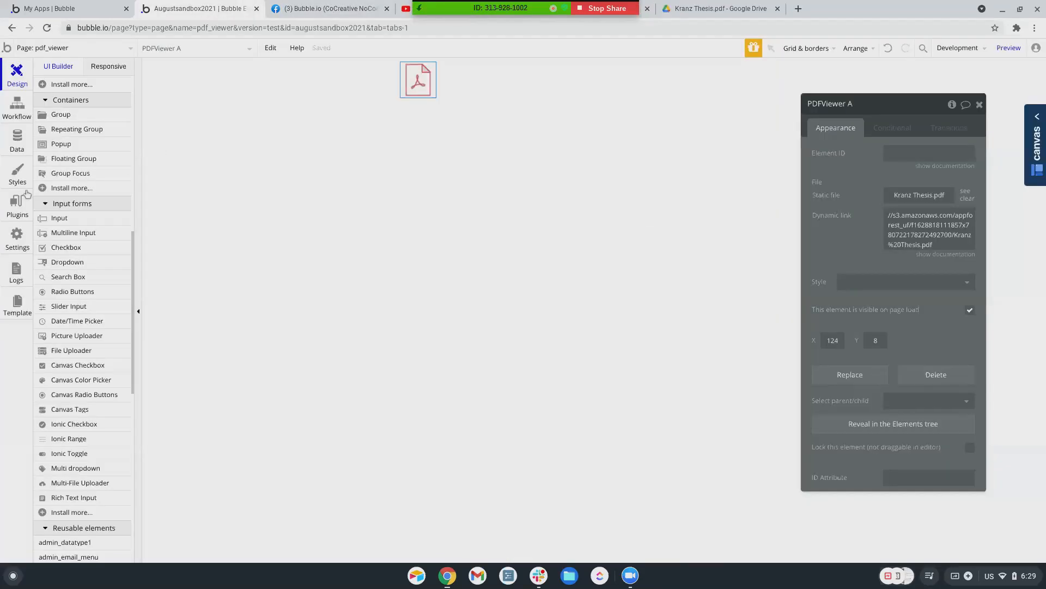
click(20, 207)
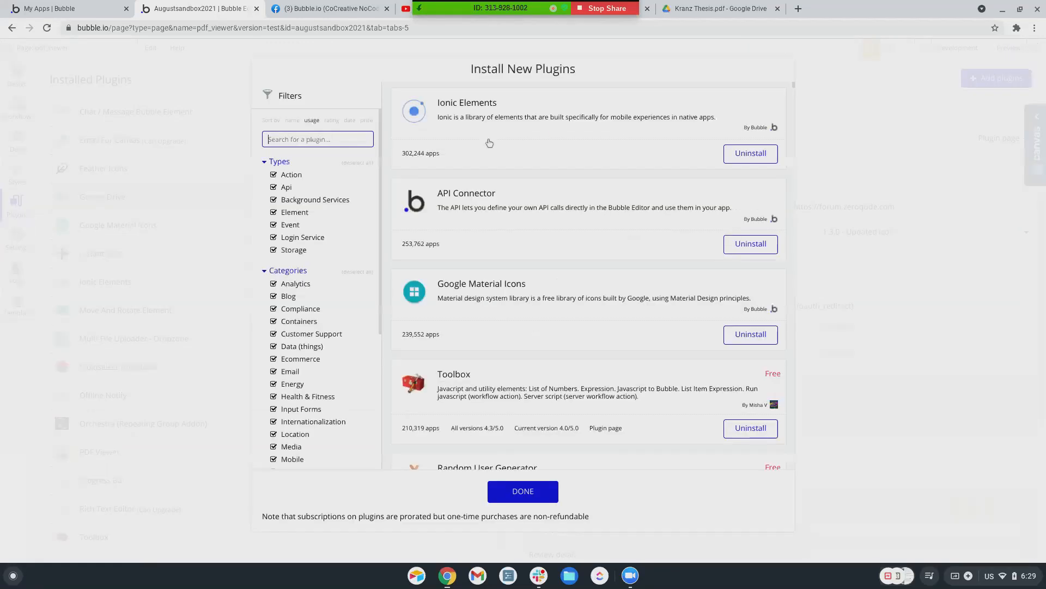
text(pdf viewer)
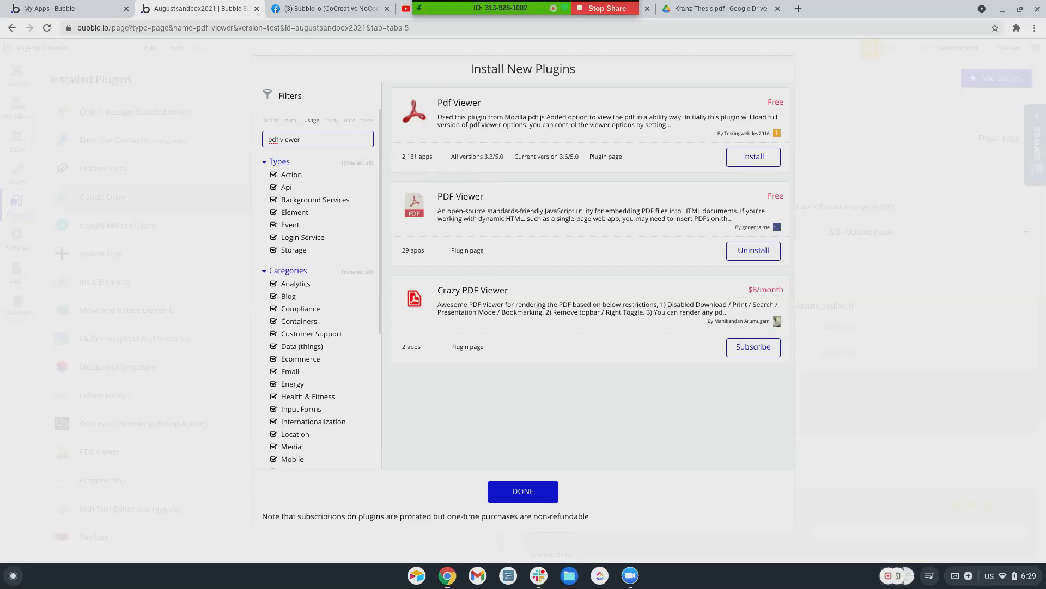
click(738, 158)
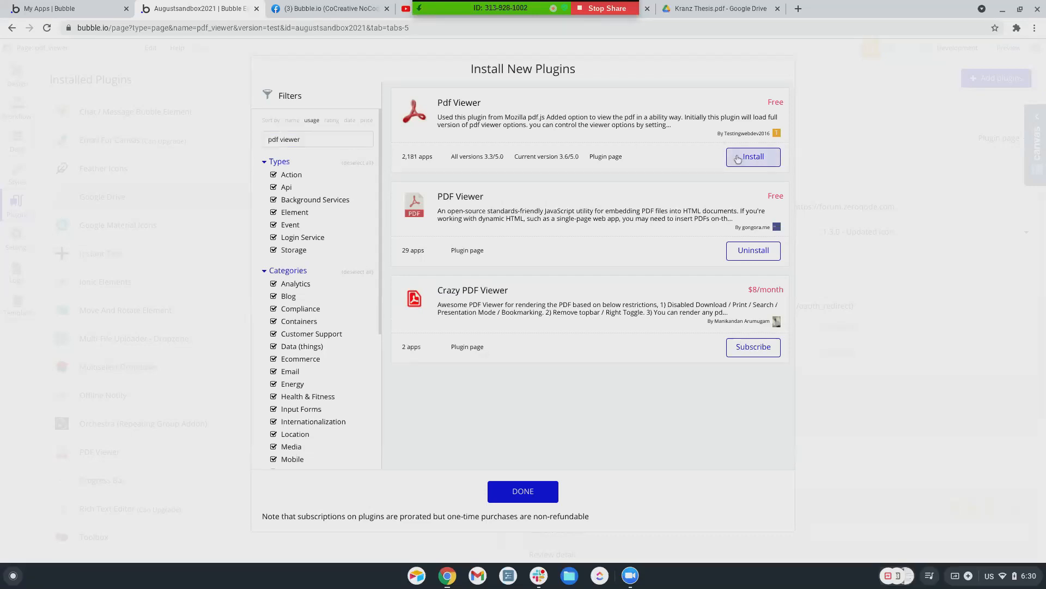
click(515, 492)
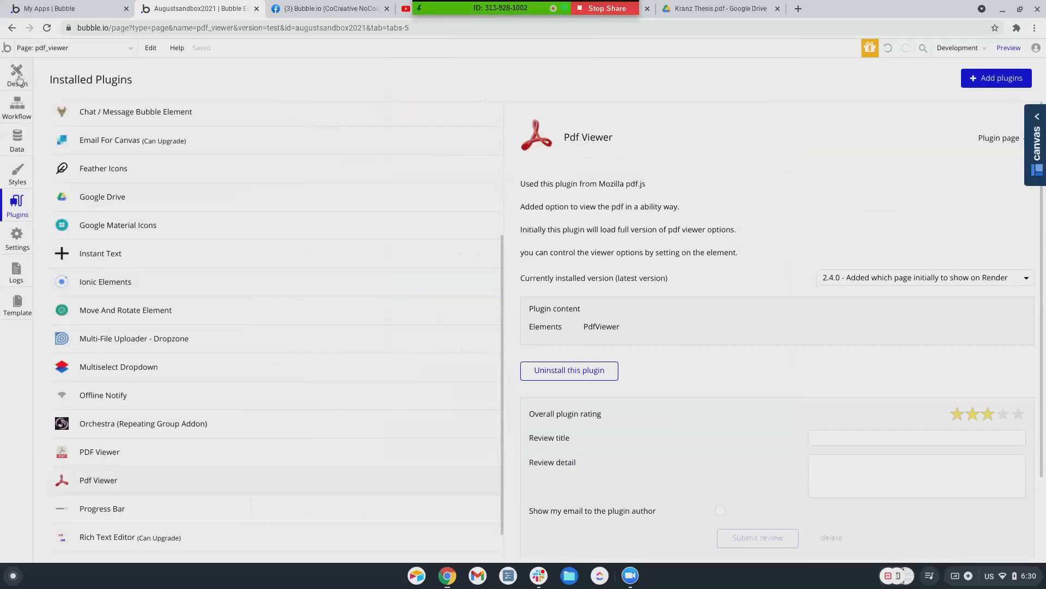
click(17, 75)
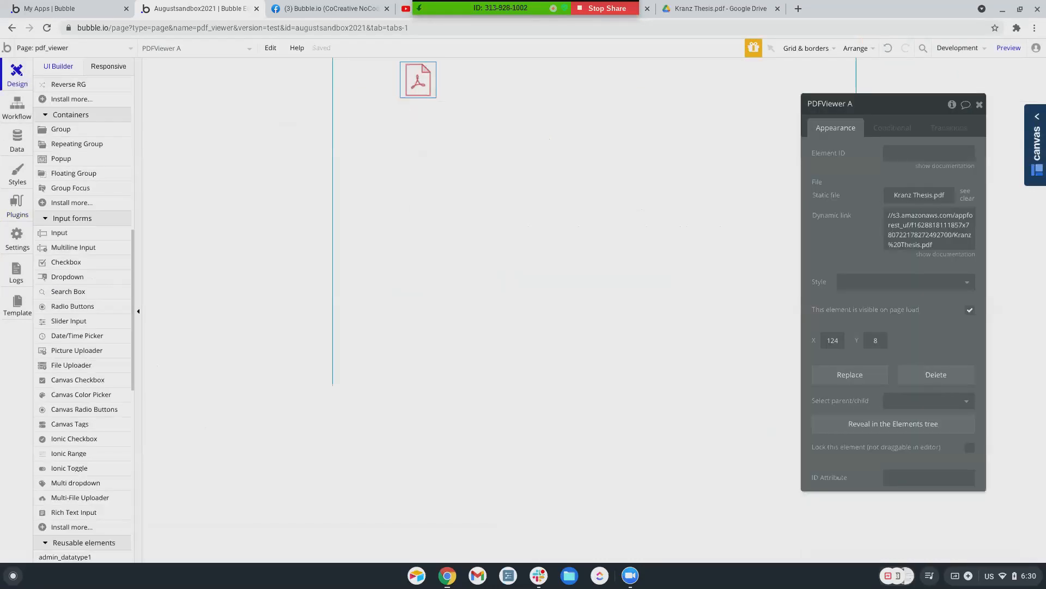
Delete the old PDFViewer A and draw a large new PdfViewer element on the page
key(Delete)
scroll(80, 412, down, 1)
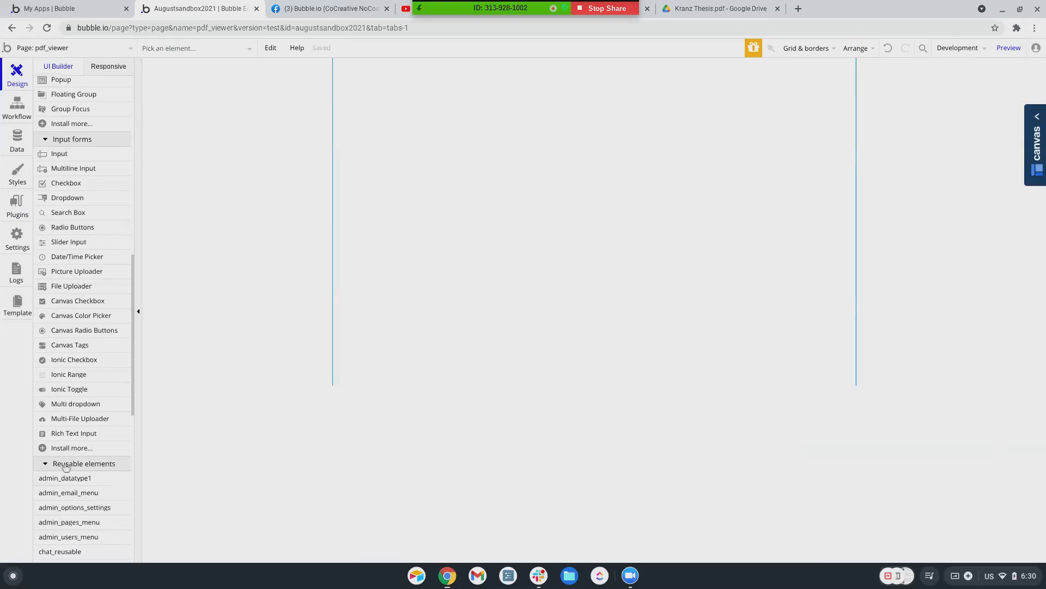
scroll(84, 284, up, 3)
scroll(85, 258, up, 2)
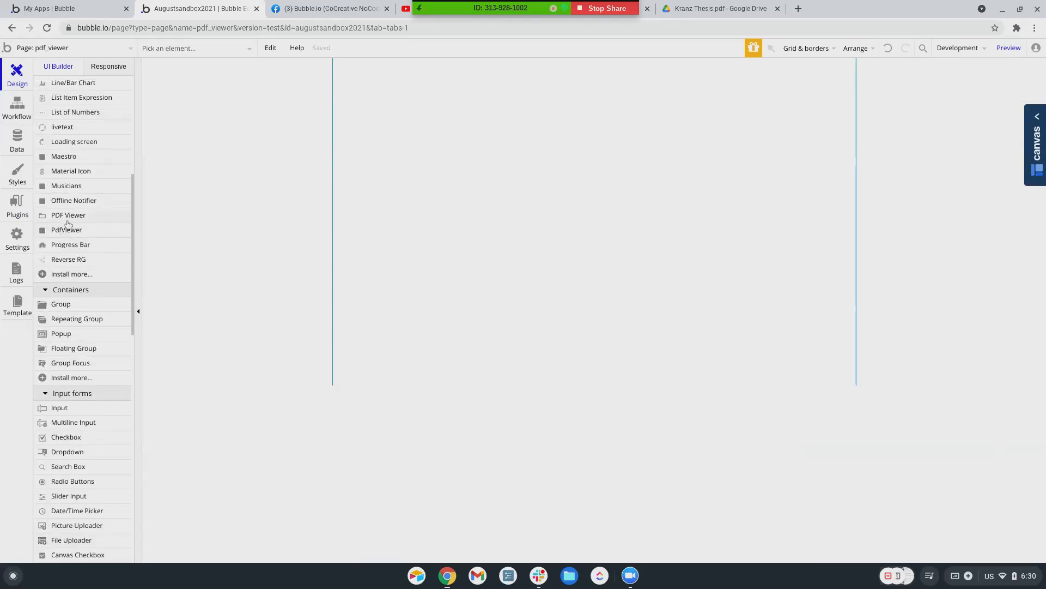
click(71, 215)
click(454, 90)
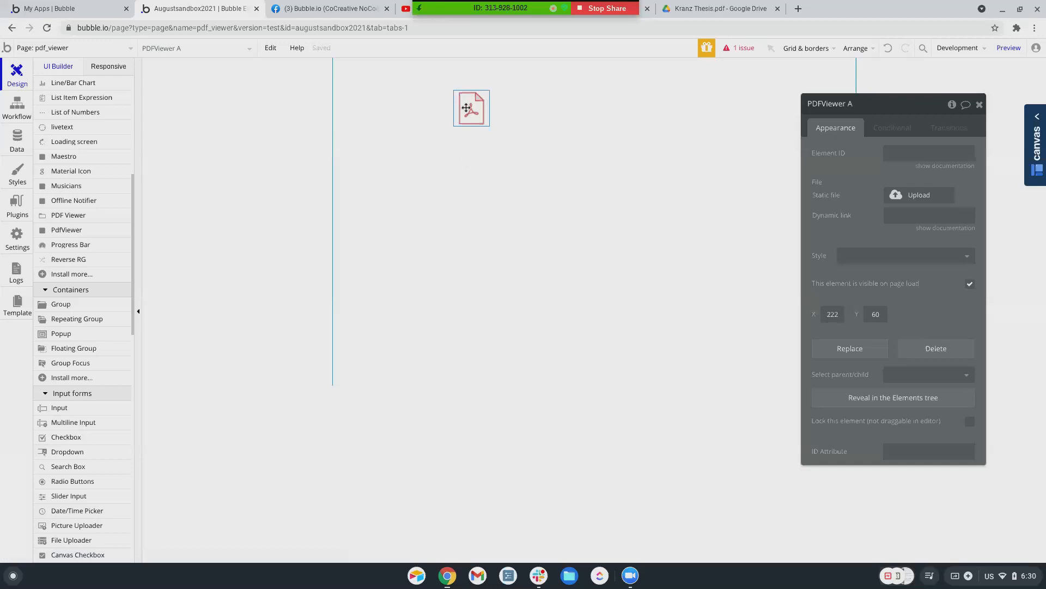
key(Delete)
click(66, 229)
drag(387, 67, 732, 396)
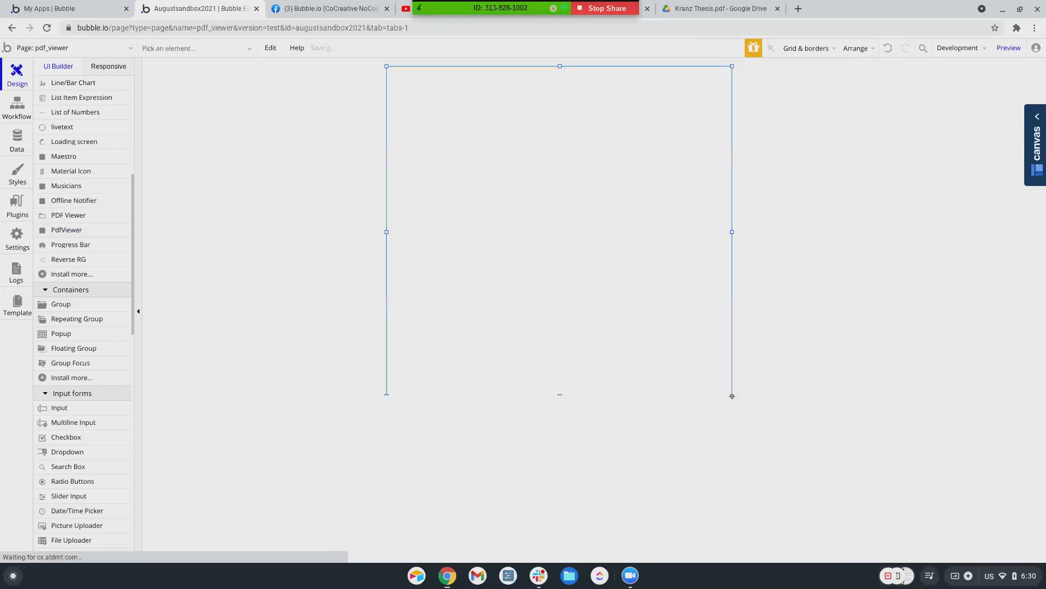
Set the PdfViewer's Page to Fit to yes and upload Kranz Thesis.pdf as its static file
scroll(877, 280, down, 2)
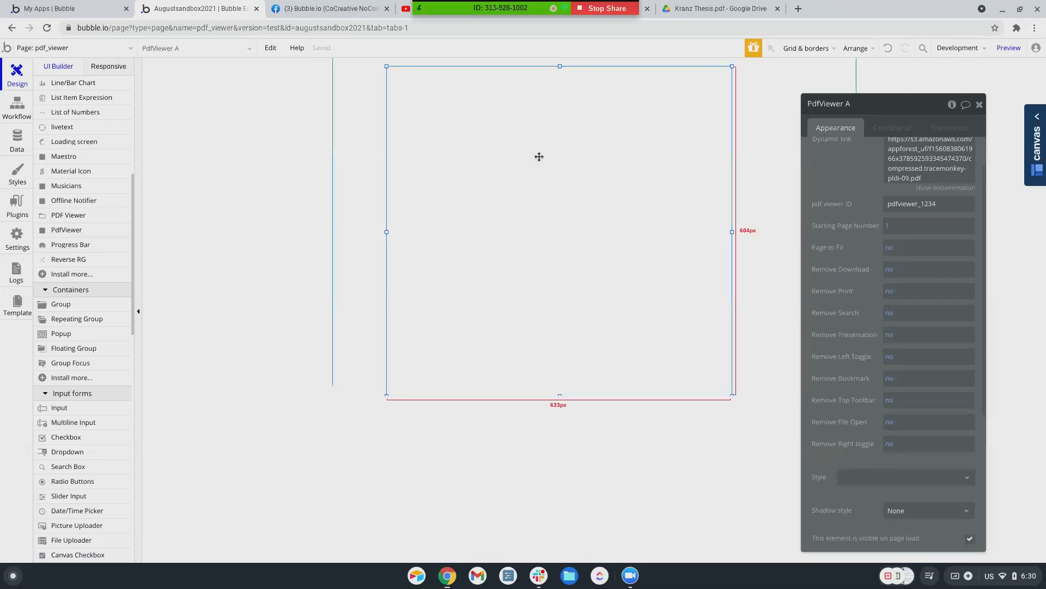
click(890, 252)
click(896, 266)
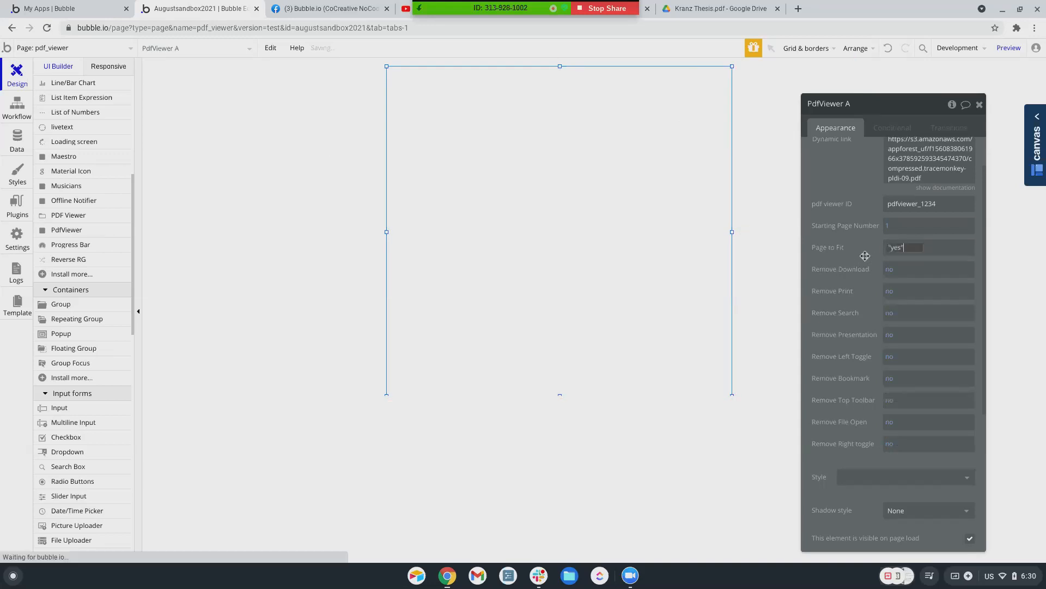
scroll(867, 196, up, 2)
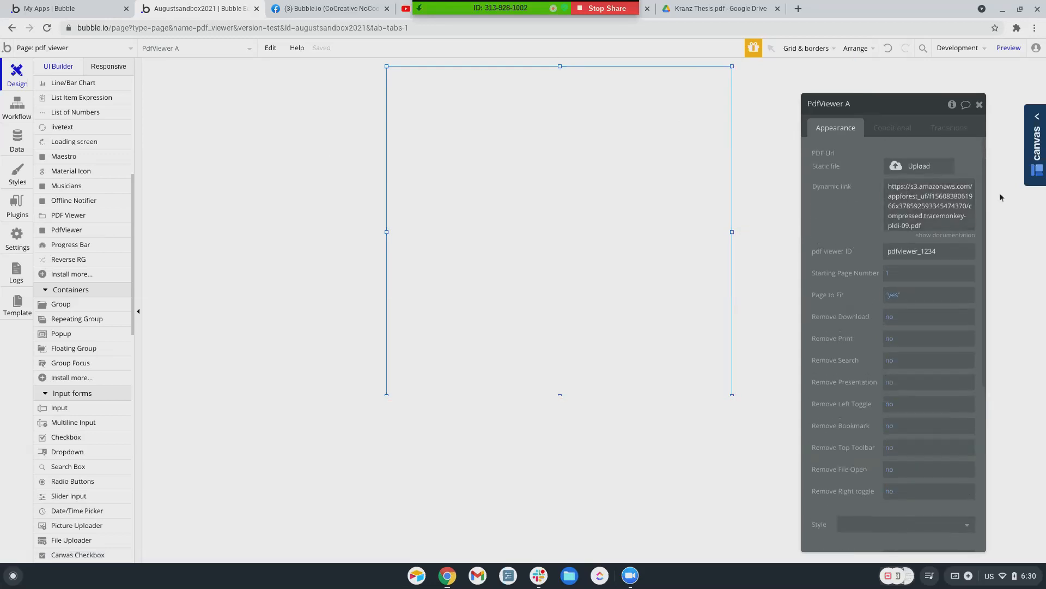
click(907, 166)
double_click(474, 197)
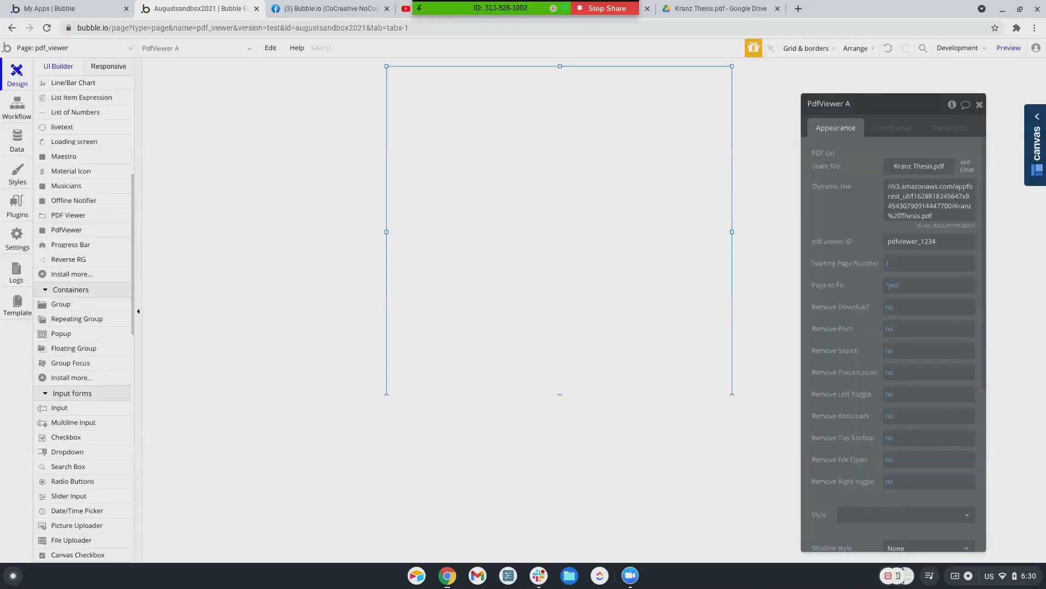
Move the PdfViewer to the page top and preview Kranz Thesis.pdf, scrolling its 17 pages
click(1008, 48)
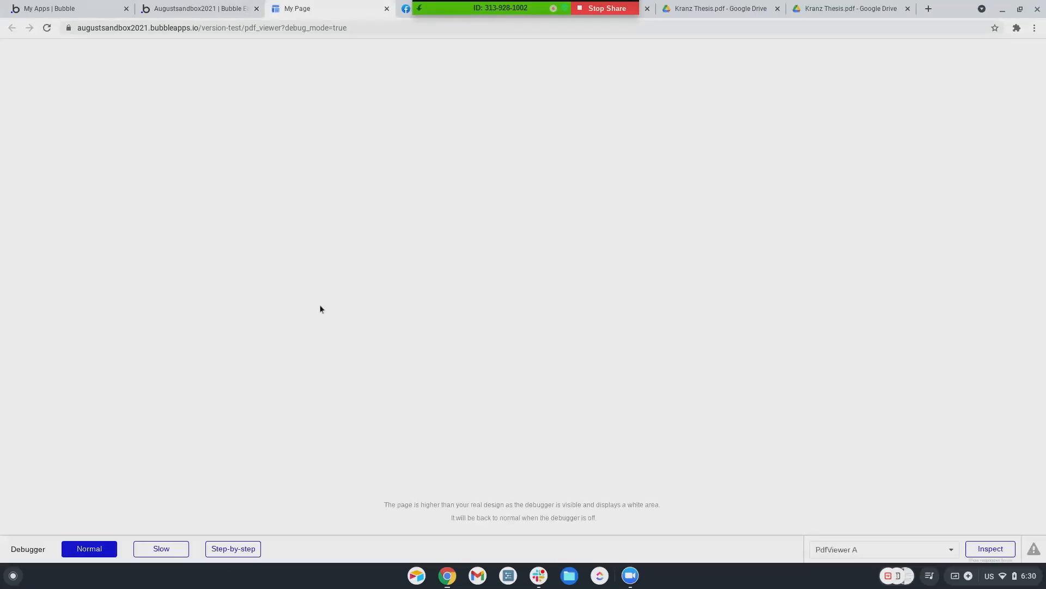
click(185, 9)
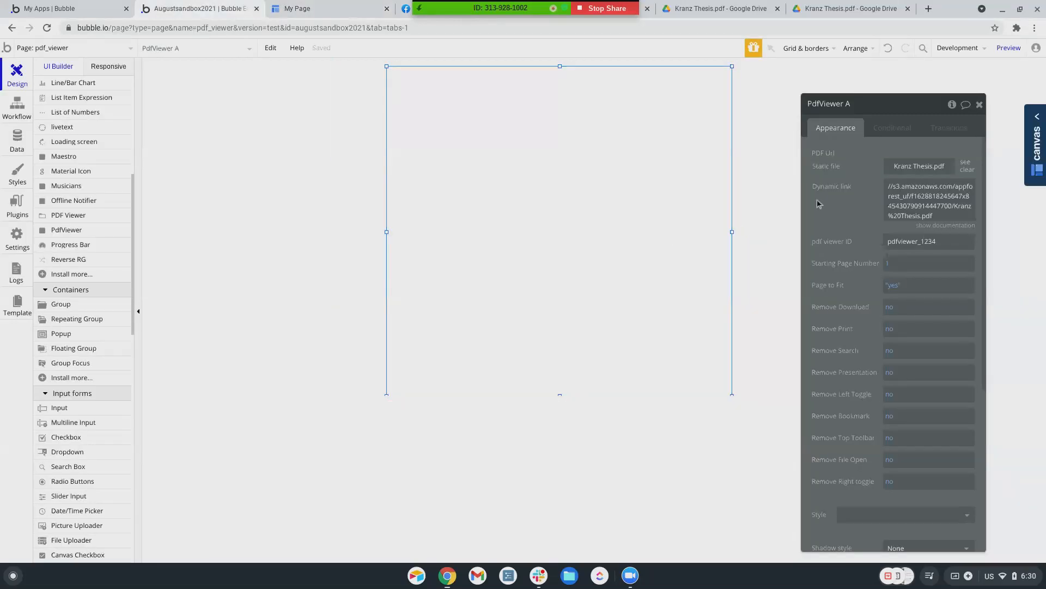
drag(558, 273, 556, 256)
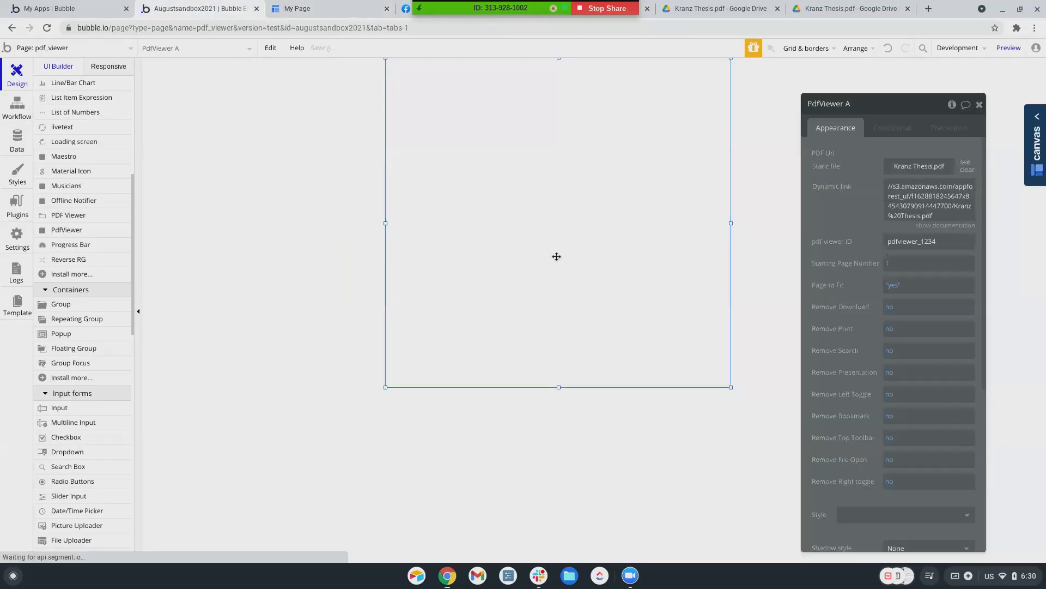
click(1000, 49)
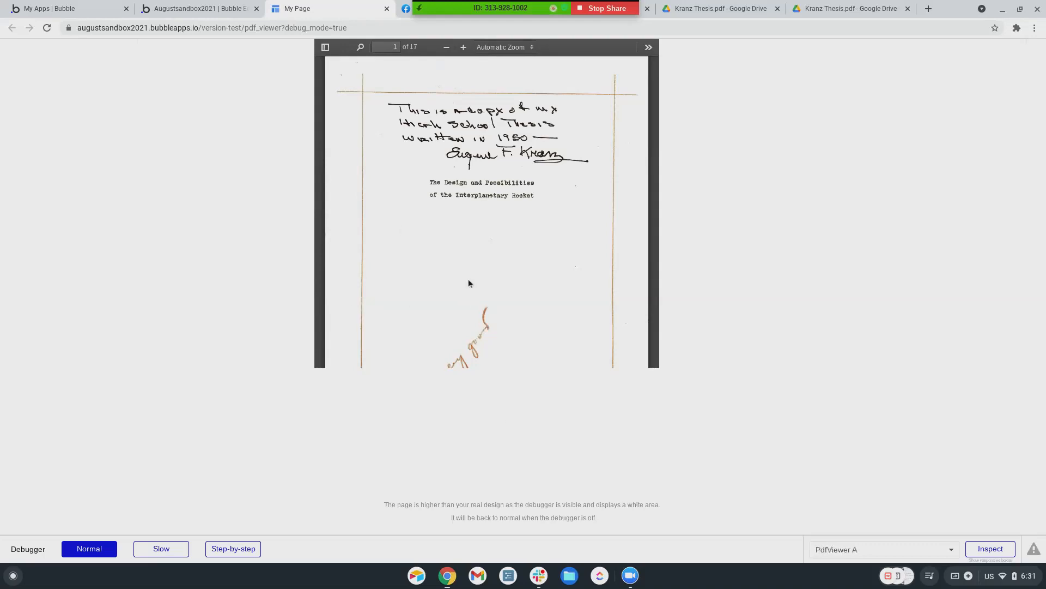
scroll(468, 280, down, 10)
scroll(469, 282, down, 20)
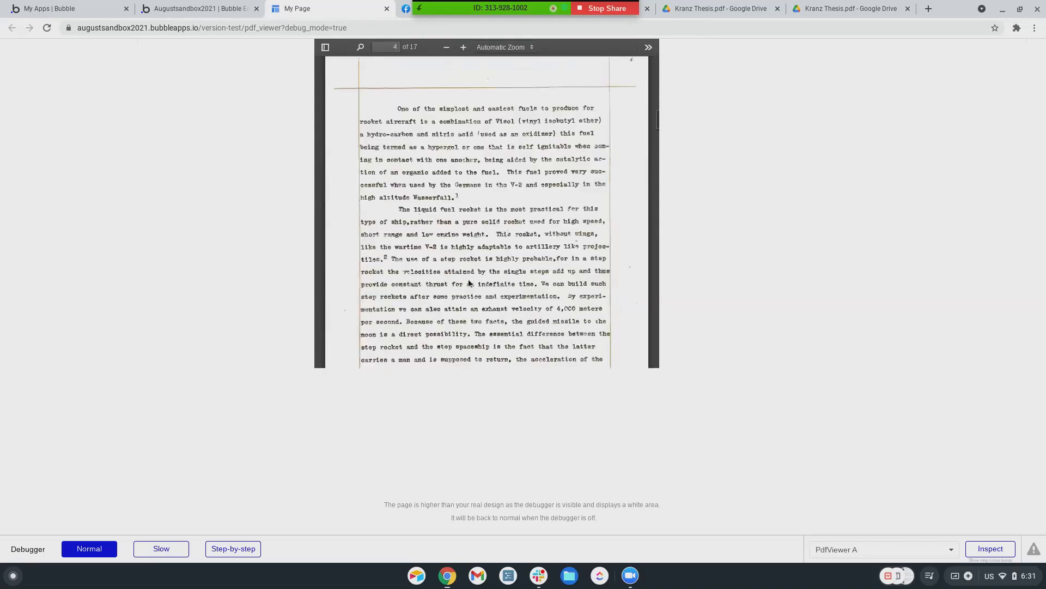
scroll(468, 282, up, 20)
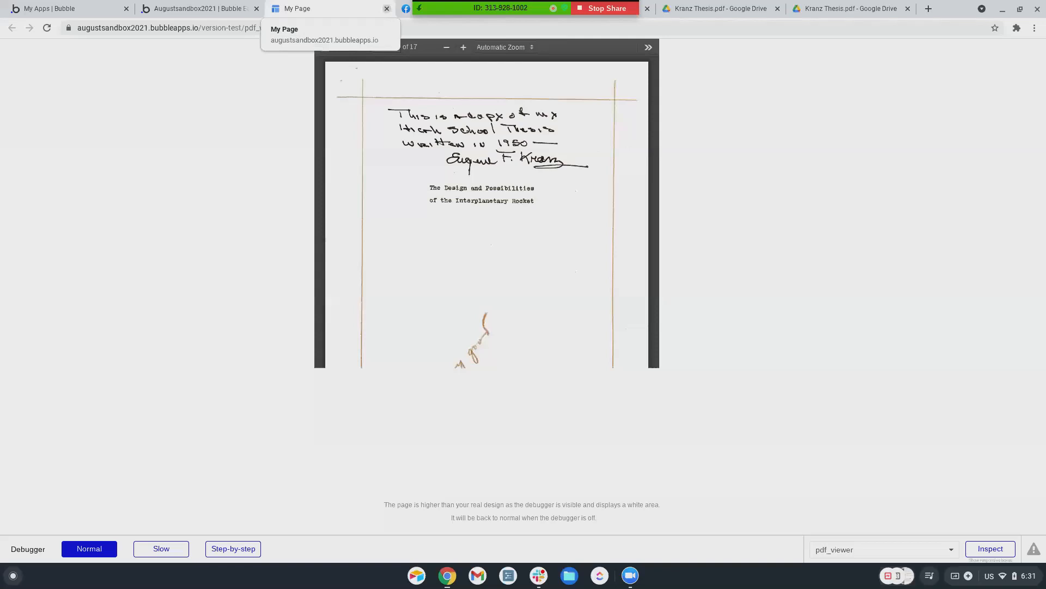
Return to the Bubble editor, then switch to the Kranz Thesis.pdf Google Drive tab
click(177, 12)
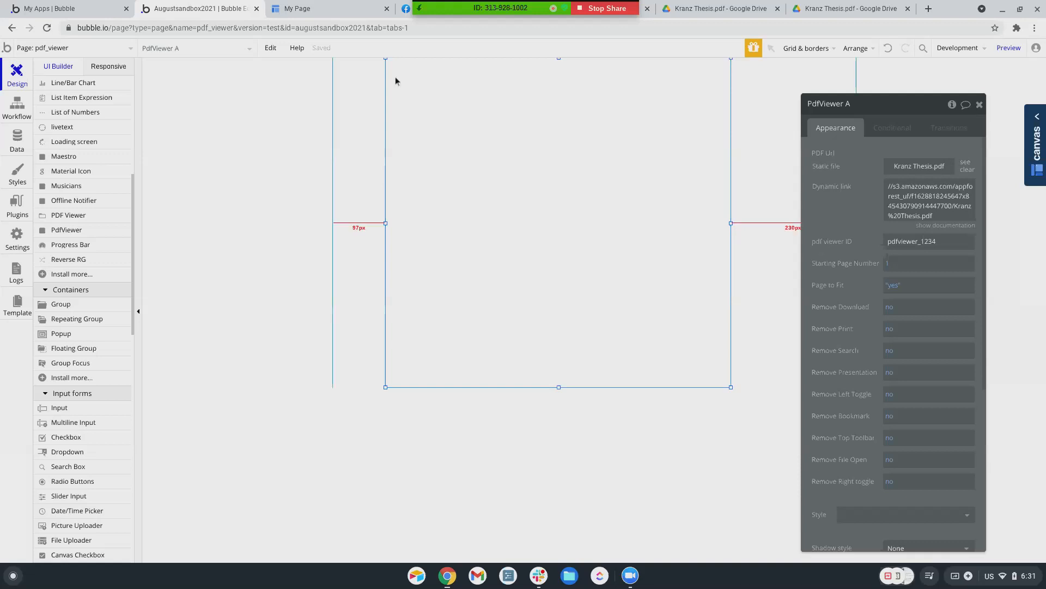
click(860, 8)
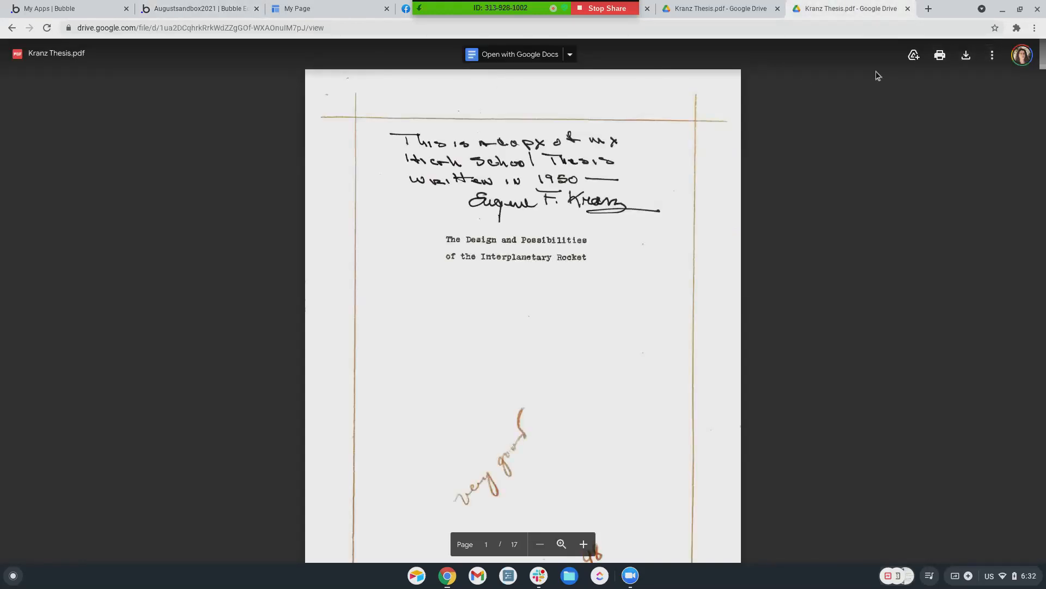
Open the More actions menu for Kranz Thesis.pdf and choose Share
click(994, 58)
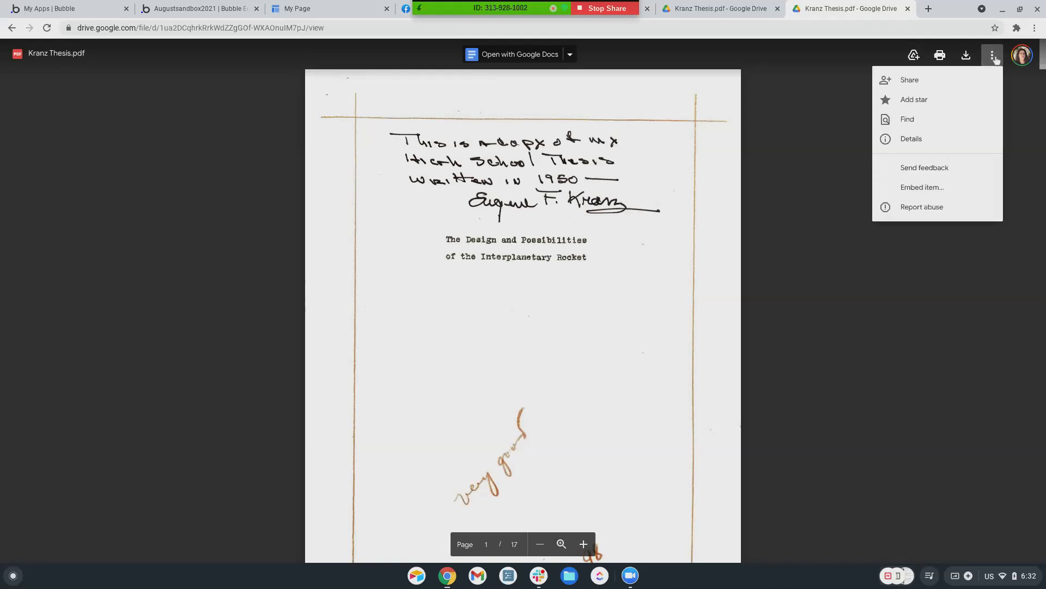
click(921, 85)
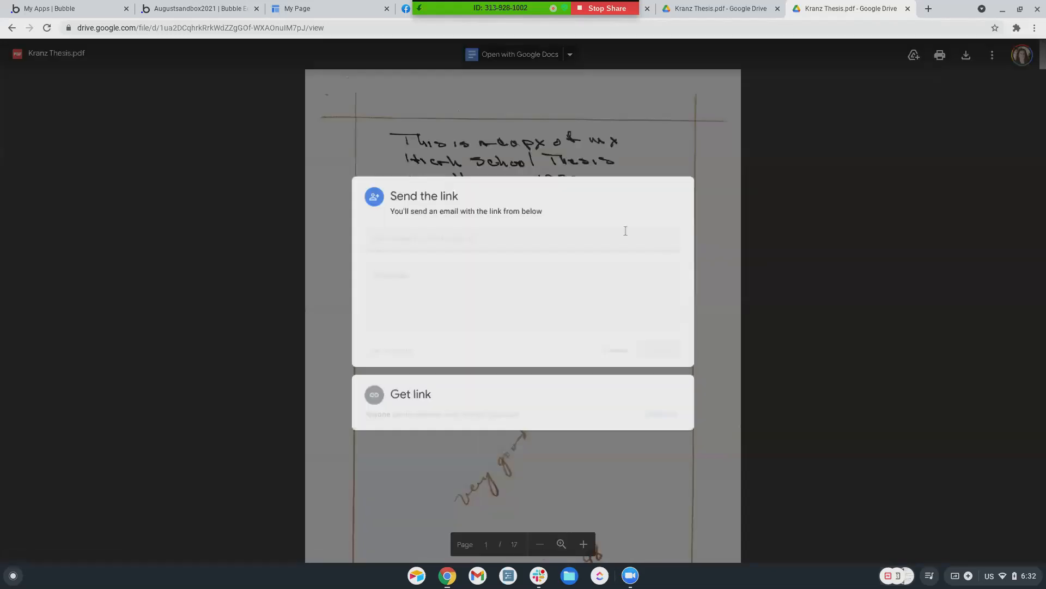
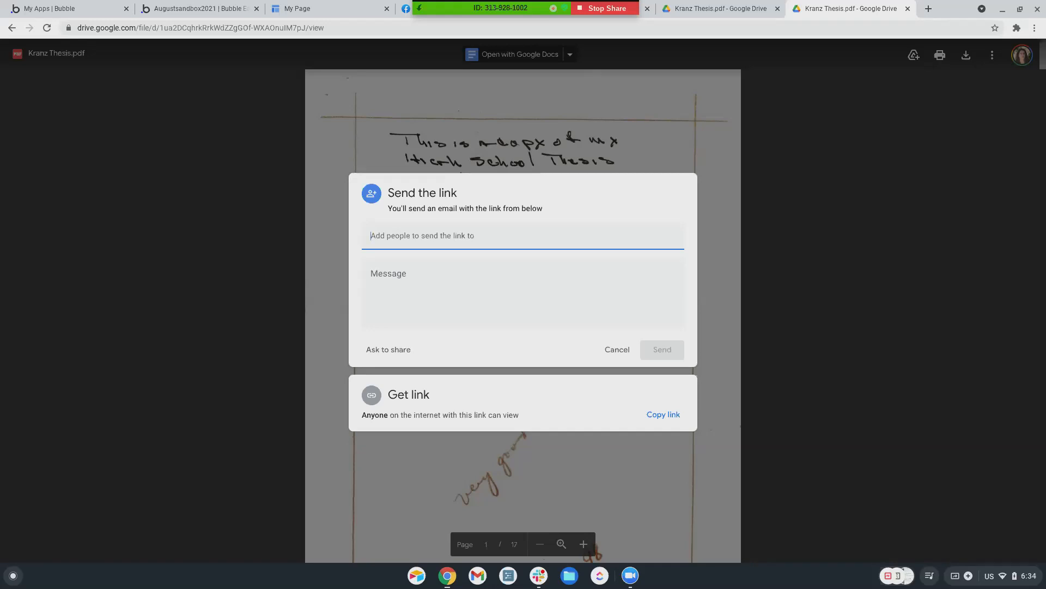
Close the Get link share dialog so Kranz Thesis.pdf shows at page 1 of 17
click(777, 249)
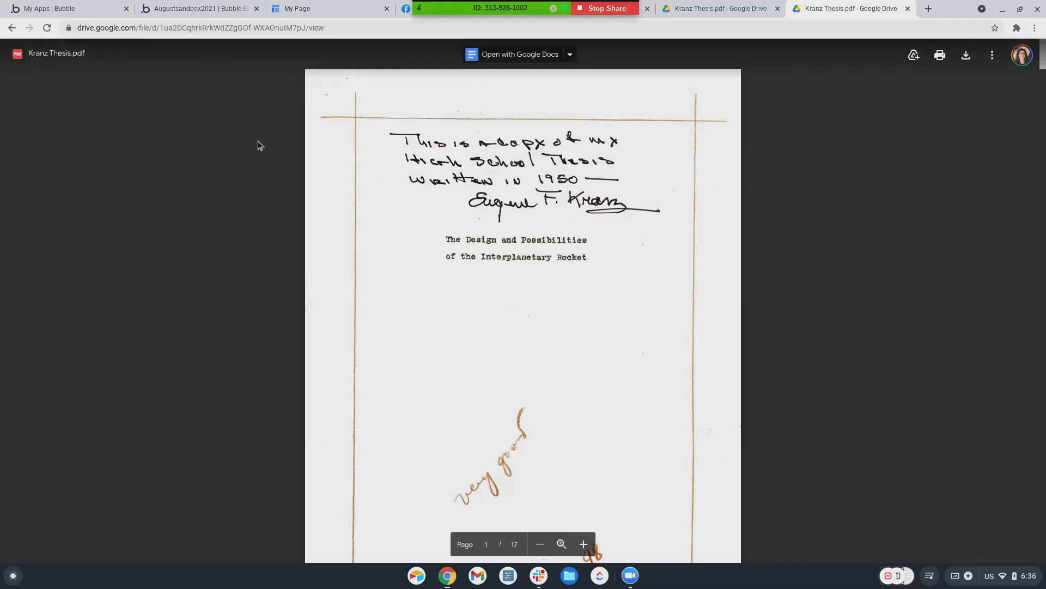
Back in Bubble, search the new-plugin marketplace for 'pdf'
click(169, 9)
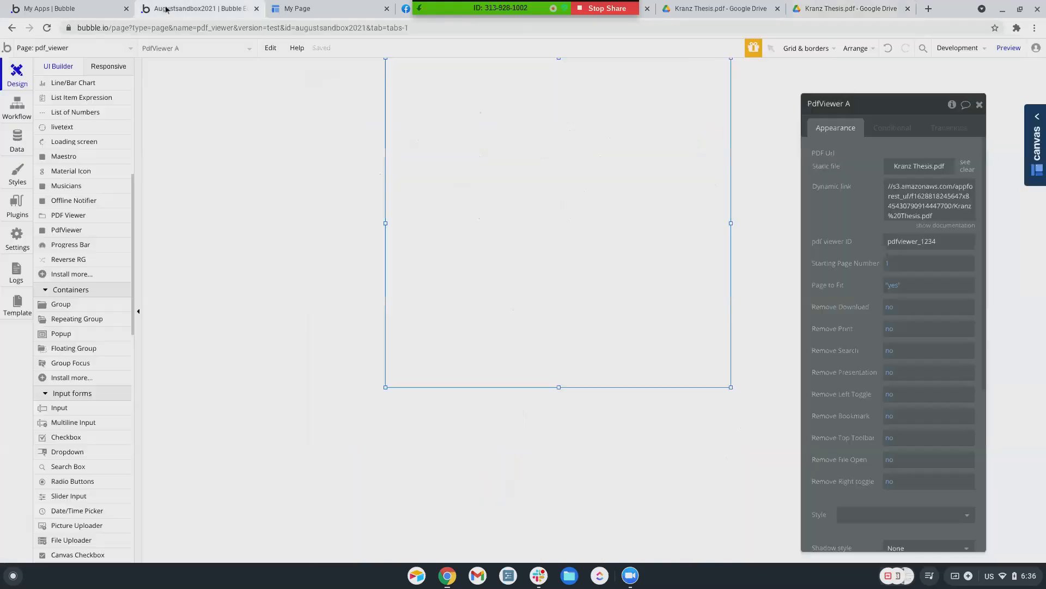
click(22, 210)
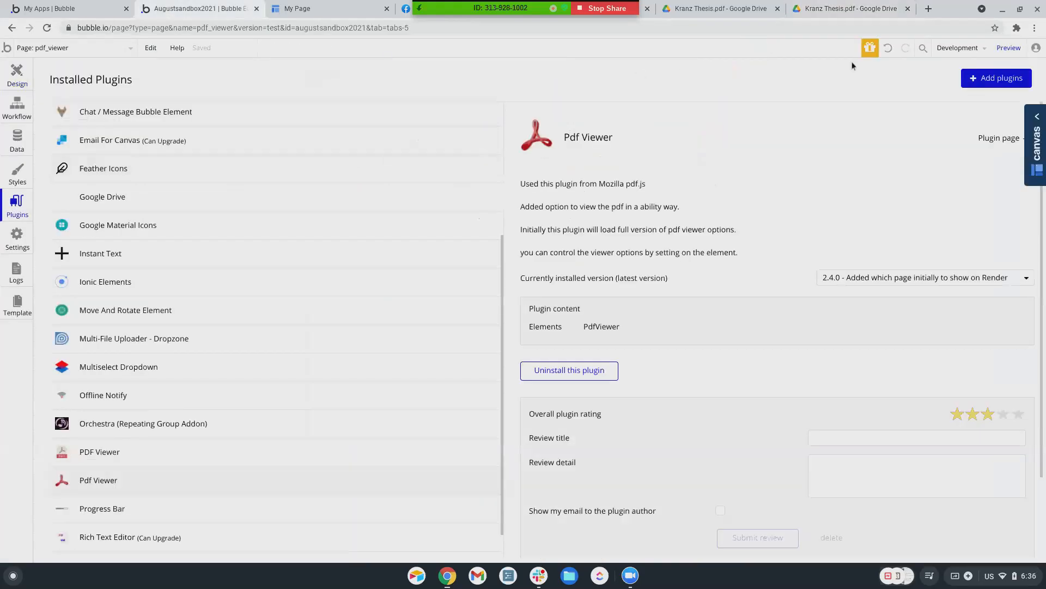
click(972, 88)
click(314, 139)
text(pd)
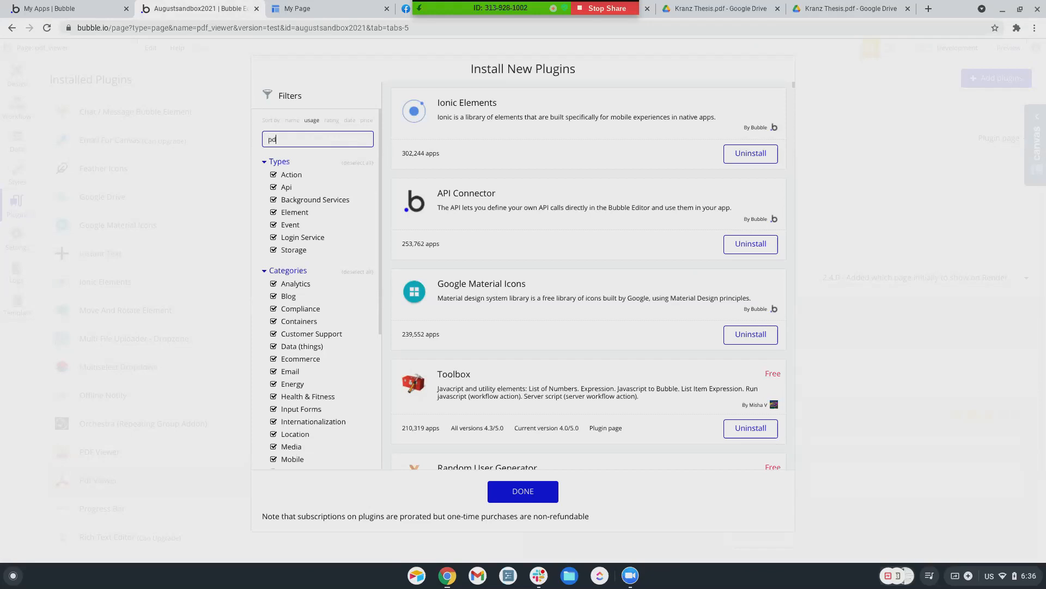
text(f)
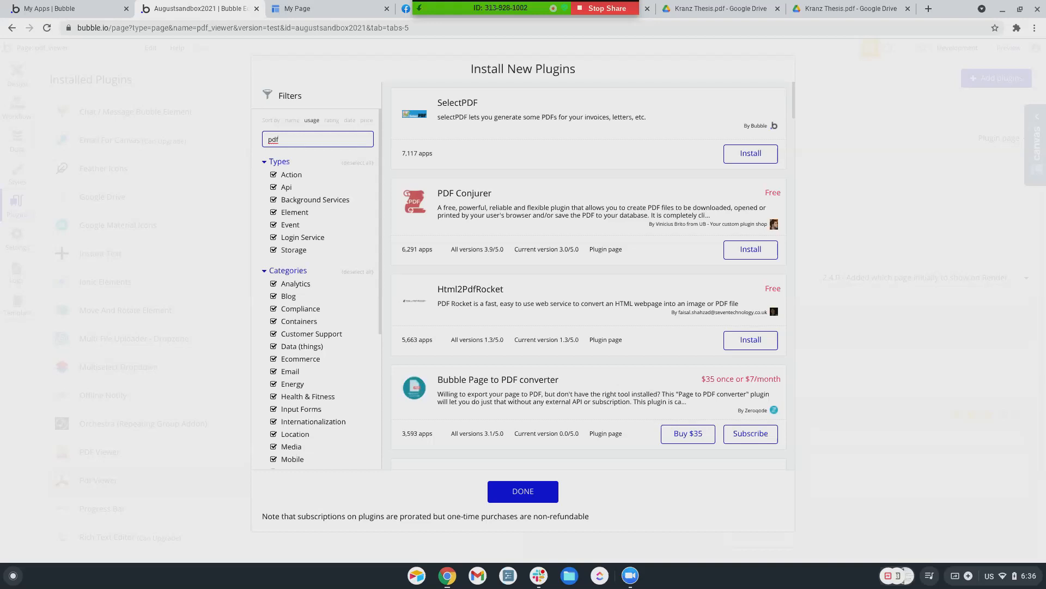
Install the PDF Conjurer plugin from the pdf search results
click(751, 250)
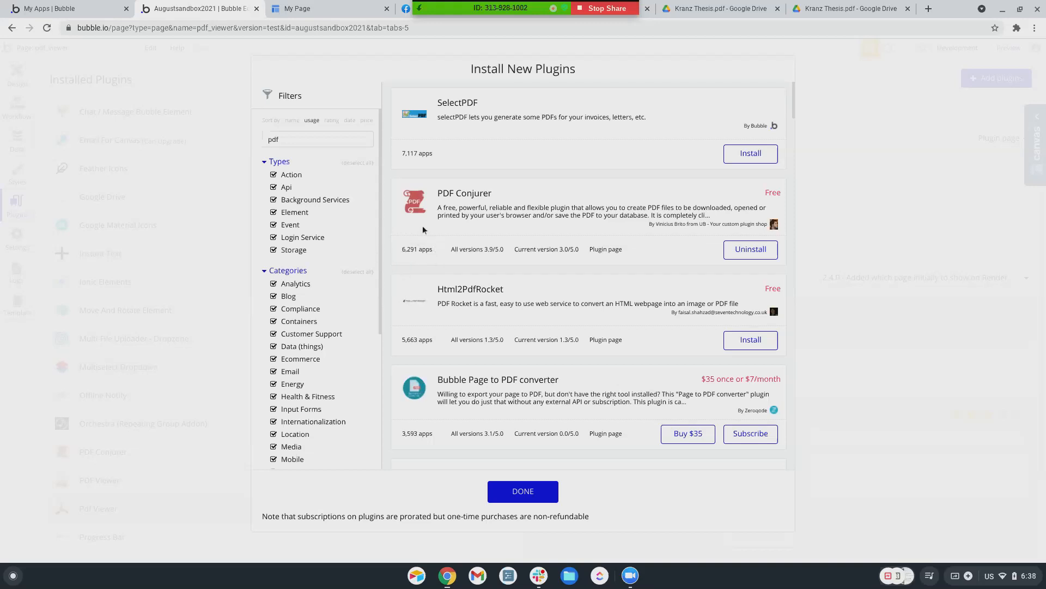
scroll(448, 302, down, 1)
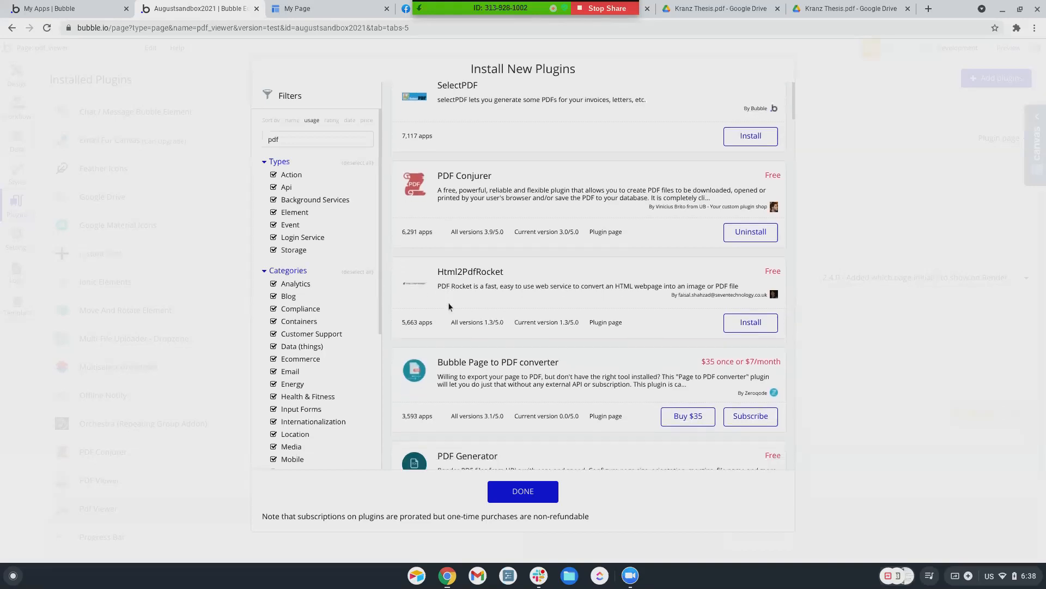
scroll(449, 302, up, 1)
scroll(449, 306, down, 5)
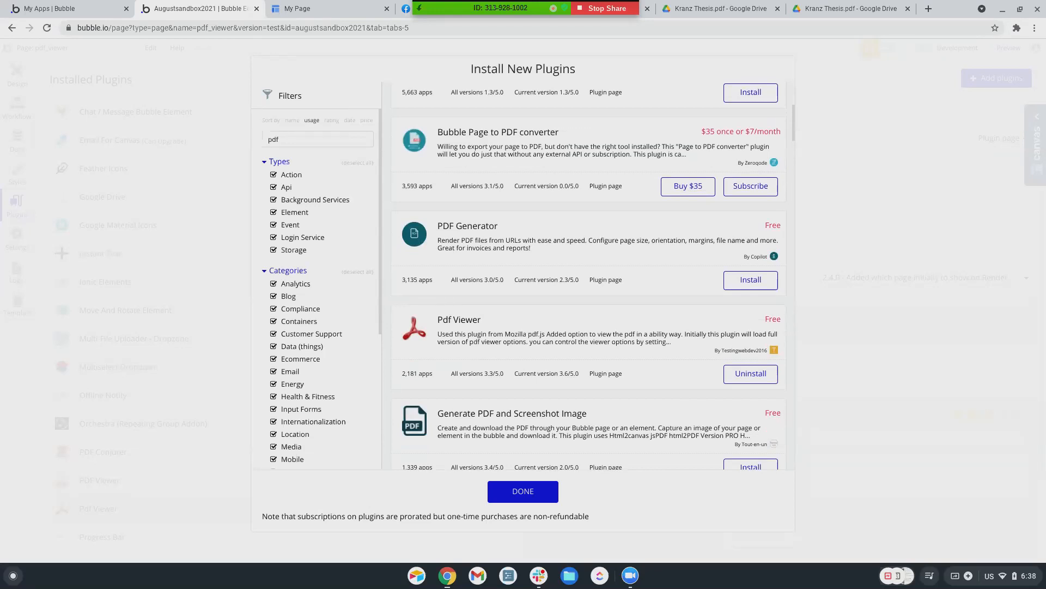
scroll(455, 304, down, 3)
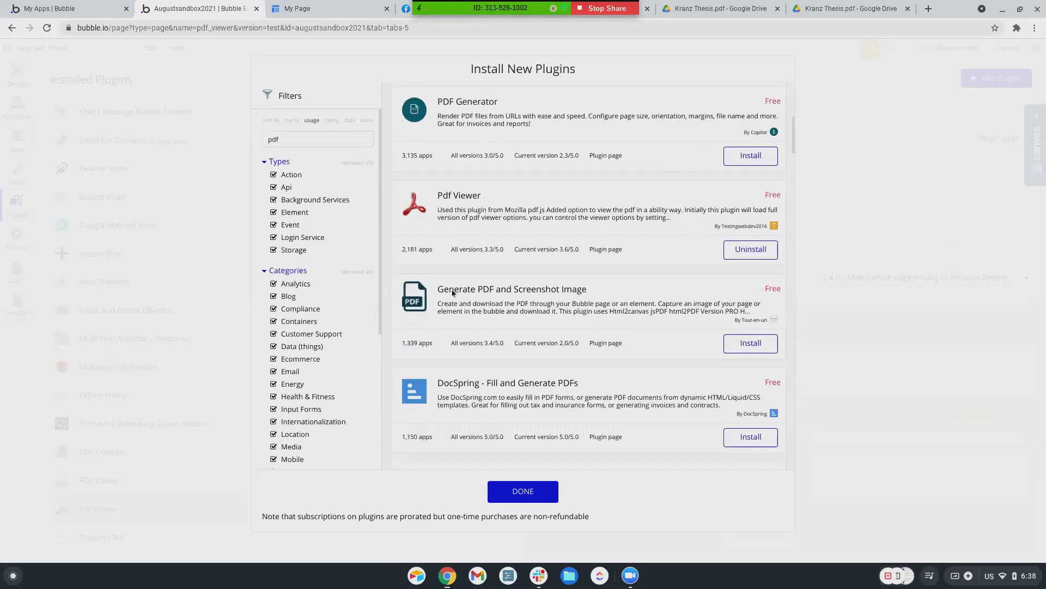
scroll(452, 293, down, 5)
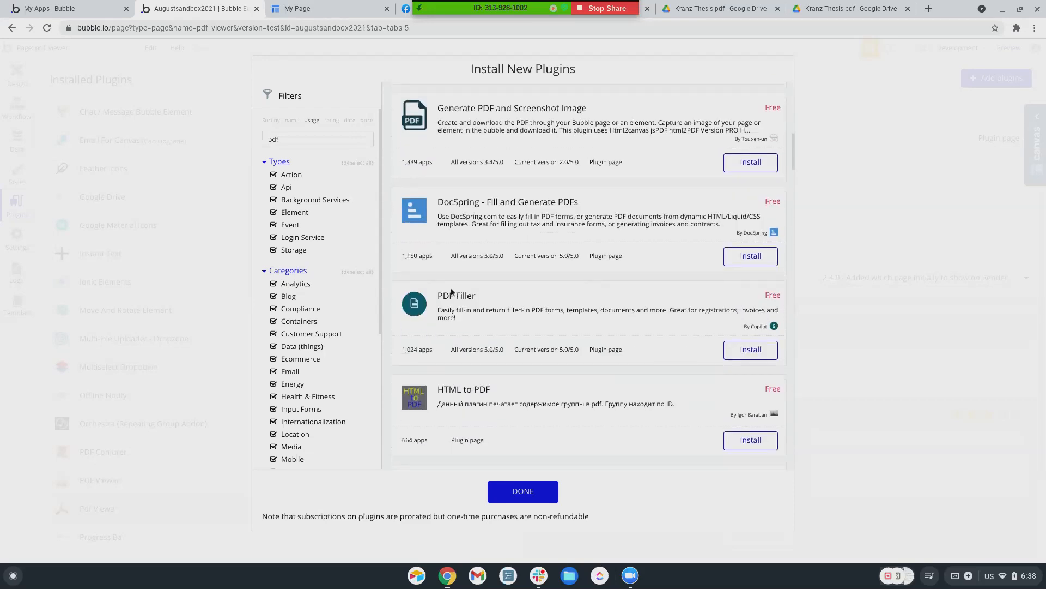
scroll(452, 289, down, 2)
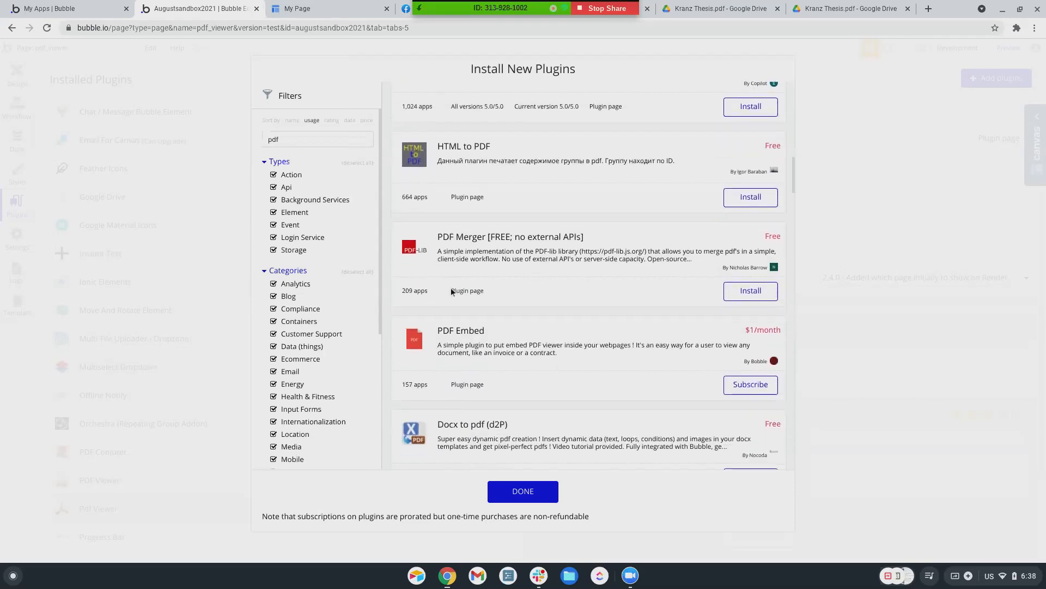
scroll(451, 288, down, 1)
scroll(457, 218, up, 2)
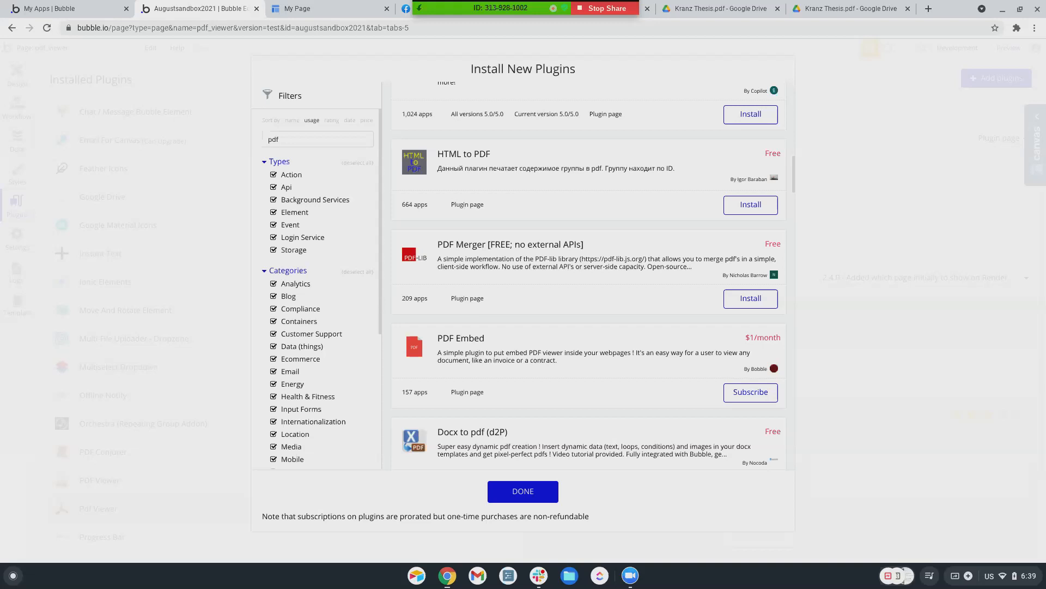
scroll(468, 331, up, 15)
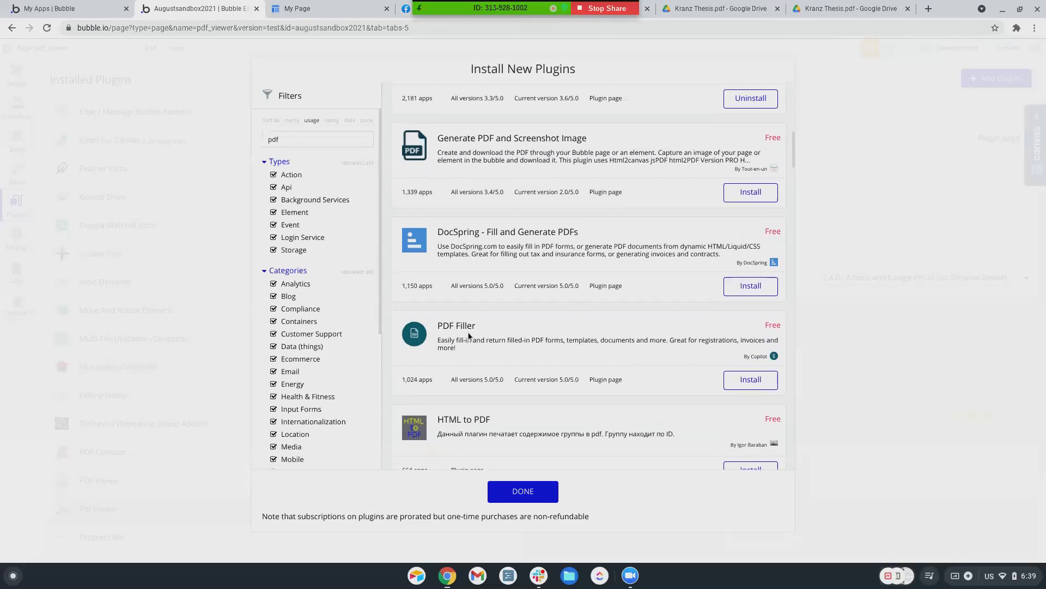
scroll(469, 335, down, 4)
scroll(469, 336, down, 2)
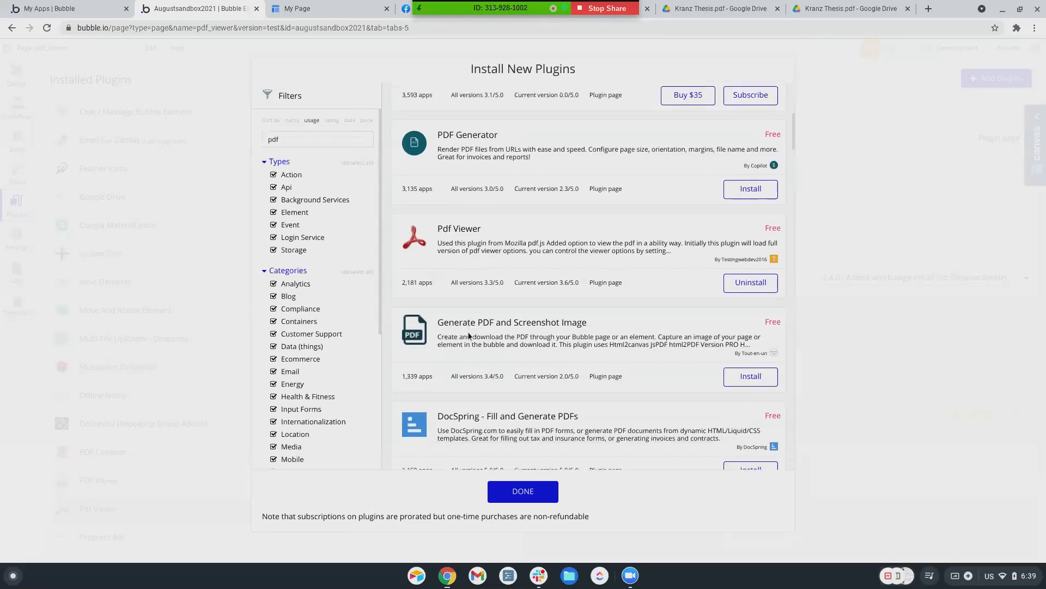
scroll(483, 331, up, 6)
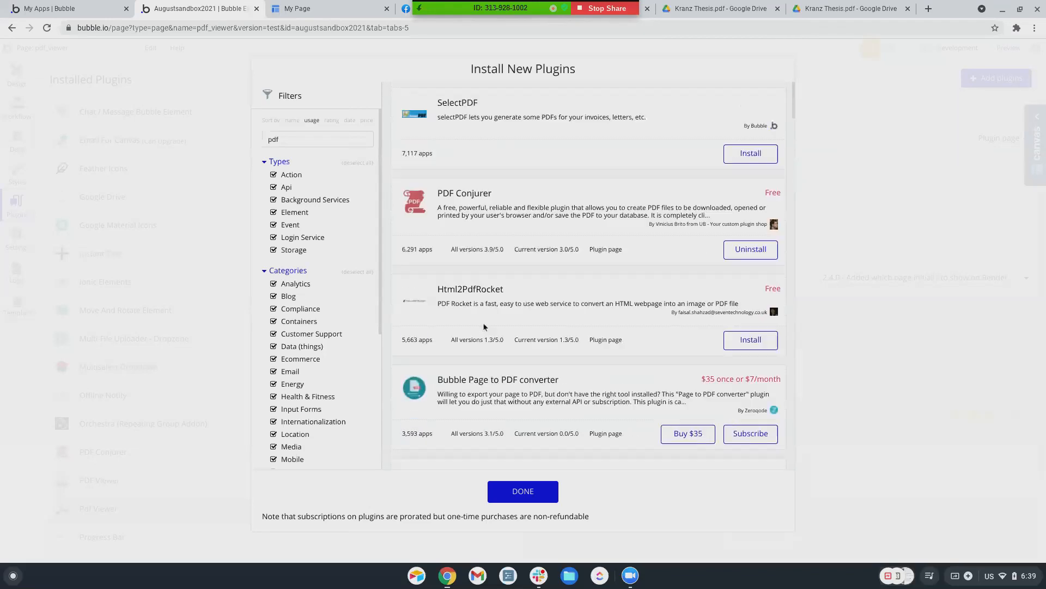
Close the plugin marketplace and create a new page named pdf_conjurer
click(519, 489)
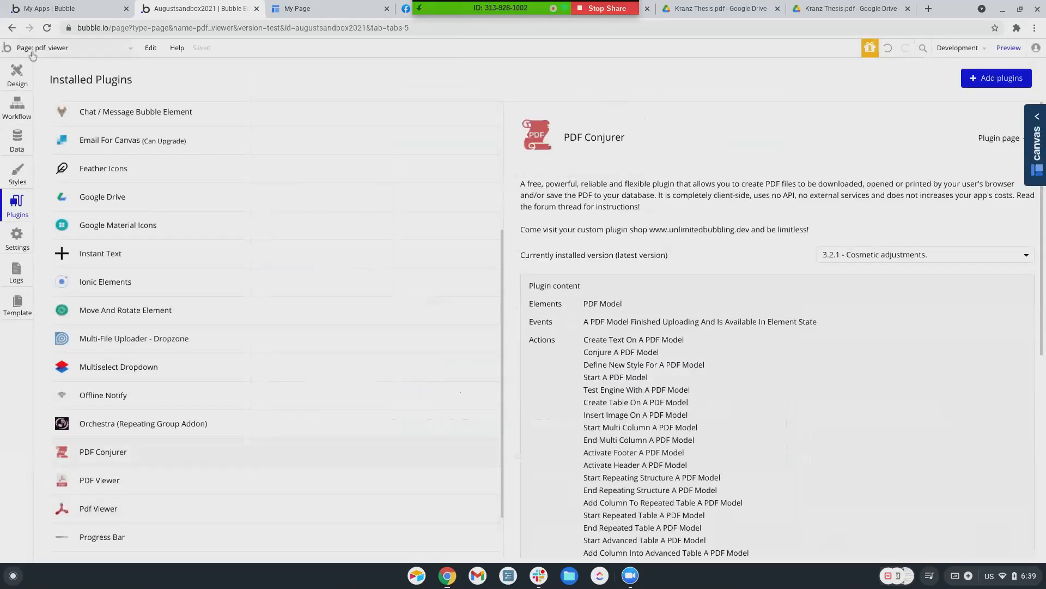
click(40, 52)
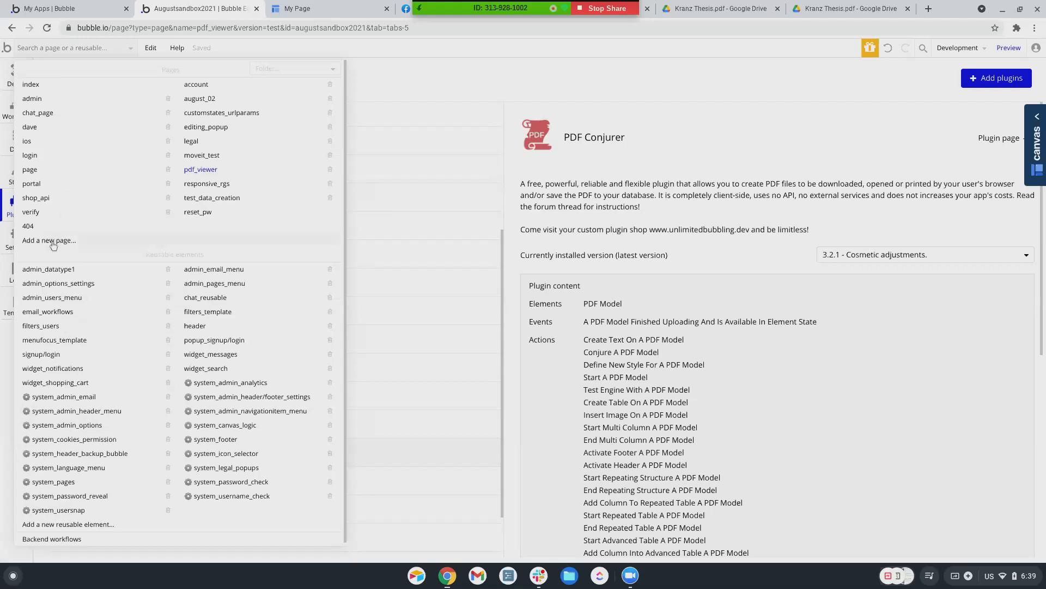
click(52, 241)
text(pdf_conjurer)
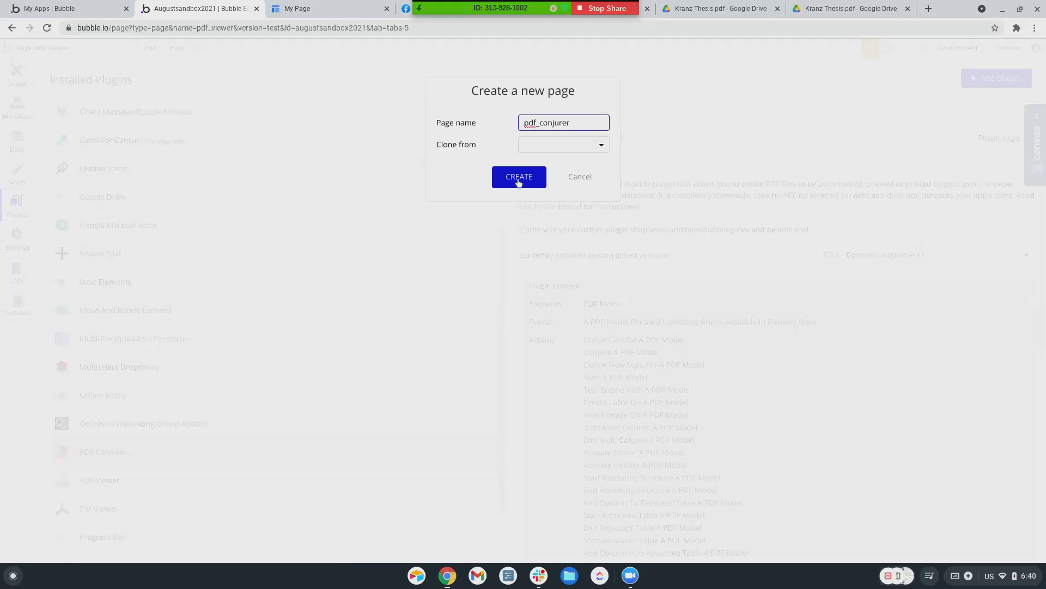
click(518, 178)
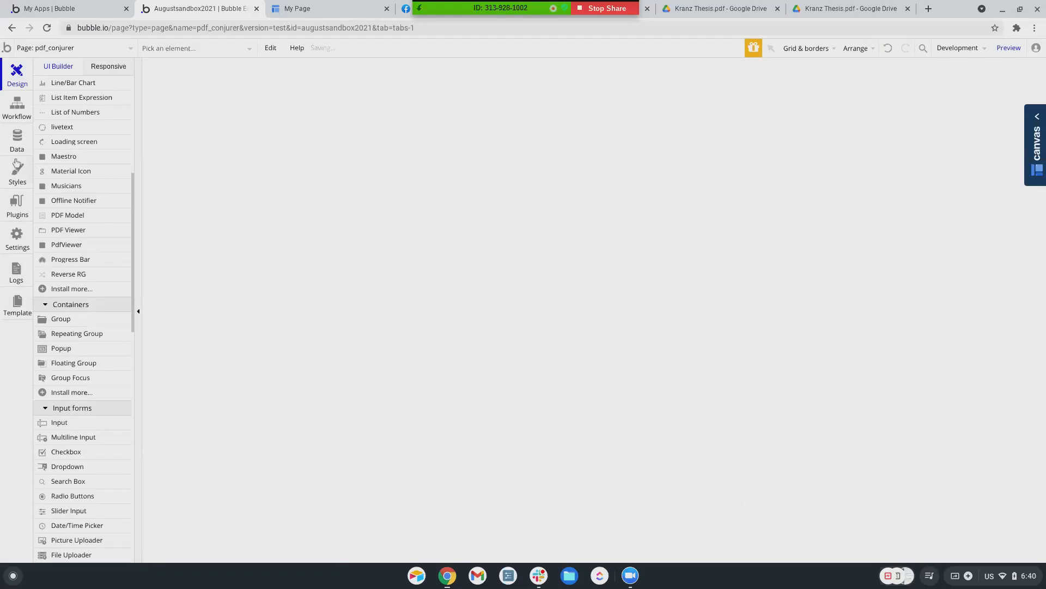
Review the installed PDF Conjurer plugin's details
scroll(76, 280, up, 1)
scroll(50, 290, up, 5)
scroll(50, 291, up, 2)
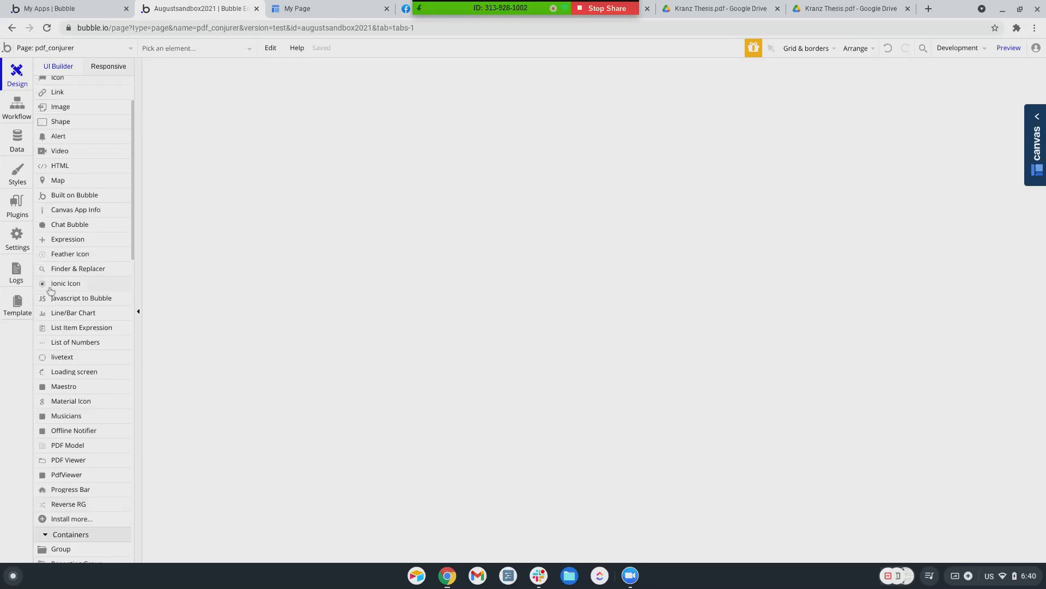
scroll(50, 291, down, 3)
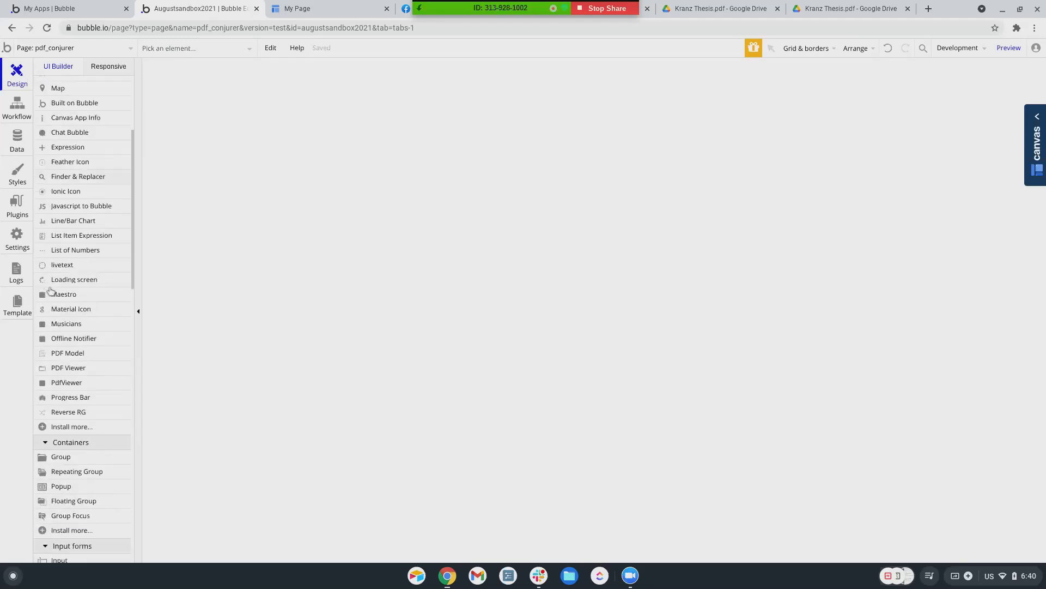
scroll(50, 291, up, 1)
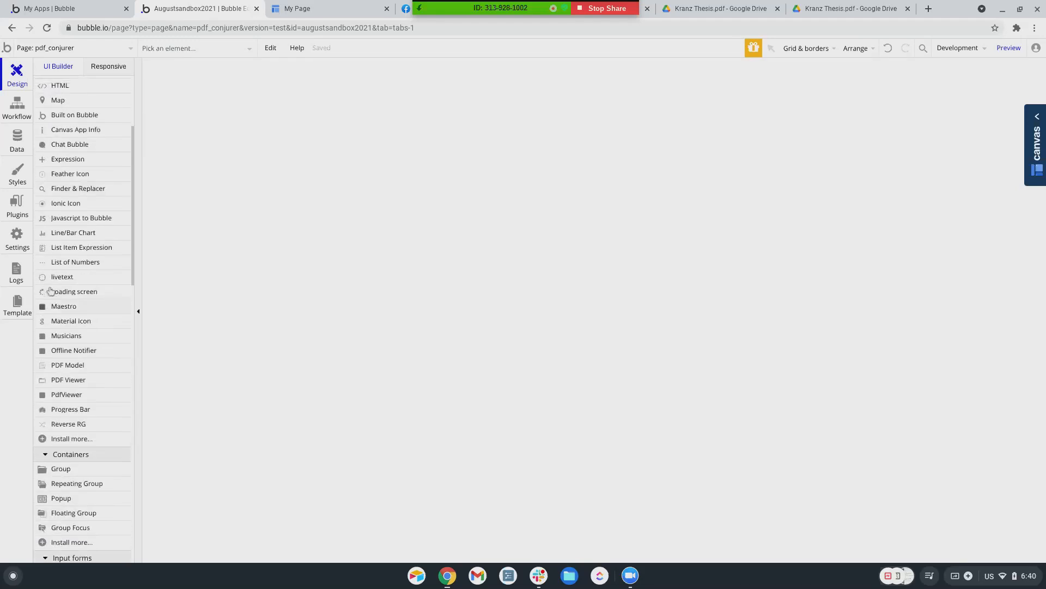
click(16, 199)
scroll(642, 234, down, 2)
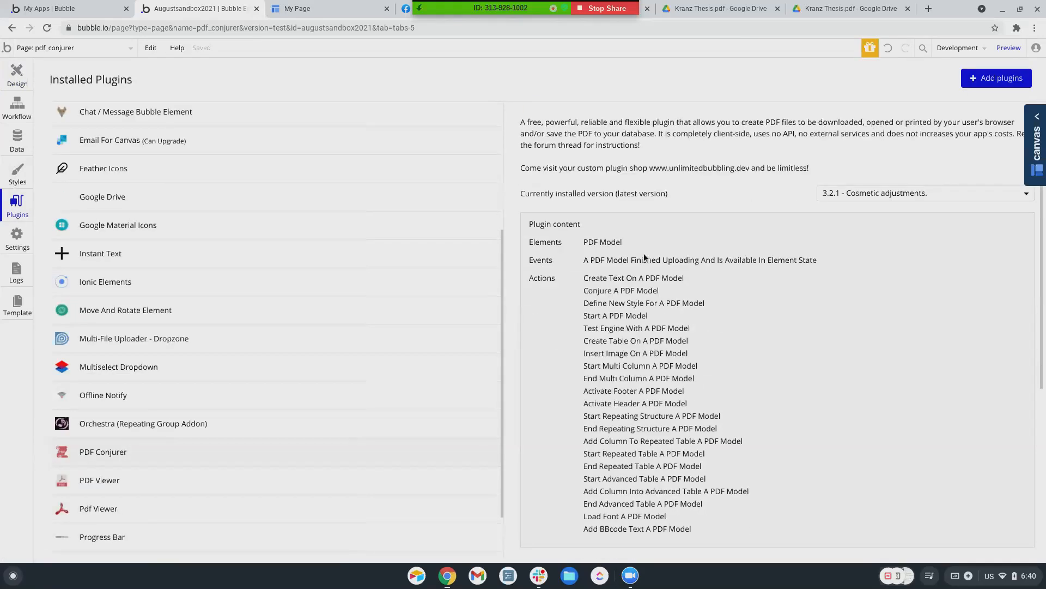
click(26, 85)
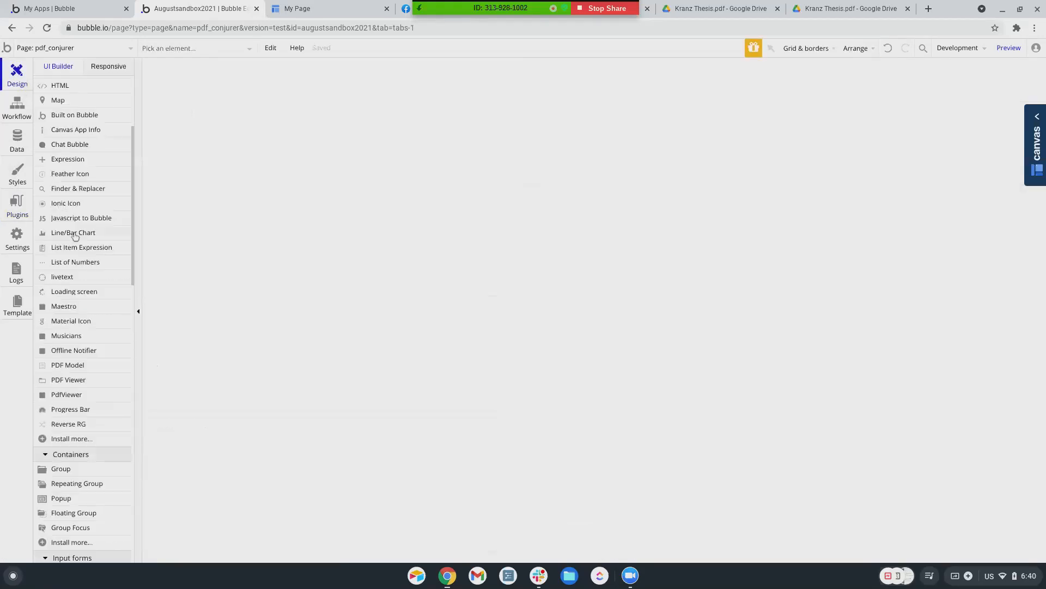
Place a PDF Model element and move it to the top-left corner (X 10, Y 23)
scroll(87, 322, down, 1)
click(78, 349)
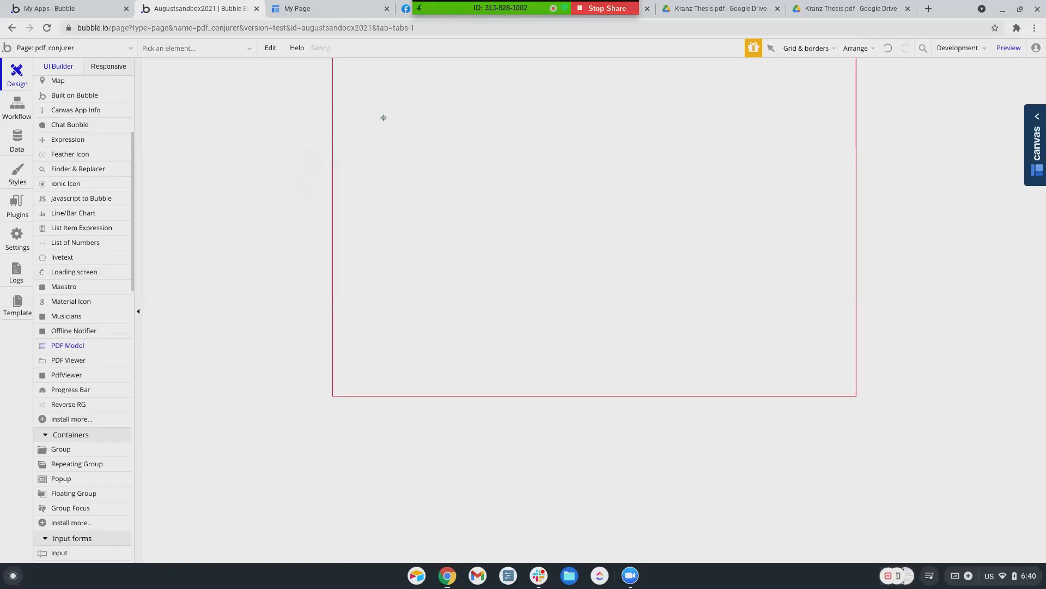
click(384, 118)
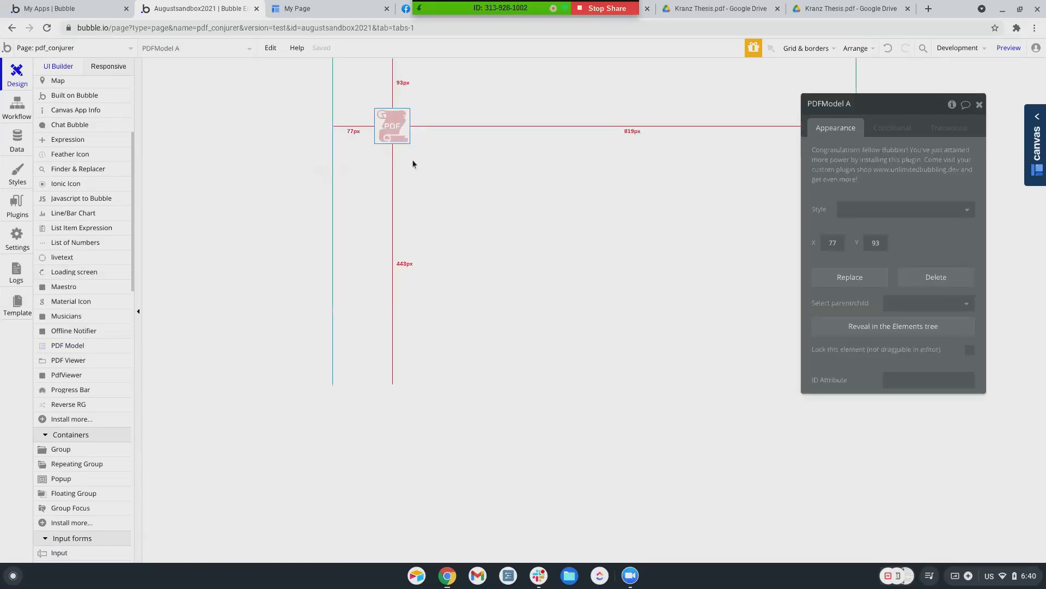
drag(397, 126, 361, 85)
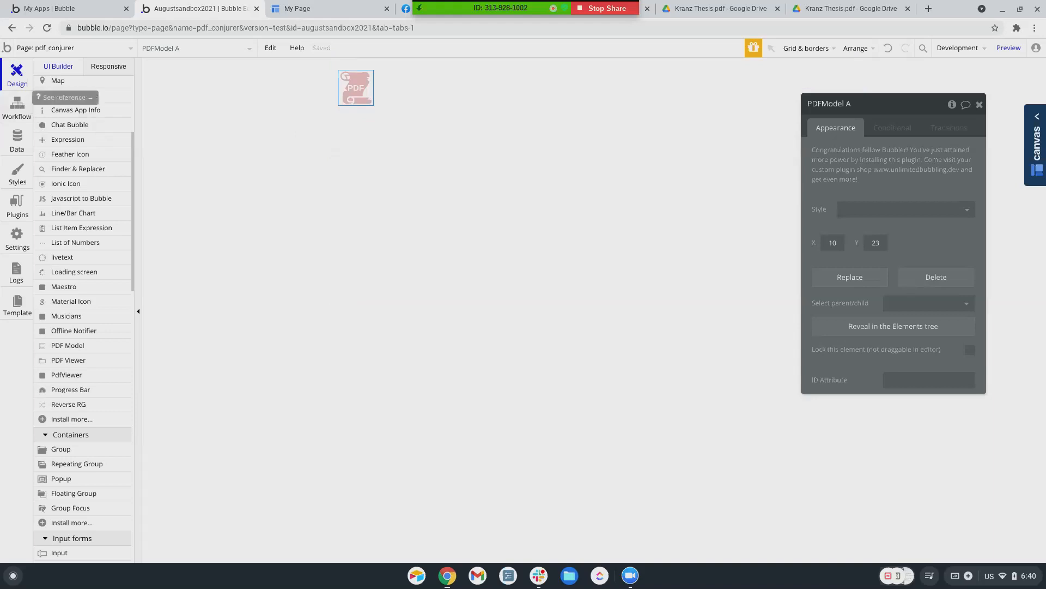
Add a text element reading 'This is my text element.' right of the PDF Model
click(17, 106)
click(17, 74)
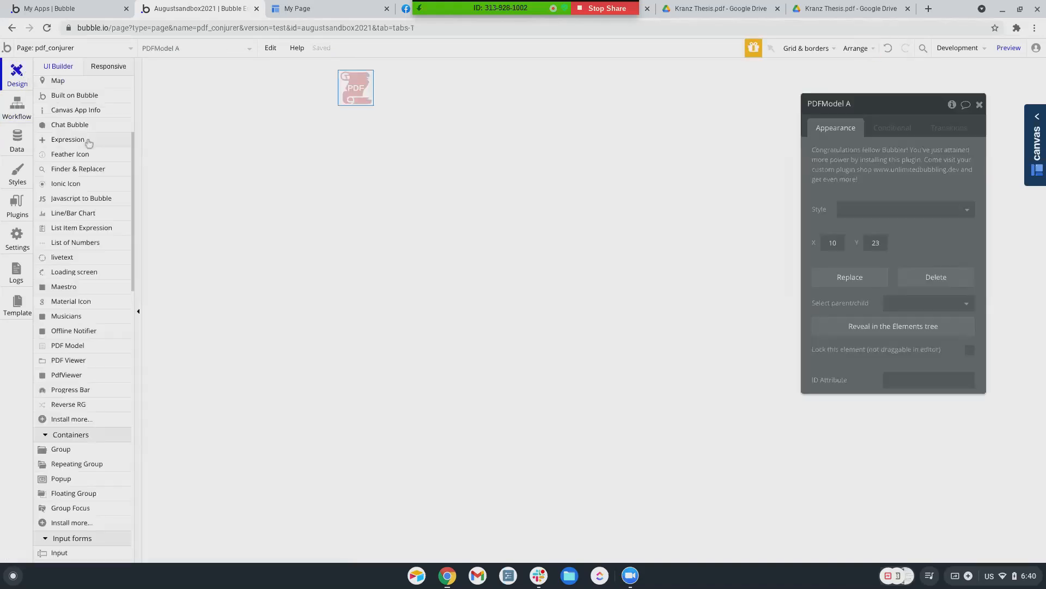
scroll(81, 164, up, 3)
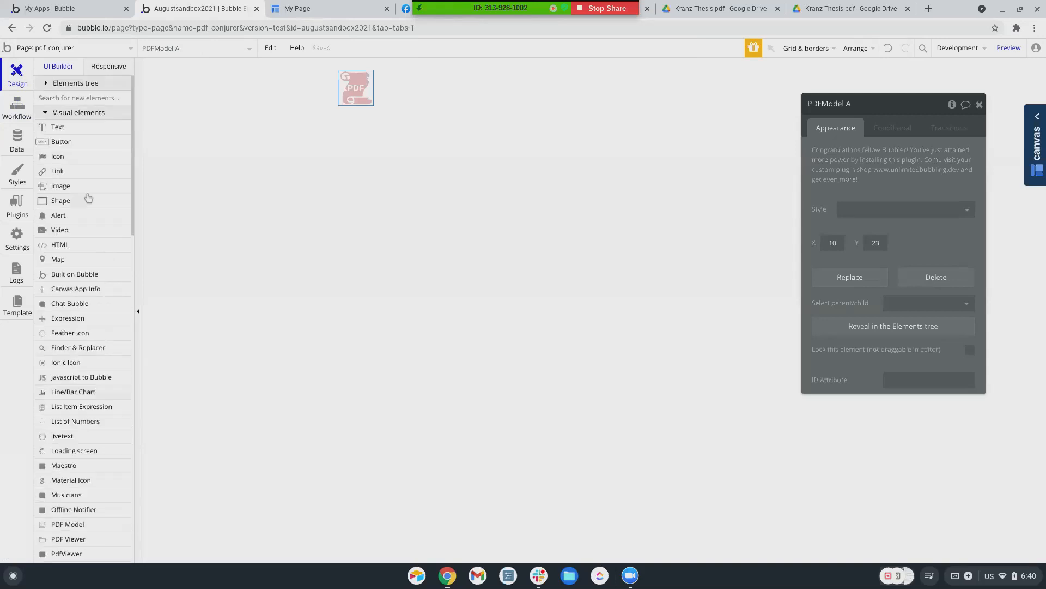
click(71, 130)
drag(439, 74, 581, 155)
text(This is my text element.)
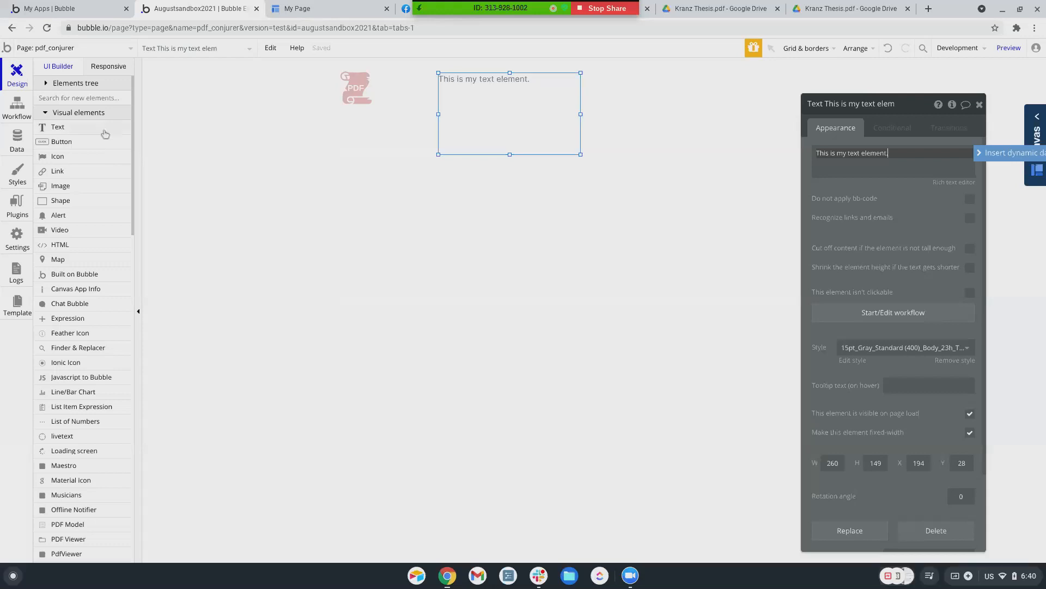
Add a 'generate pdf' button below the PDF Model and open its click workflow
click(17, 109)
click(119, 127)
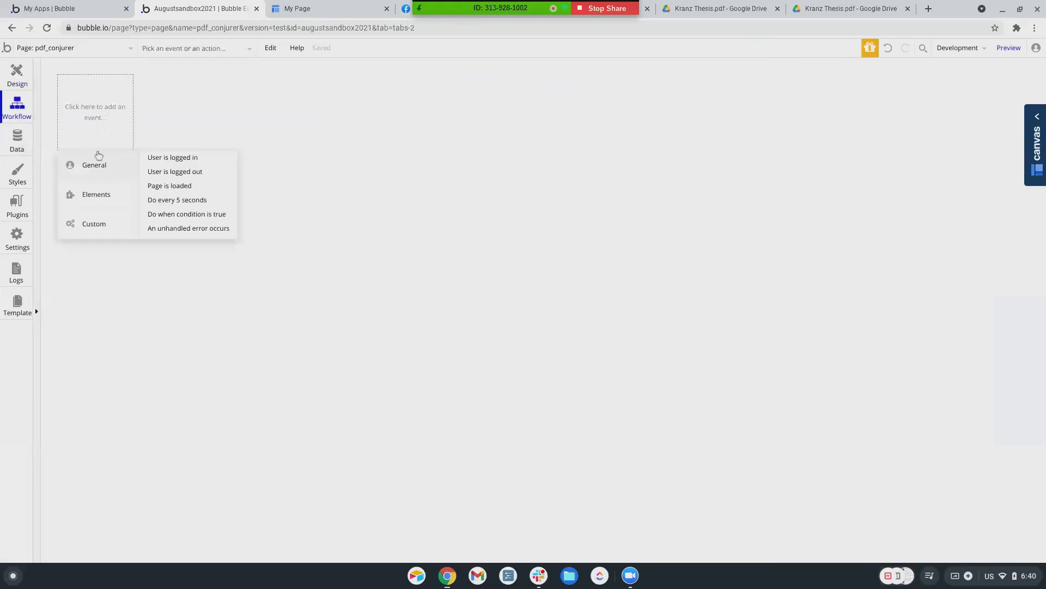
click(25, 72)
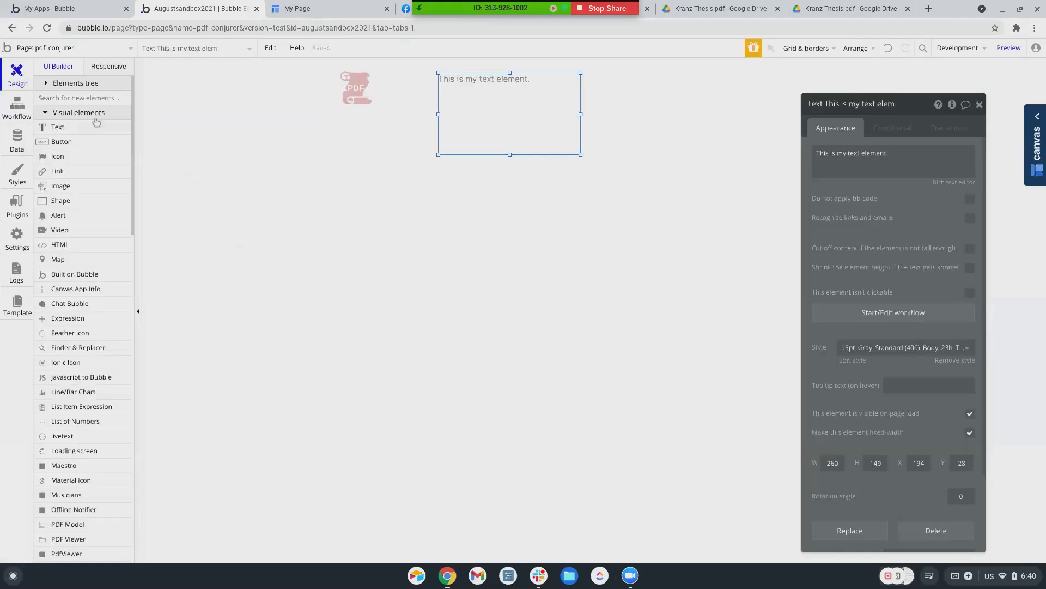
click(62, 142)
drag(384, 203, 453, 240)
text(generate pdf)
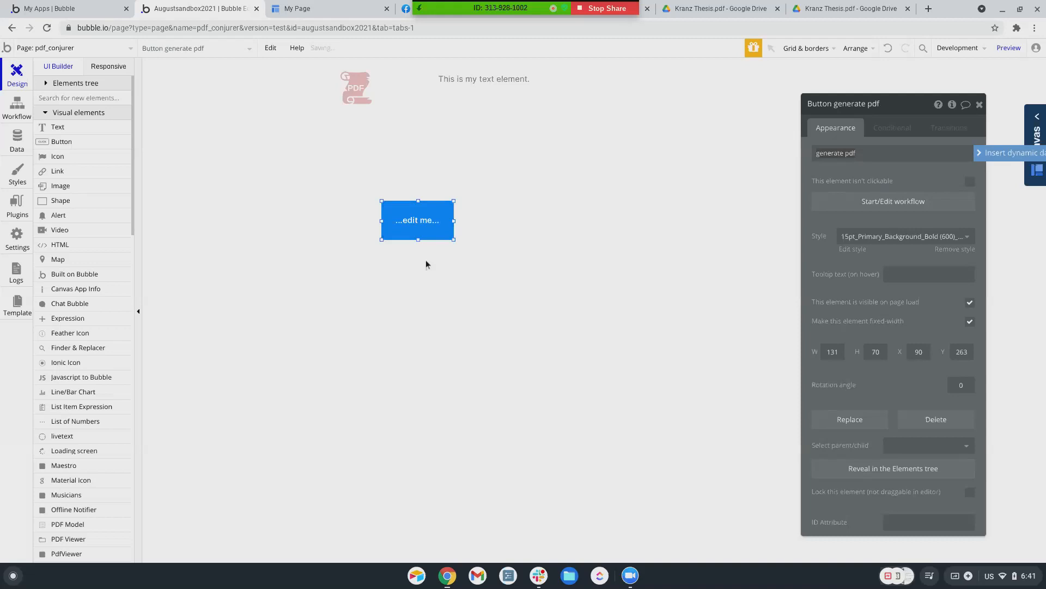
click(853, 201)
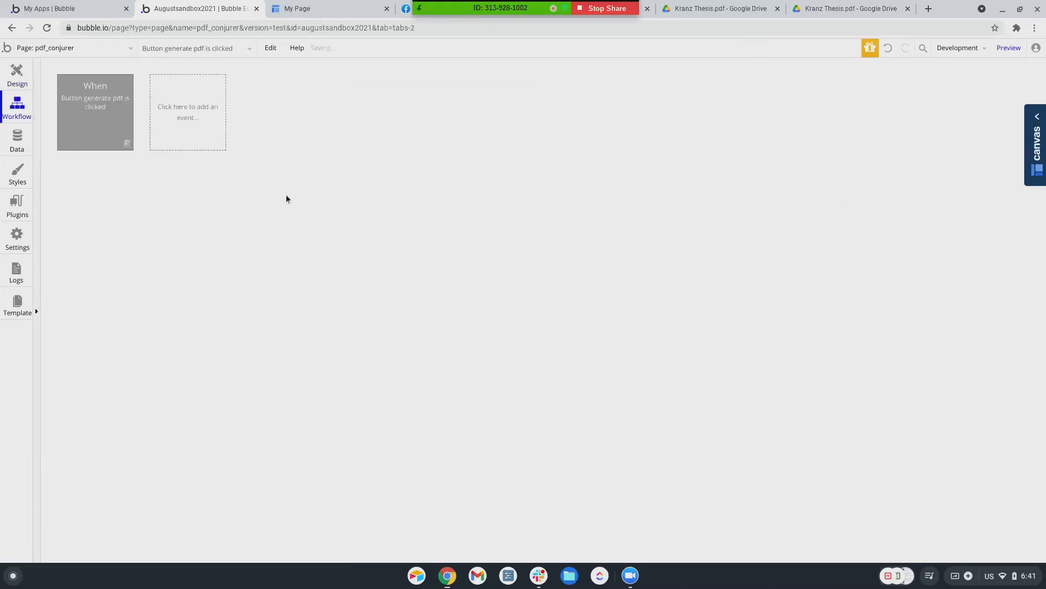
Make Step 1 of the generate pdf workflow 'Start PDFModel A' (A4, Portrait)
click(111, 188)
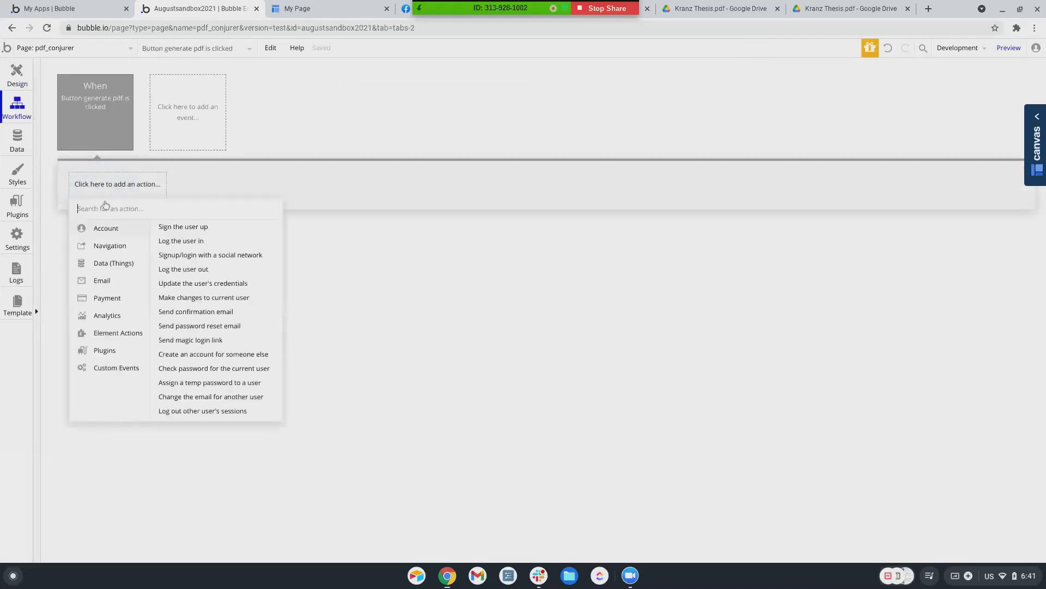
mouse_move(112, 333)
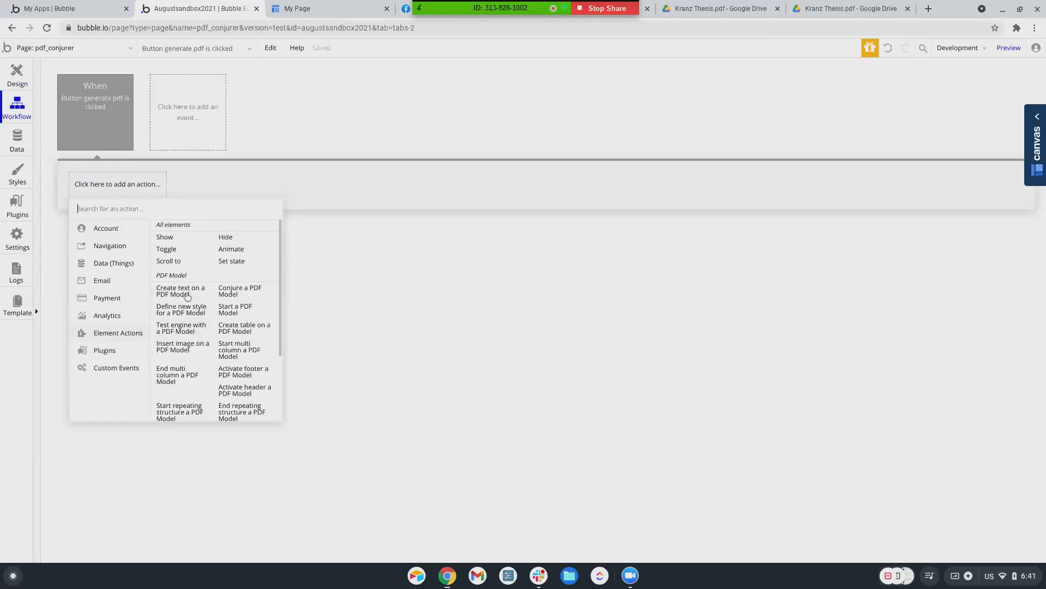
scroll(240, 303, down, 1)
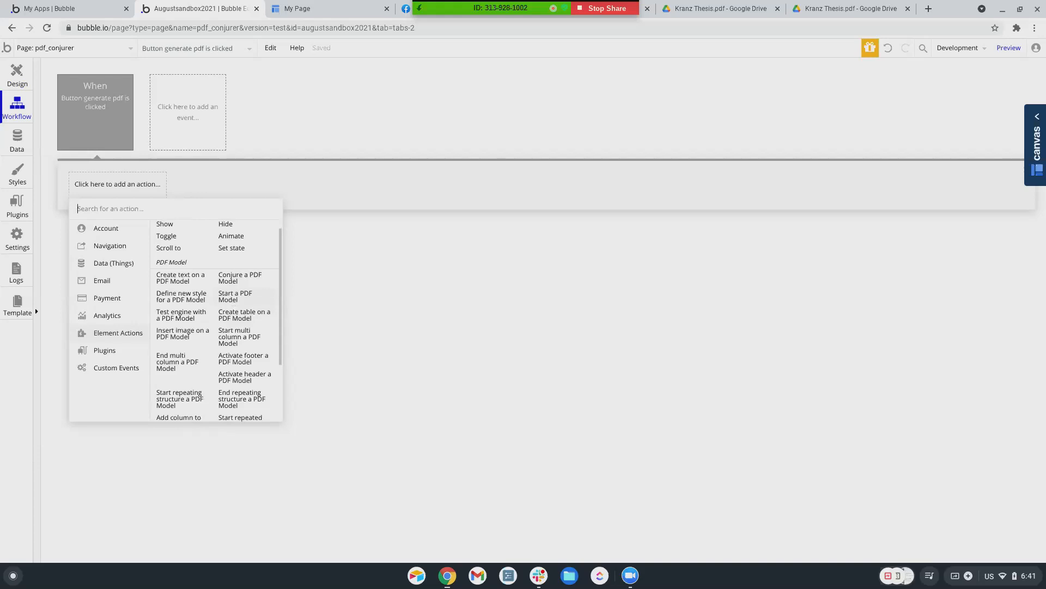
click(233, 298)
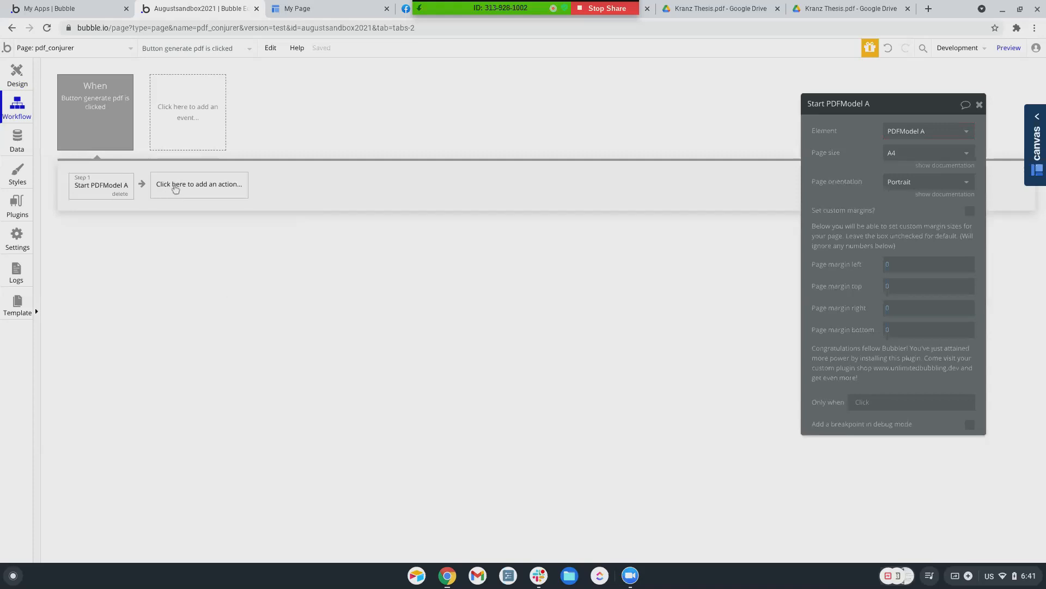
click(167, 186)
mouse_move(182, 333)
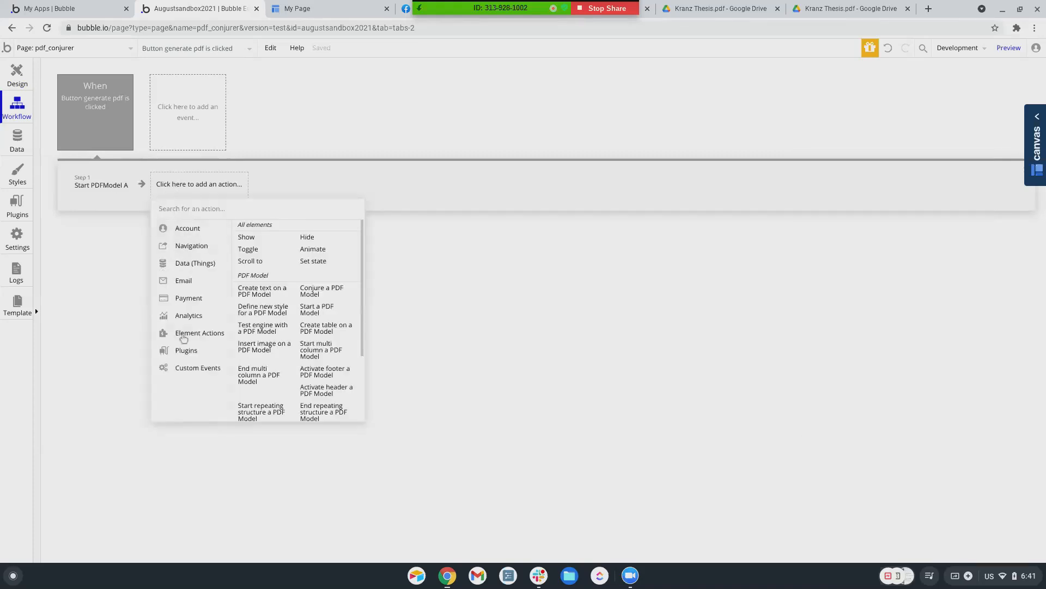
scroll(254, 297, down, 2)
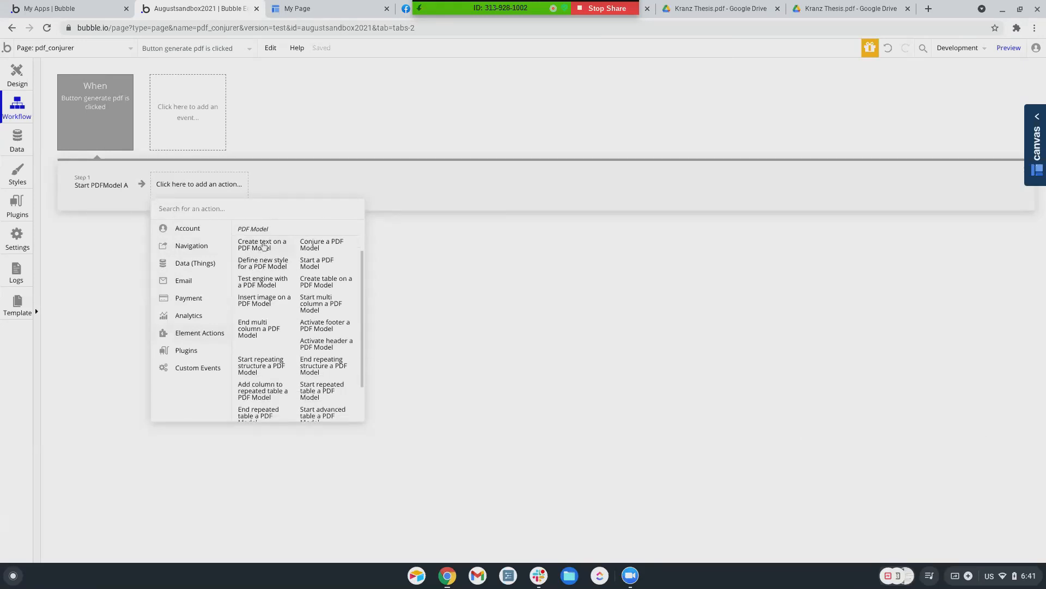
Add Step 2 'Create text on PDFModel A' and focus its Text field
click(264, 246)
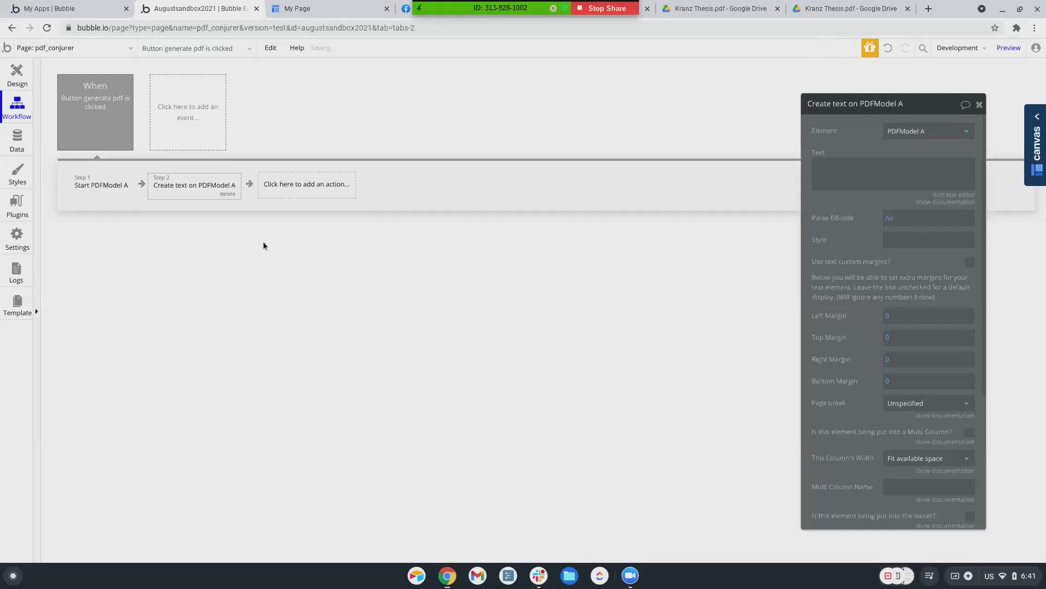
click(880, 169)
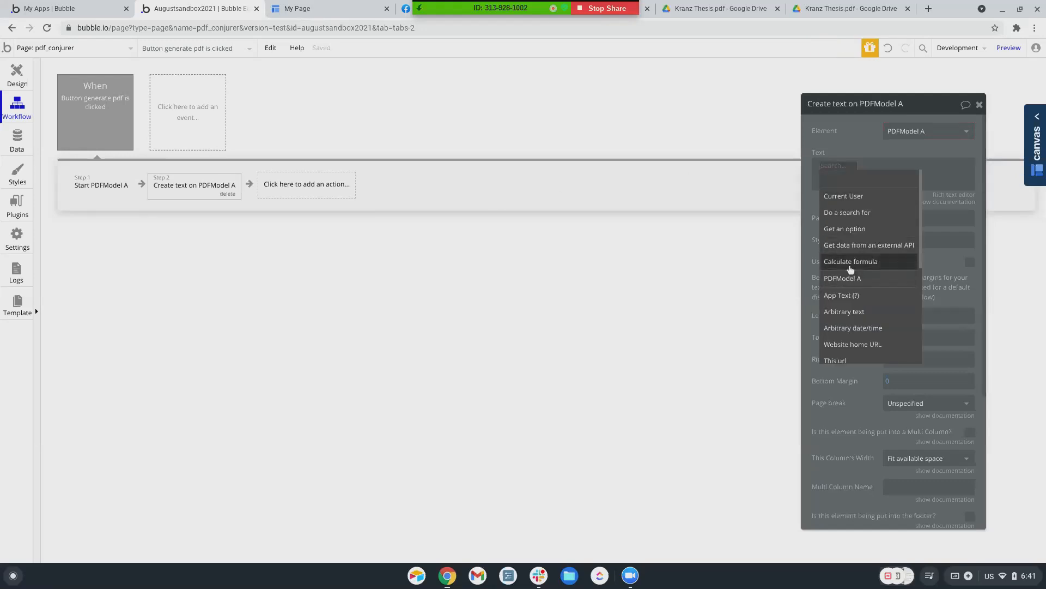
scroll(848, 209, down, 3)
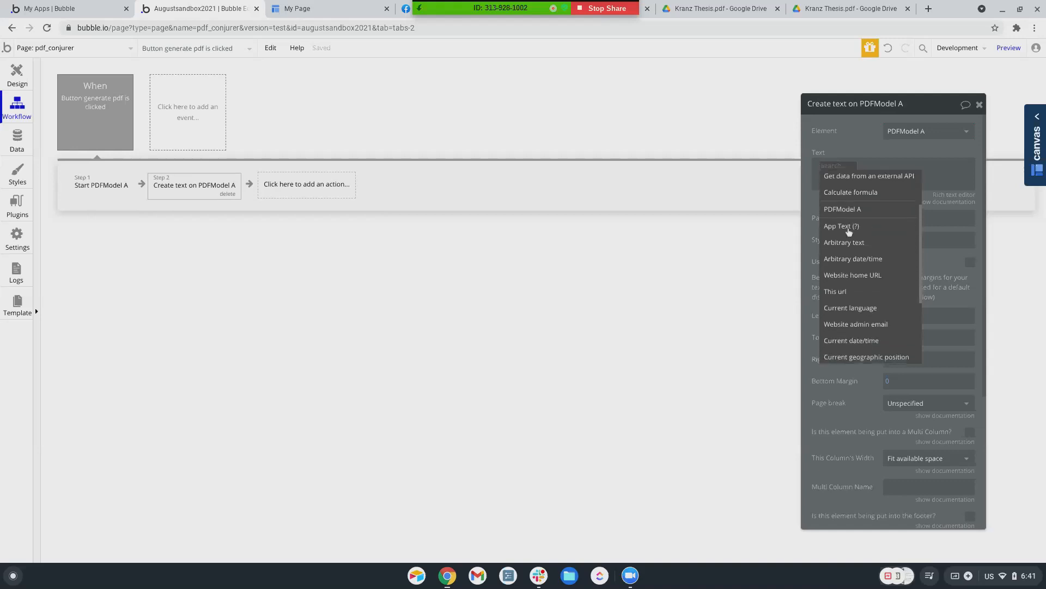
scroll(849, 232, up, 3)
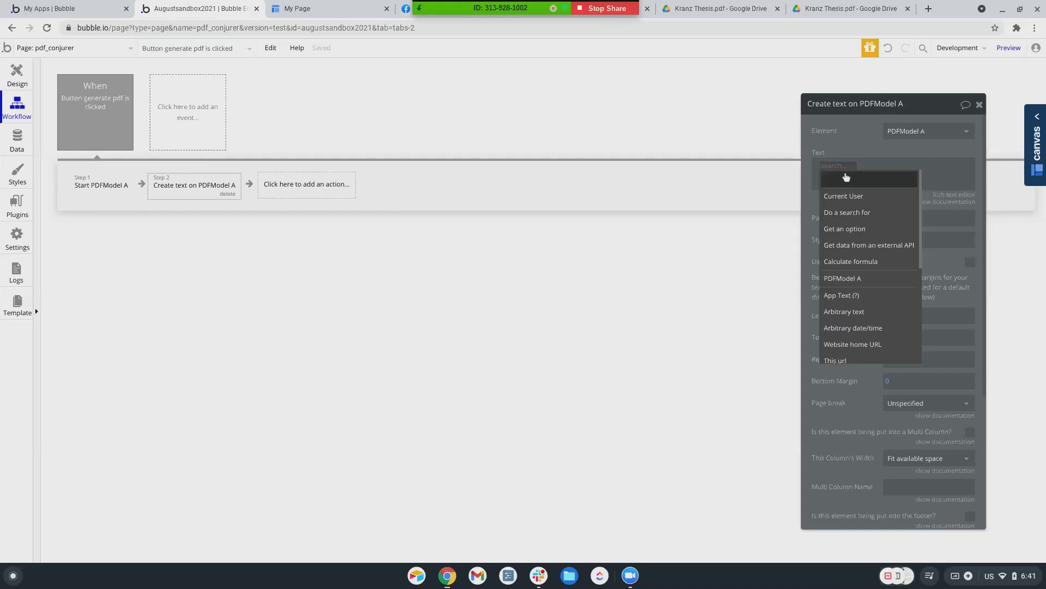
click(844, 172)
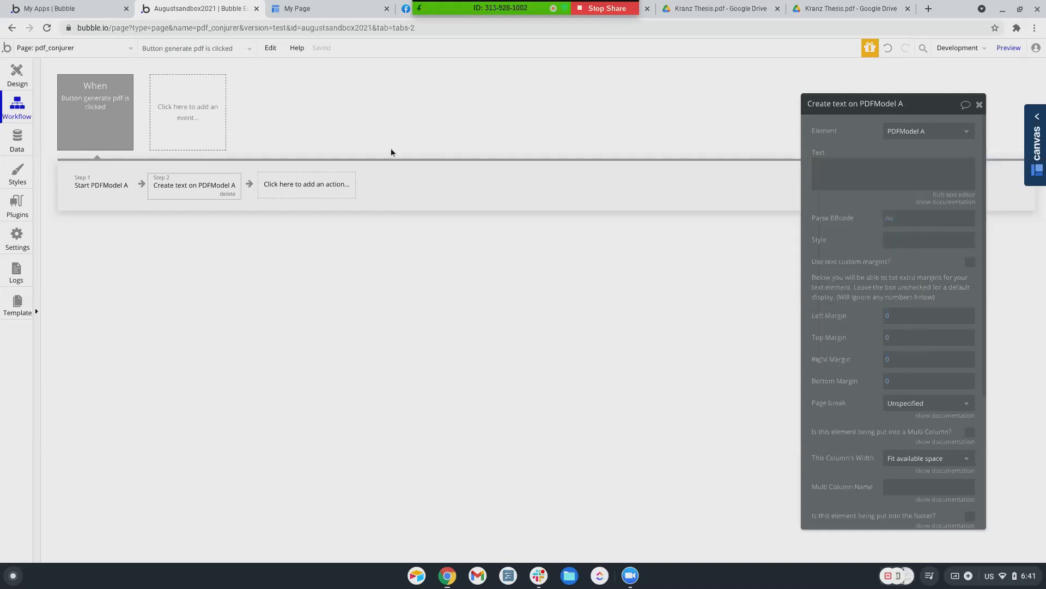
click(832, 176)
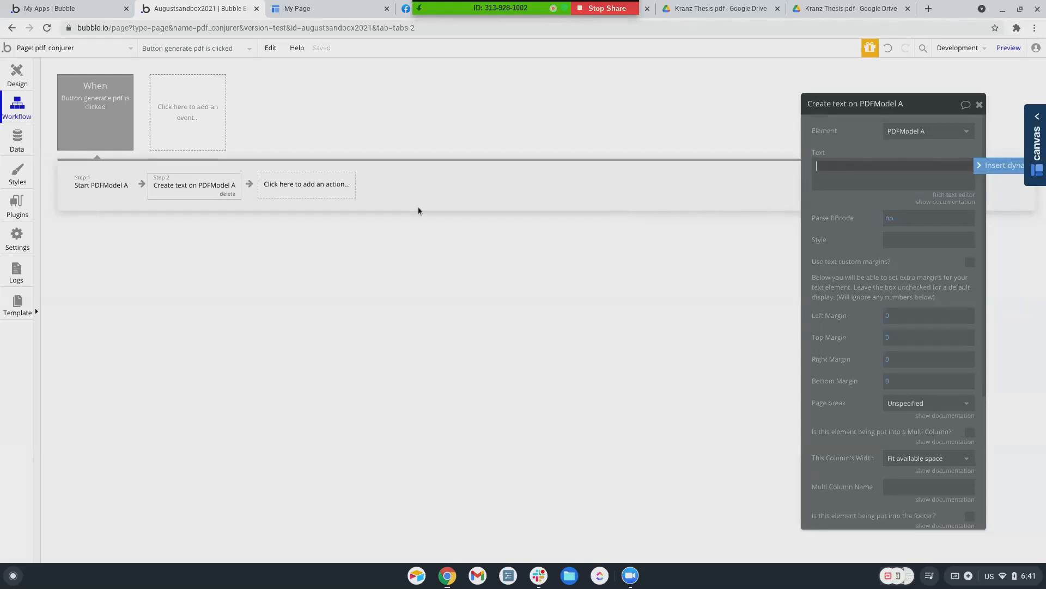
click(16, 83)
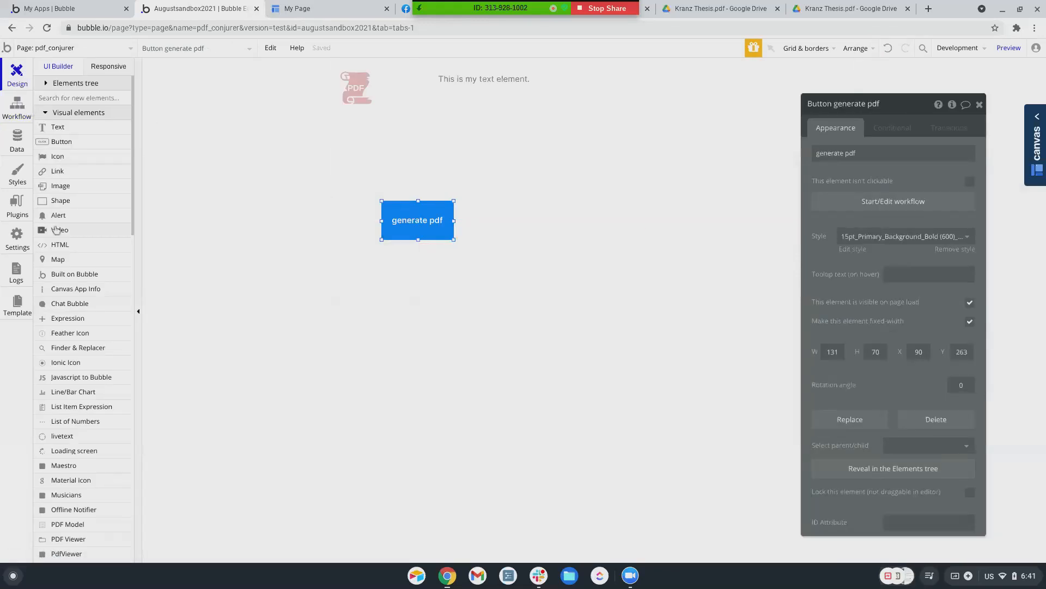
Draw an input above the generate pdf button with initial content 'This is my input'
scroll(77, 273, down, 3)
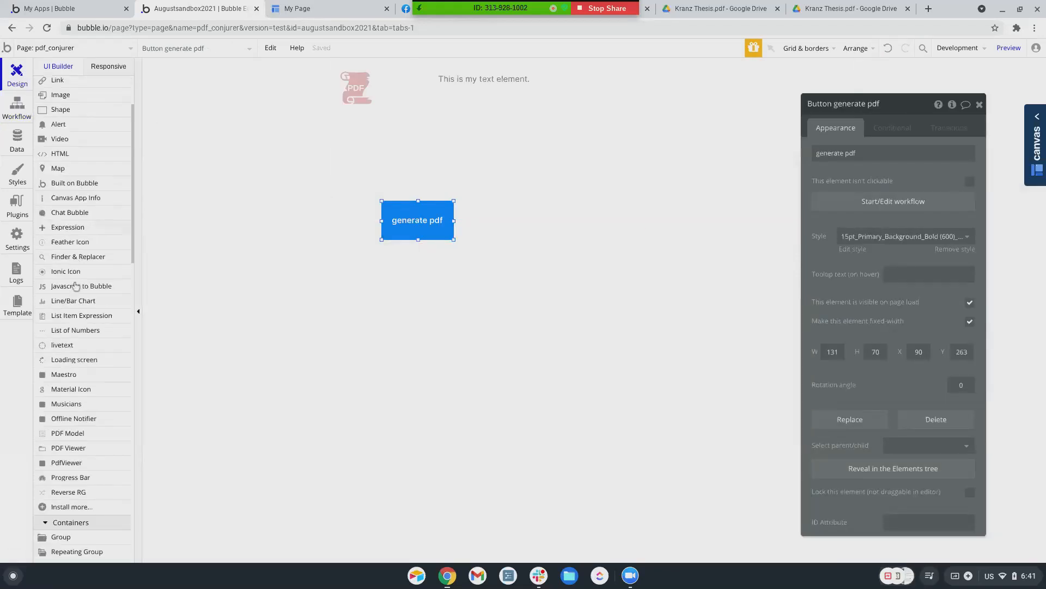
scroll(75, 285, down, 3)
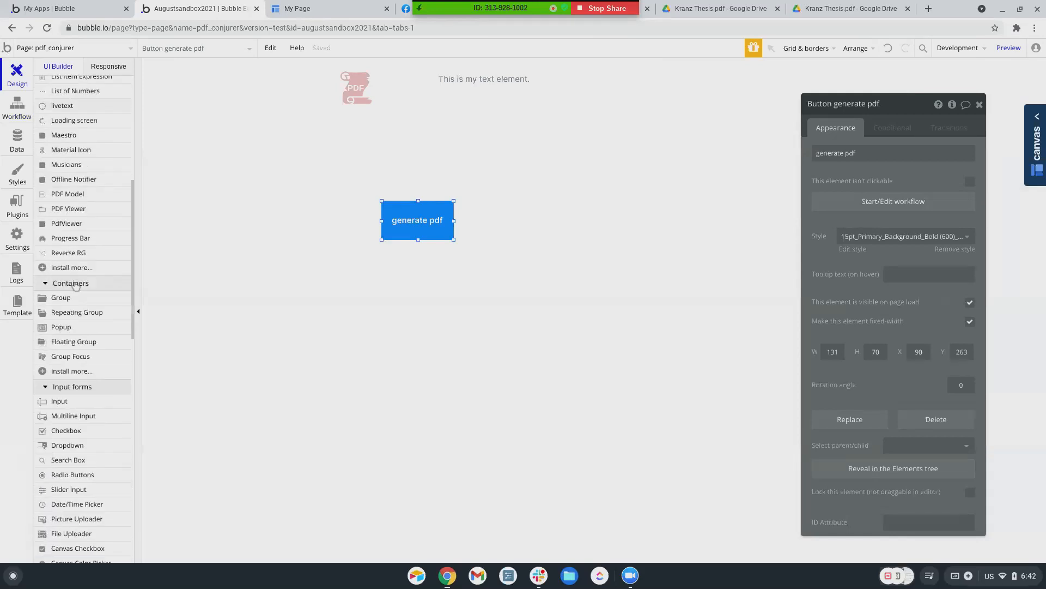
click(59, 402)
drag(483, 130, 611, 197)
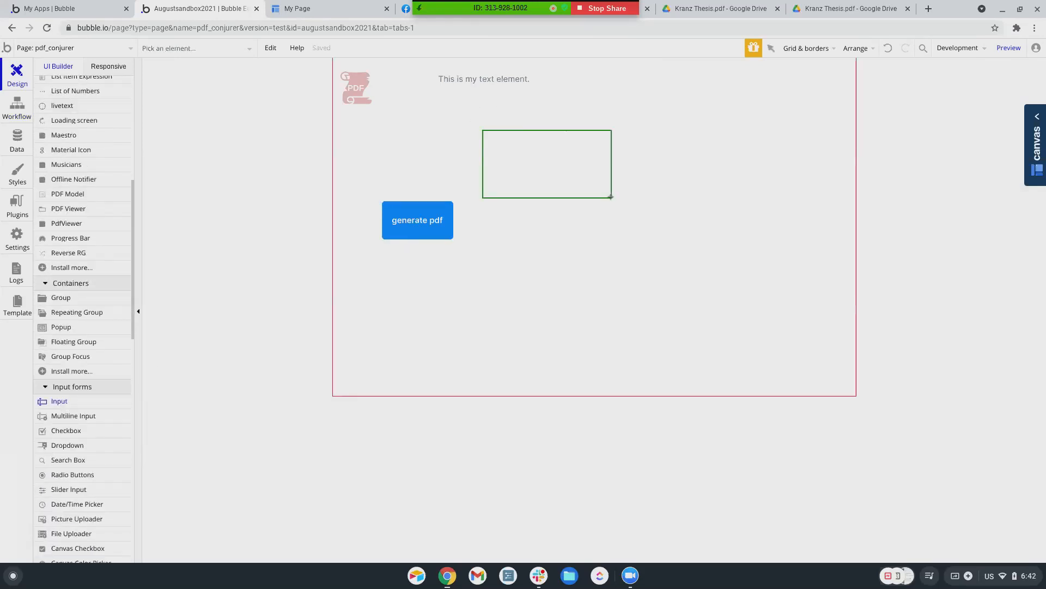
text(Th)
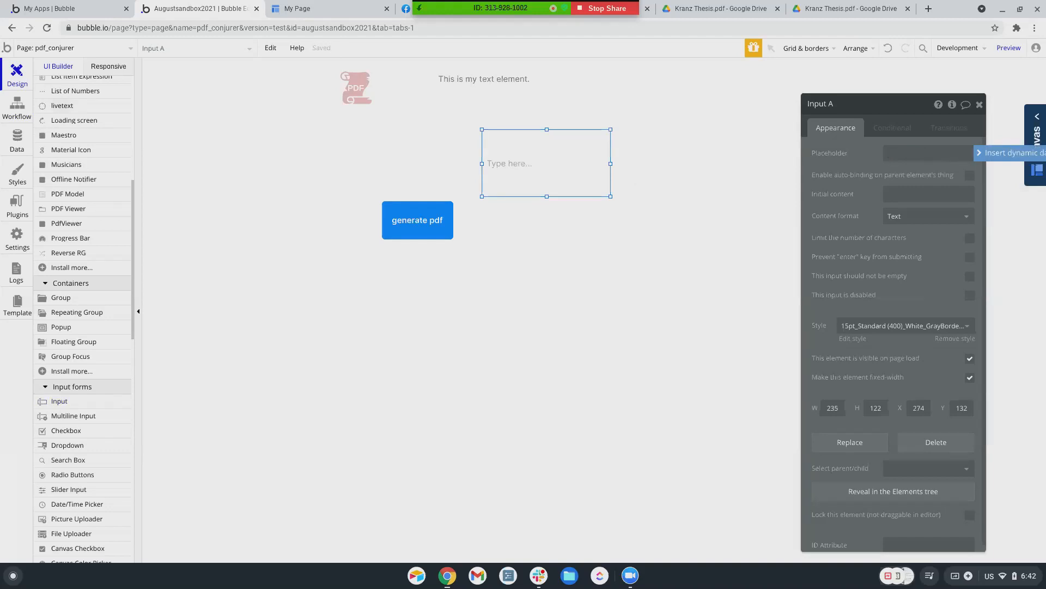
click(897, 196)
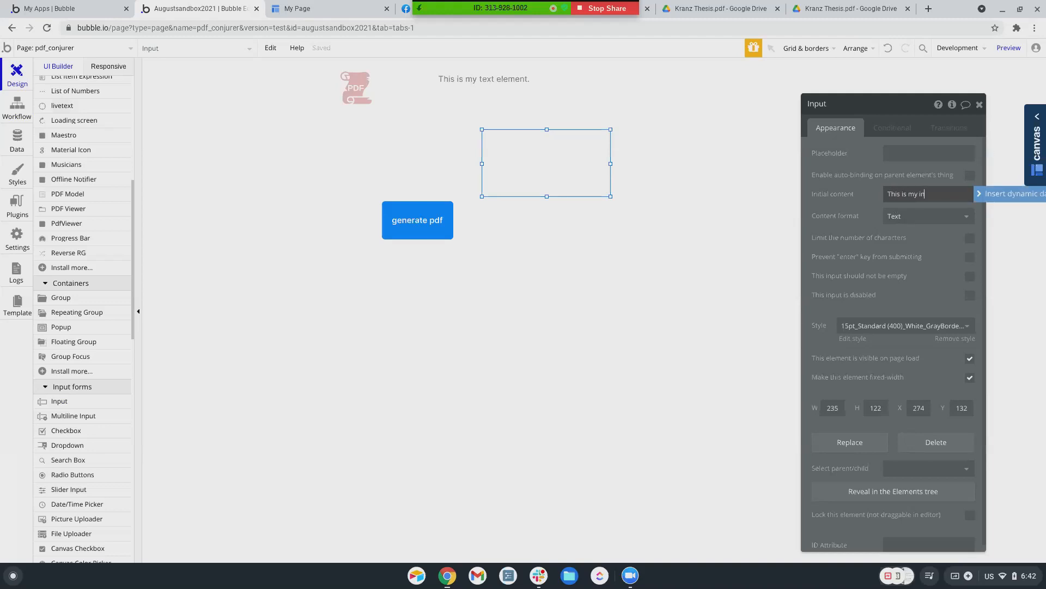
click(858, 202)
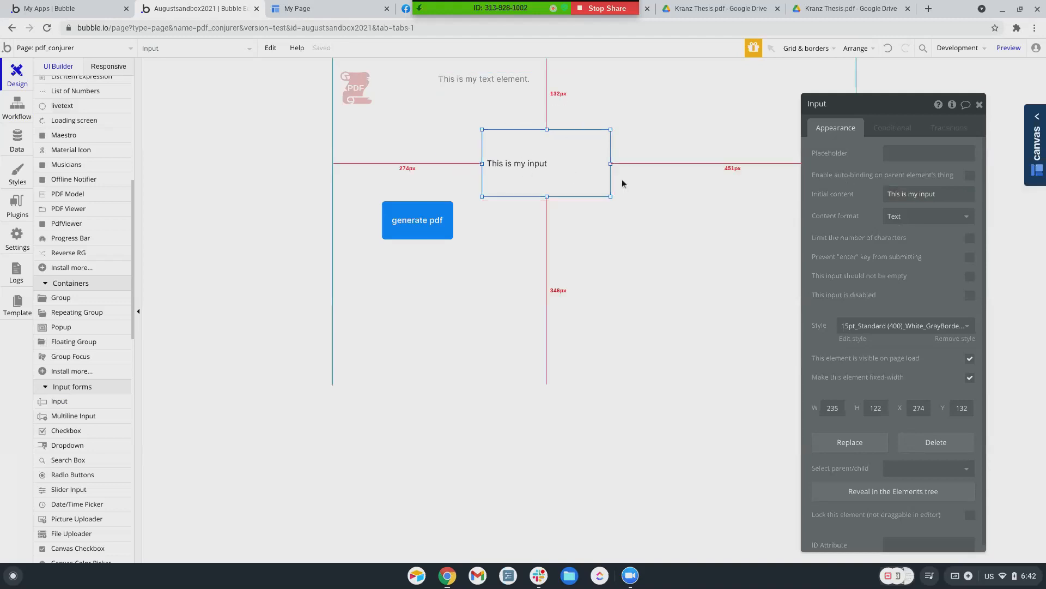
click(18, 109)
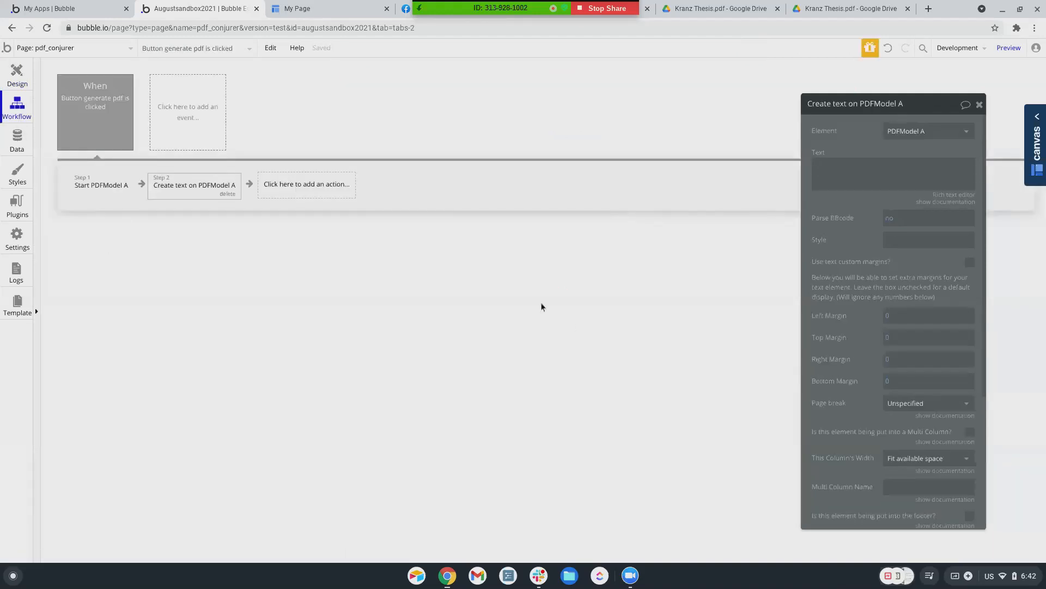
Set Step 2's text to the Input element's value
click(907, 180)
click(1009, 167)
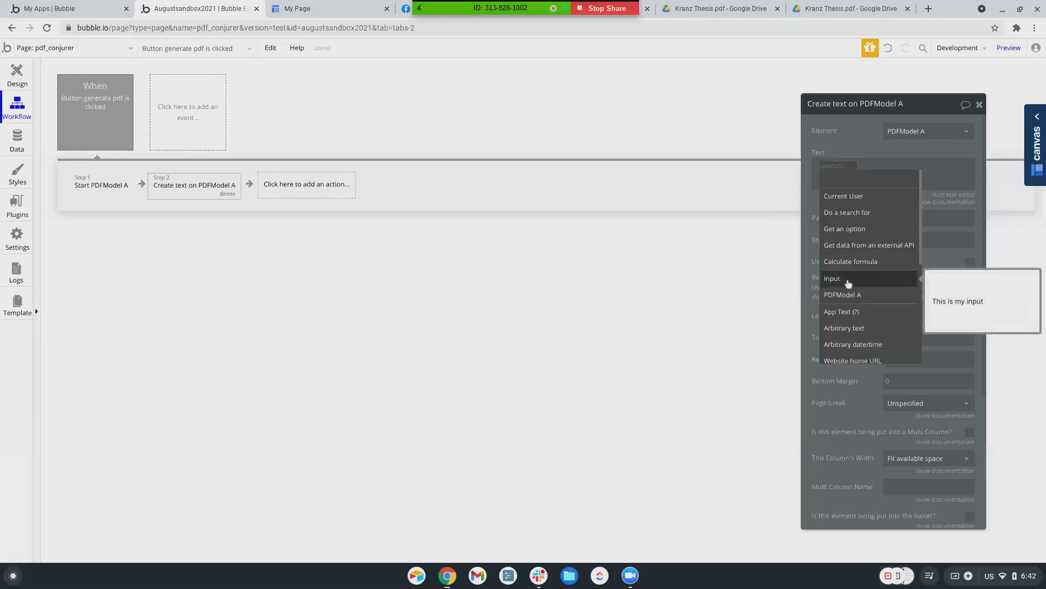
click(848, 283)
click(850, 199)
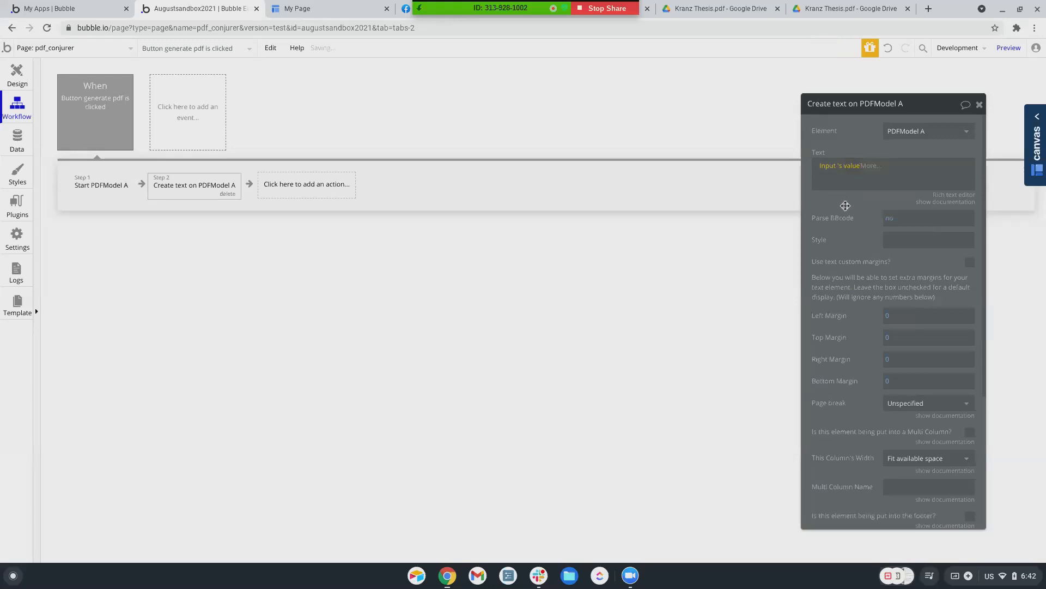
Add Step 3 'Conjure PDFModel A' with file name 'file' and preview the page
click(308, 185)
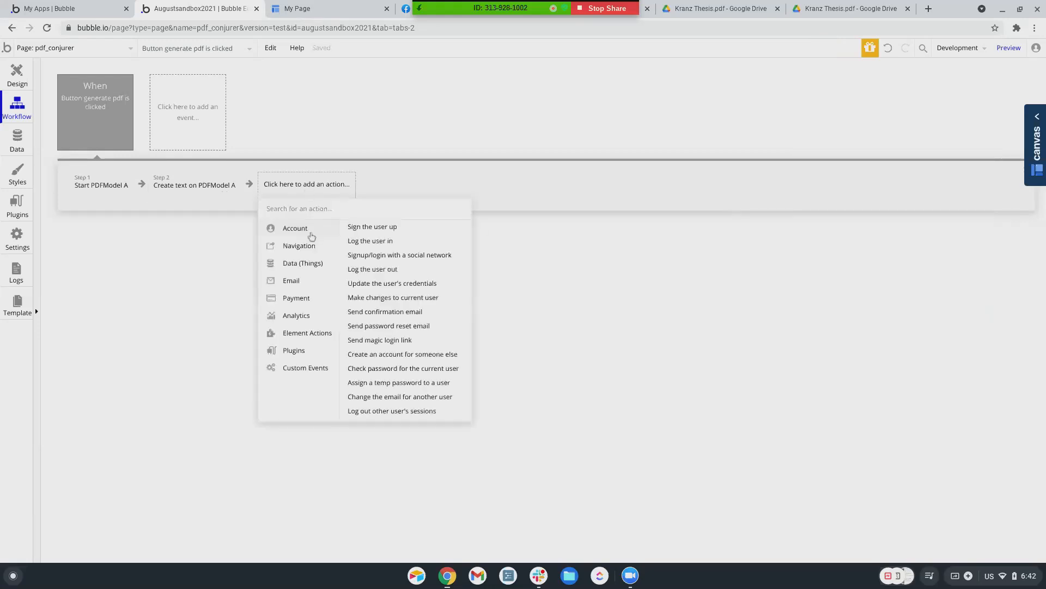
mouse_move(312, 335)
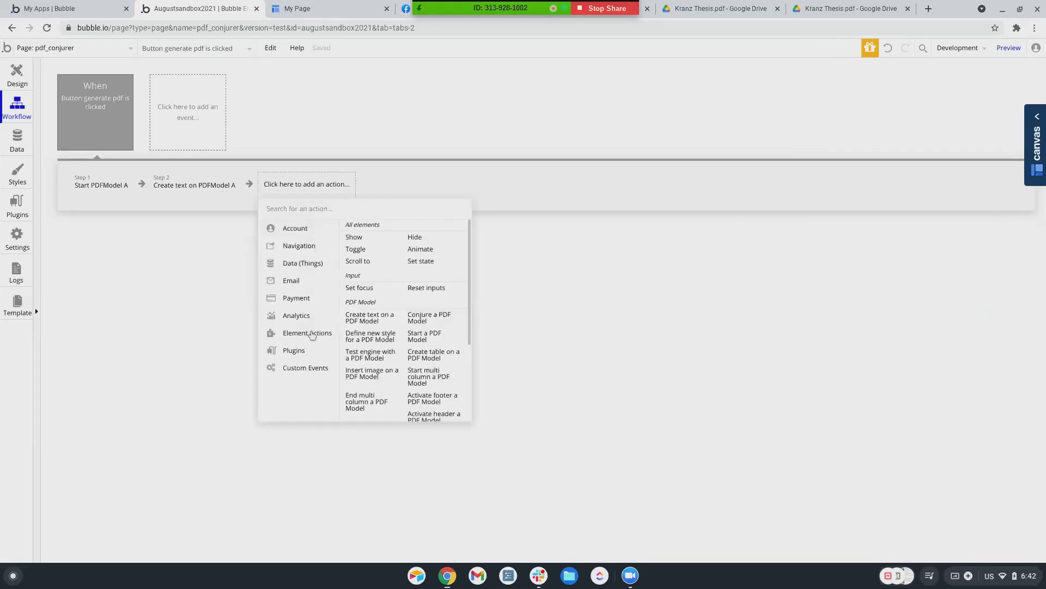
click(429, 318)
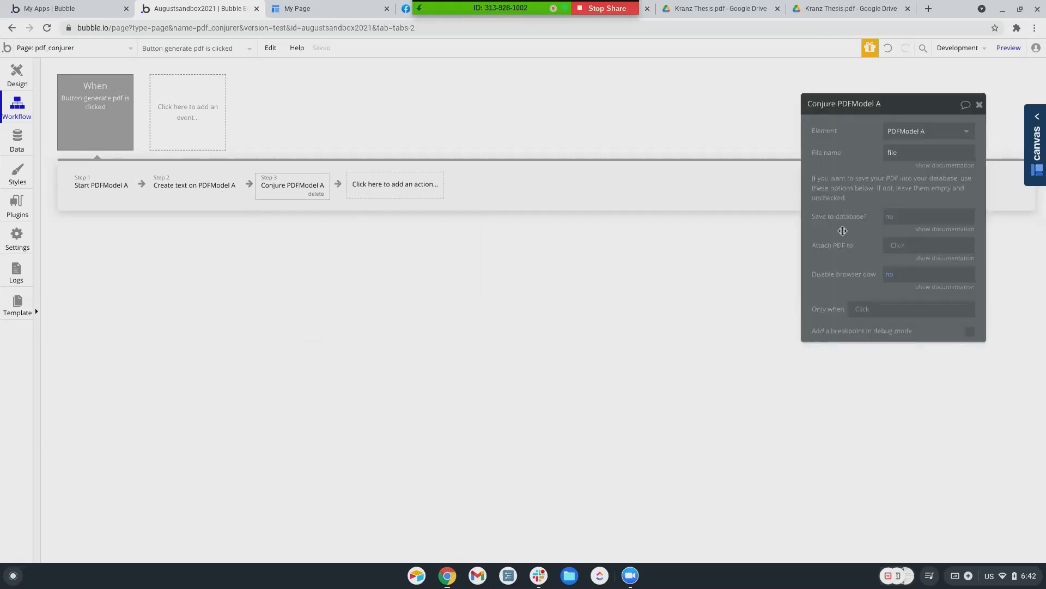
click(1009, 47)
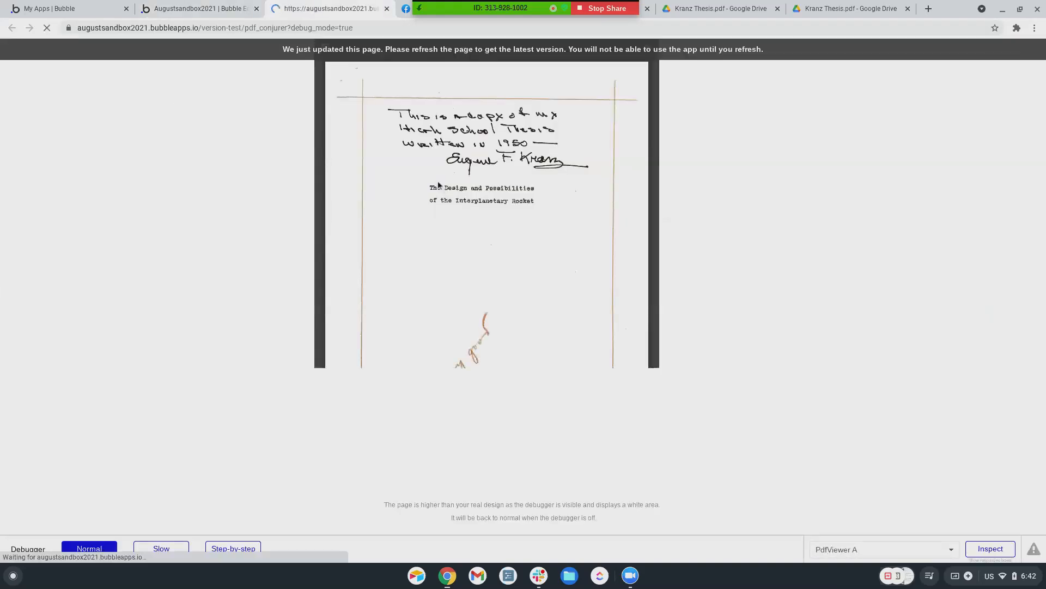
Test generate pdf in preview with 'I want a pdf of this', dismiss the bug alert, return to the editor
drag(481, 144, 409, 147)
text(I want a pdf of this)
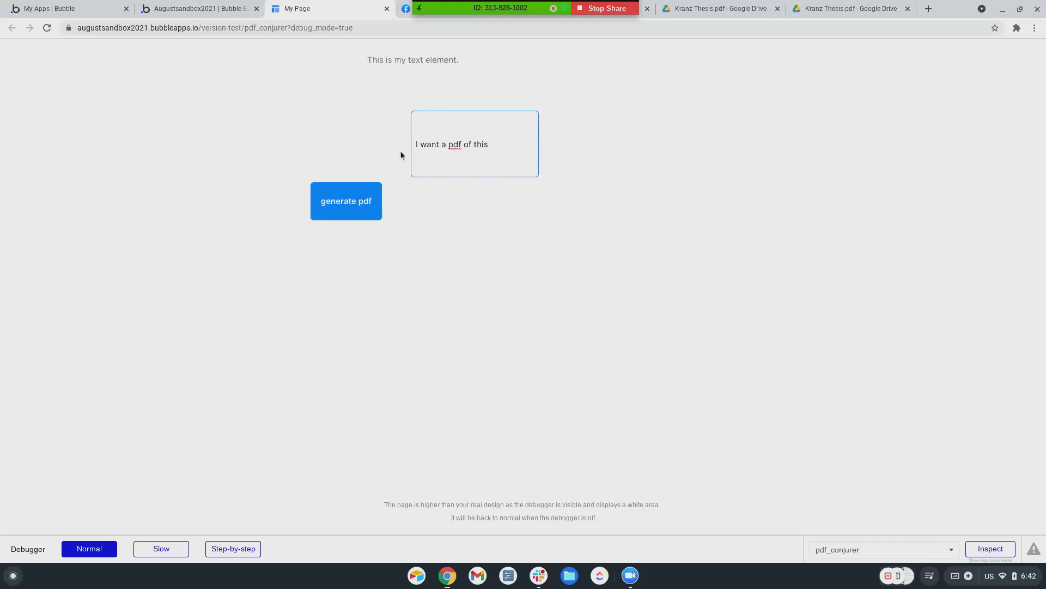
click(347, 208)
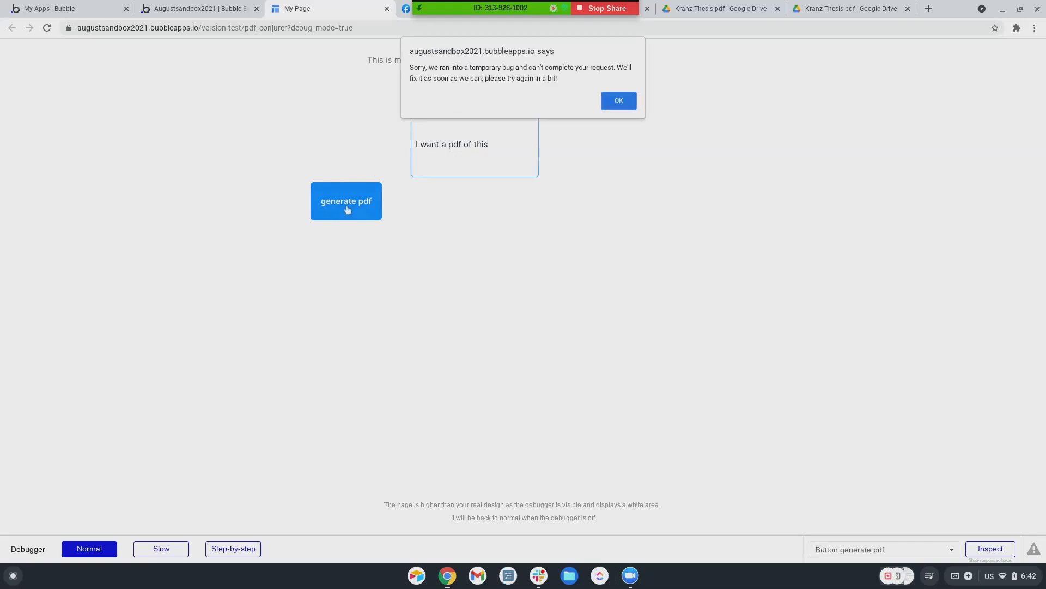
click(611, 106)
click(187, 10)
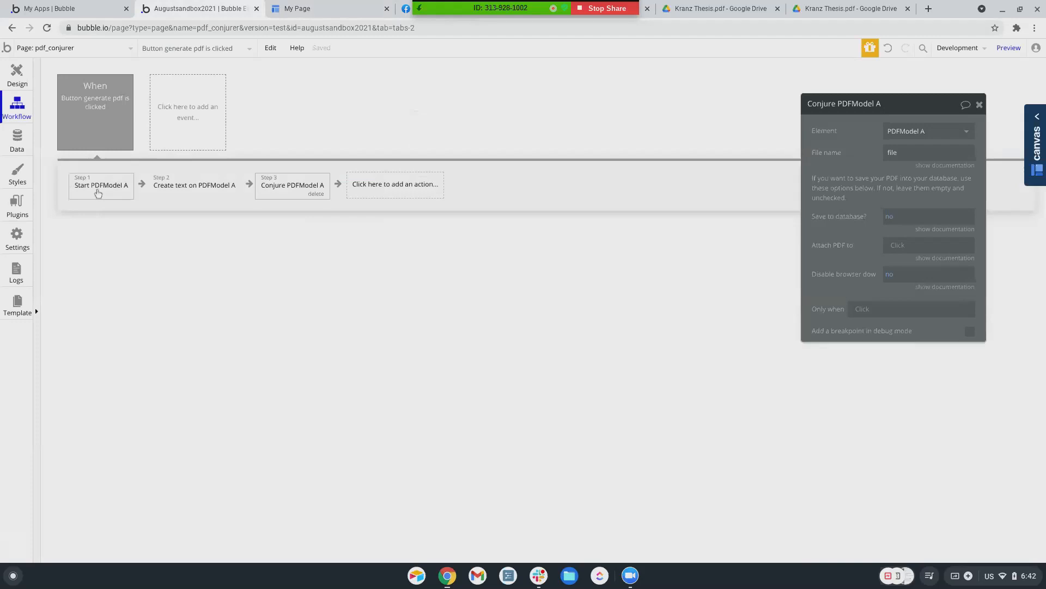
click(99, 186)
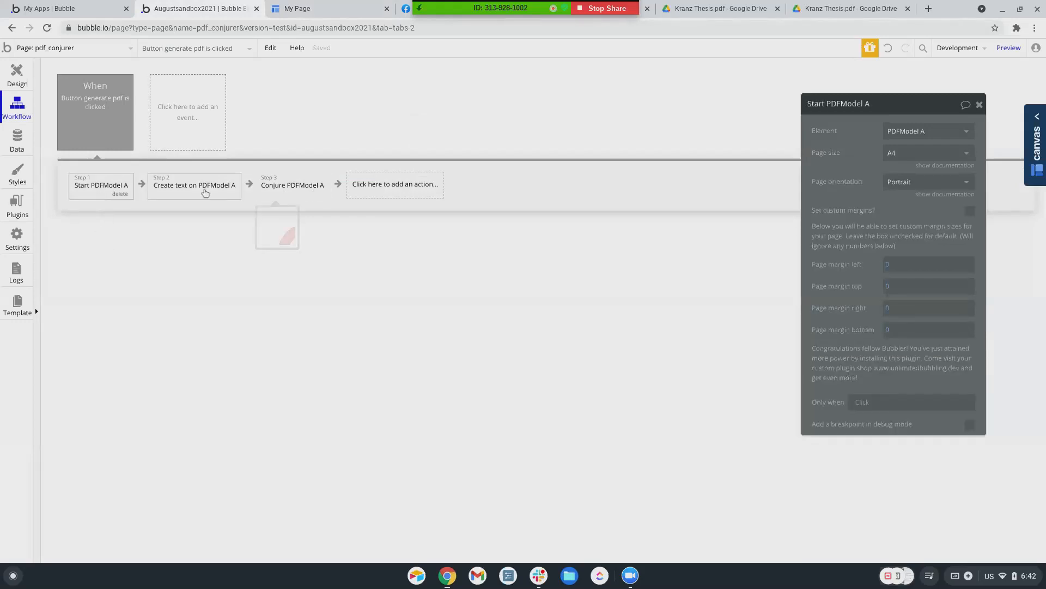
click(198, 190)
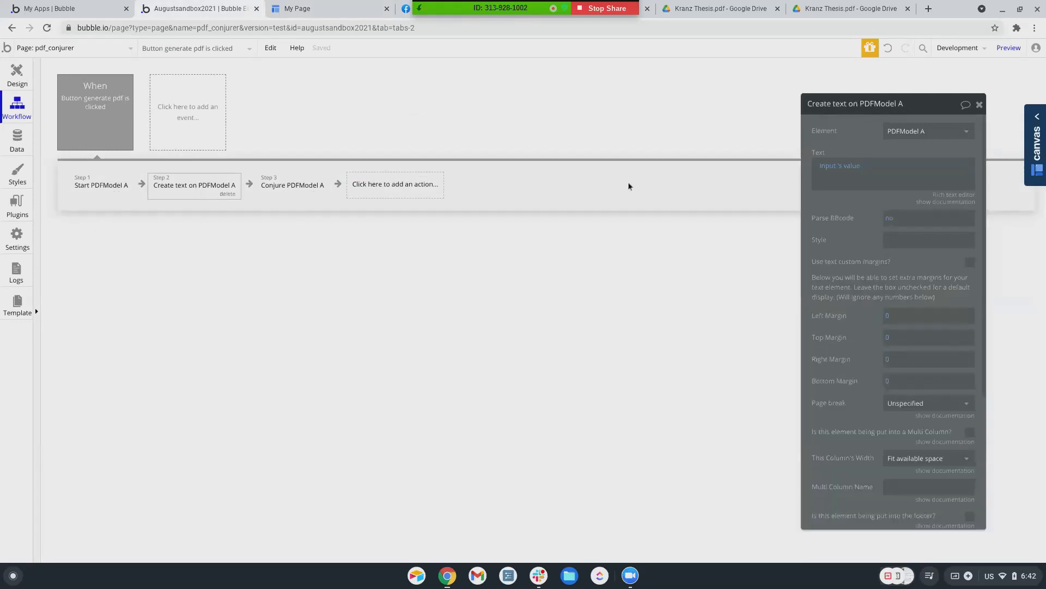
scroll(872, 431, down, 3)
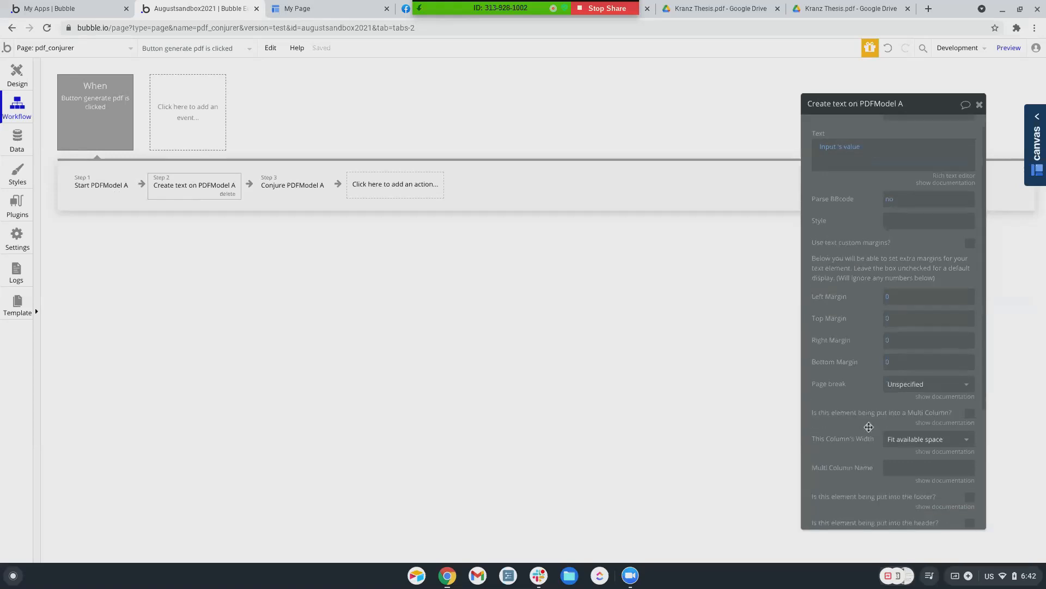
scroll(869, 425, down, 1)
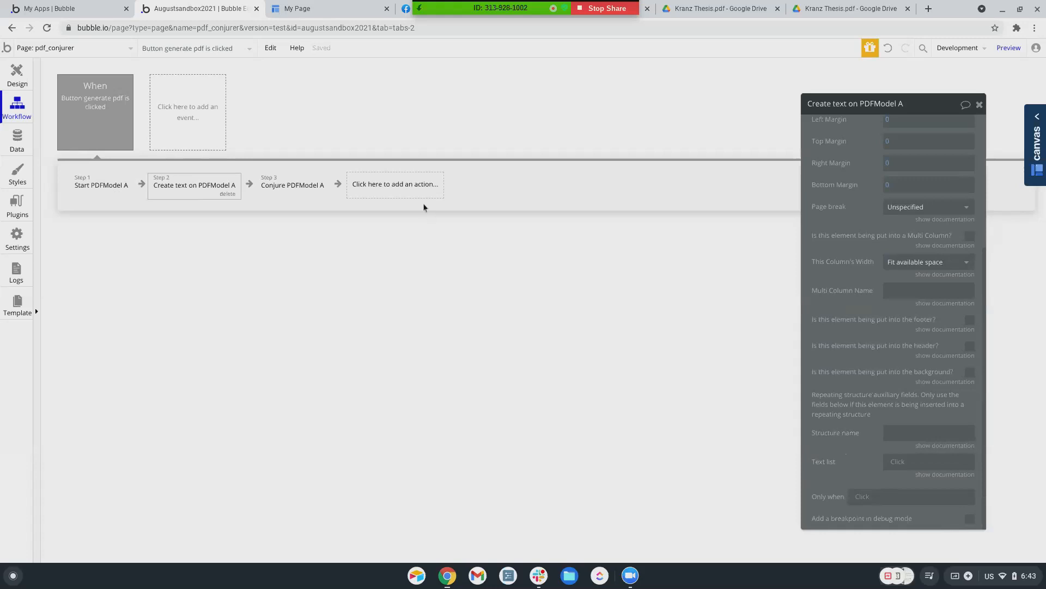
click(312, 190)
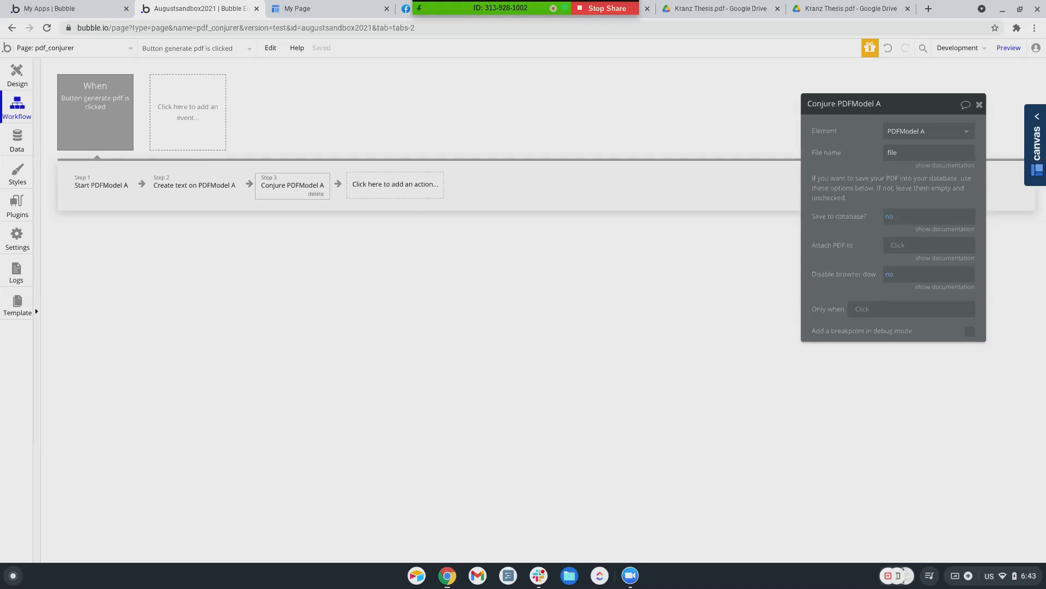
click(218, 188)
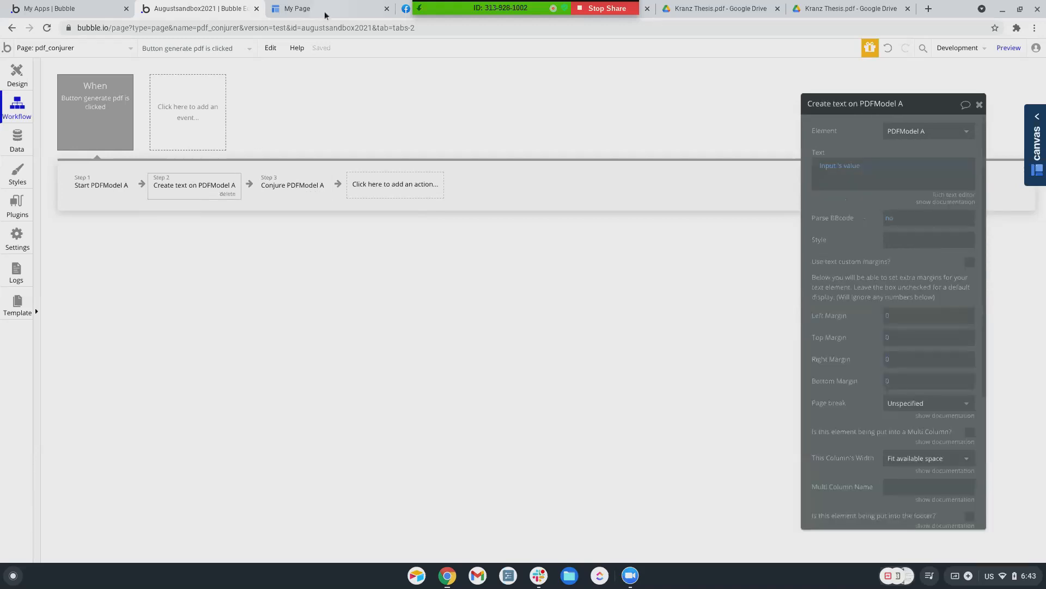
click(326, 13)
click(374, 205)
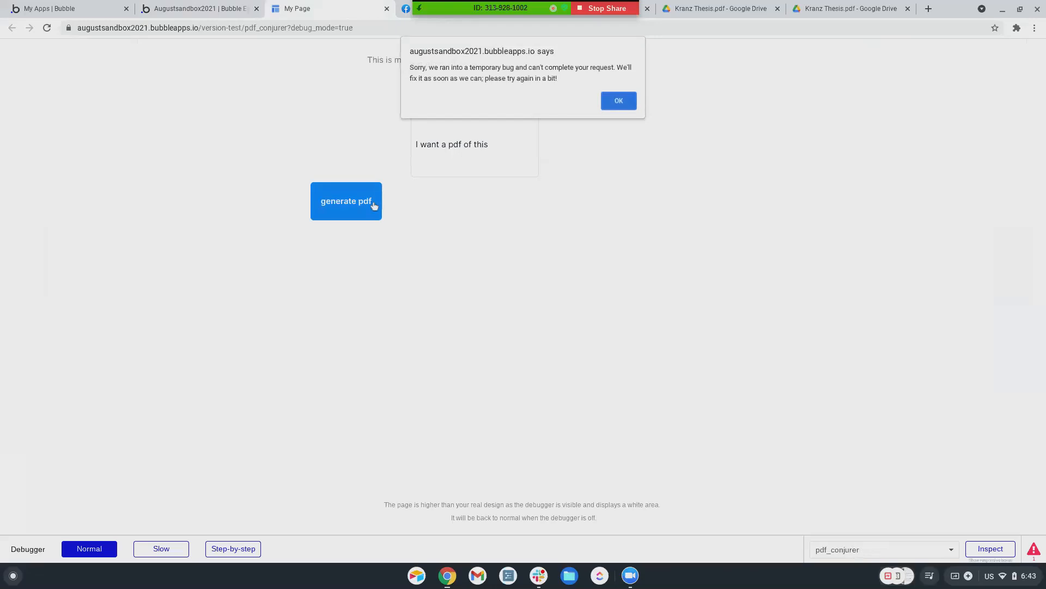
click(176, 11)
click(285, 186)
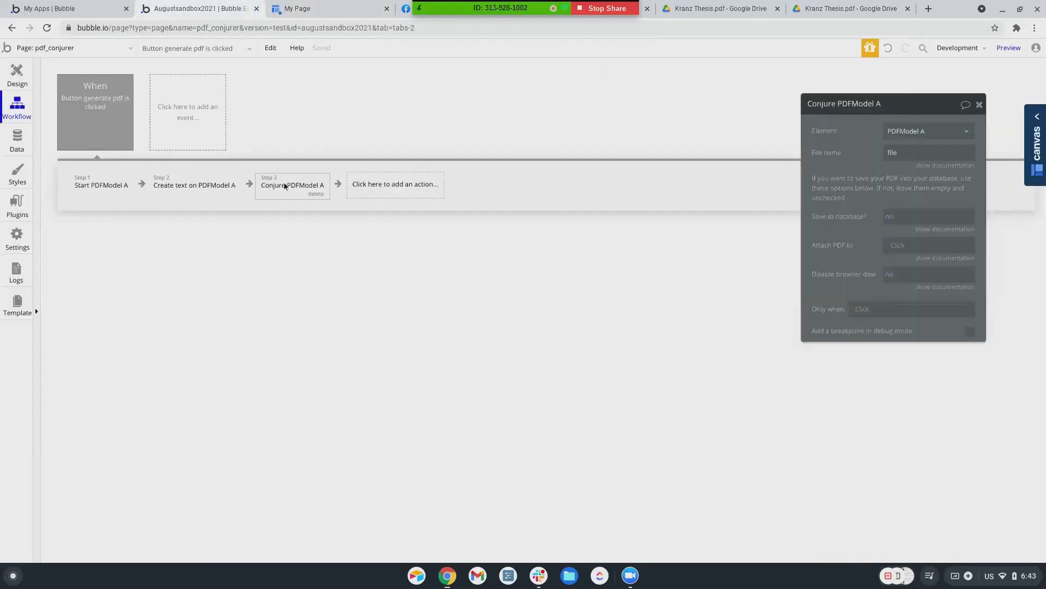
click(204, 192)
click(96, 190)
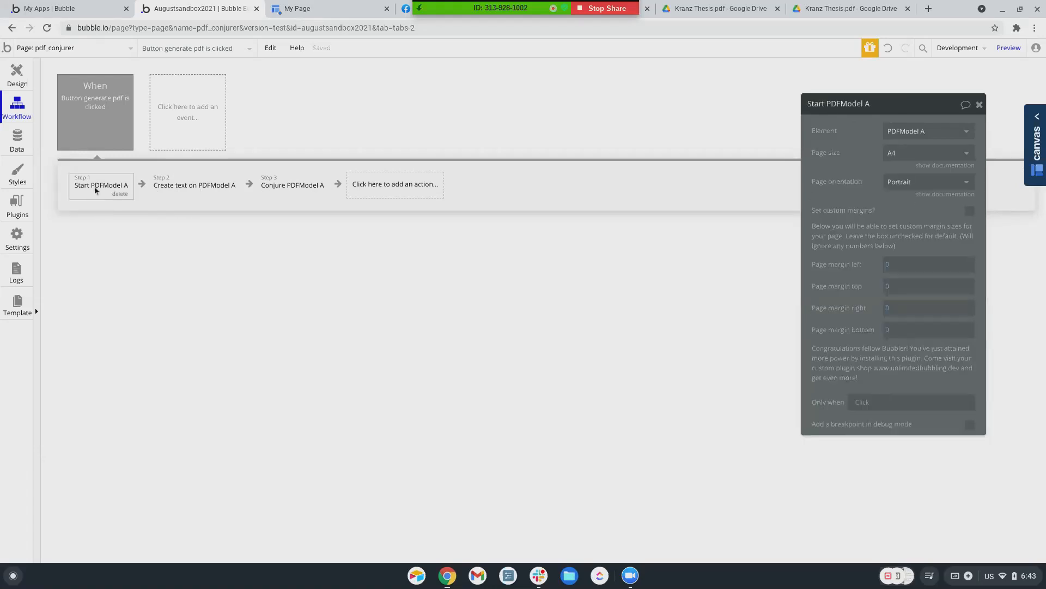
click(162, 191)
click(283, 188)
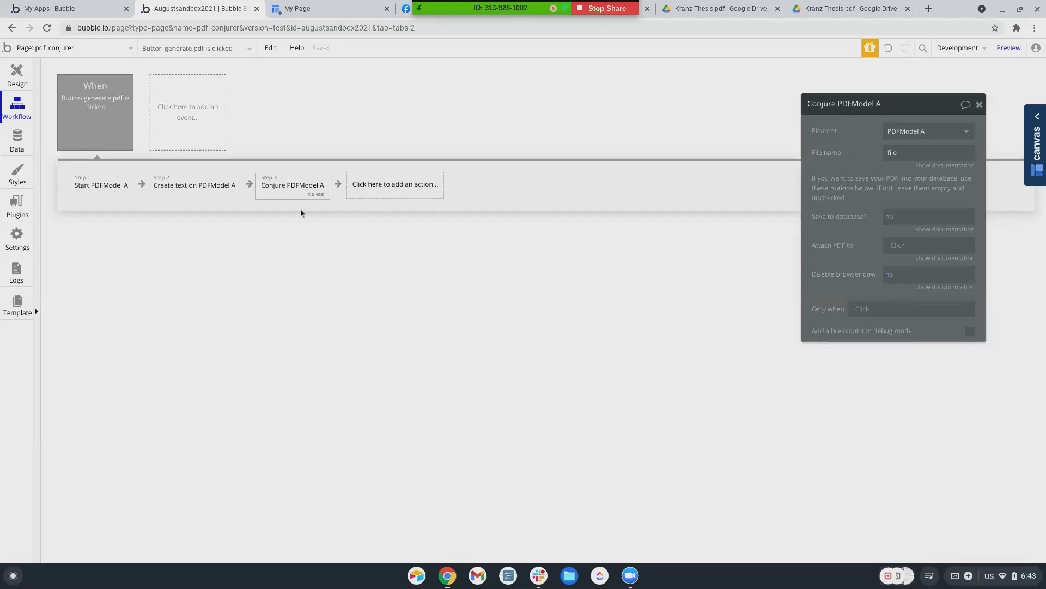
Show the Element Actions list and scroll through its available PDF Model actions
click(365, 184)
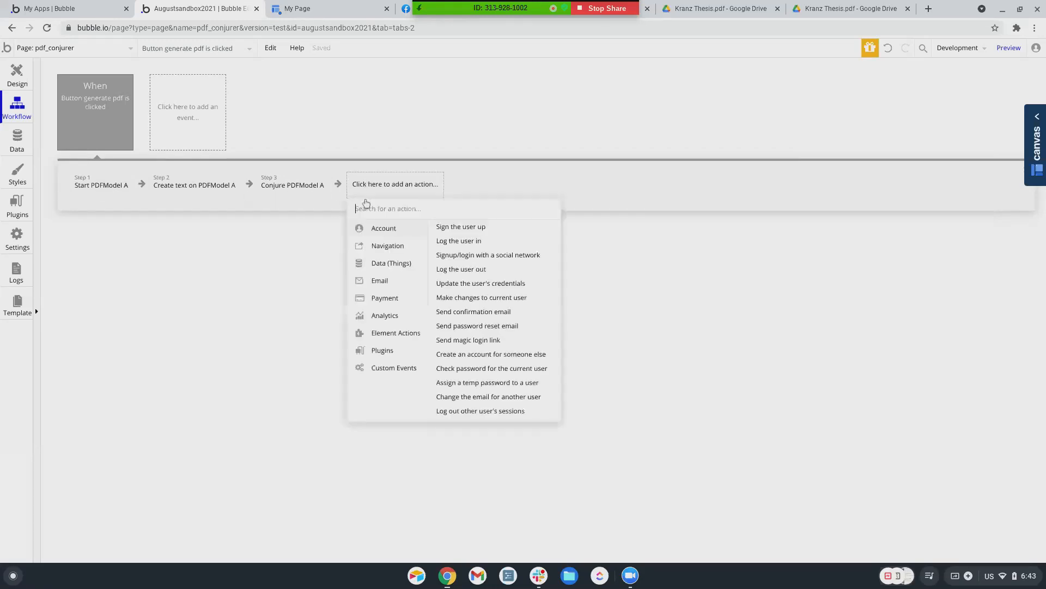
mouse_move(381, 349)
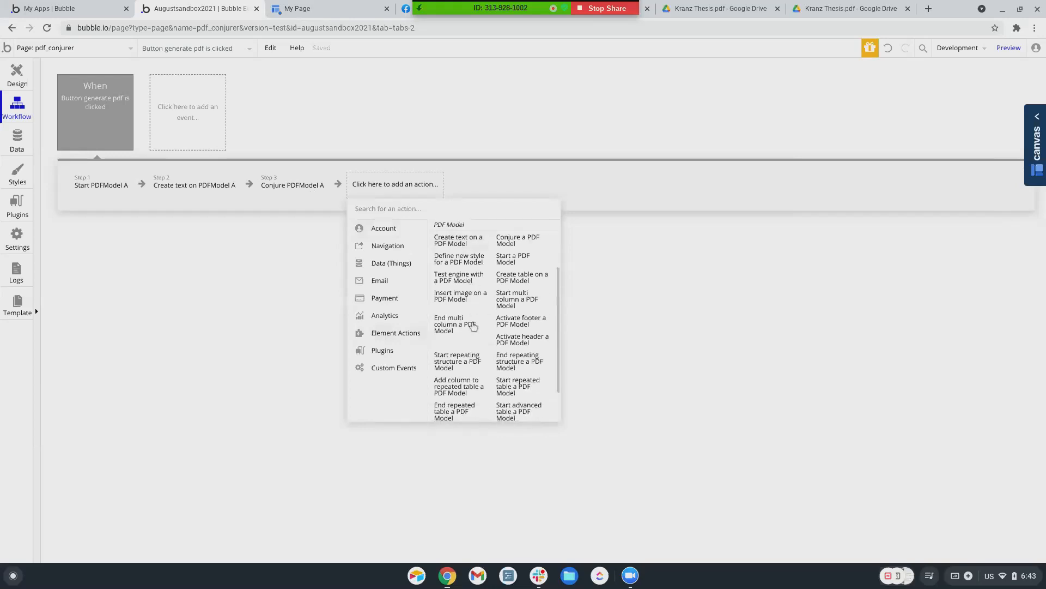
scroll(507, 257, down, 1)
scroll(517, 242, up, 1)
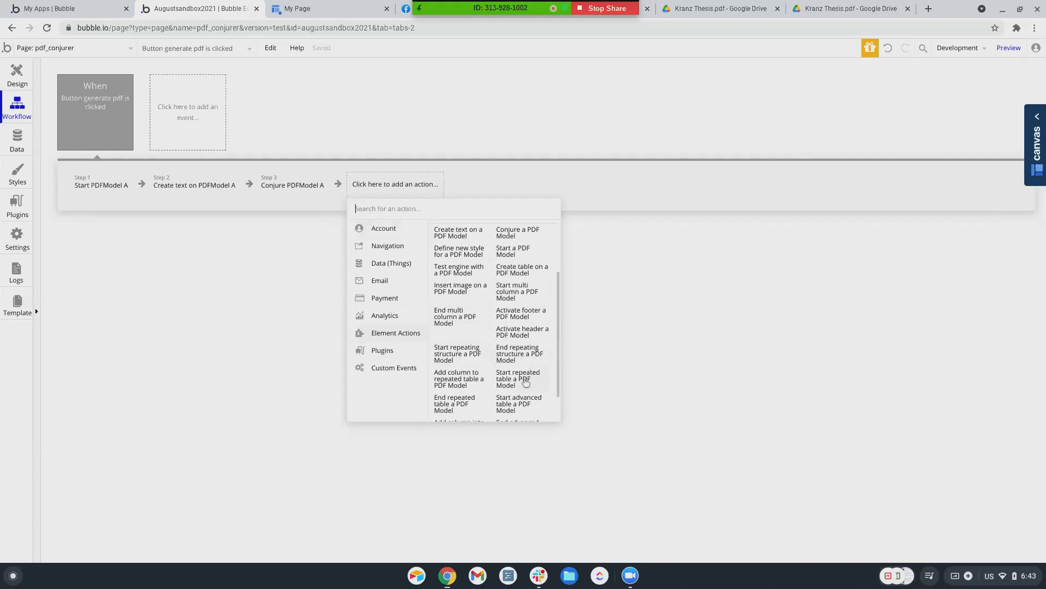
scroll(443, 376, down, 1)
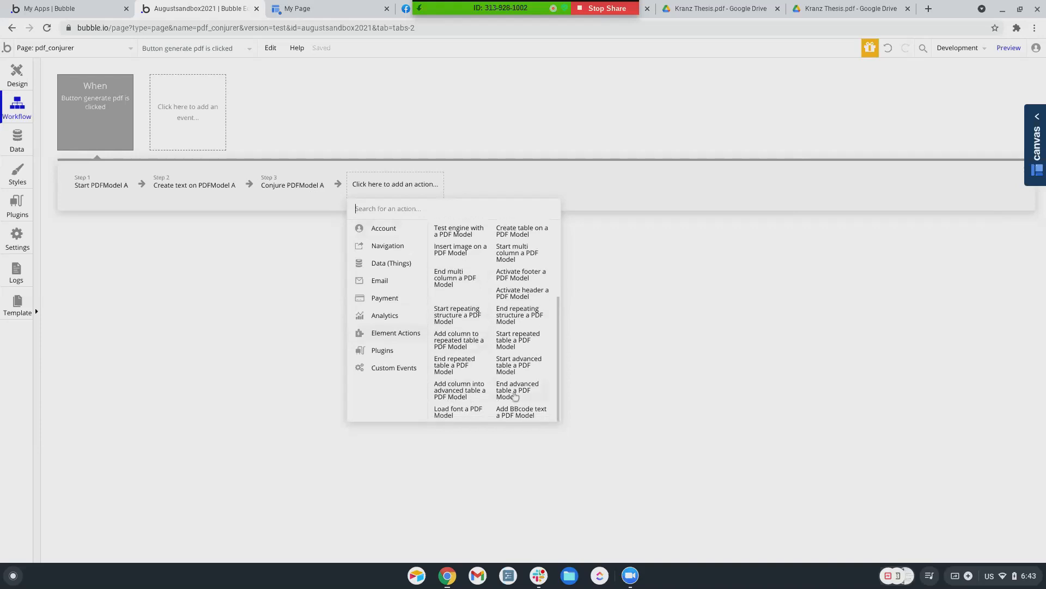
scroll(511, 349, up, 3)
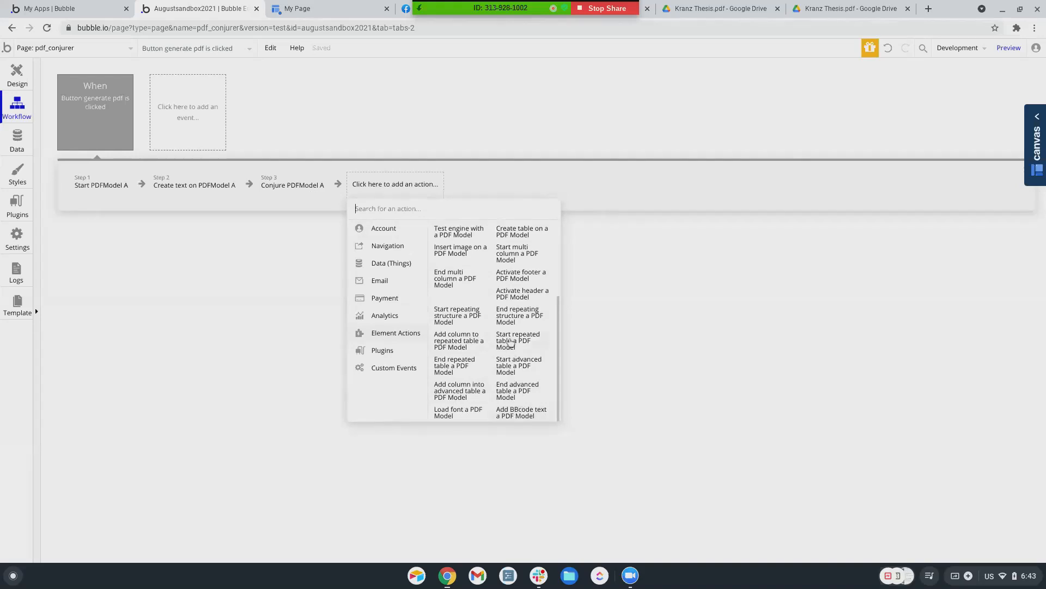
scroll(511, 340, down, 3)
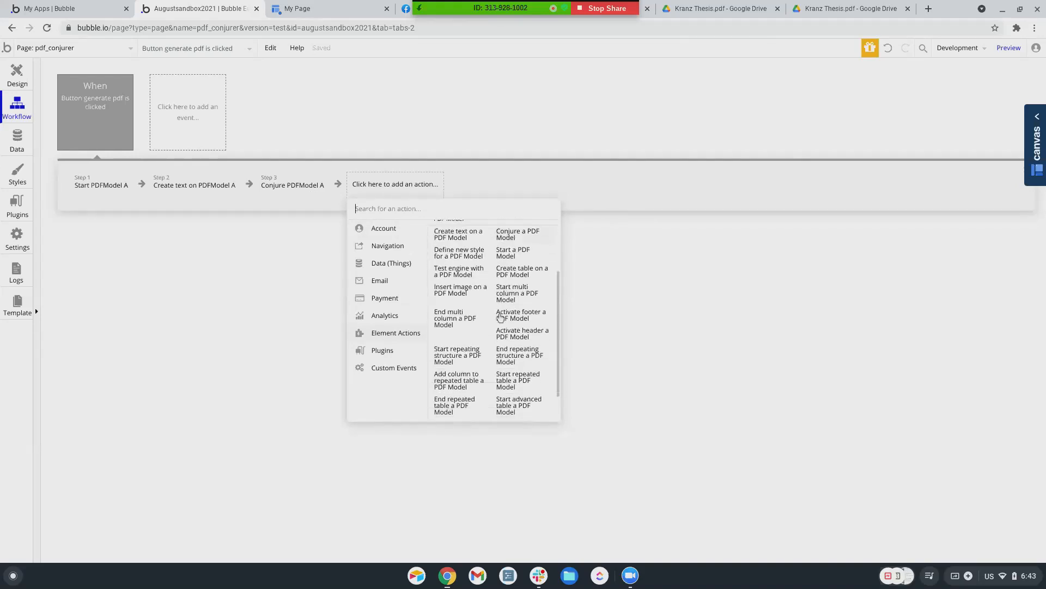
scroll(500, 318, down, 1)
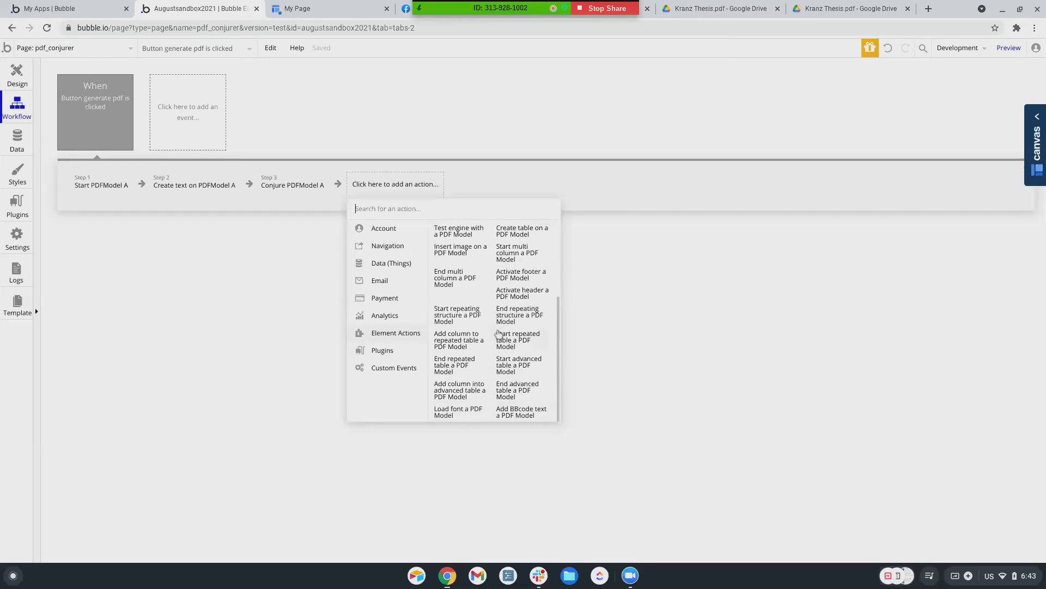
scroll(464, 304, up, 1)
scroll(464, 304, up, 1)
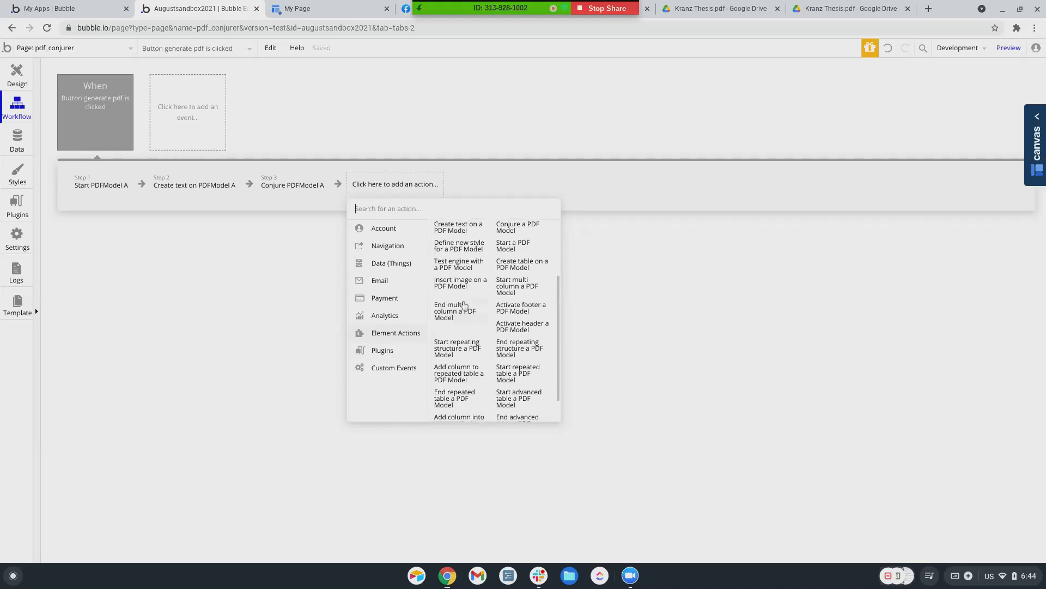
scroll(464, 304, down, 1)
scroll(464, 304, down, 1)
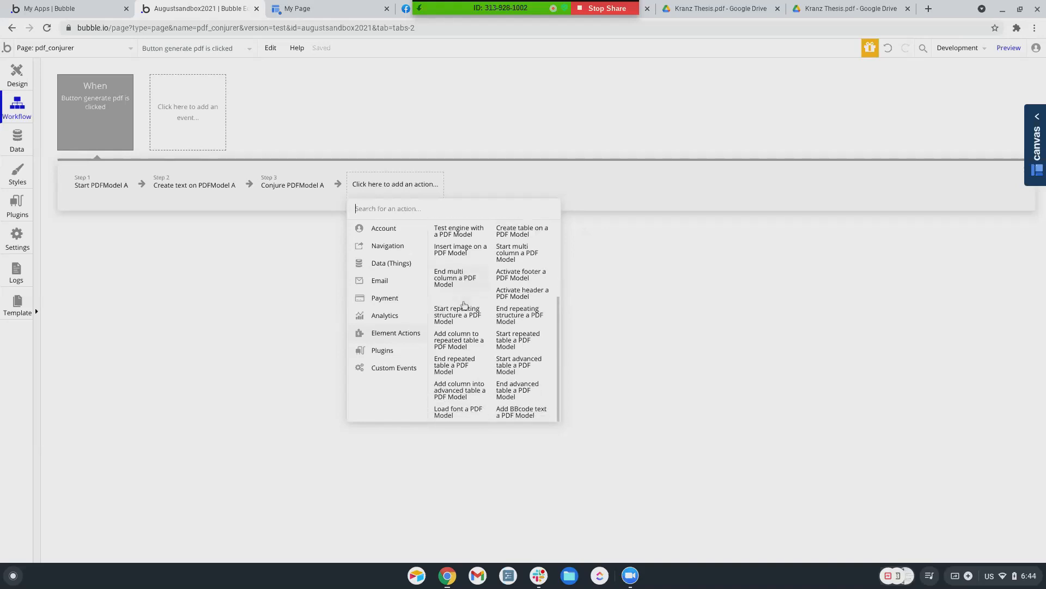
scroll(464, 304, up, 2)
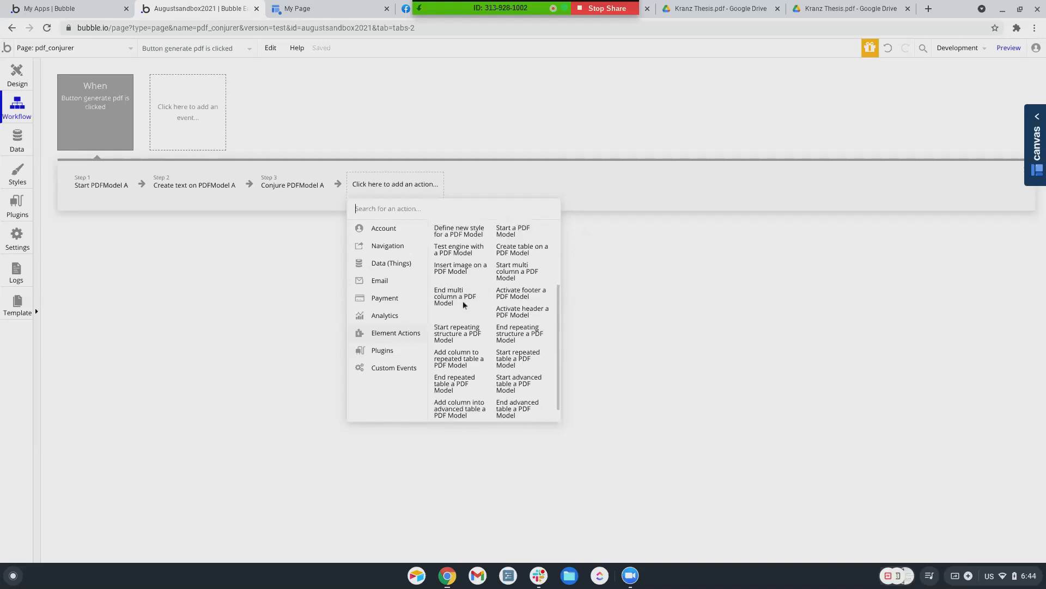
scroll(464, 304, up, 1)
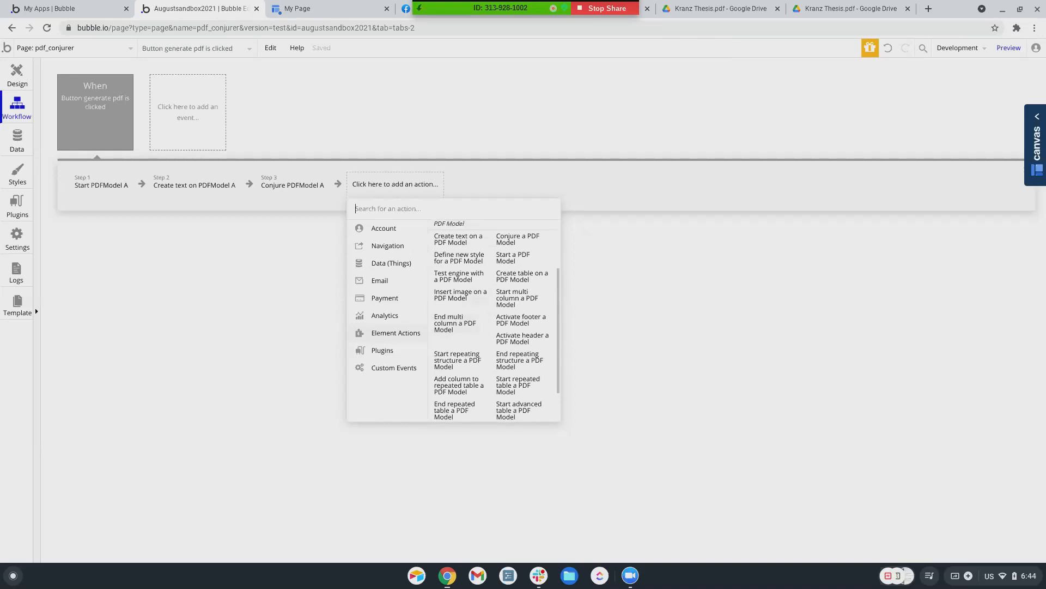
scroll(464, 304, up, 1)
scroll(464, 304, down, 2)
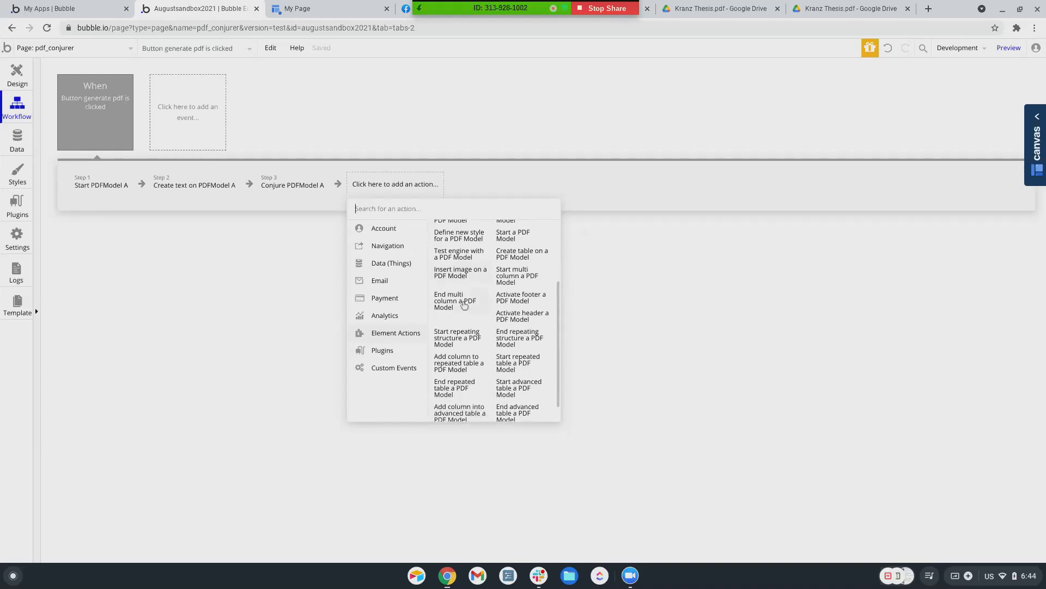
scroll(464, 304, up, 3)
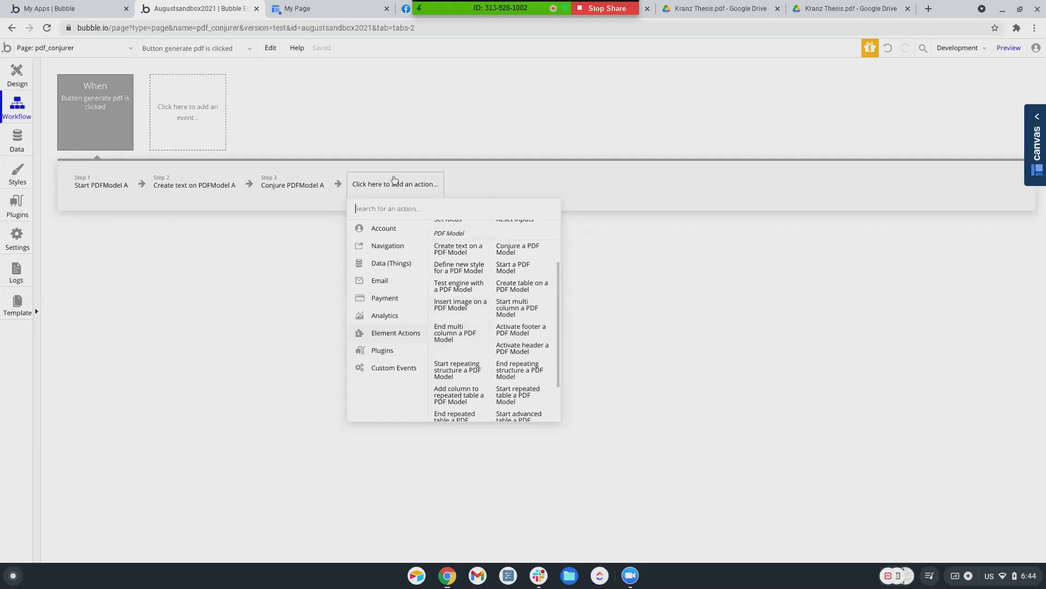
scroll(472, 342, down, 1)
scroll(472, 342, down, 1)
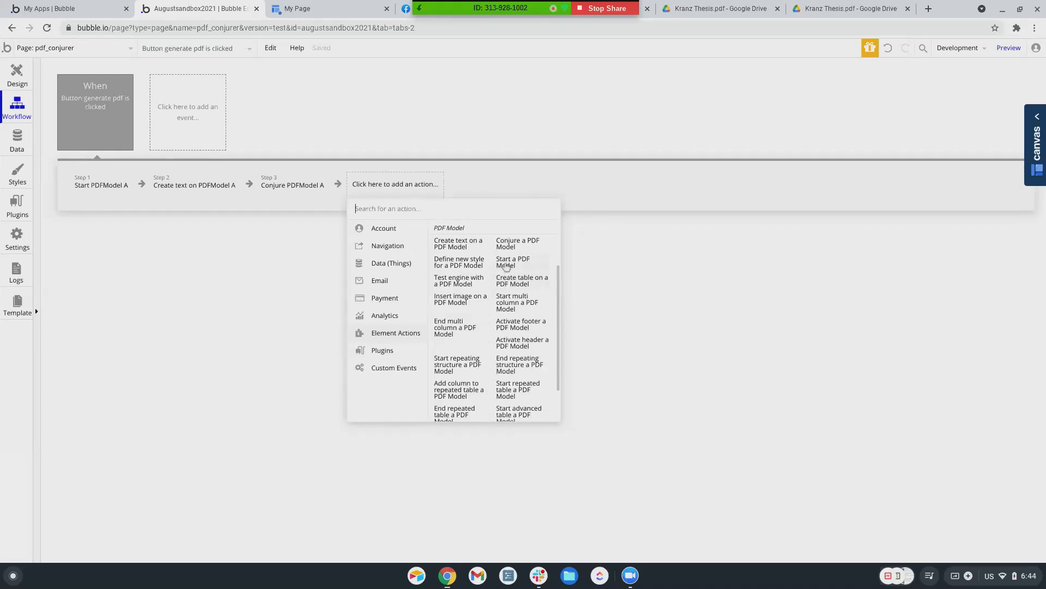
click(506, 264)
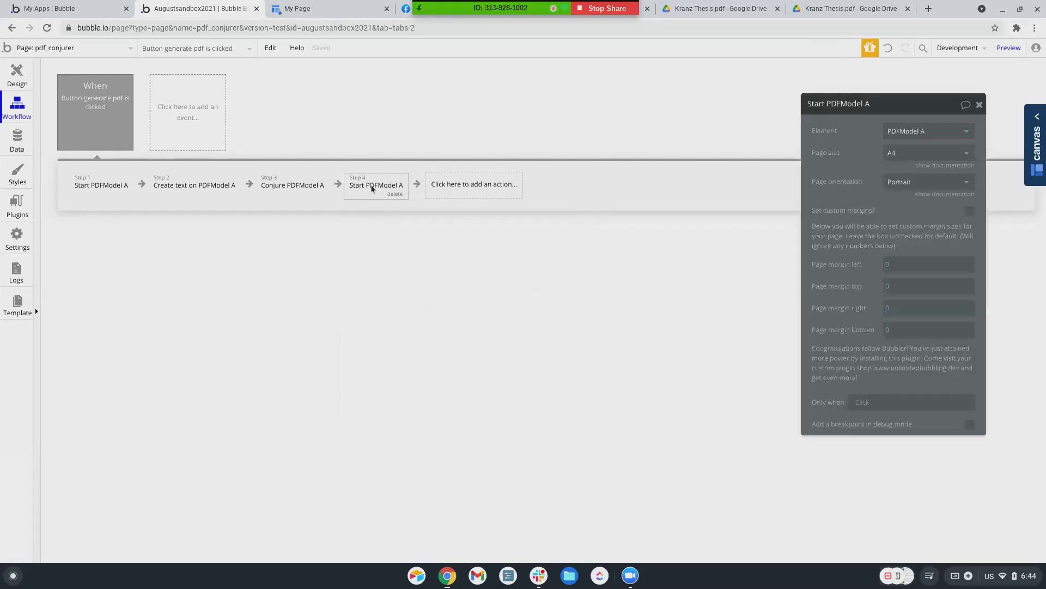
drag(372, 188, 109, 182)
click(95, 191)
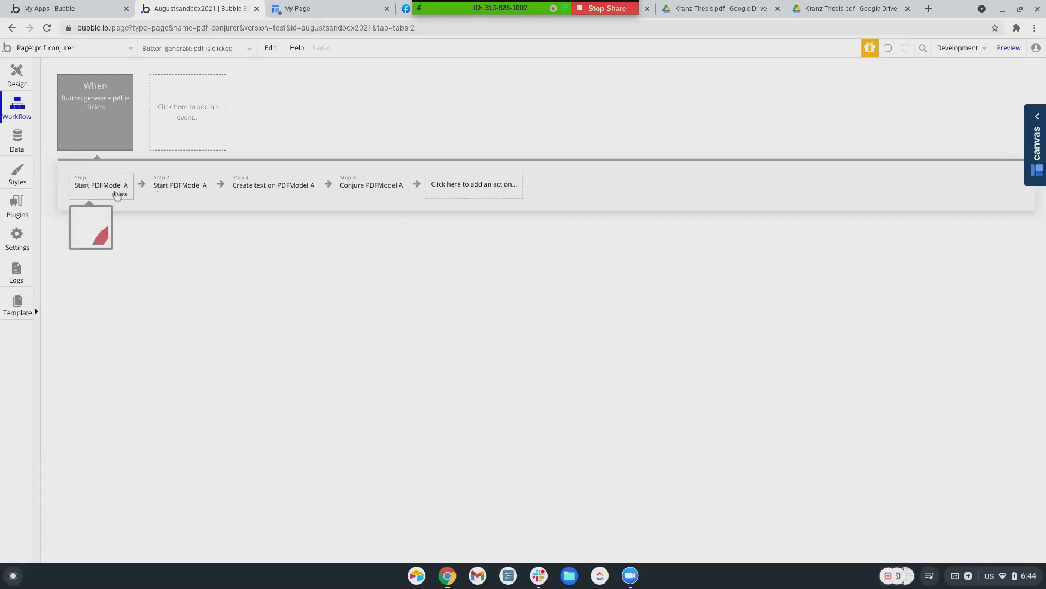
click(120, 194)
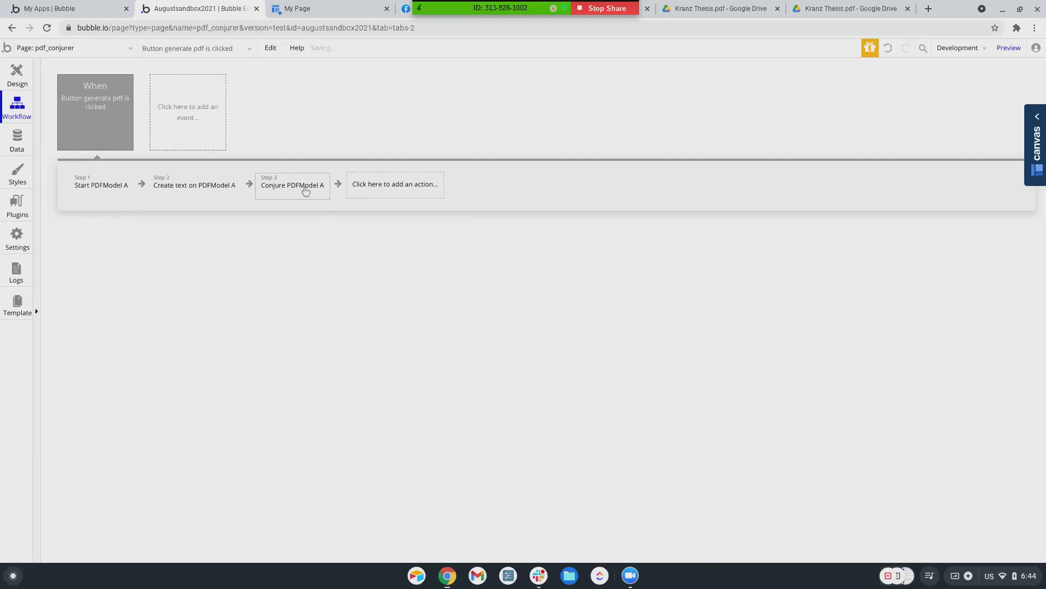
click(423, 191)
mouse_move(409, 333)
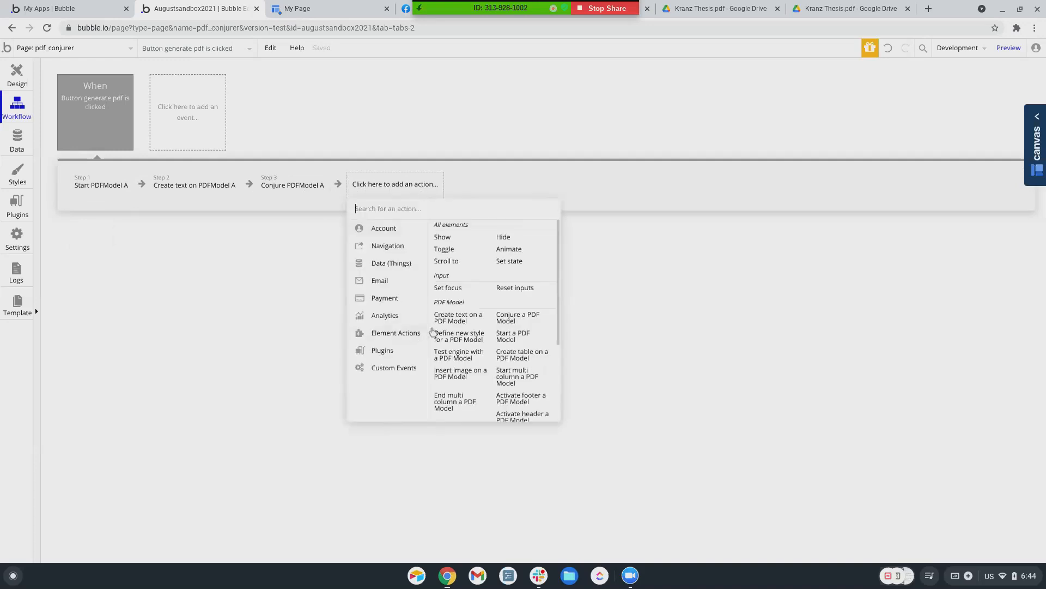
scroll(485, 338, down, 1)
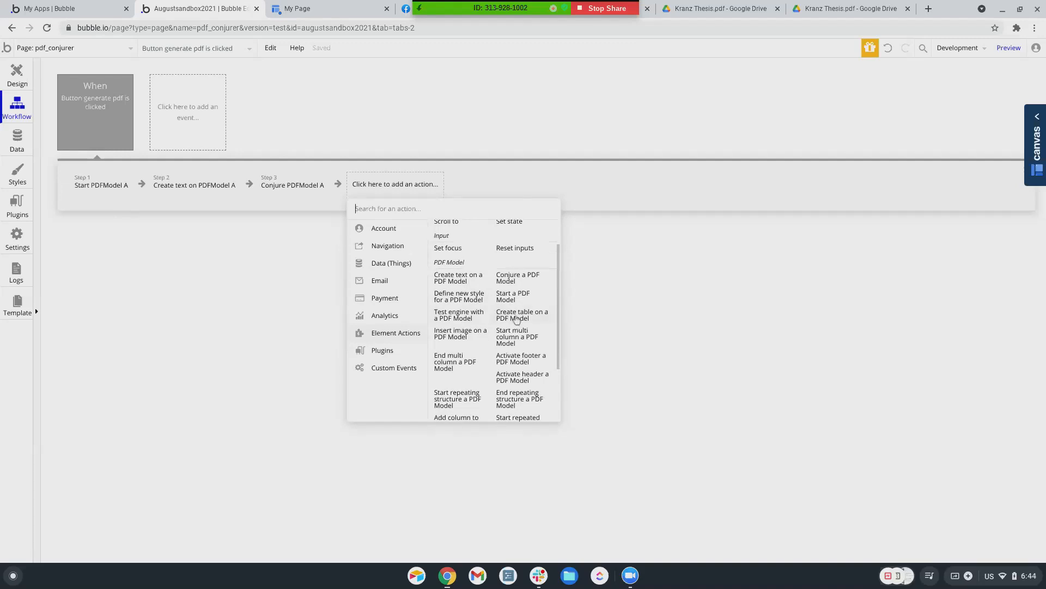
scroll(482, 401, down, 2)
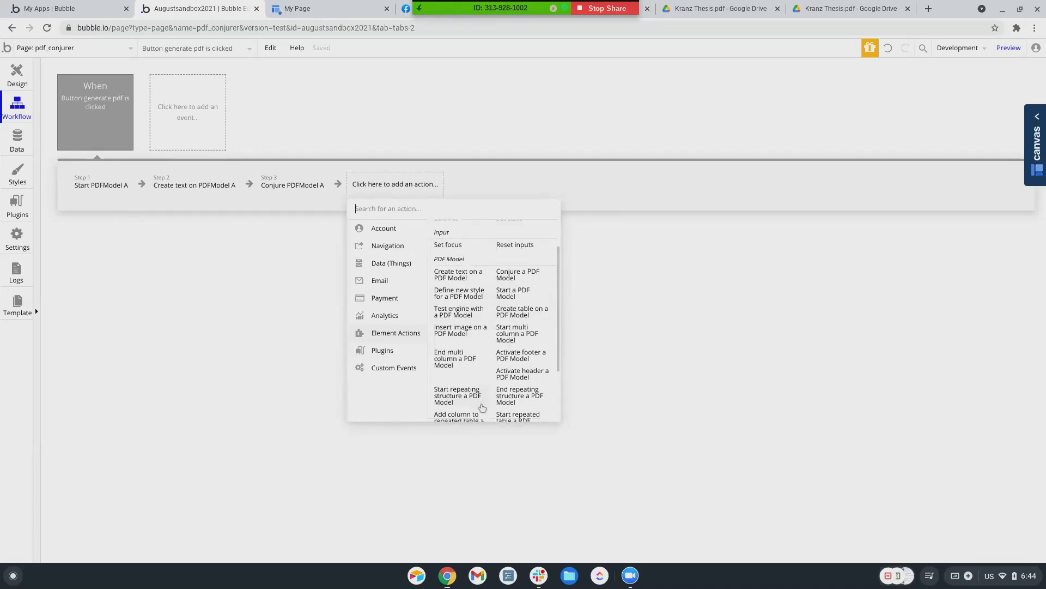
scroll(482, 403, down, 1)
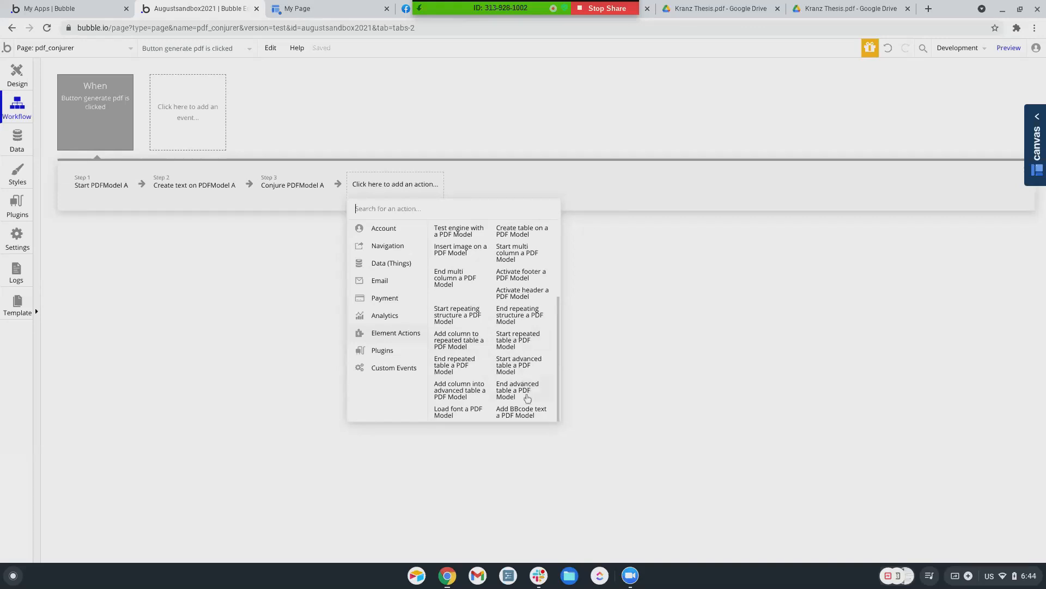
scroll(520, 343, up, 3)
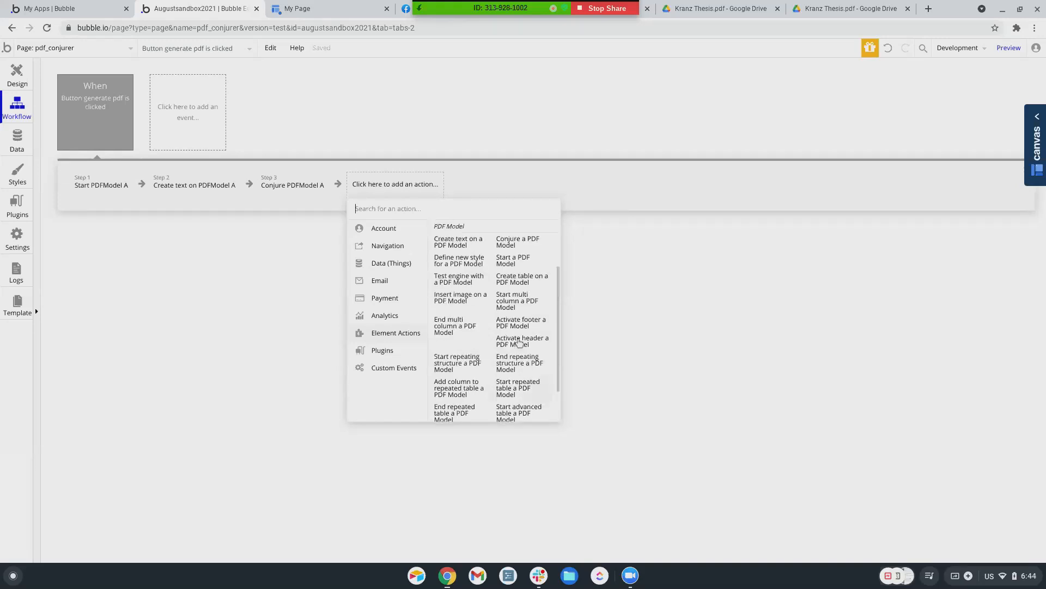
scroll(519, 342, up, 1)
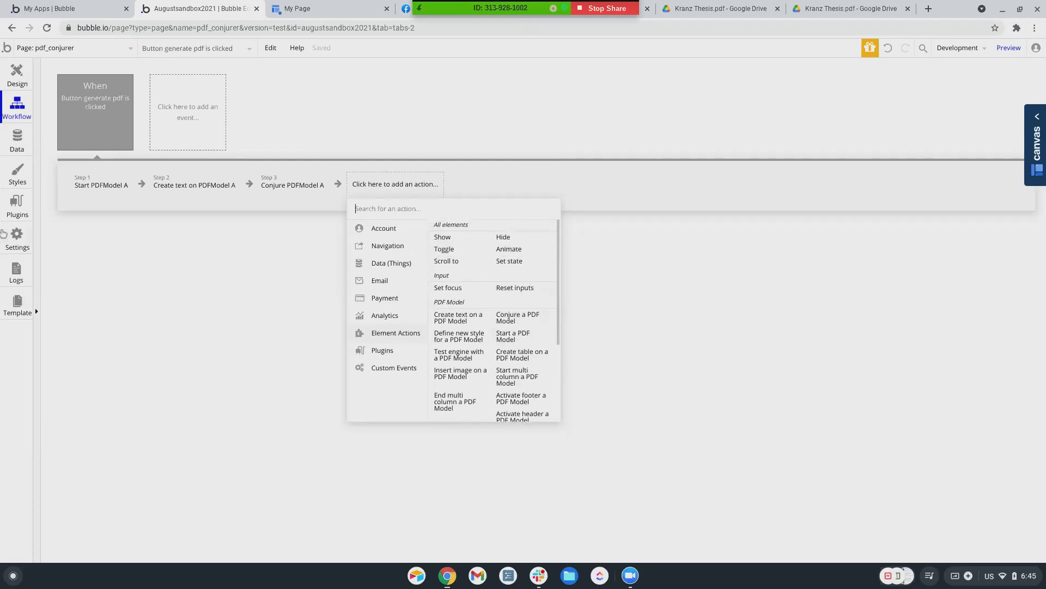
click(21, 211)
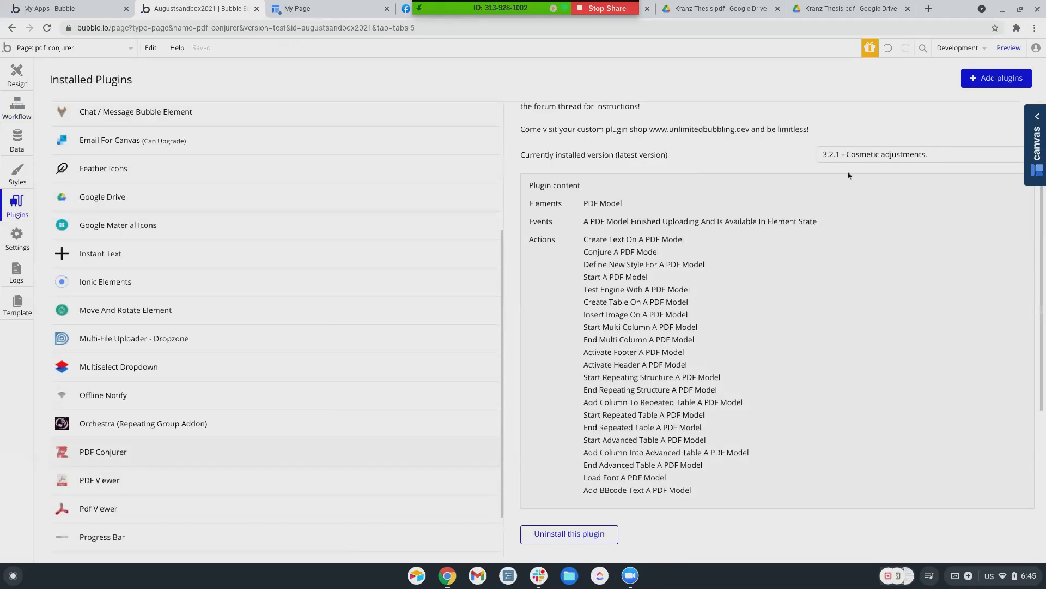
Go from PDF Conjurer's plugin page to its forum thread via the Service link
scroll(848, 174, up, 2)
click(989, 140)
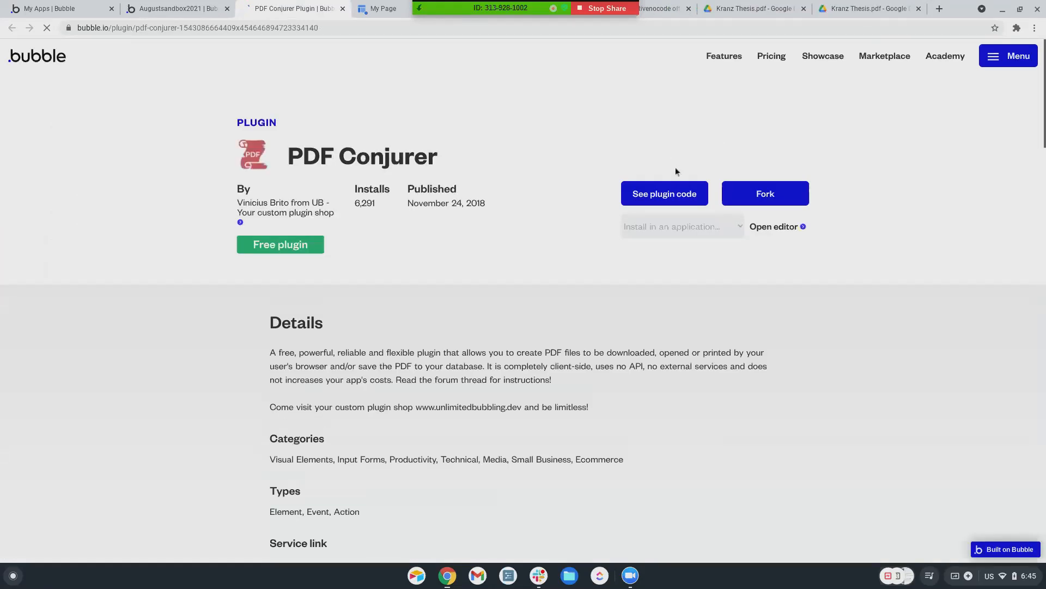
scroll(189, 377, down, 4)
scroll(189, 381, down, 1)
scroll(189, 380, down, 2)
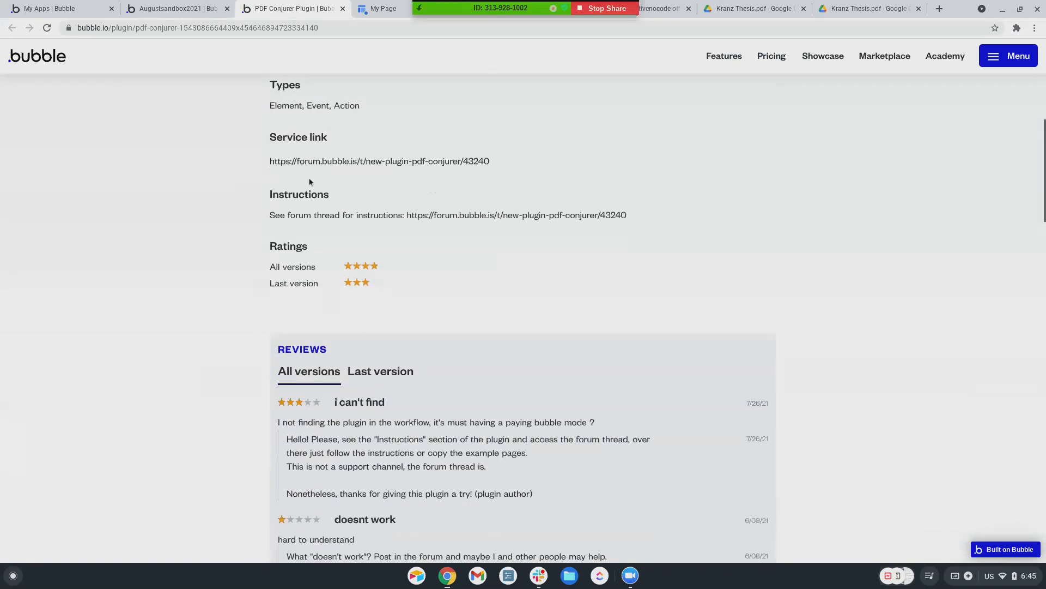
click(324, 161)
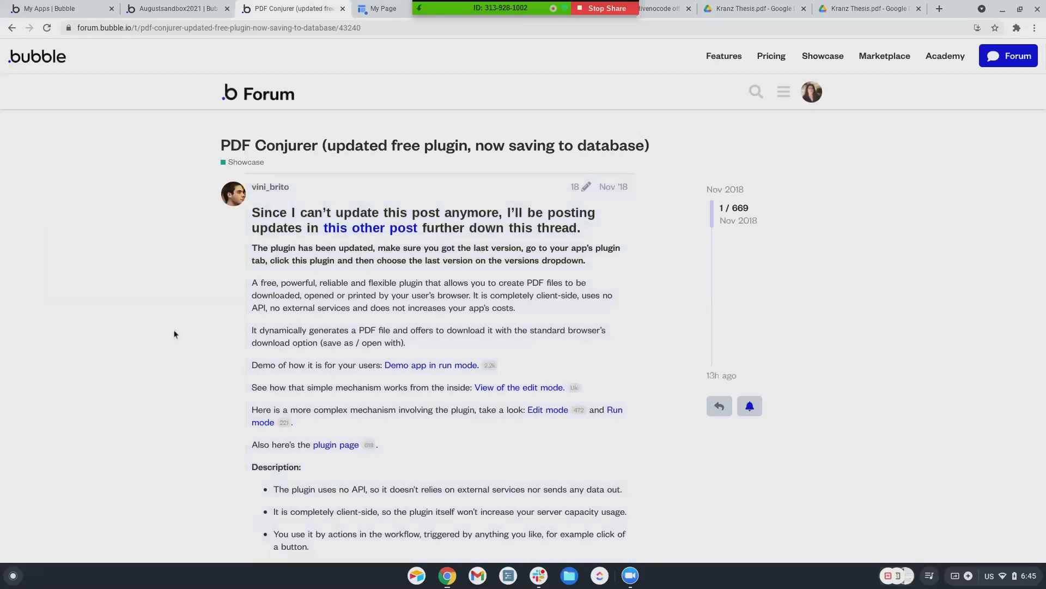
scroll(173, 332, down, 2)
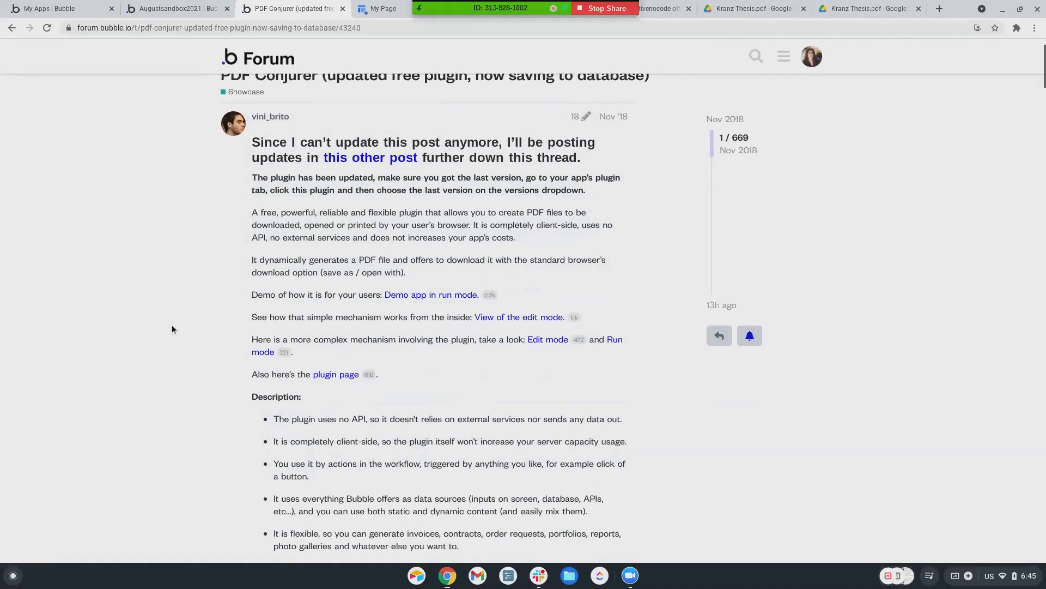
scroll(171, 329, down, 1)
scroll(172, 329, down, 1)
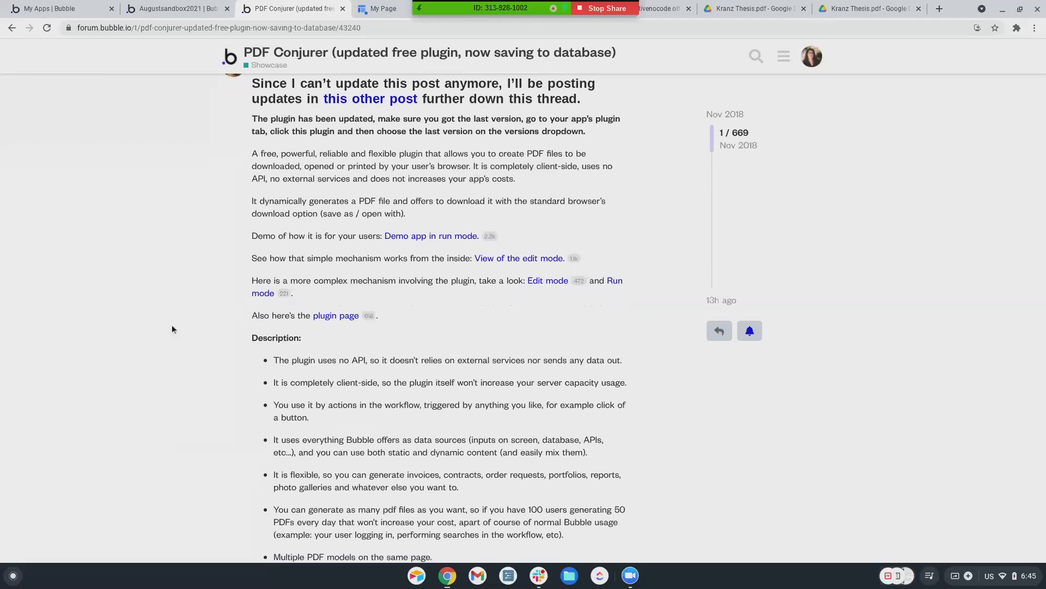
scroll(172, 329, down, 4)
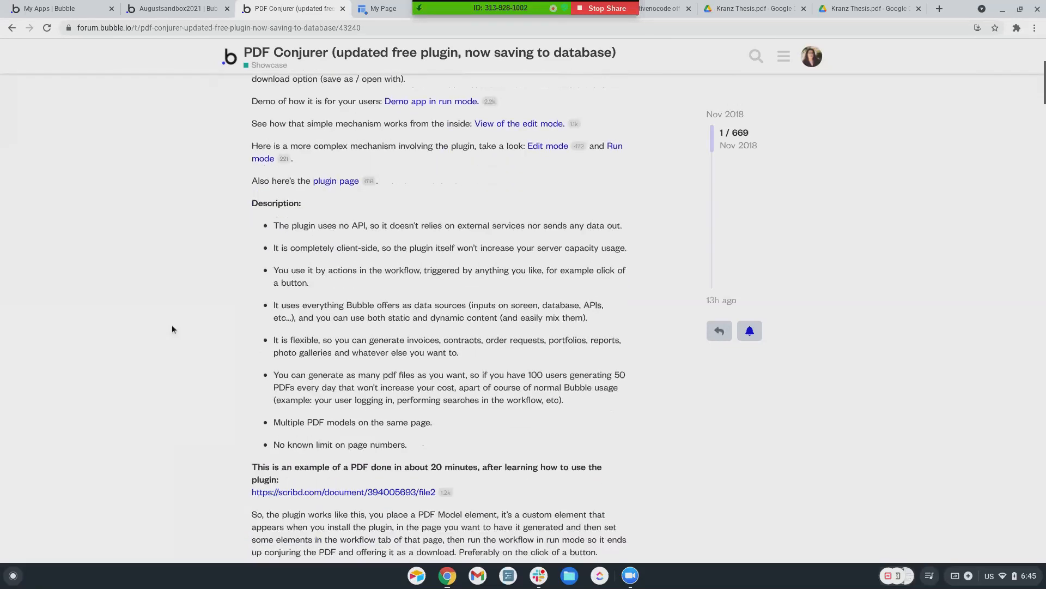
scroll(171, 329, down, 4)
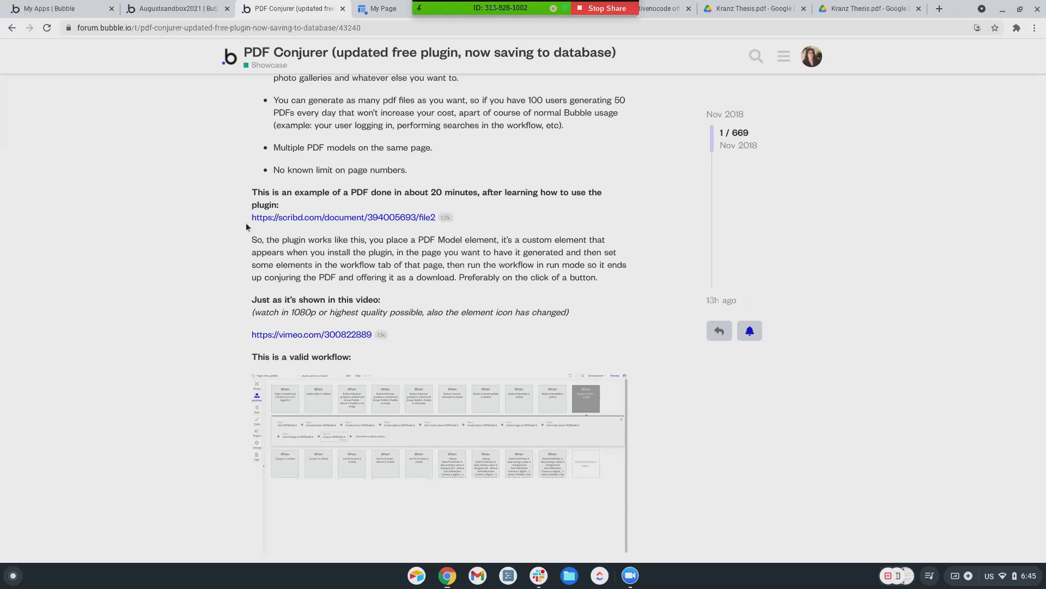
scroll(267, 243, up, 10)
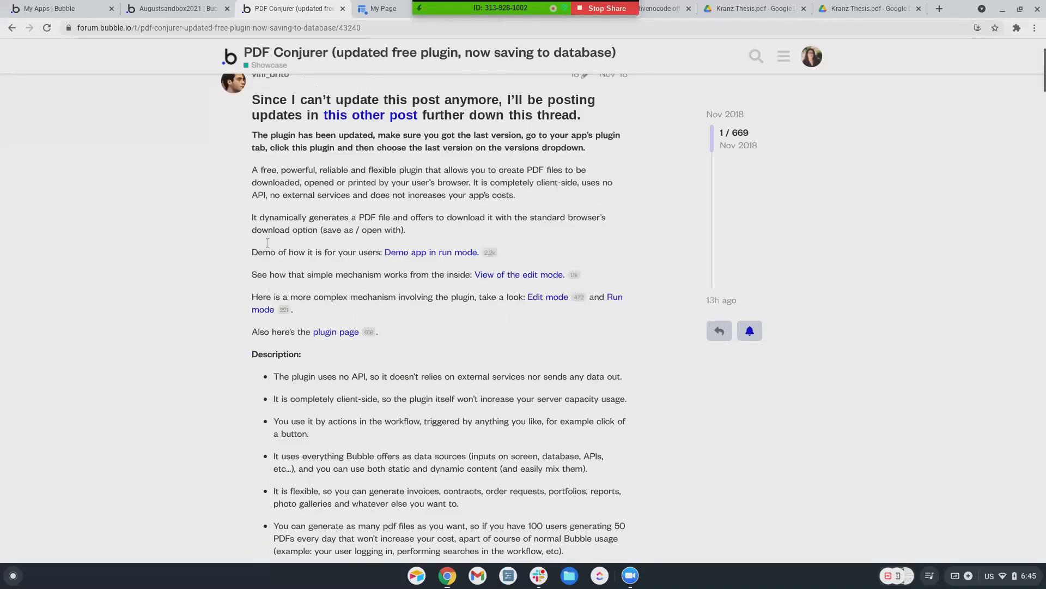
scroll(267, 243, up, 1)
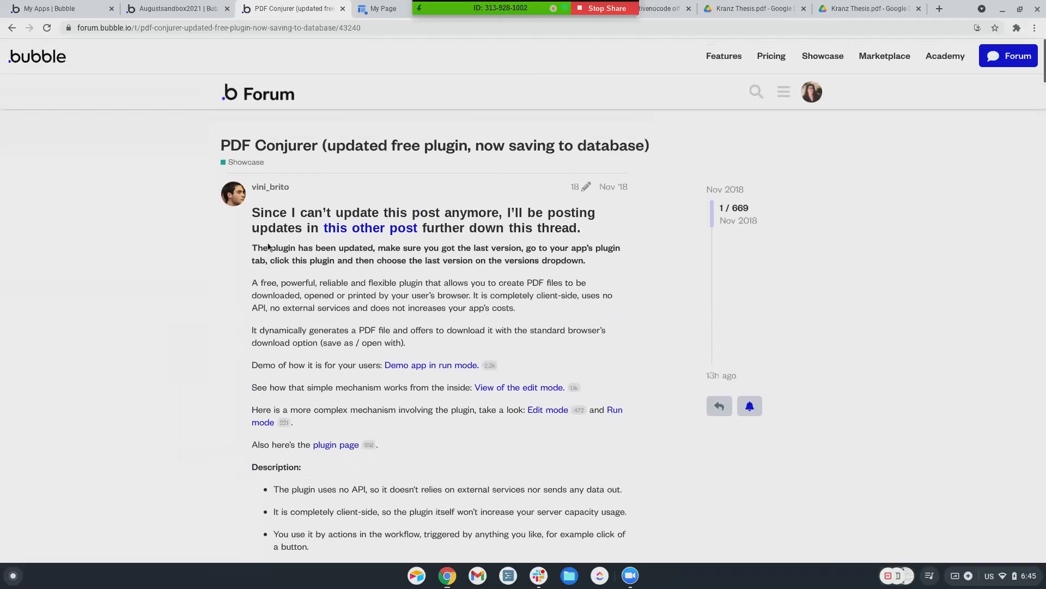
scroll(267, 245, down, 1)
scroll(267, 244, up, 1)
Back in the Augustsandbox2021 editor, review PDF Conjurer's plugin actions and reopen the workflows
click(177, 7)
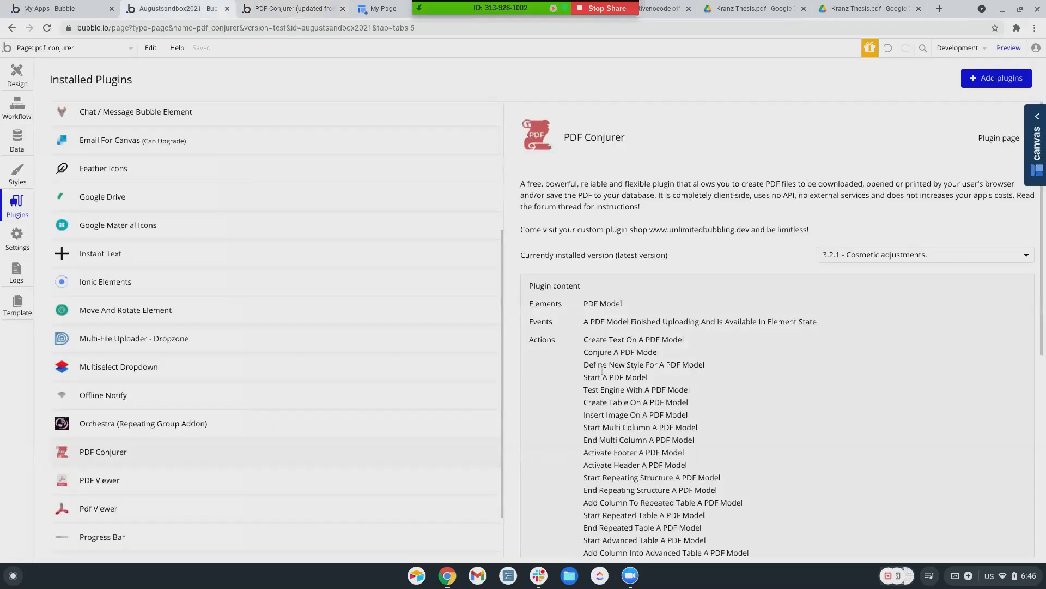
scroll(599, 360, down, 1)
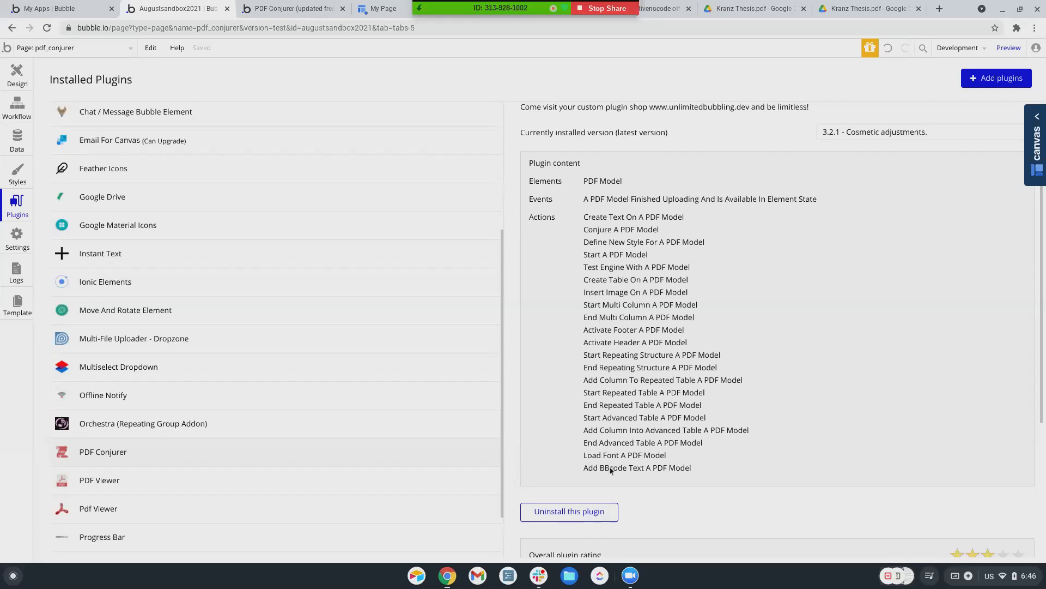
scroll(609, 445, up, 1)
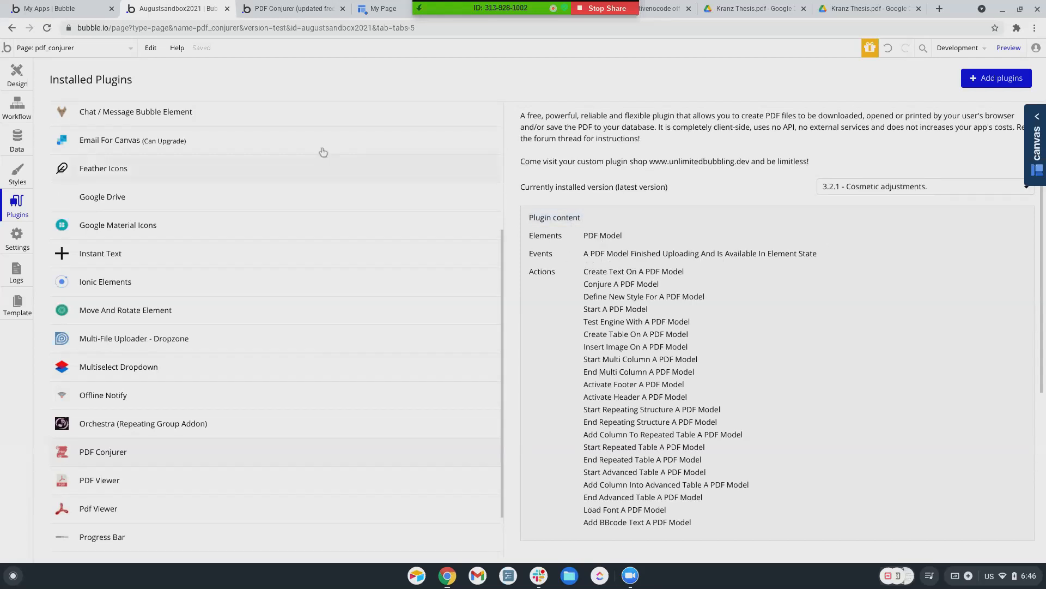
click(18, 121)
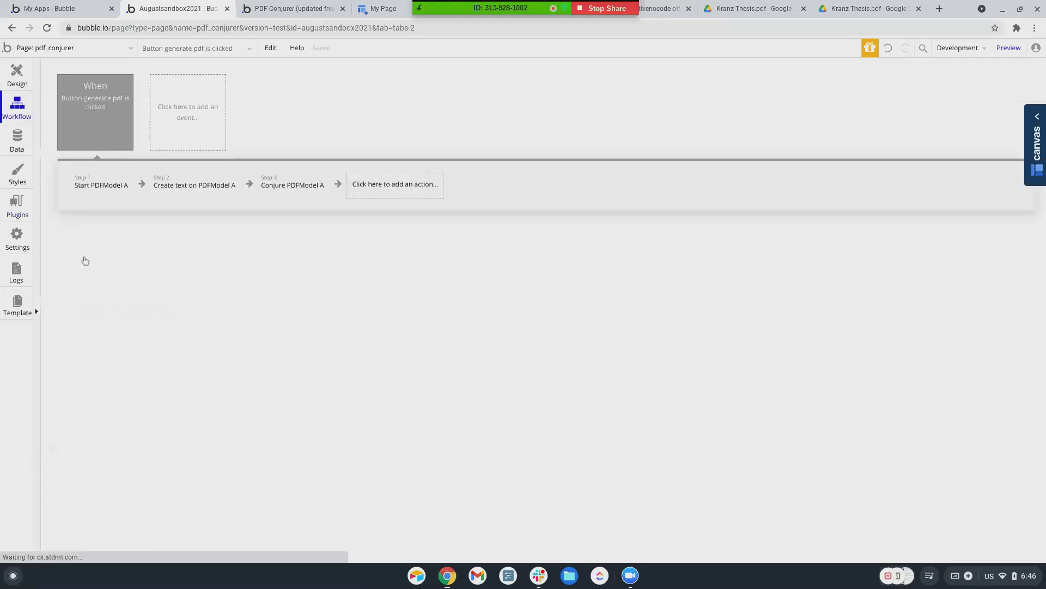
Delete the Conjure PDFModel A step and add a 'PDFModel A finished uploading' event
click(288, 190)
click(316, 194)
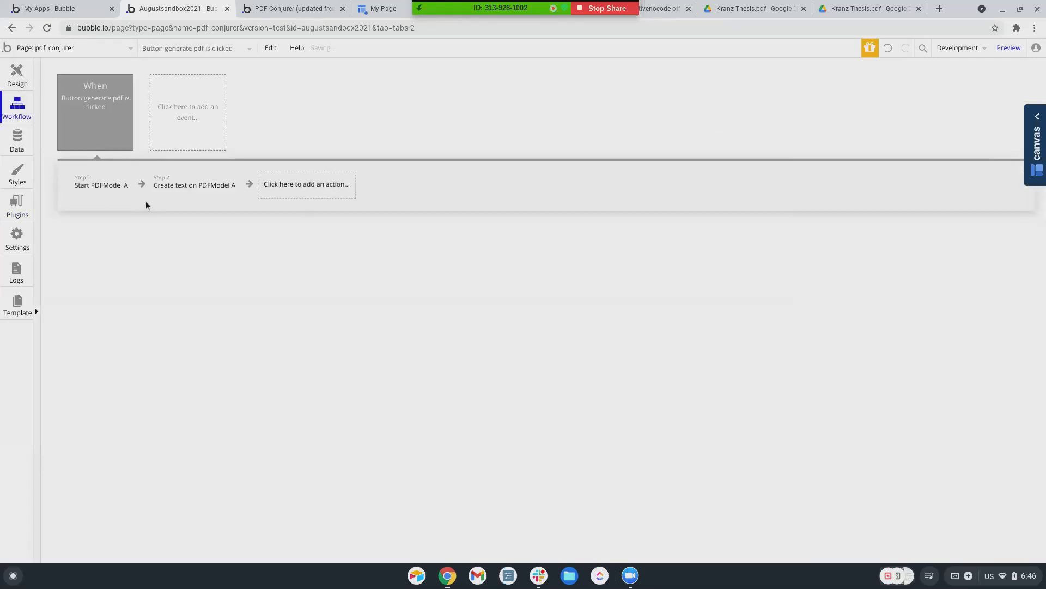
click(193, 139)
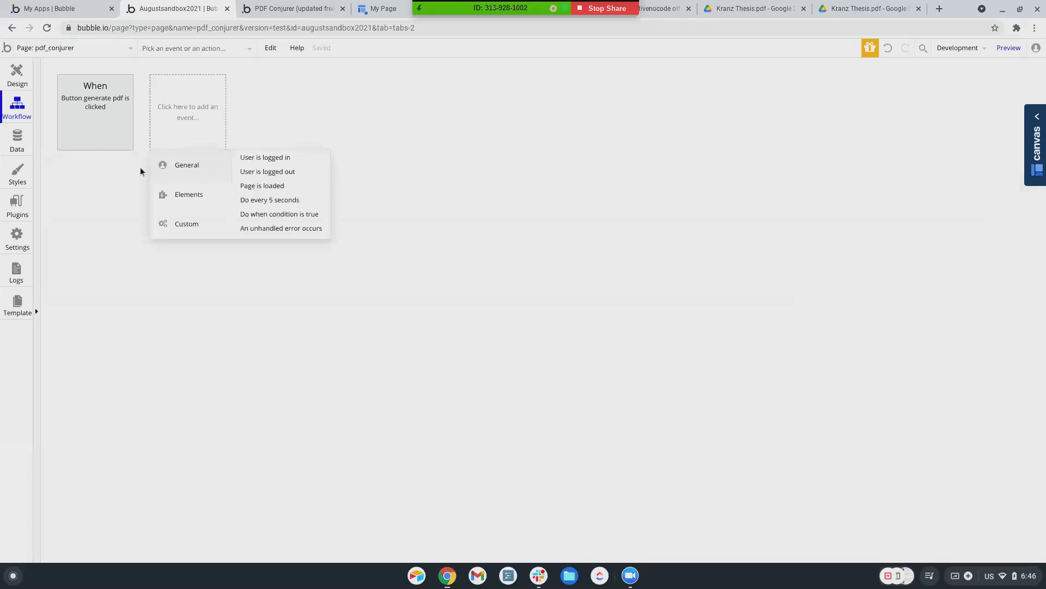
mouse_move(182, 199)
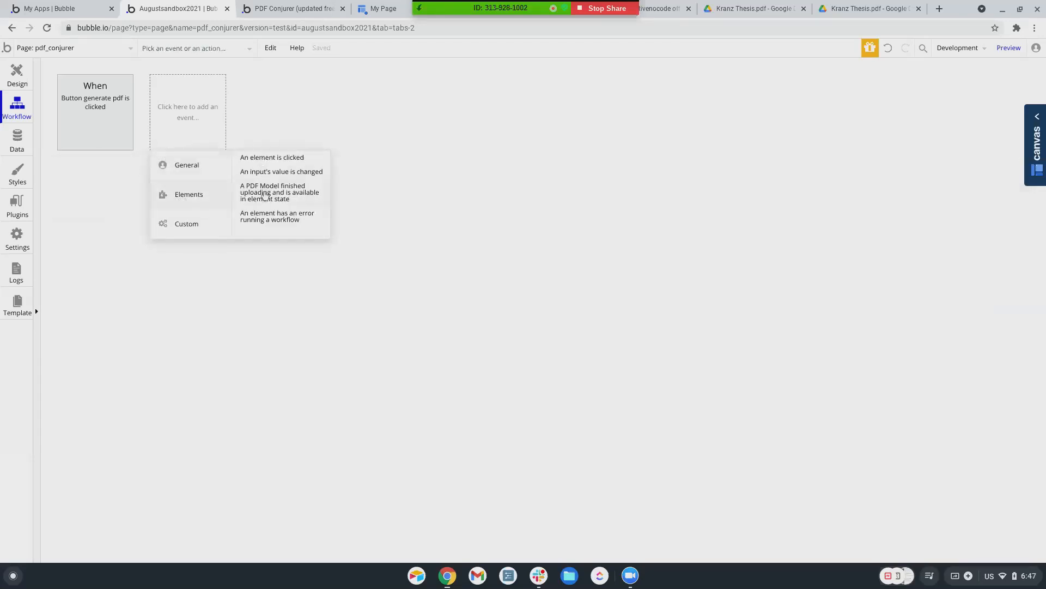
click(264, 195)
Add a Conjure a PDF Model step to the upload-finished event, then view PDF Conjurer's plugin details
click(135, 193)
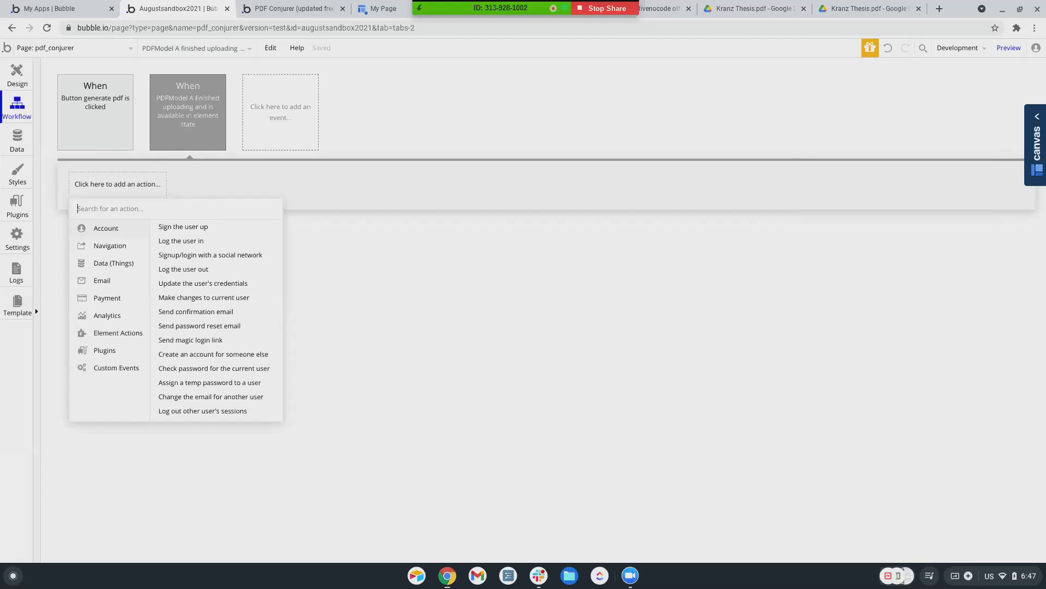
mouse_move(85, 121)
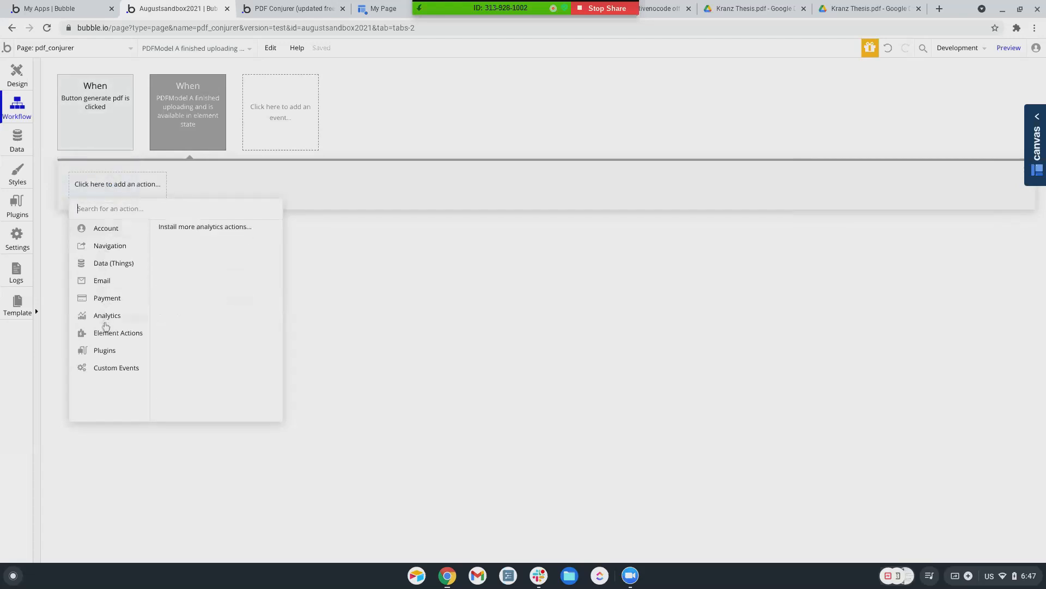
mouse_move(106, 331)
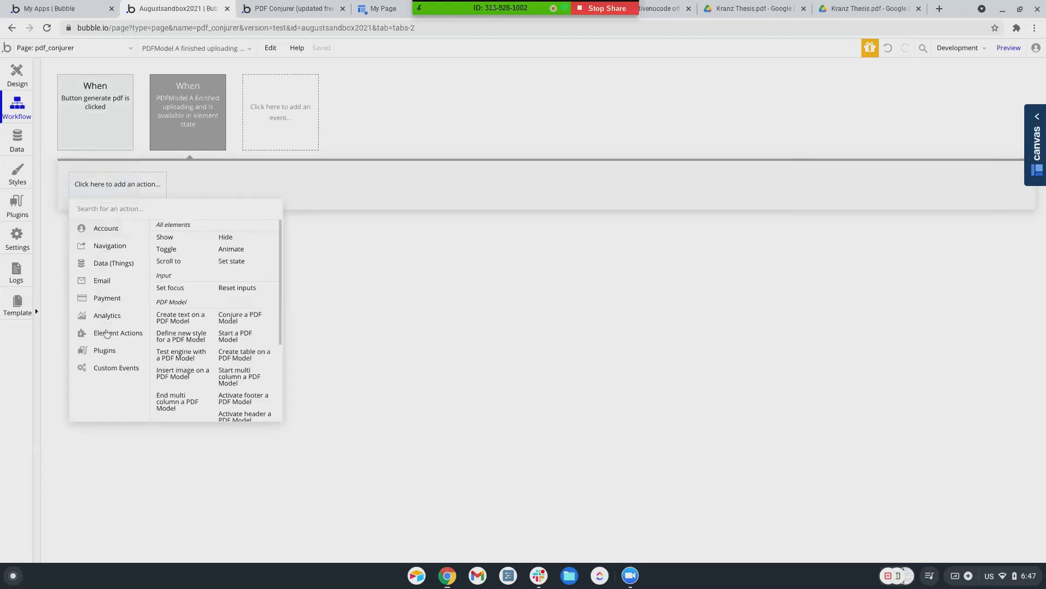
click(234, 318)
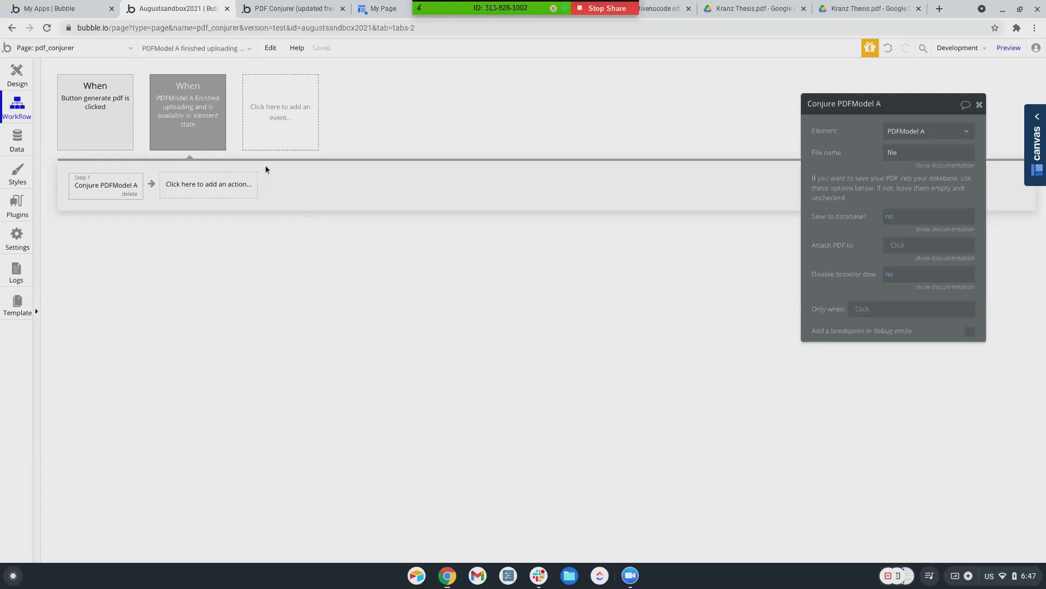
click(106, 104)
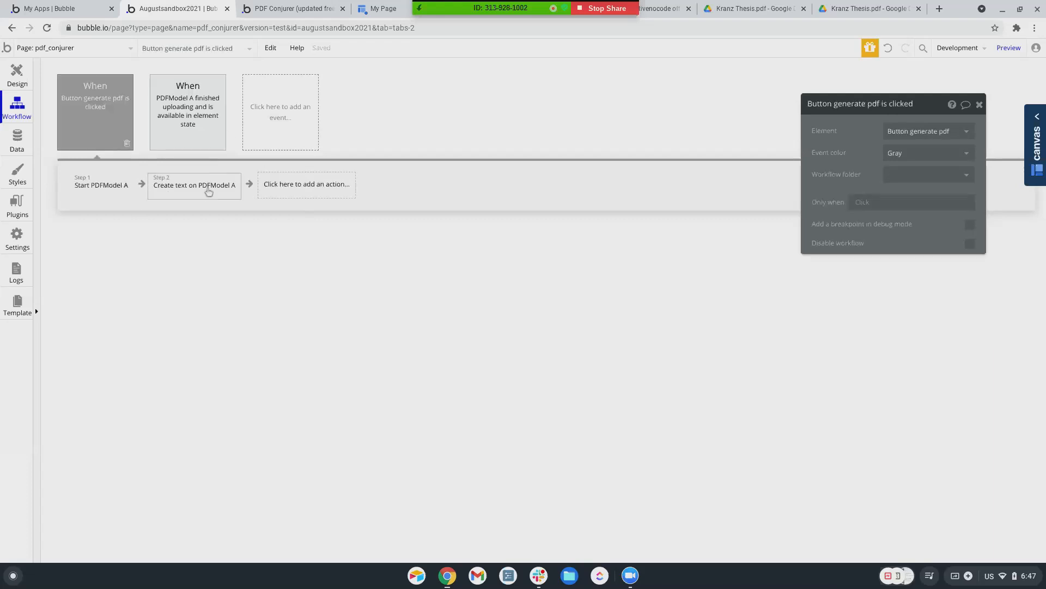
click(16, 206)
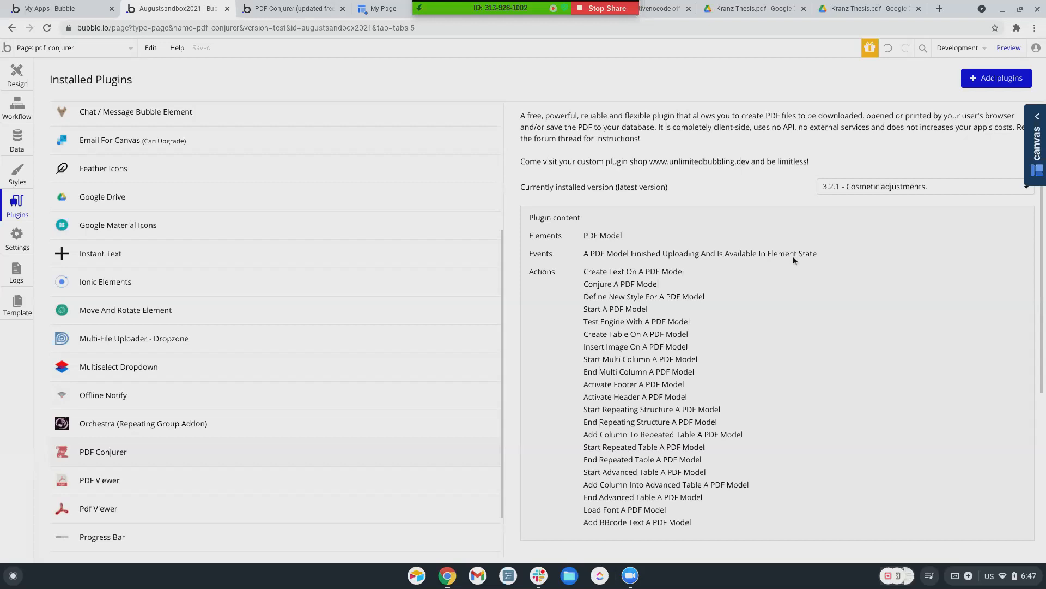
Show the upload-finished workflow's Conjure PDFModel A step settings, then preview the page
click(17, 106)
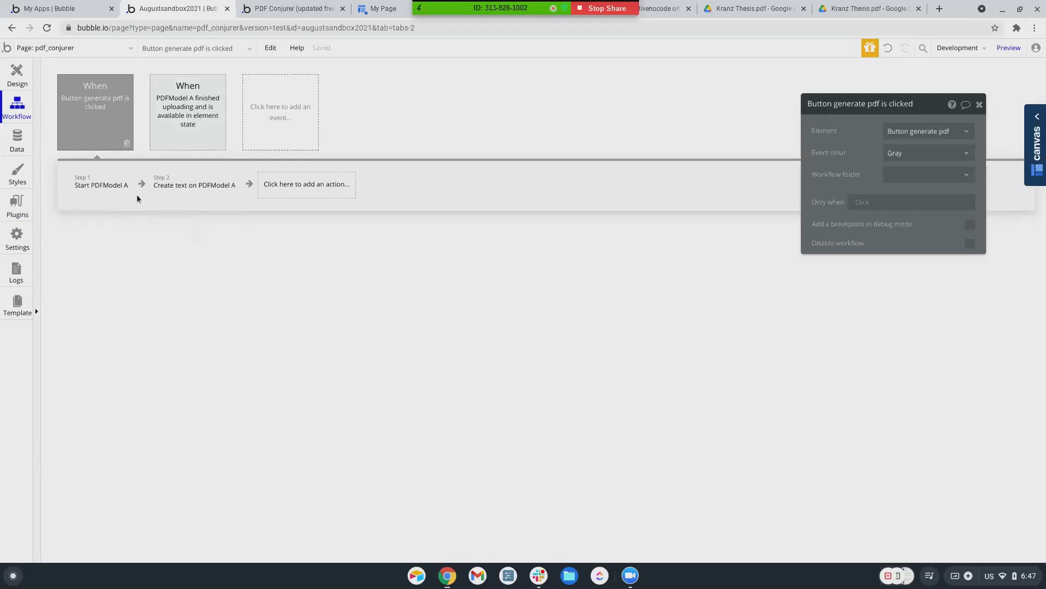
click(188, 131)
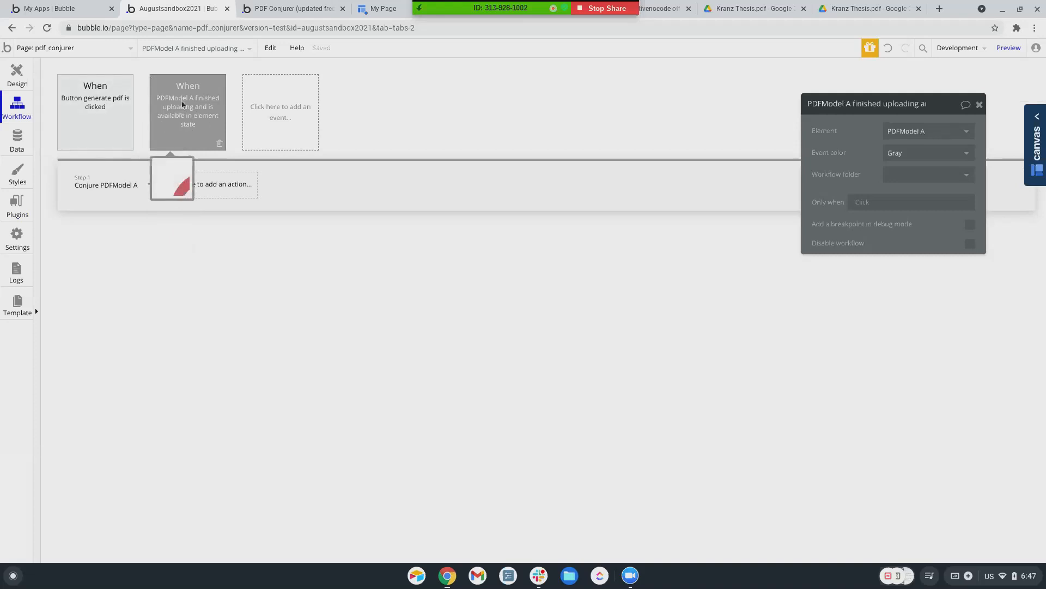
click(102, 188)
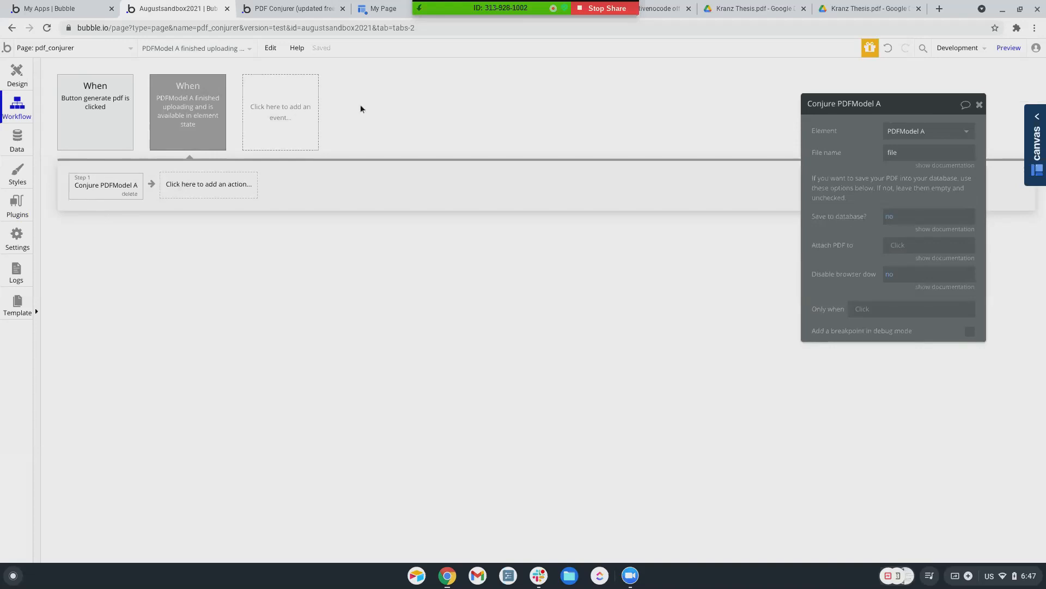
click(1005, 52)
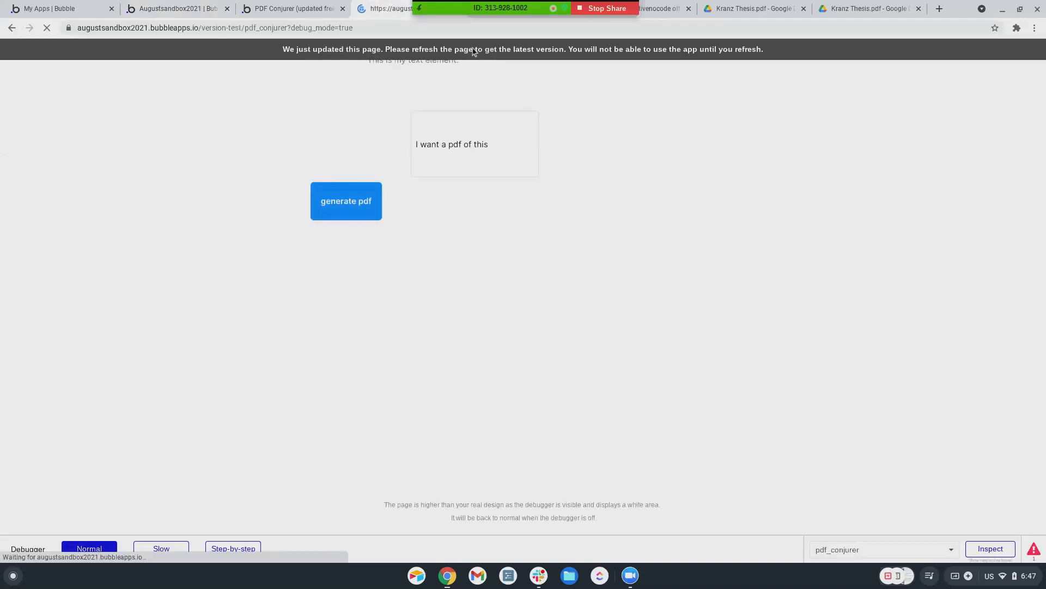
Generate the PDF three times in preview with input 'I hope this works', then go to the forum thread
drag(479, 144, 414, 146)
text(I hope this works)
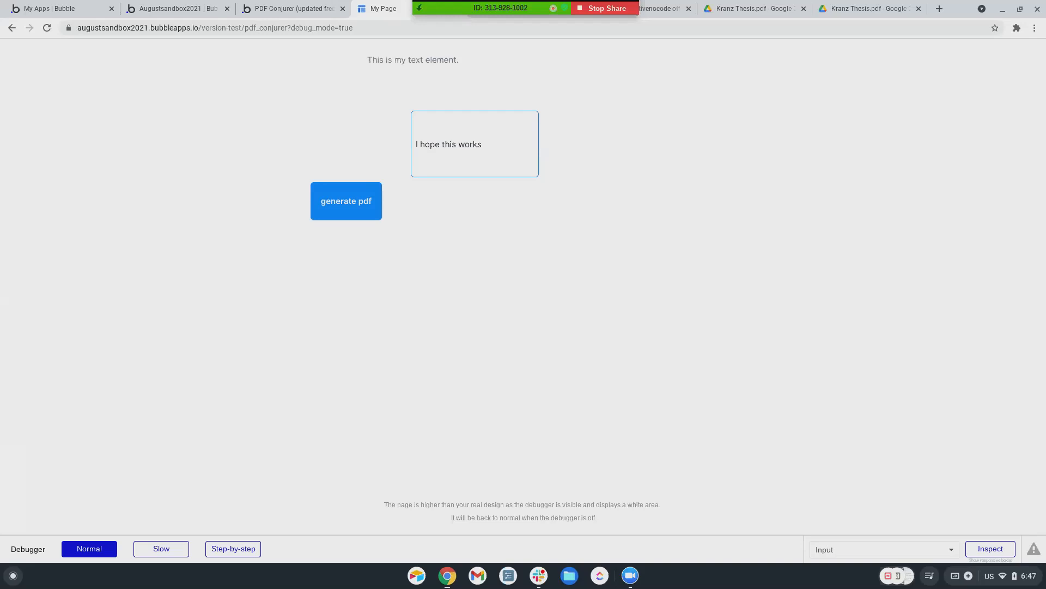
click(345, 213)
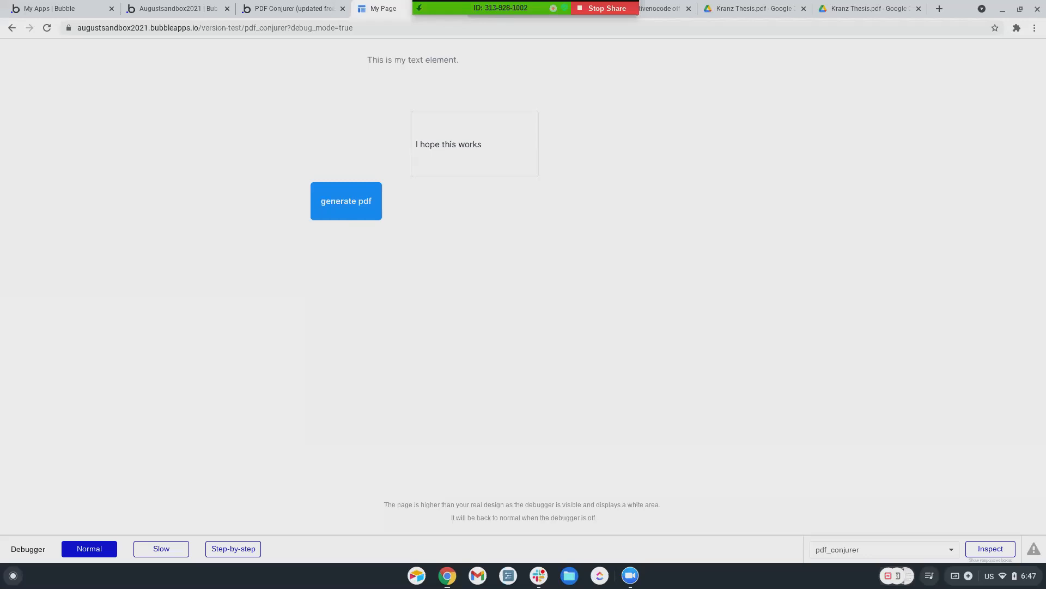
click(348, 202)
click(339, 211)
click(256, 15)
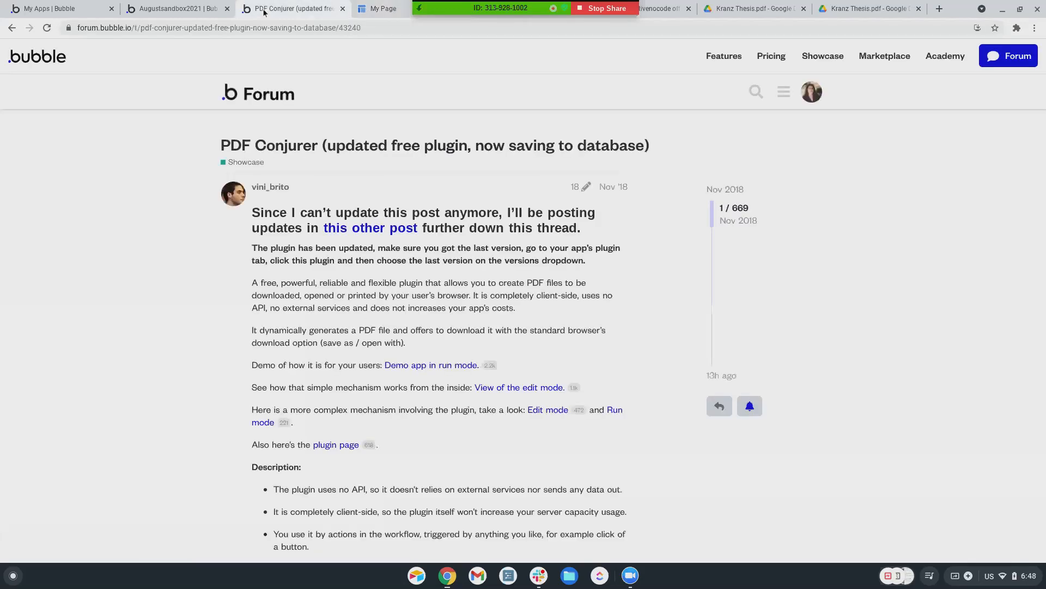
In the editor, browse the list of addable actions without adding any
click(200, 11)
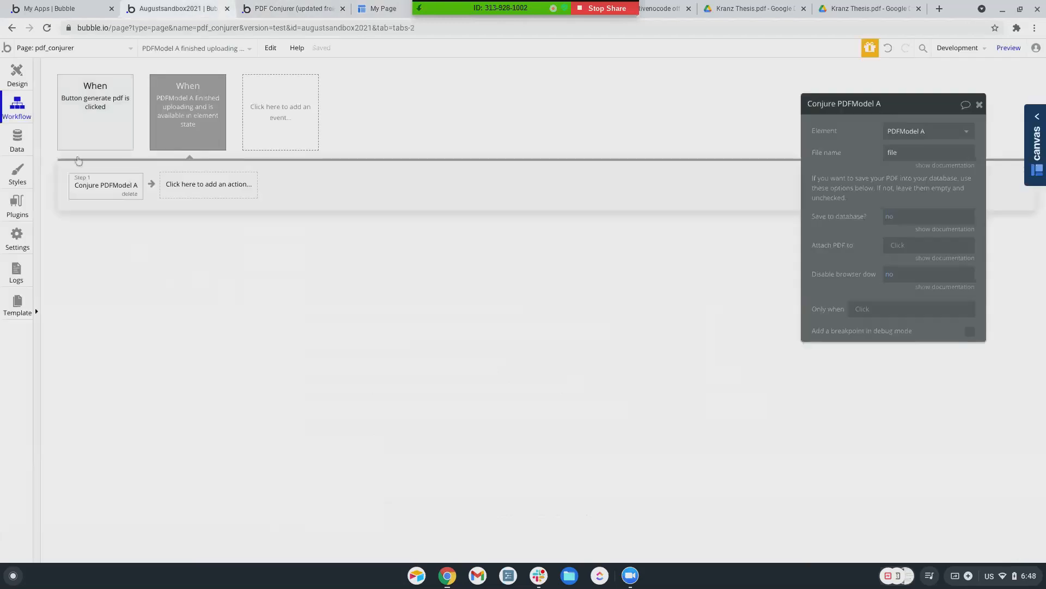
click(174, 190)
mouse_move(202, 333)
scroll(278, 340, down, 5)
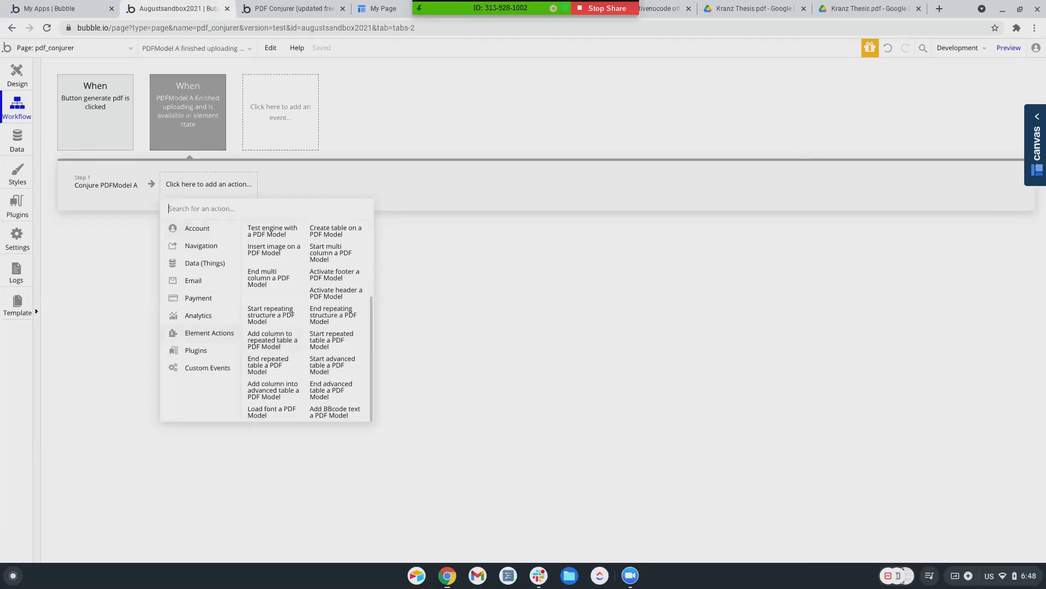
scroll(278, 340, up, 1)
scroll(278, 340, down, 1)
scroll(278, 340, up, 5)
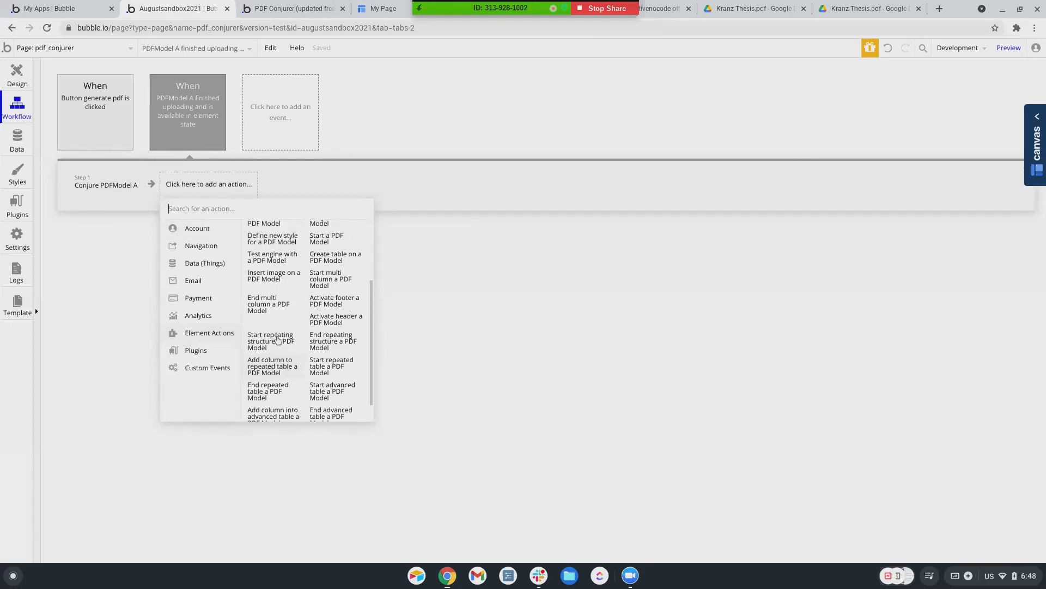
scroll(278, 340, up, 5)
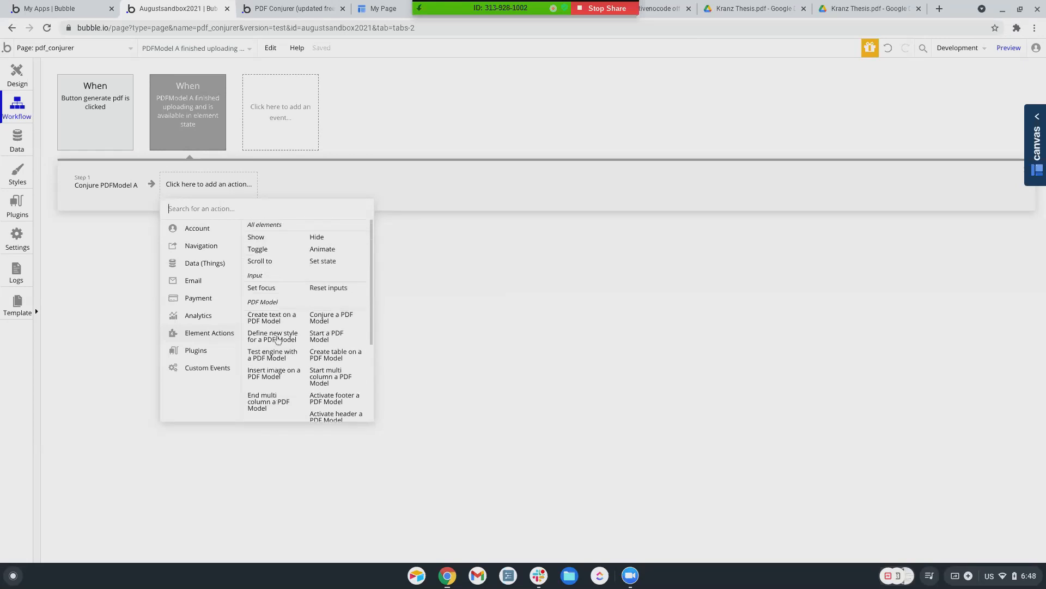
Browse the upload-finished event's settings and event types, then reselect the Conjure PDFModel A step
click(195, 111)
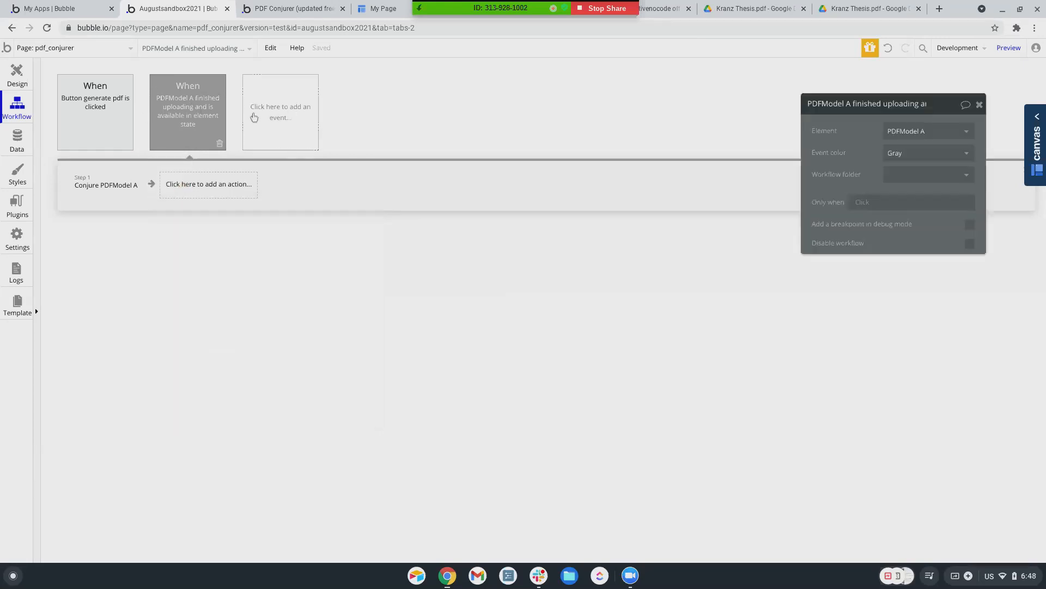
click(201, 190)
click(208, 106)
click(278, 129)
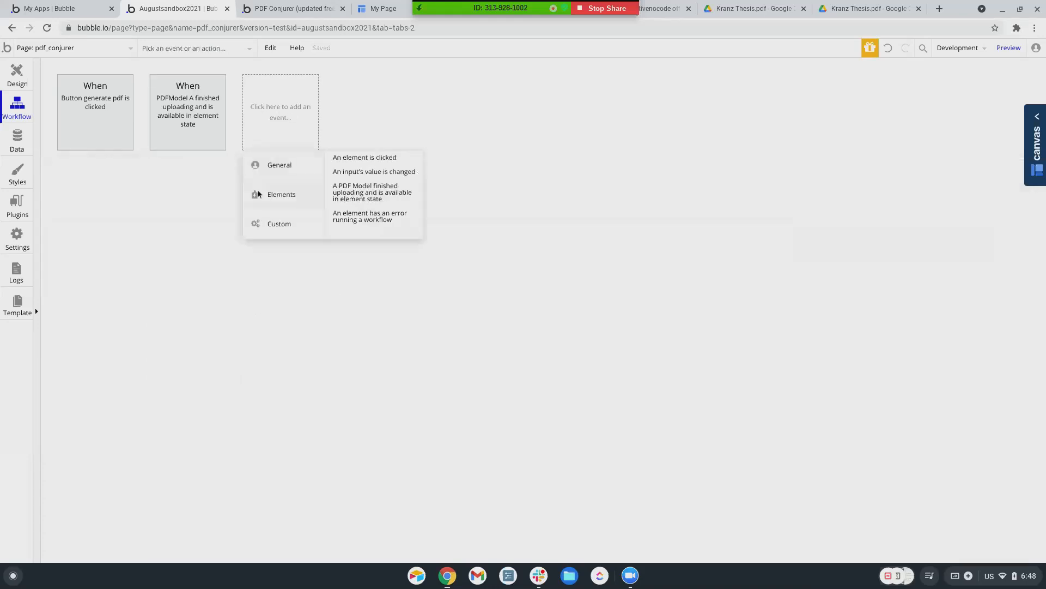
click(221, 97)
click(107, 185)
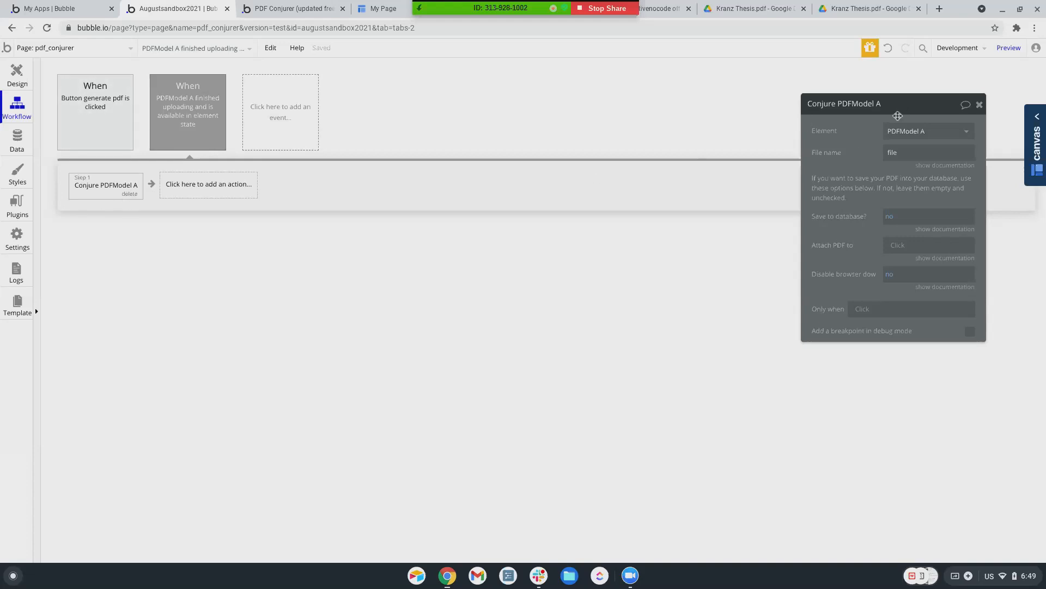
Set the Conjure step's Save to database? to yes, then generate a PDF in preview with 'This is another attempt'
click(890, 221)
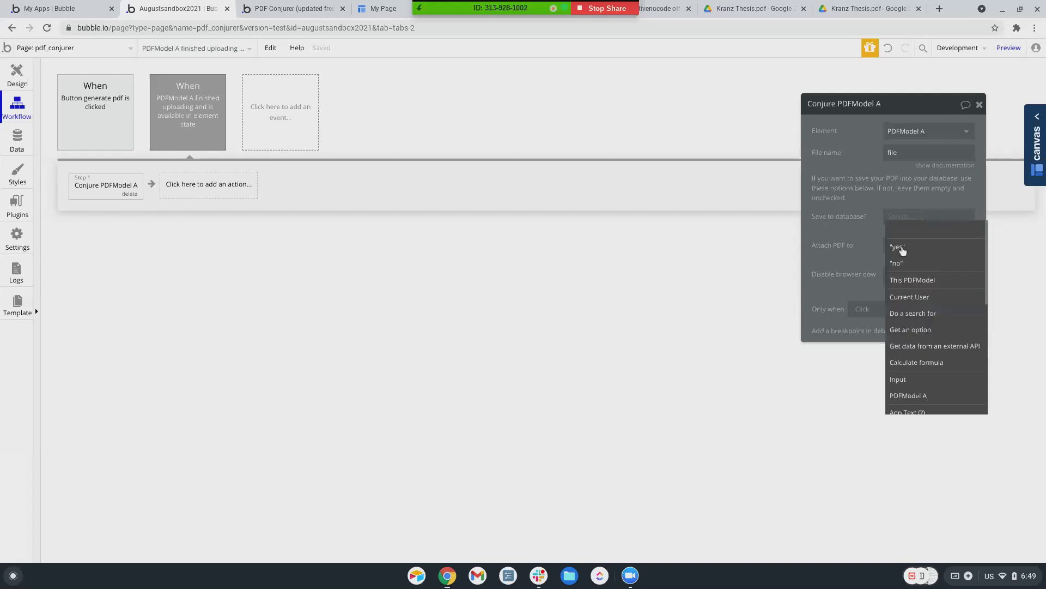
click(896, 250)
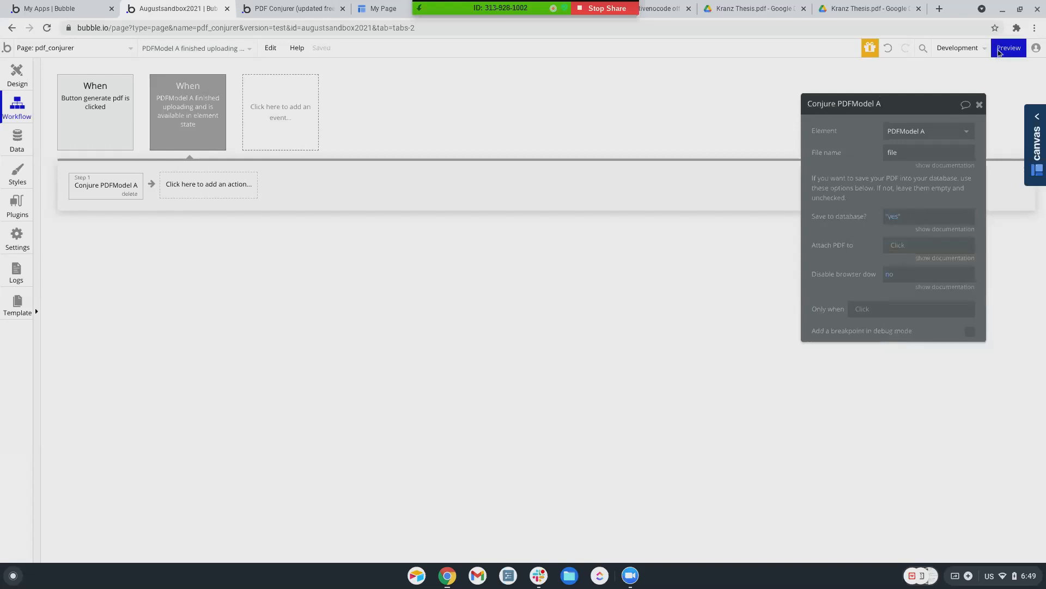
mouse_move(1010, 51)
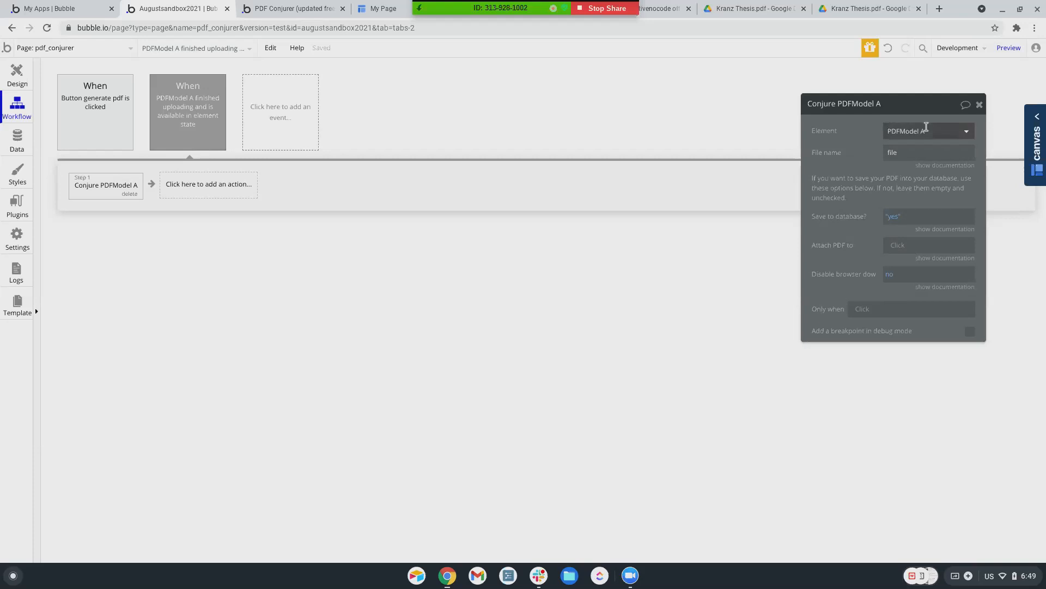
click(1009, 48)
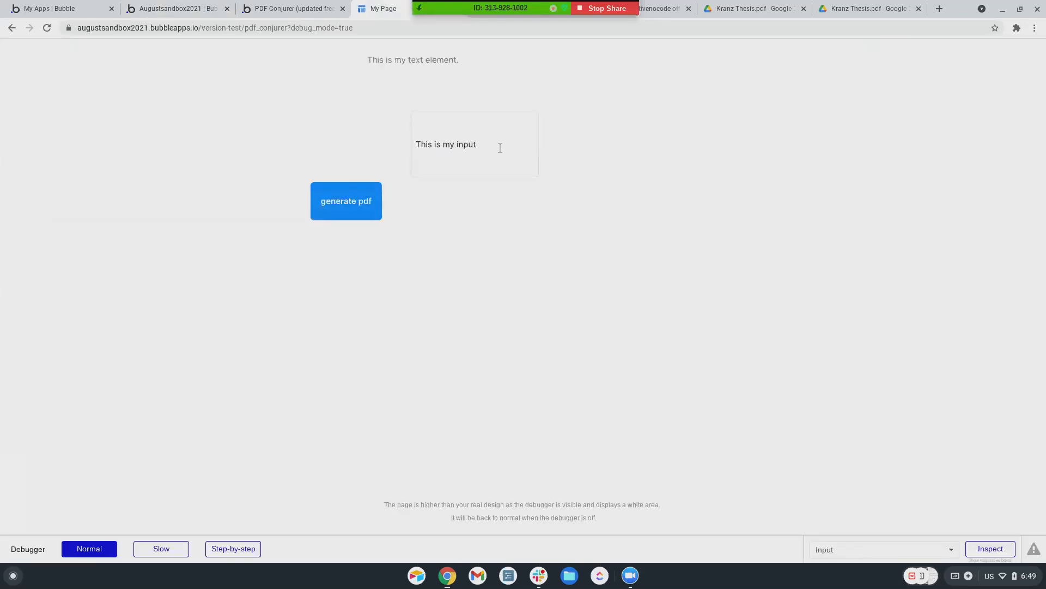
drag(498, 147, 405, 144)
text(Th)
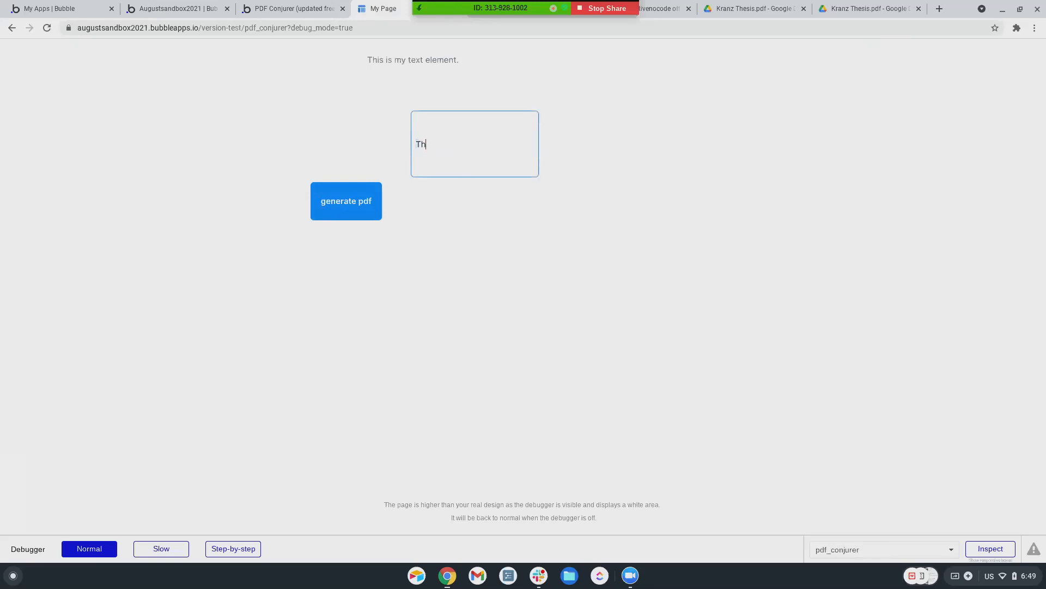
text(is is another attempt)
click(359, 209)
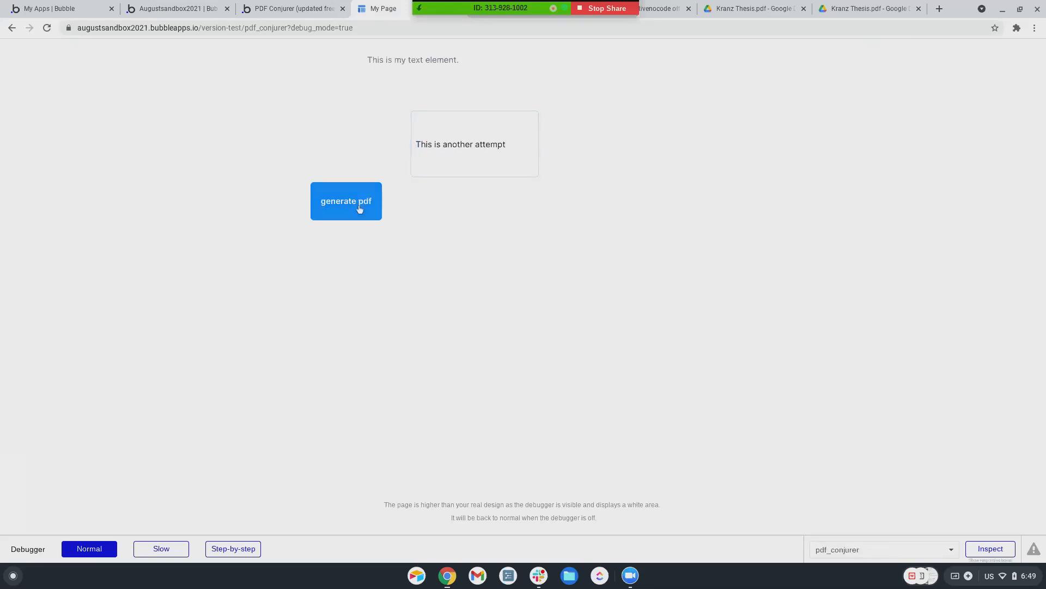
Check the app's uploaded files list in Data, refreshing it twice for new PDFs
click(164, 9)
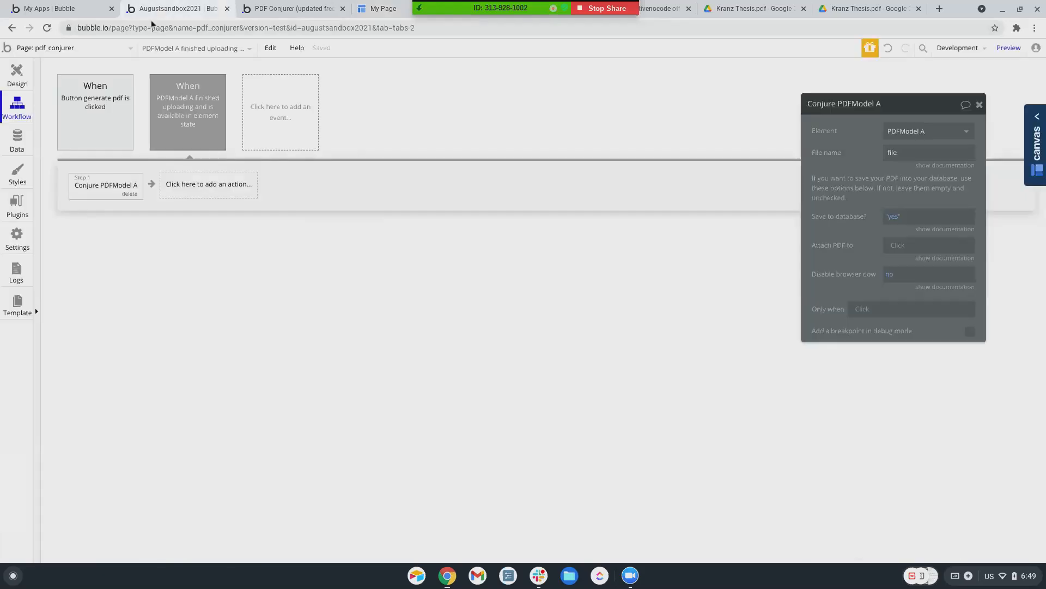
click(29, 144)
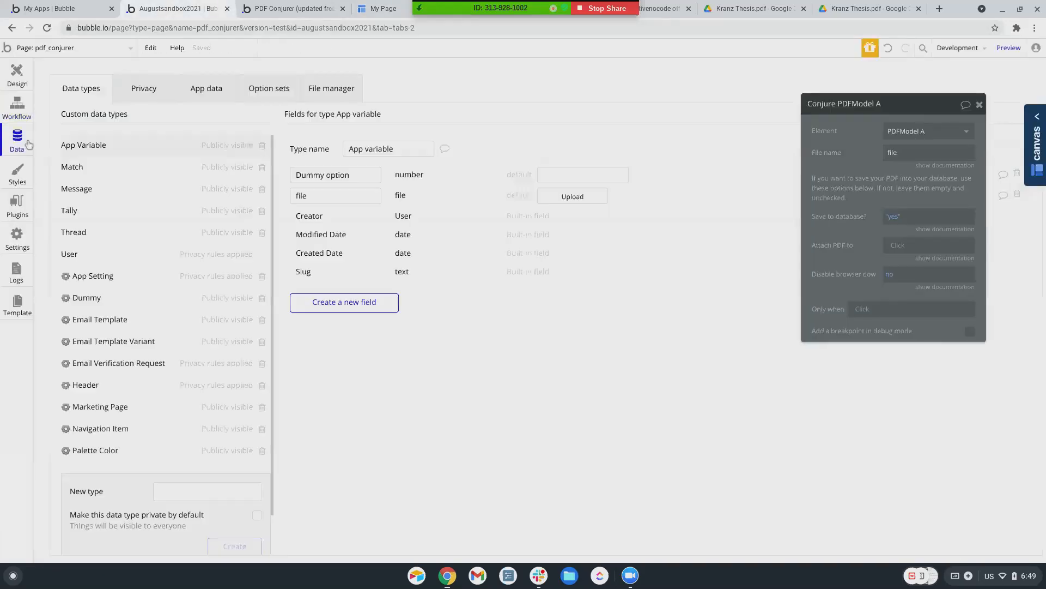
click(329, 91)
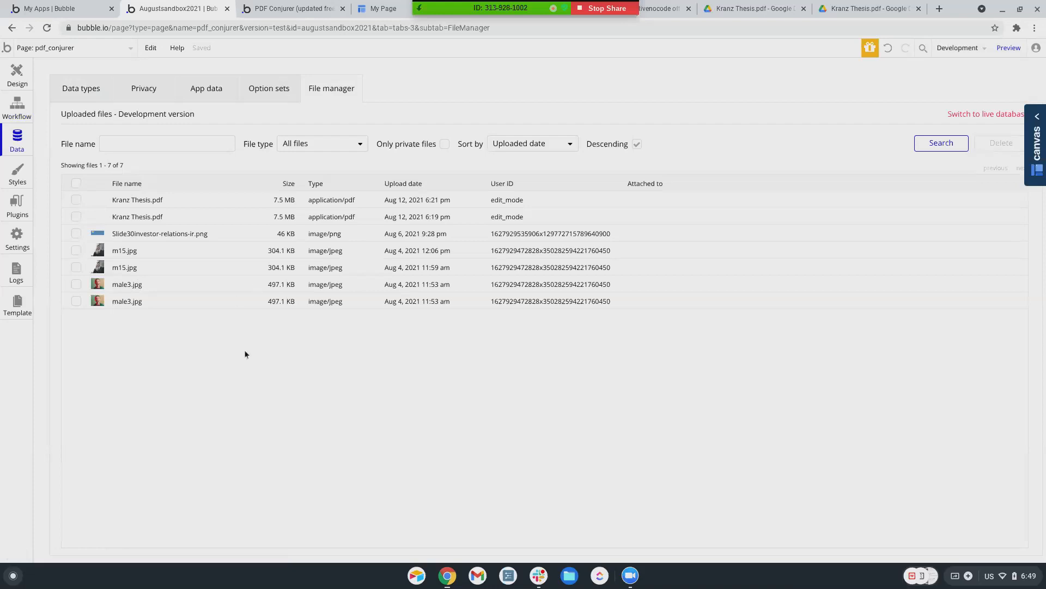
click(939, 144)
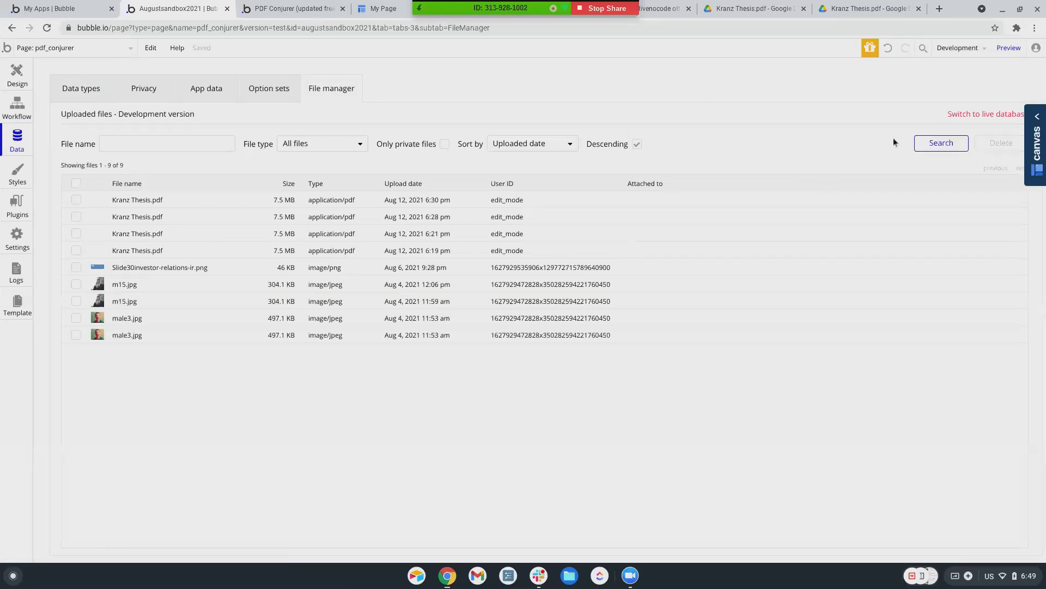
click(936, 143)
Search the recent server logs, then return to the running pdf_conjurer page
click(16, 275)
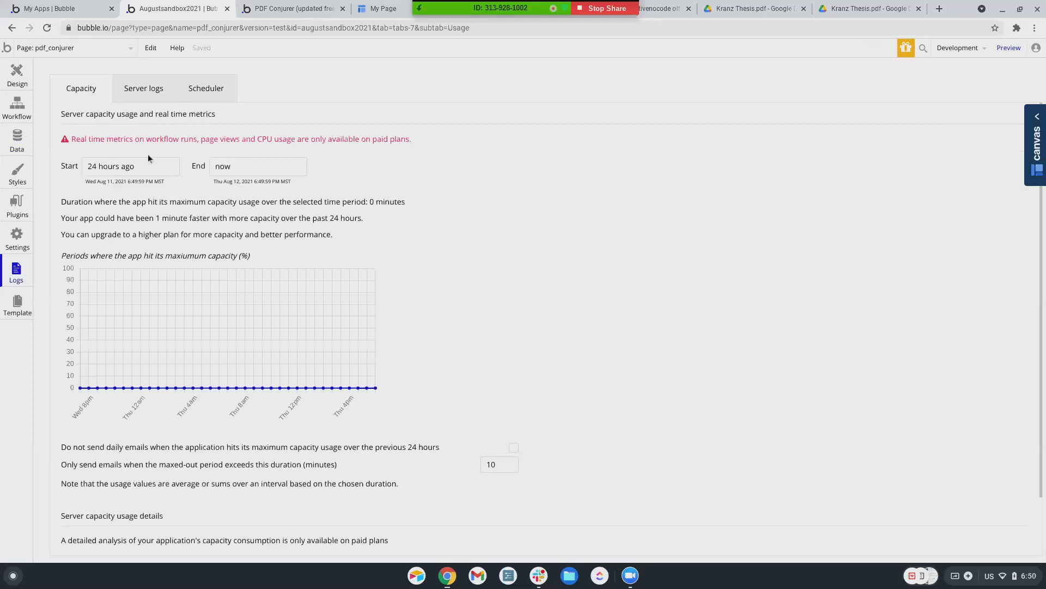
click(143, 93)
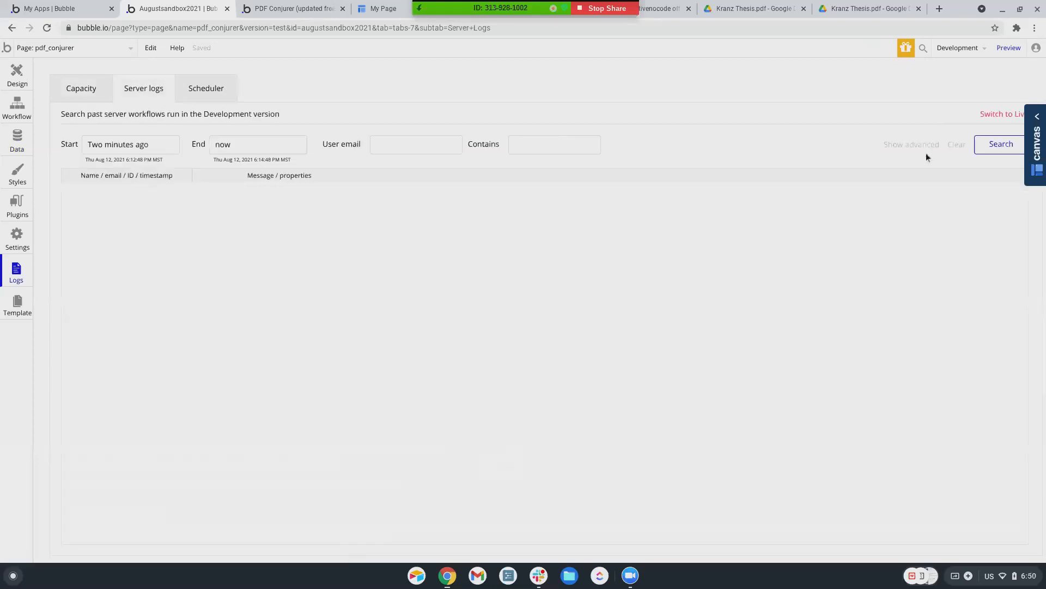
click(993, 149)
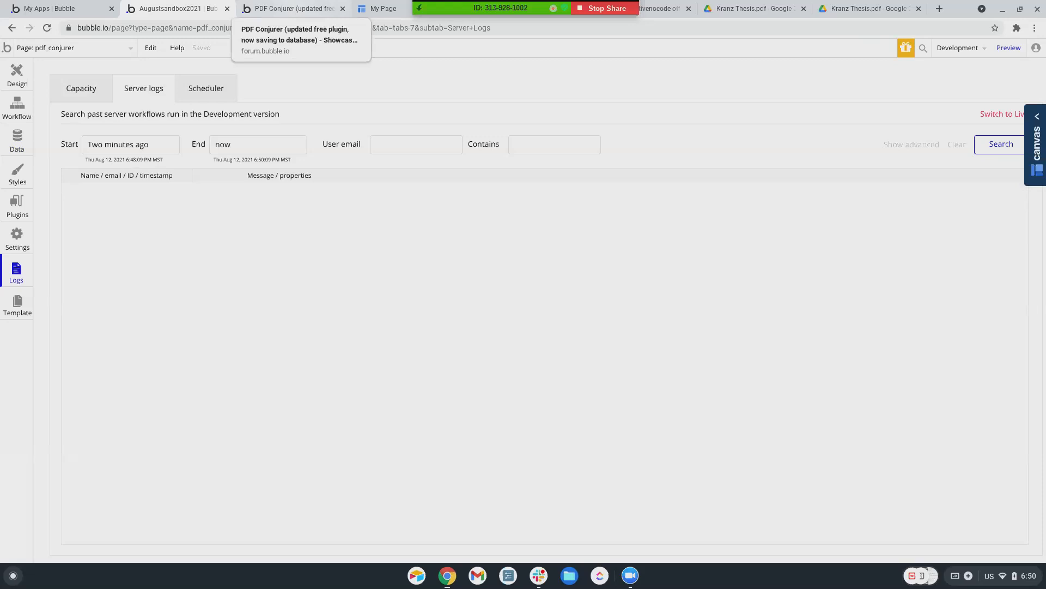
click(294, 9)
Back in the editor, show the 'PDFModel A finished uploading' workflow's Conjure step (file name 'file', save 'yes')
click(382, 8)
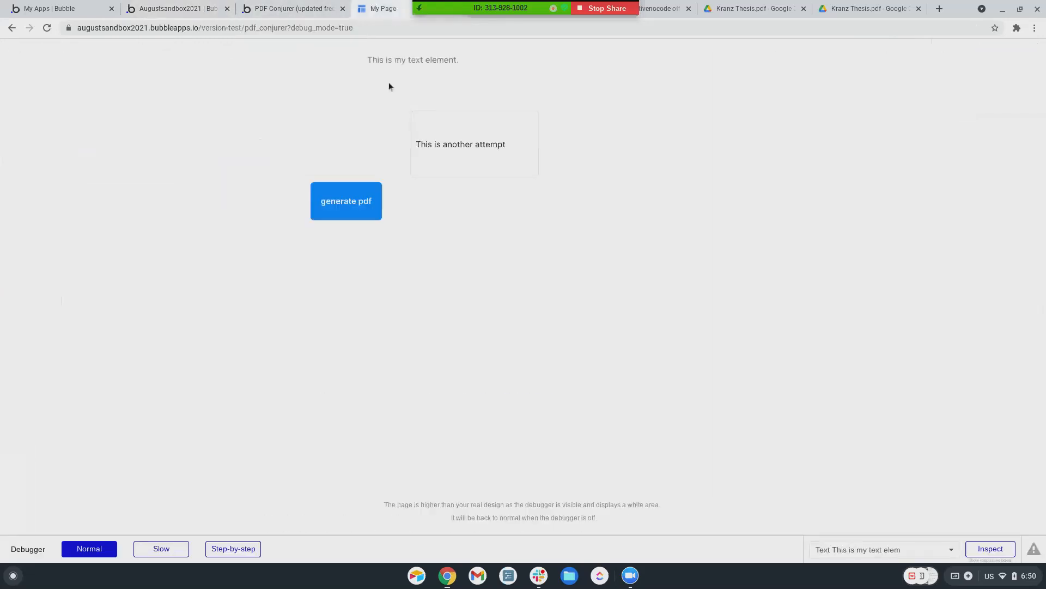
click(165, 9)
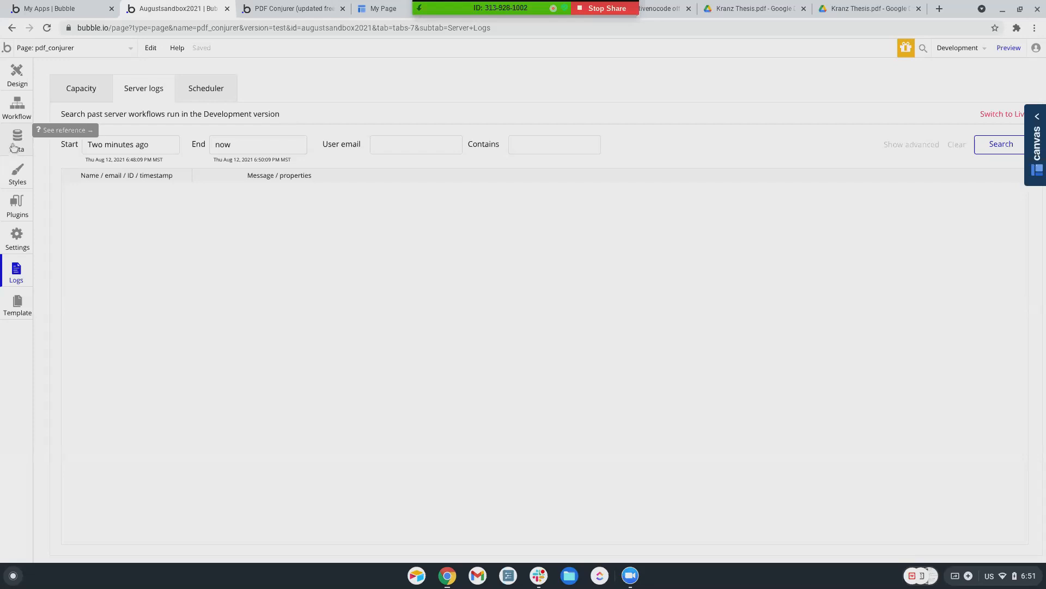
click(17, 109)
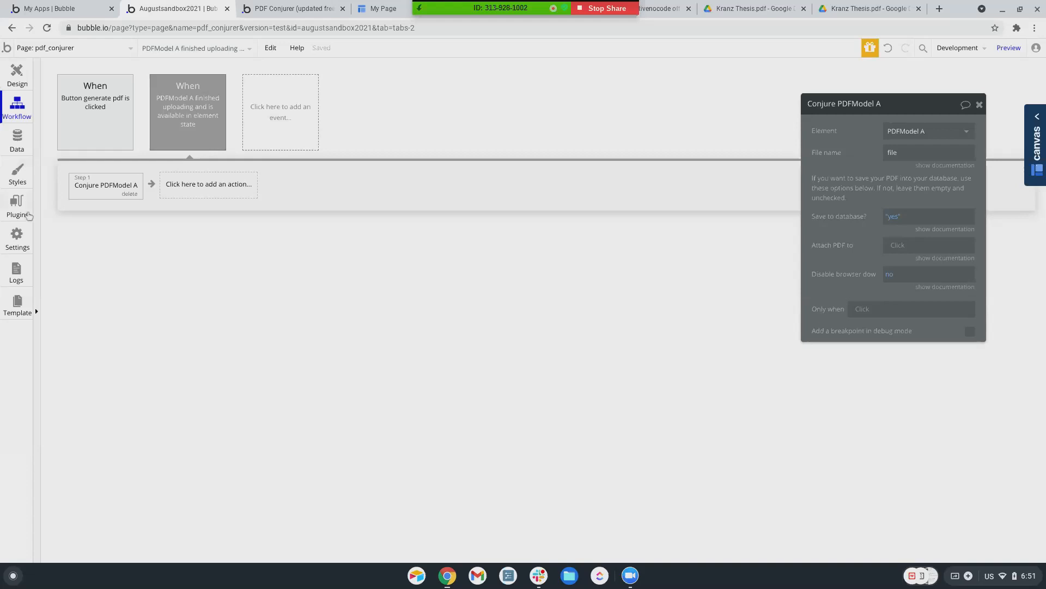
Search the plugin catalogue for 'pdf' and subscribe to the free PDF Embed plugin
click(16, 204)
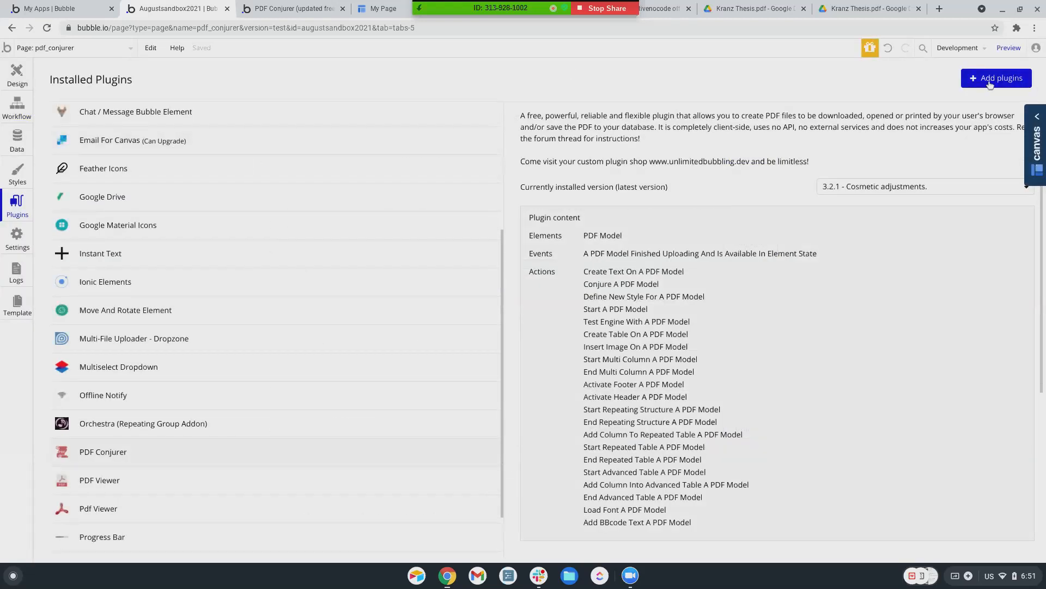
click(989, 83)
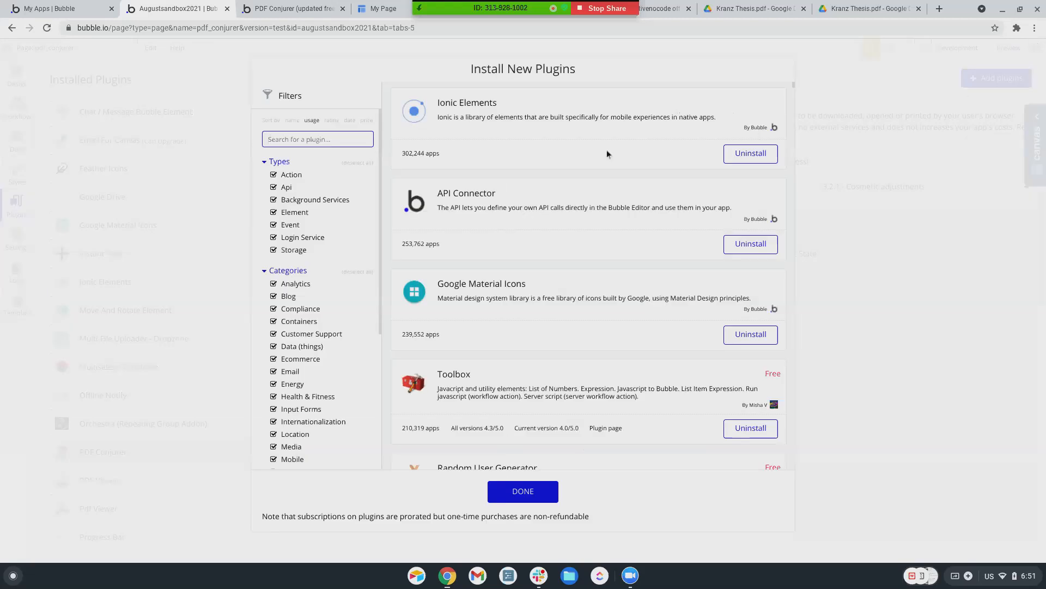
text(pdf)
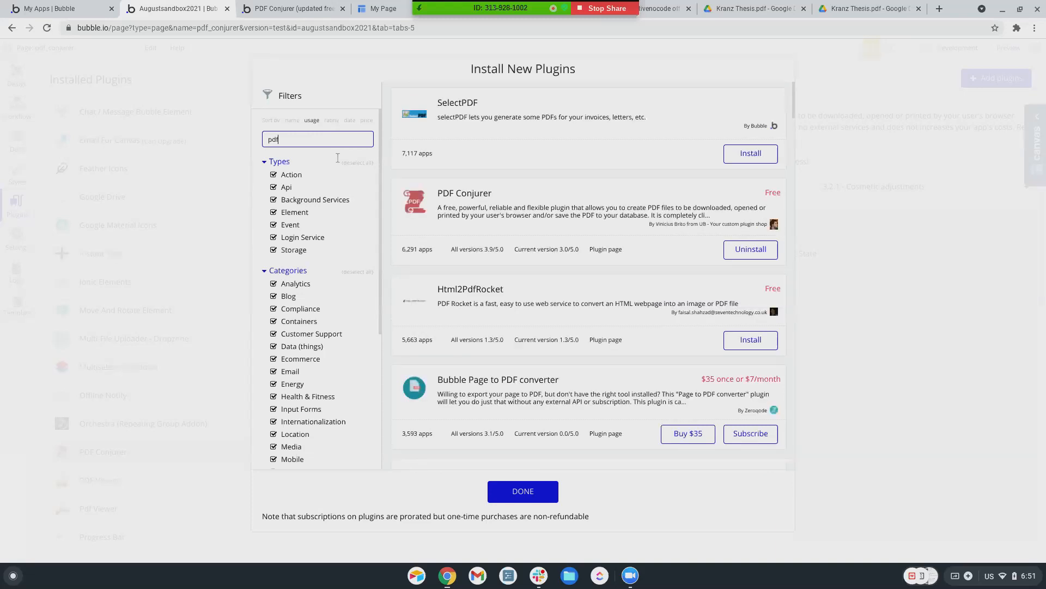
scroll(470, 270, down, 4)
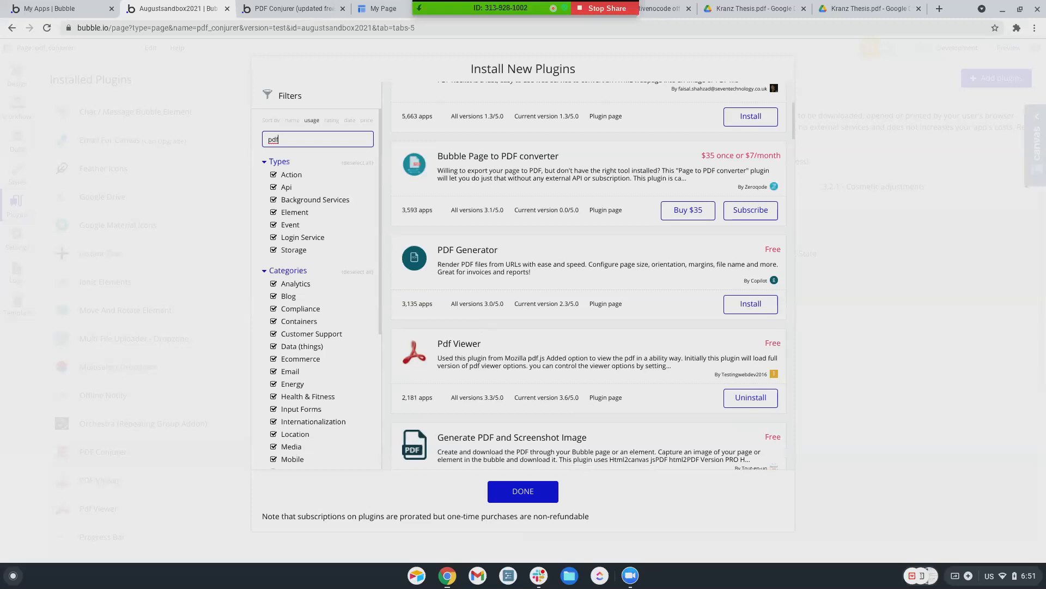
scroll(479, 321, down, 4)
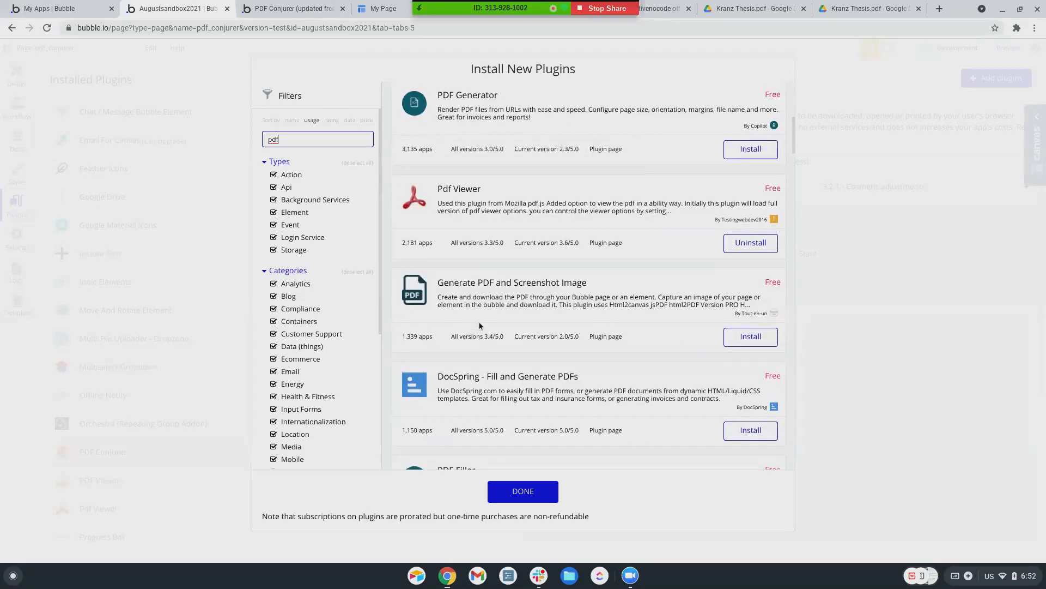
scroll(479, 322, down, 3)
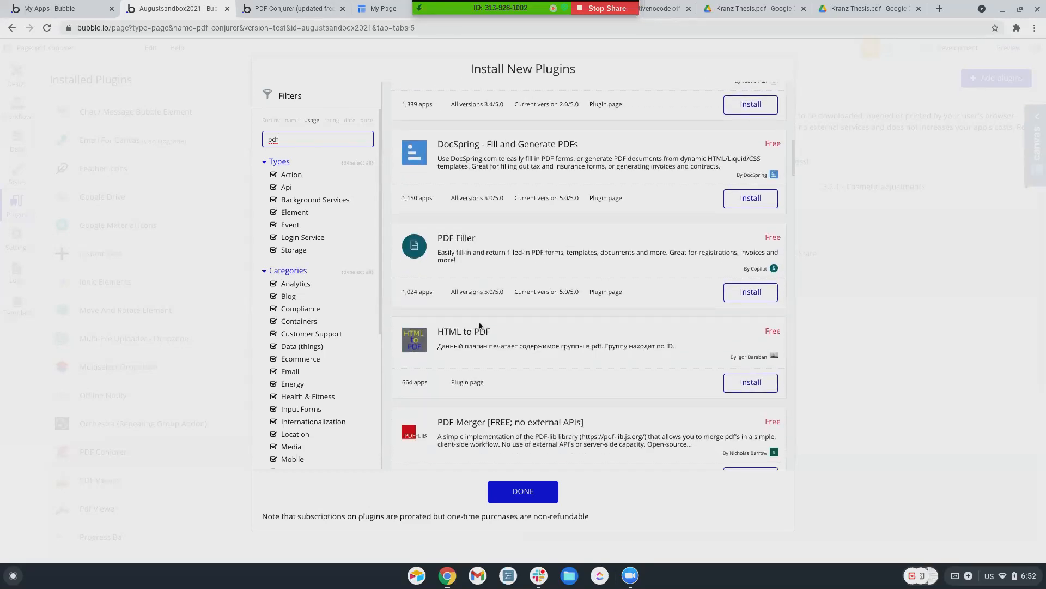
scroll(479, 325, down, 7)
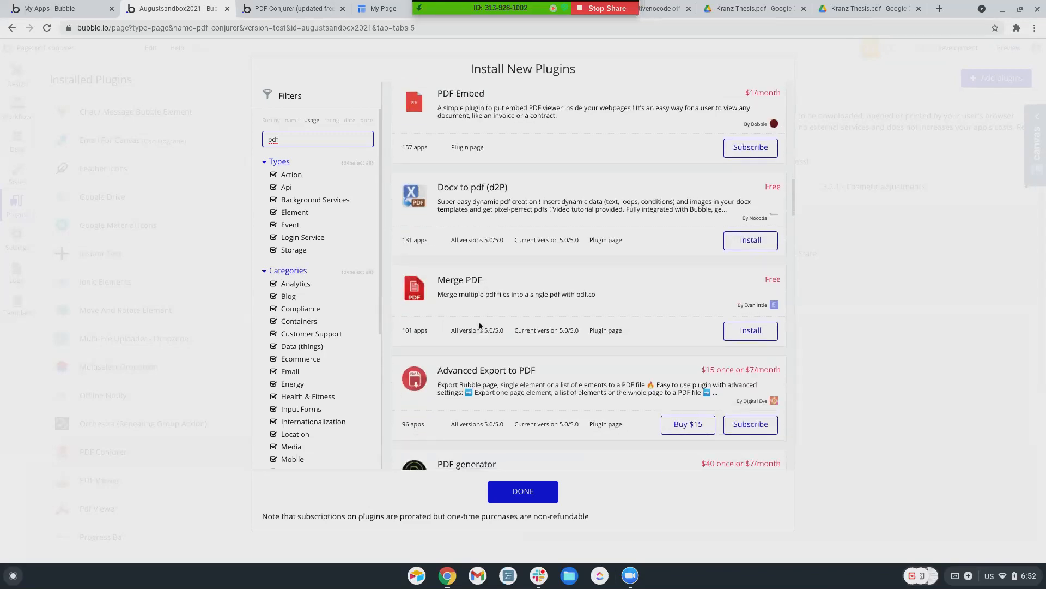
scroll(479, 326, up, 1)
click(734, 174)
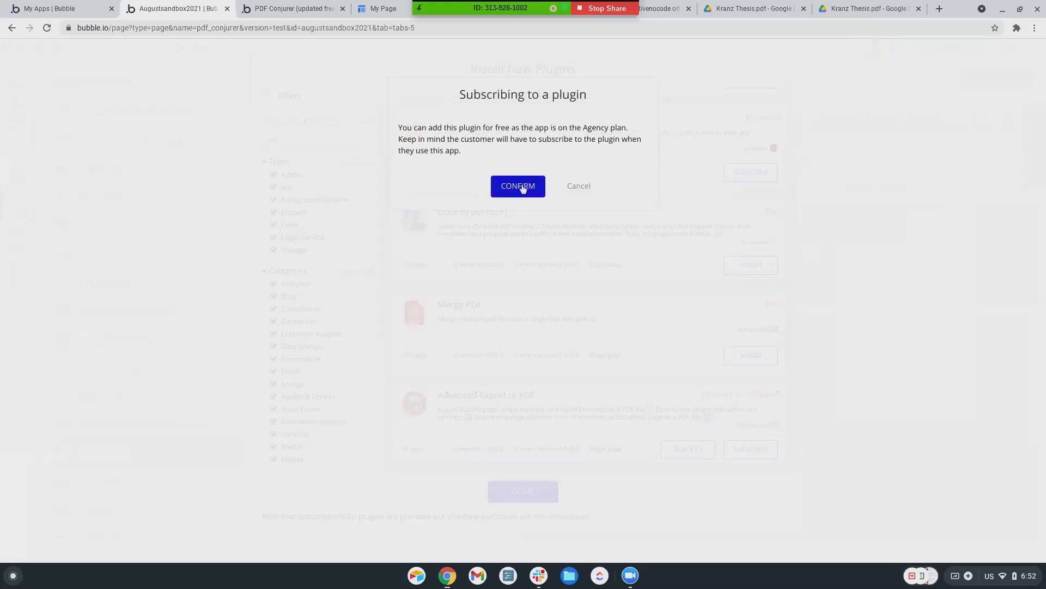
click(522, 189)
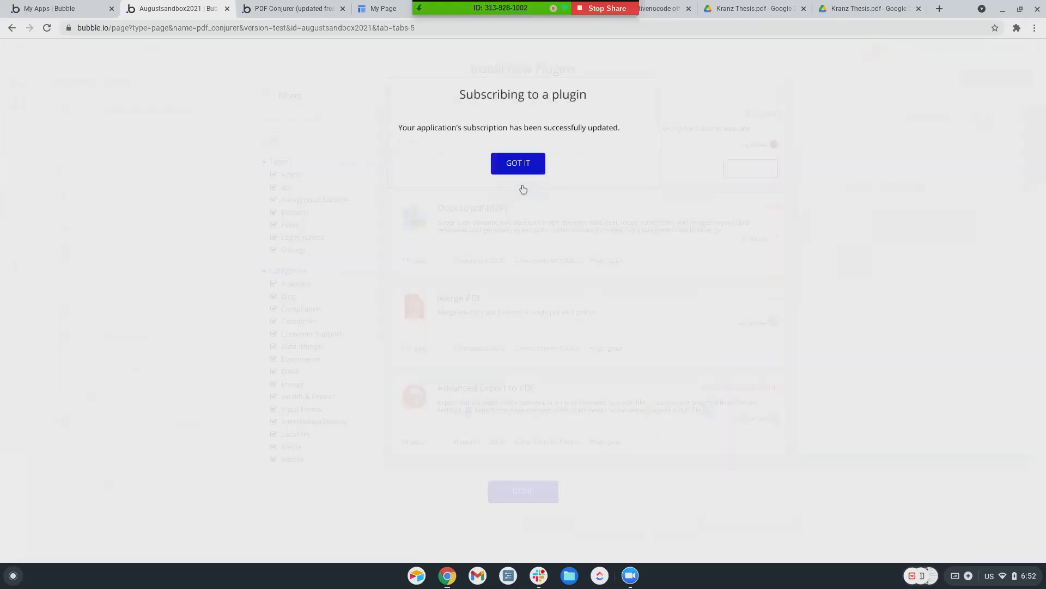
click(521, 170)
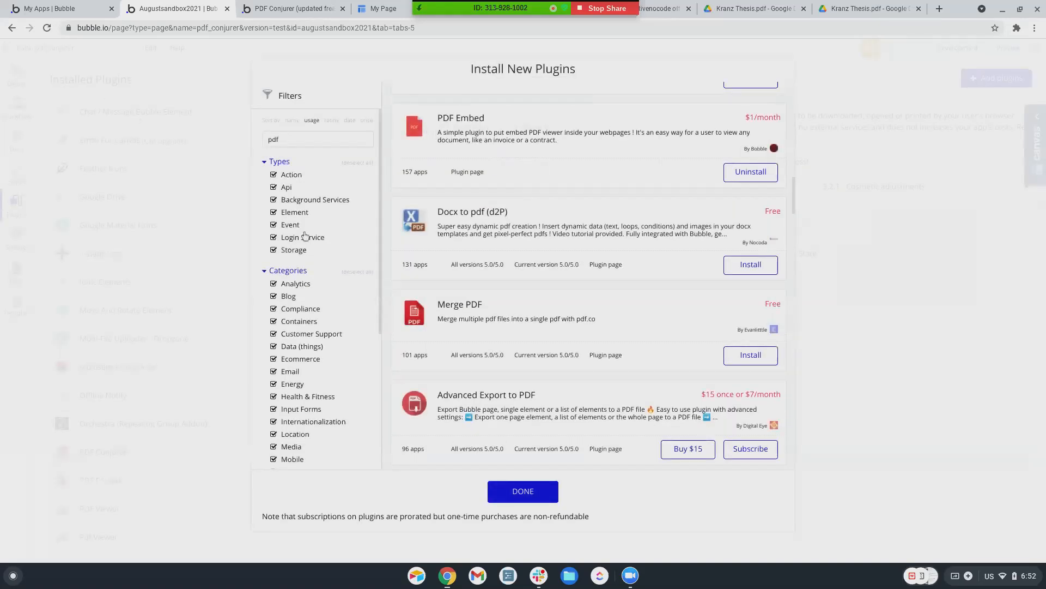
Close the plugin catalogue and switch to editing the pdf_viewer page
click(522, 491)
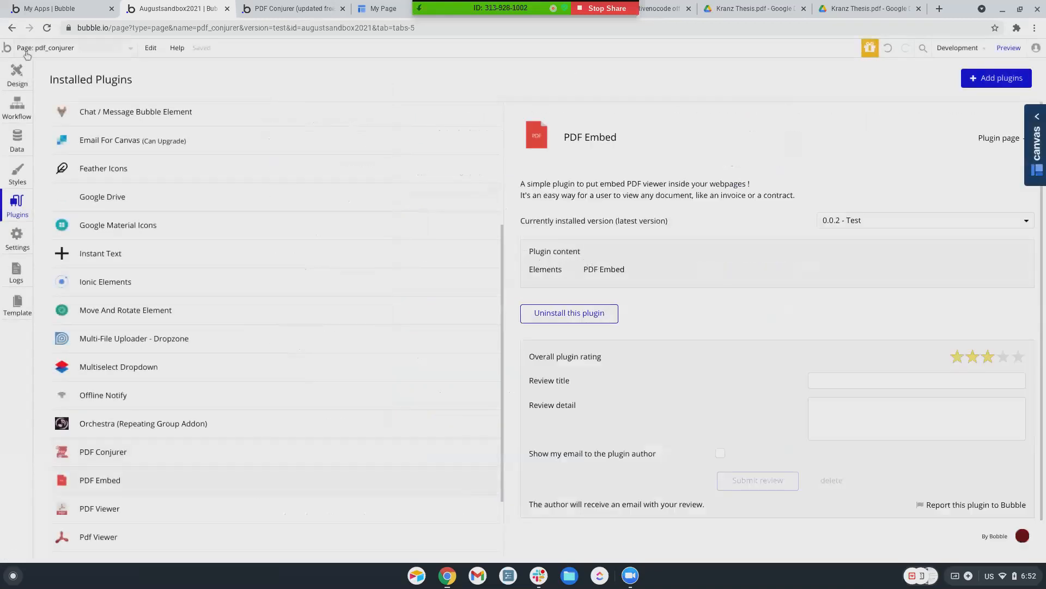
click(22, 48)
click(37, 183)
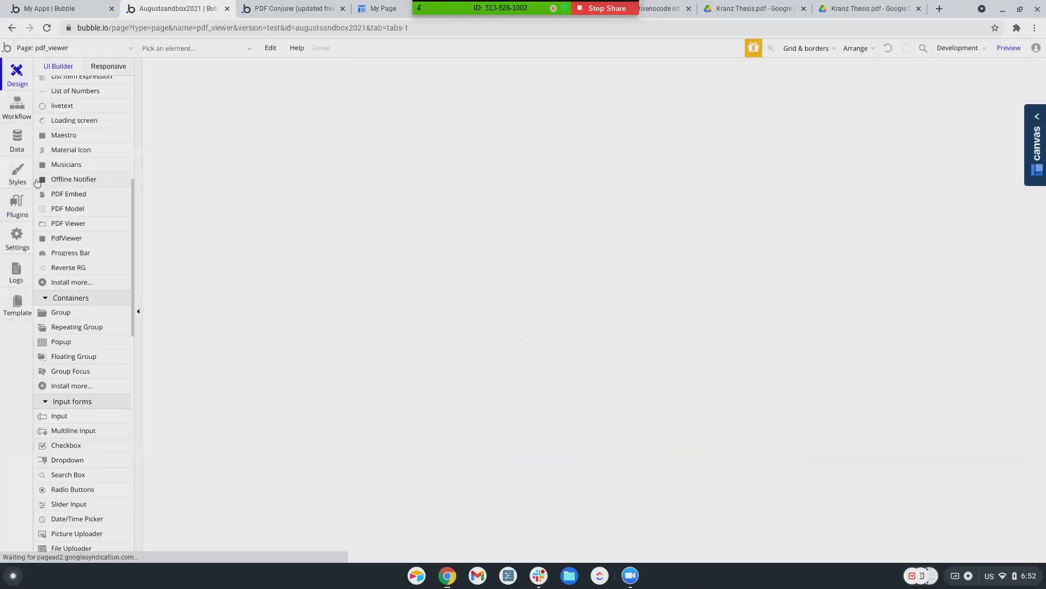
Draw a PDF Embed element using the Google Drive thesis link as its dynamic link, then preview
scroll(80, 352, down, 1)
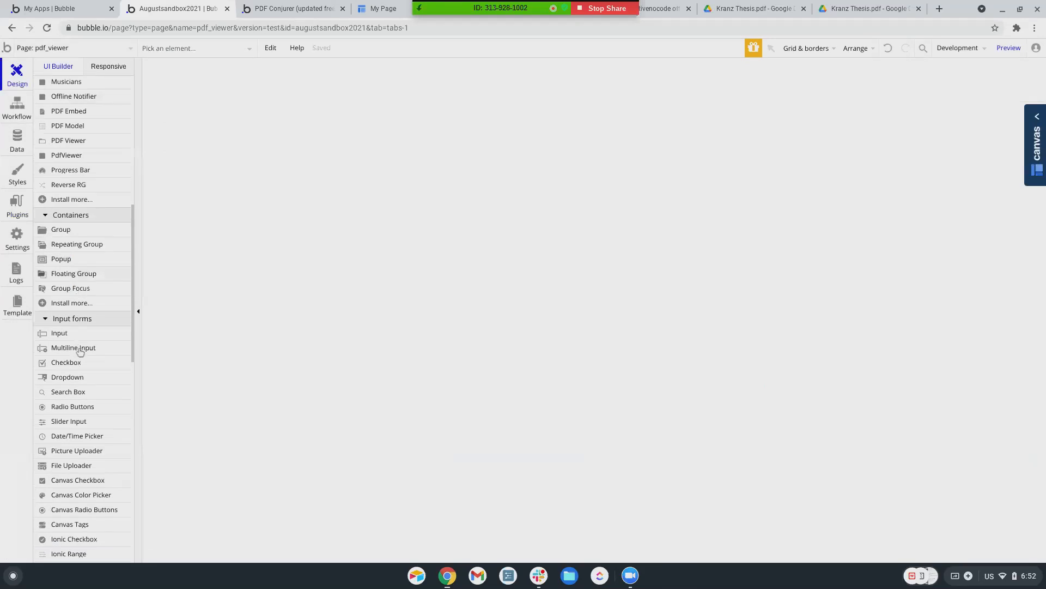
scroll(80, 351, up, 2)
click(76, 240)
mouse_move(441, 63)
mouse_down()
mouse_move(518, 182)
mouse_move(749, 374)
mouse_move(755, 392)
mouse_up()
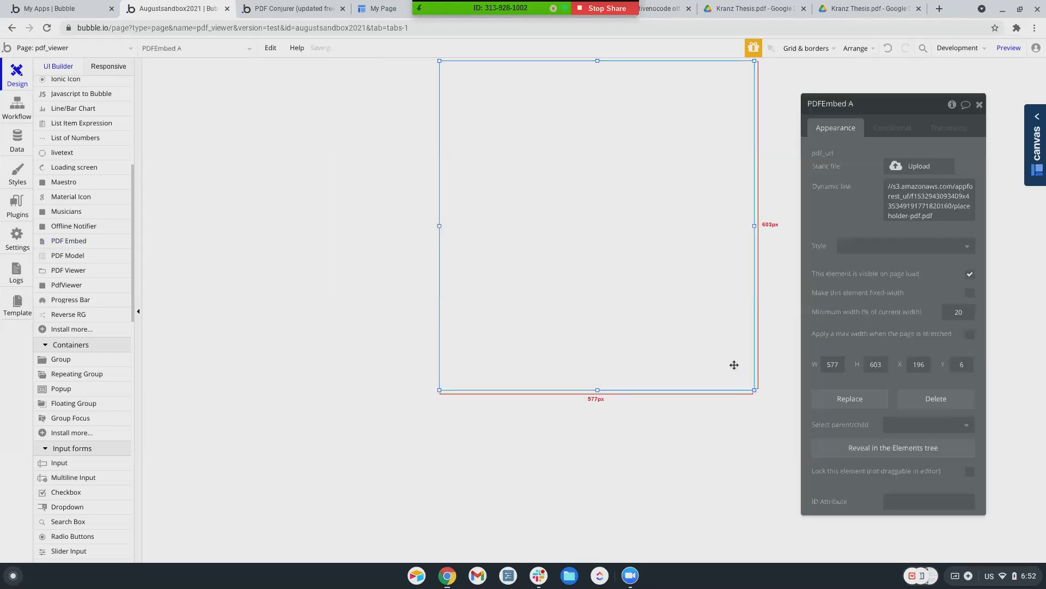
click(903, 196)
key(ctrl+v)
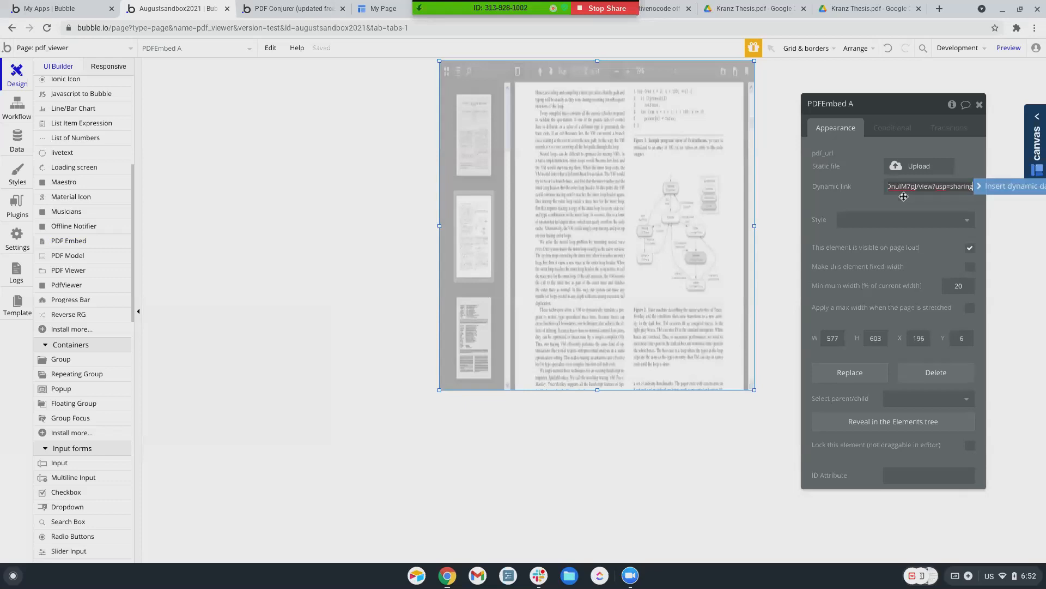
click(863, 201)
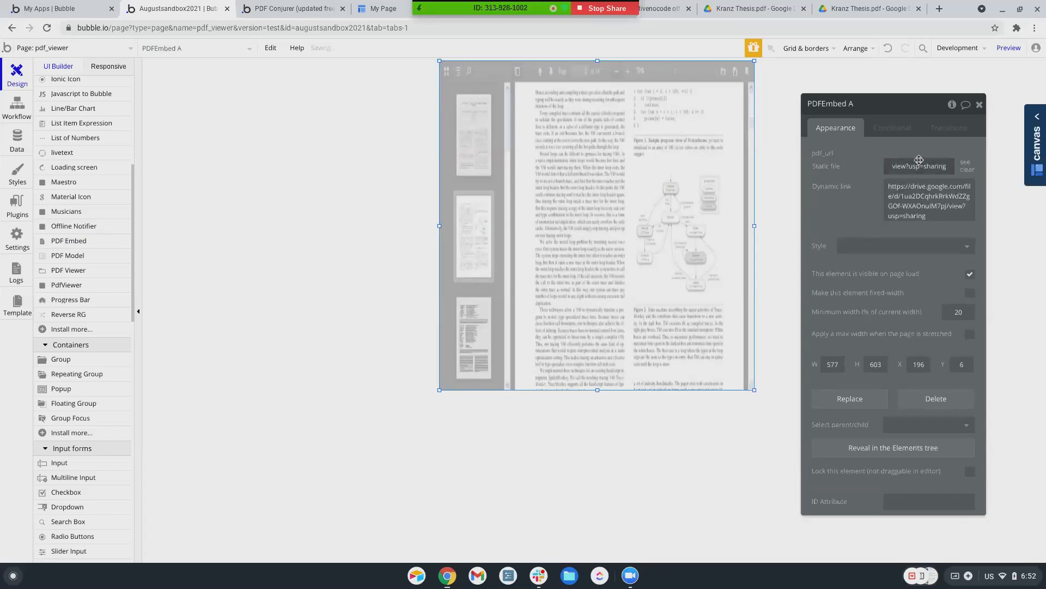
click(1009, 48)
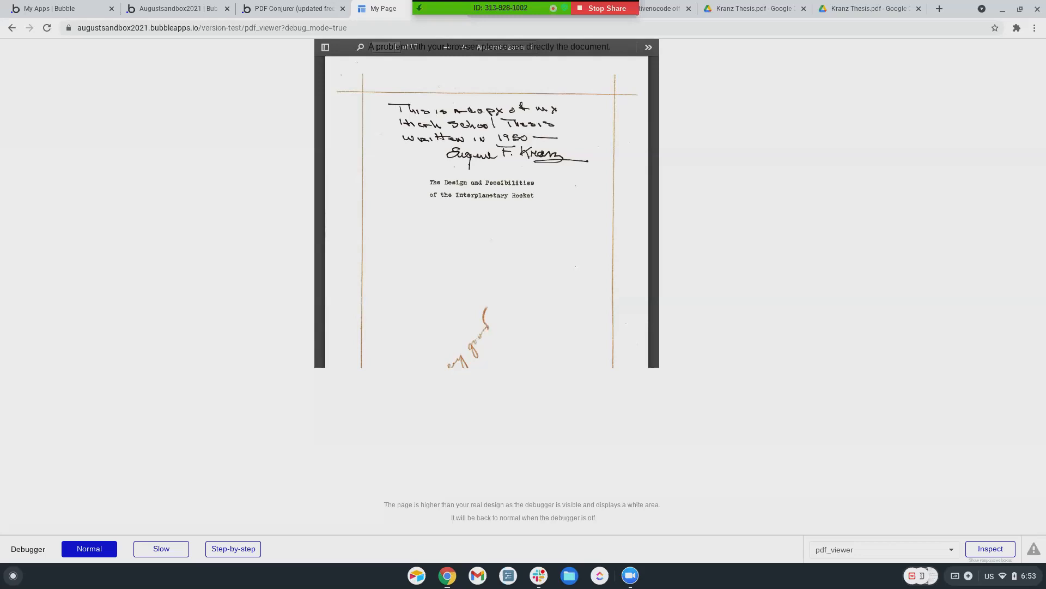
Back in the editor, check the installed PDF Embed plugin and place another PDF Embed element on pdf_viewer
click(318, 9)
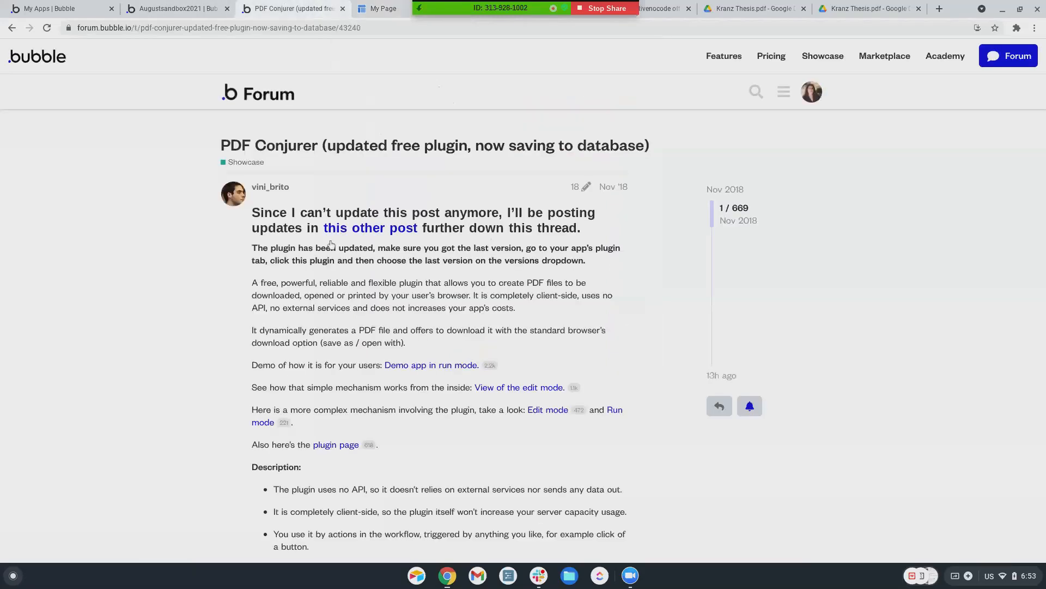
click(160, 10)
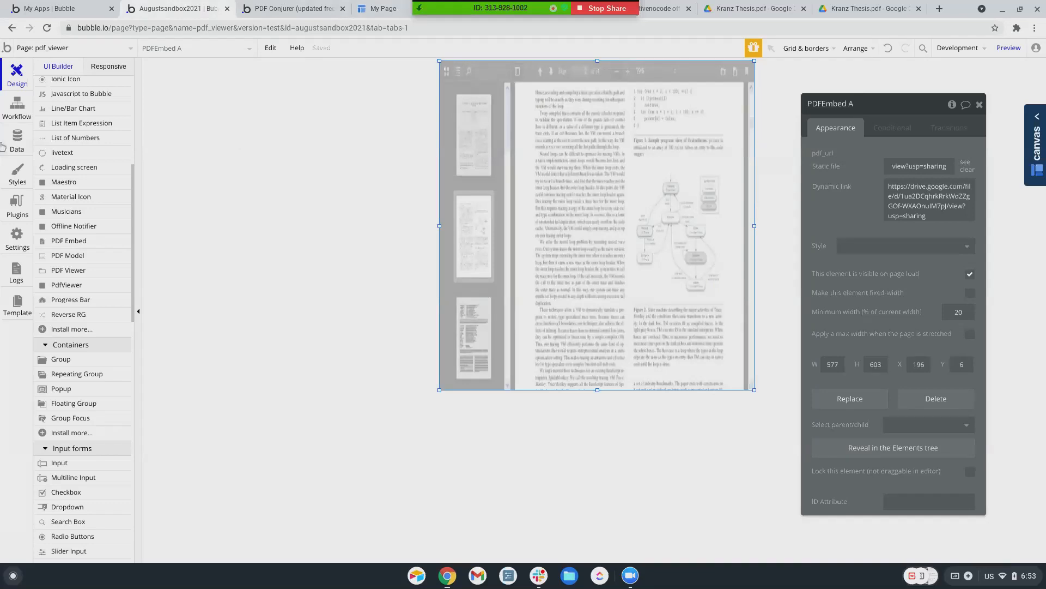
click(19, 209)
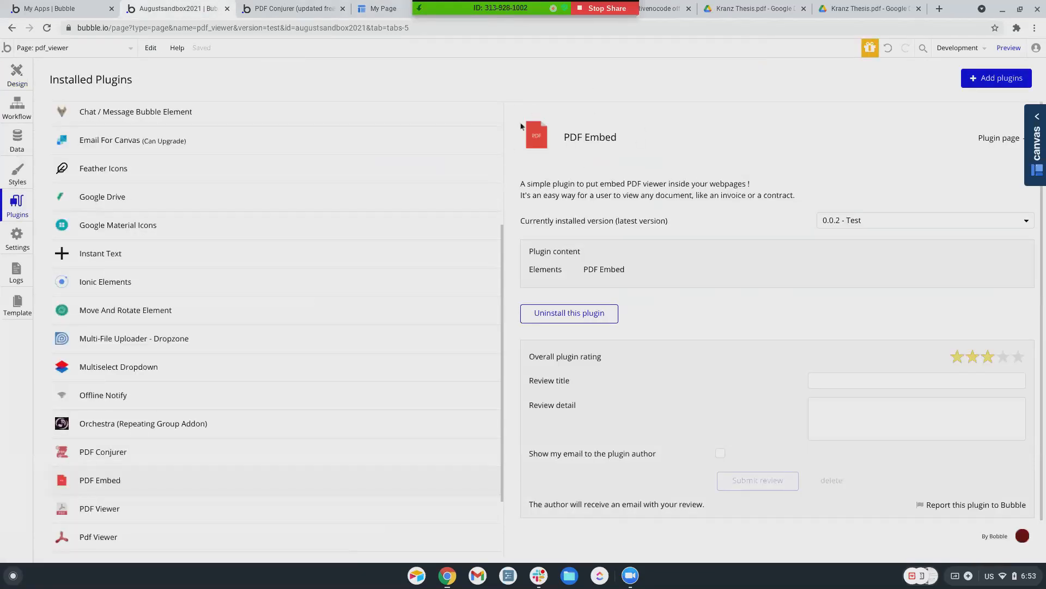
click(17, 75)
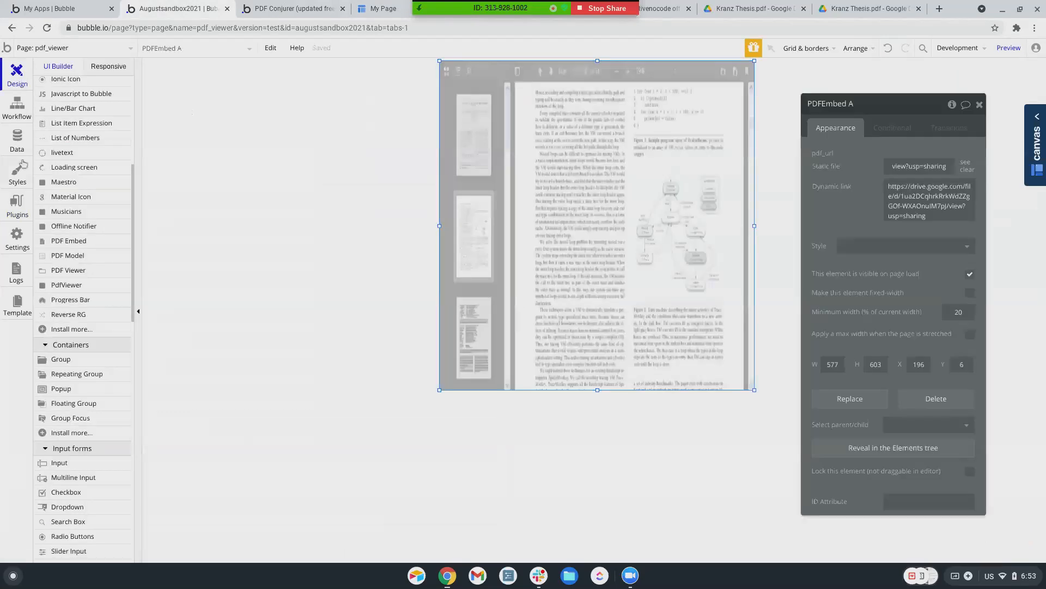
drag(68, 240, 401, 70)
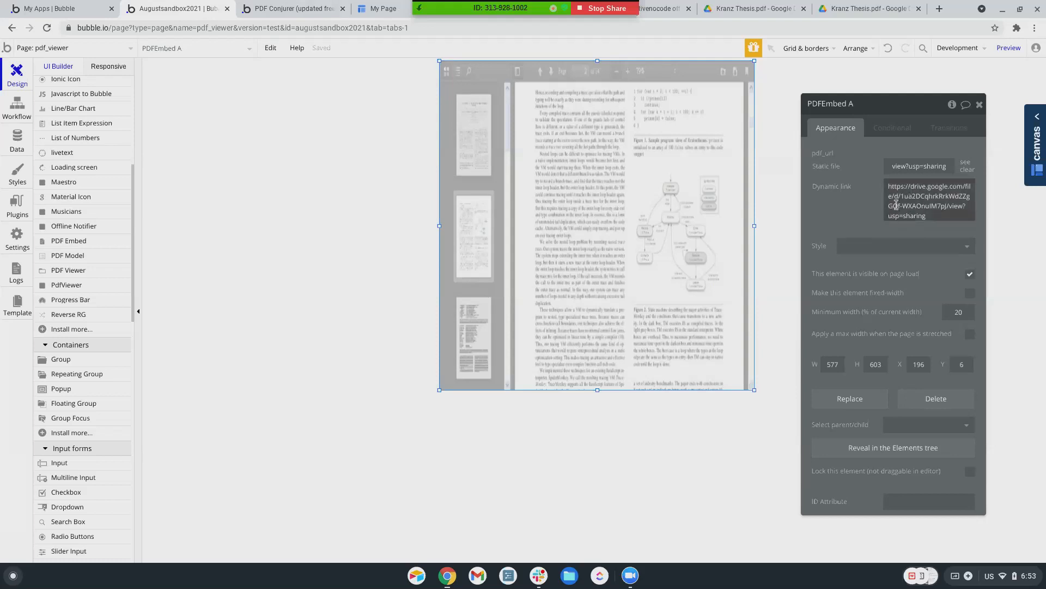
click(1007, 48)
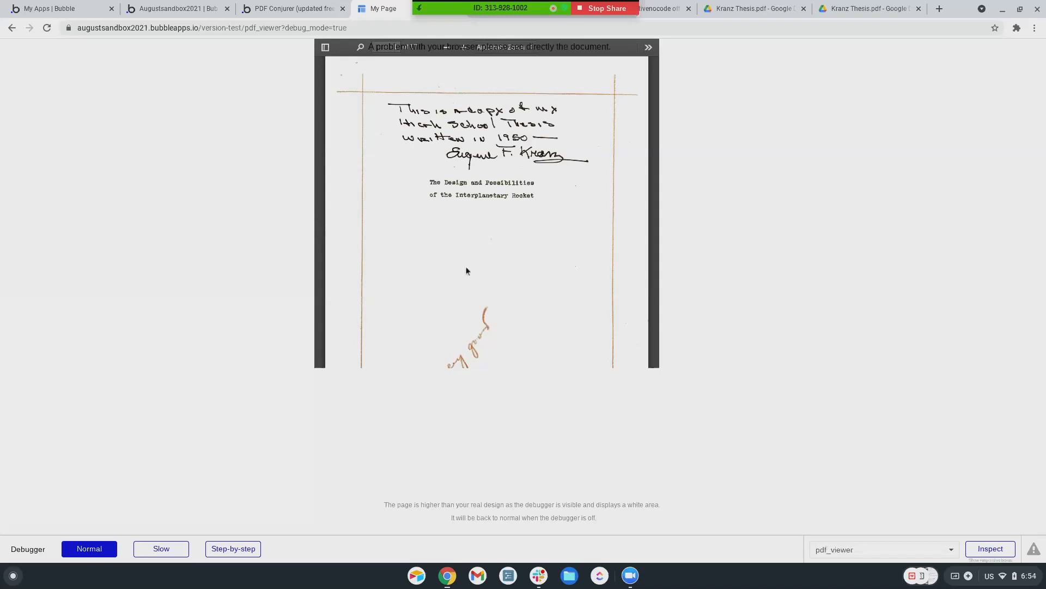
scroll(365, 179, down, 20)
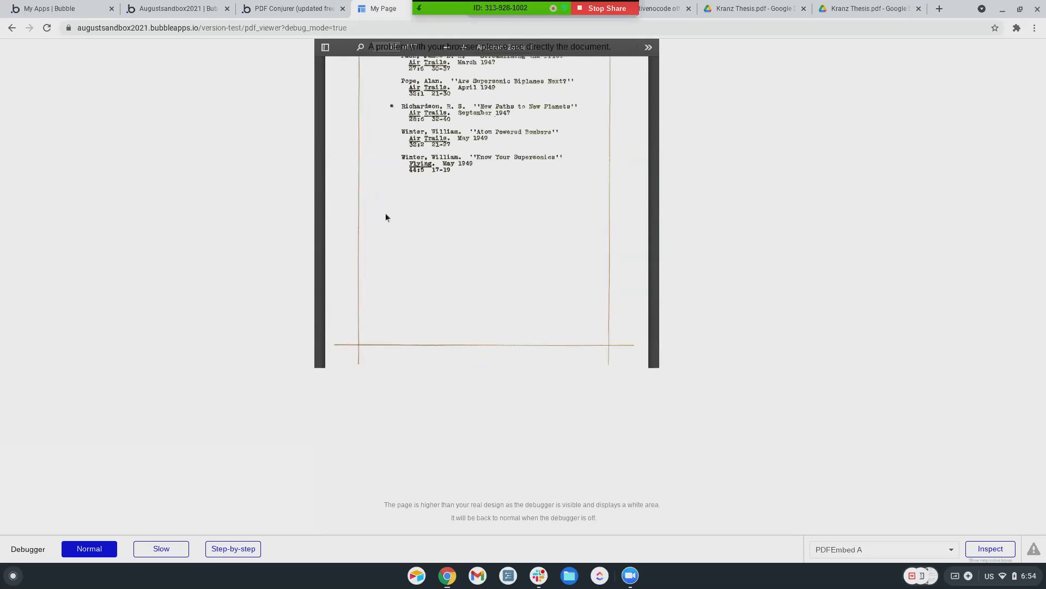
scroll(323, 231, up, 6)
scroll(322, 232, up, 15)
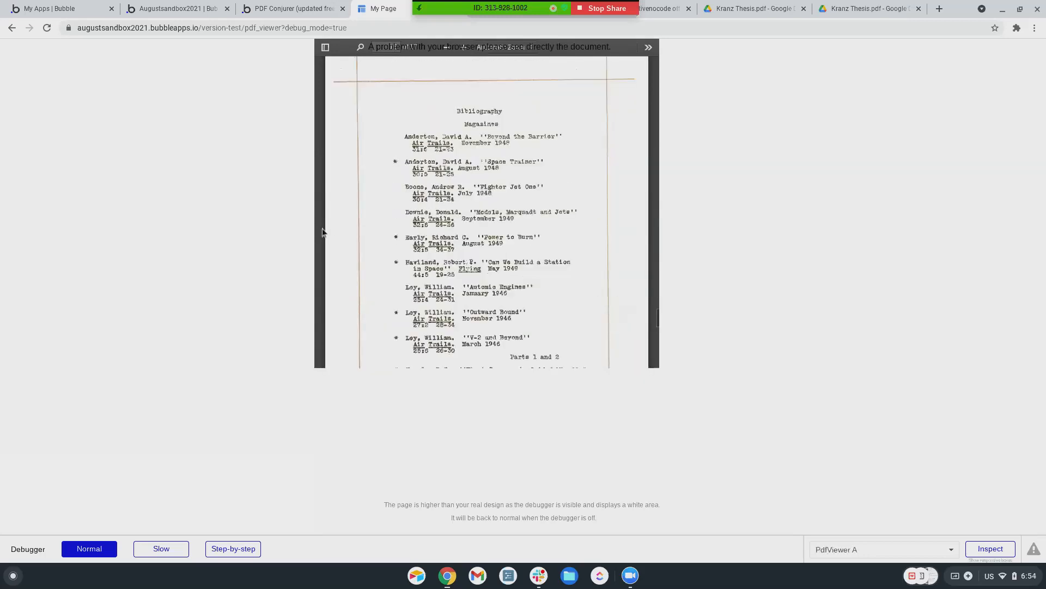
scroll(322, 232, up, 15)
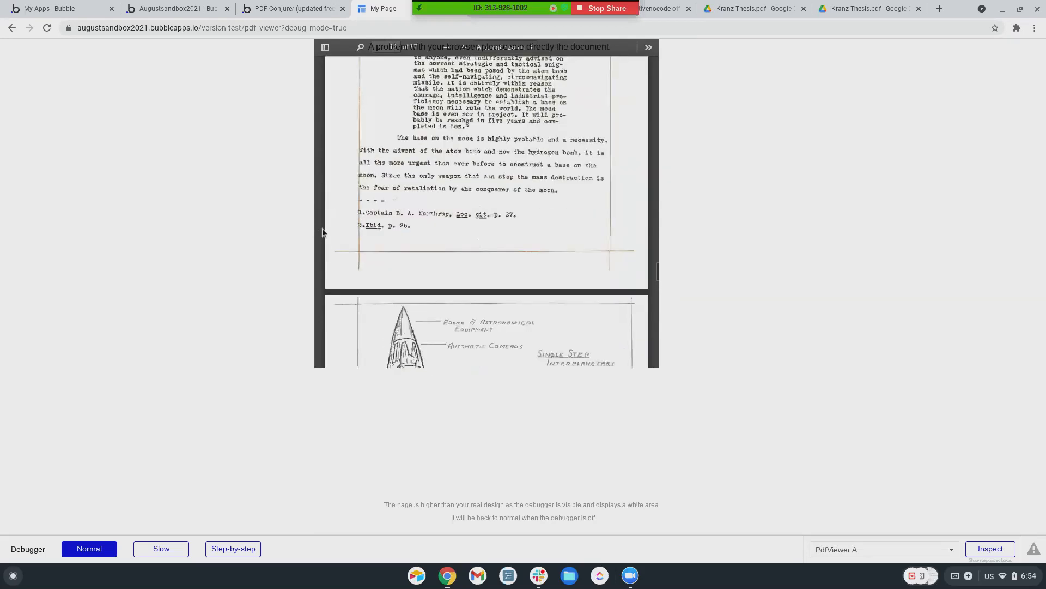
scroll(322, 231, up, 8)
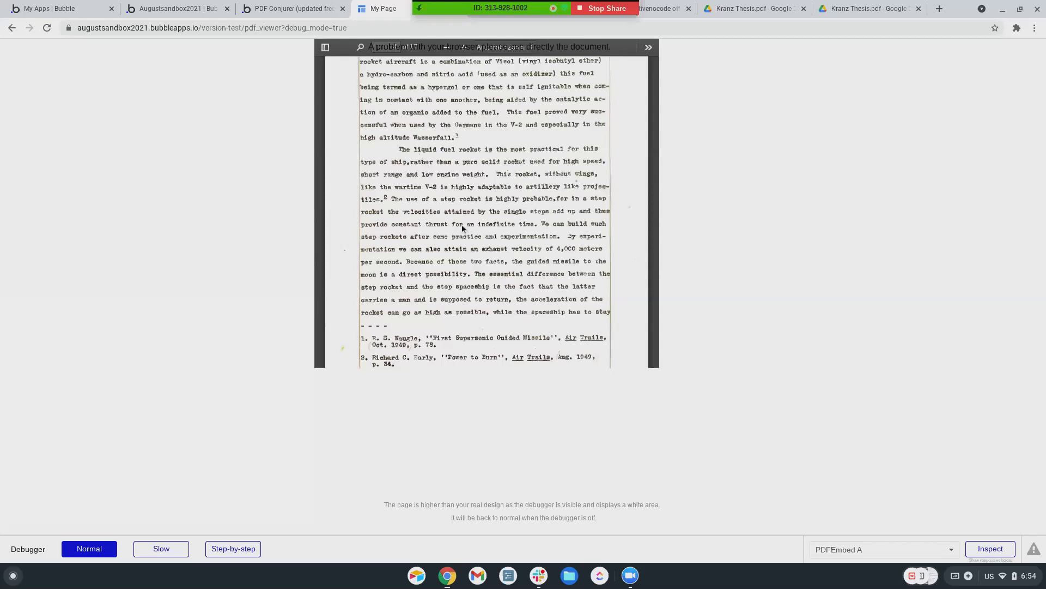
scroll(320, 199, down, 3)
scroll(321, 198, down, 20)
scroll(320, 199, down, 20)
scroll(321, 199, down, 20)
scroll(321, 199, up, 20)
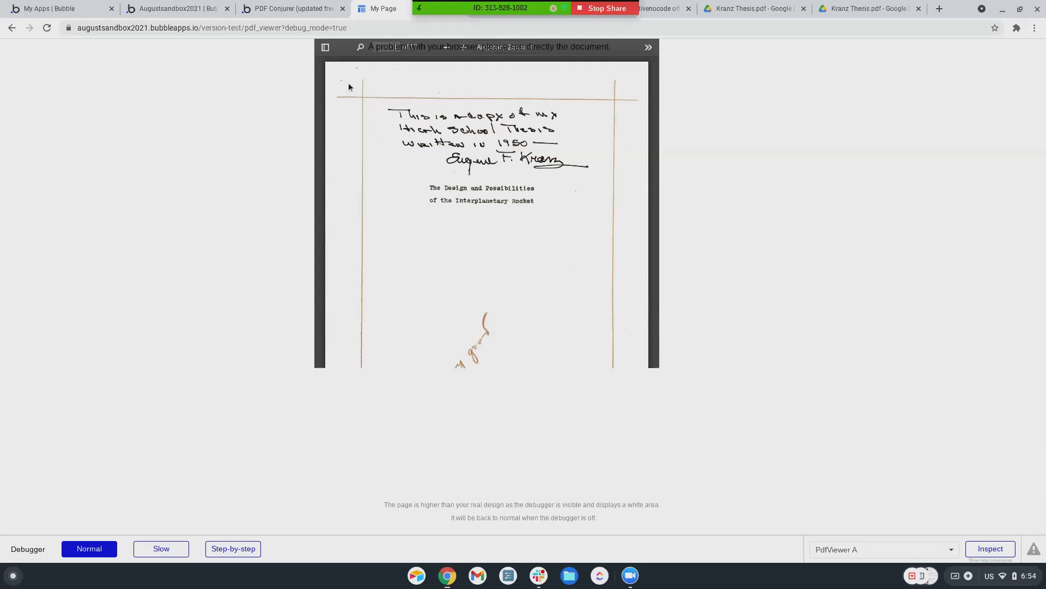
Return to the editor, search the plugin catalogue for 'pdf embed', then resume designing pdf_viewer
click(283, 11)
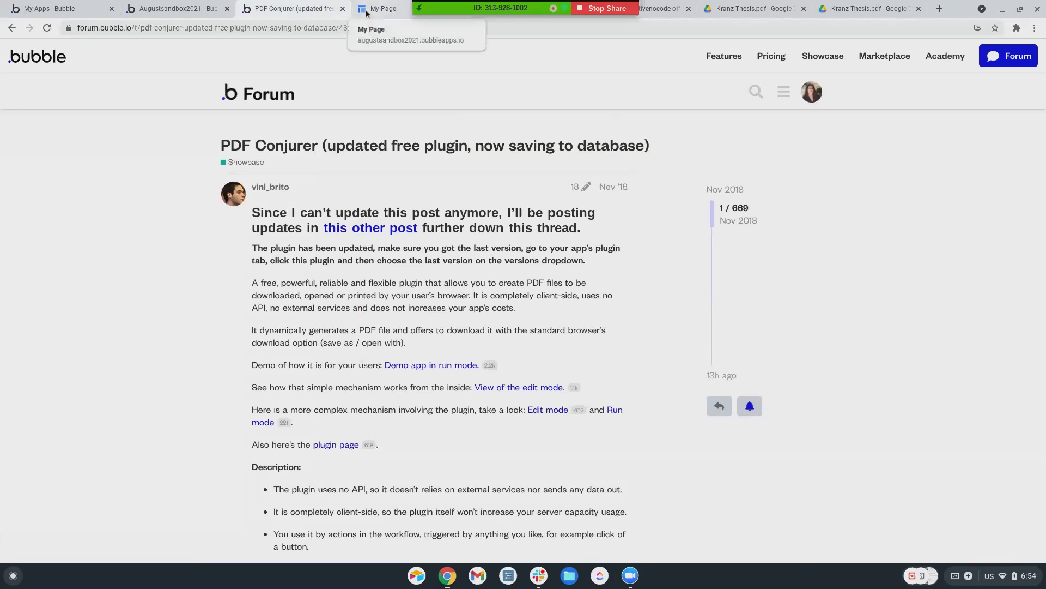
click(183, 11)
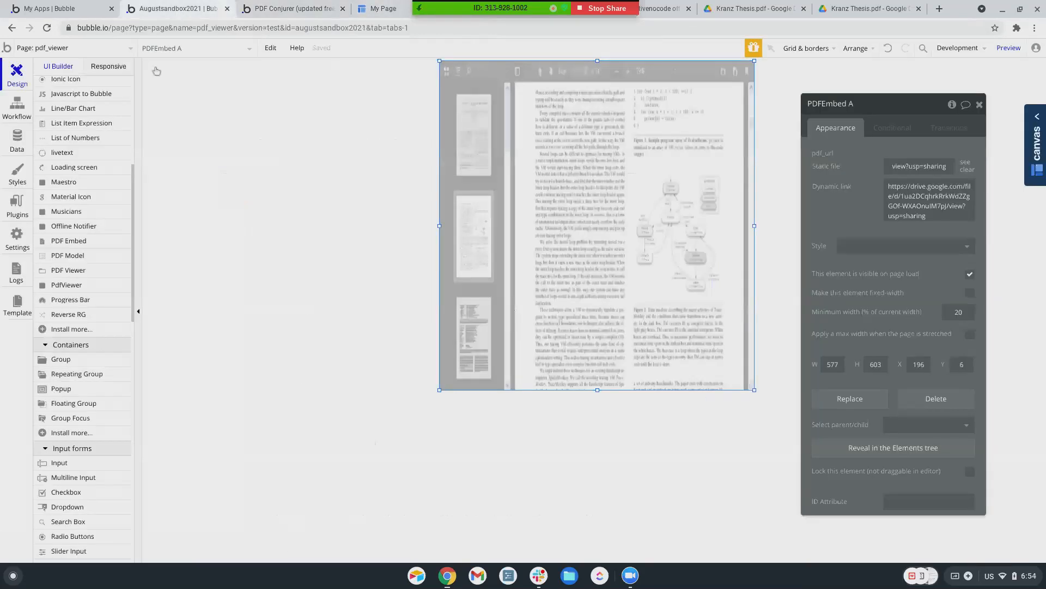
click(17, 206)
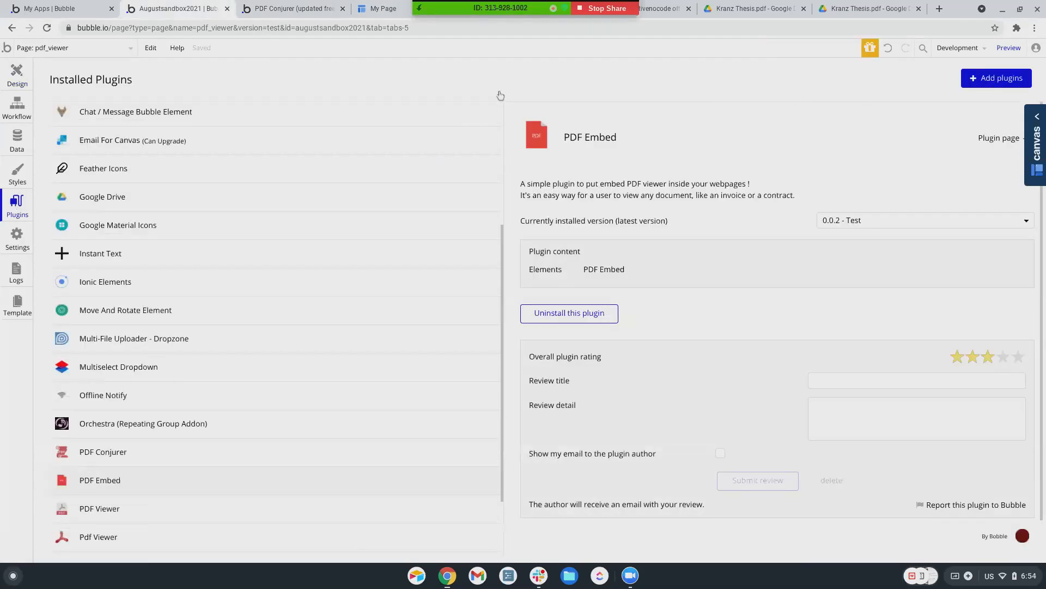
click(992, 78)
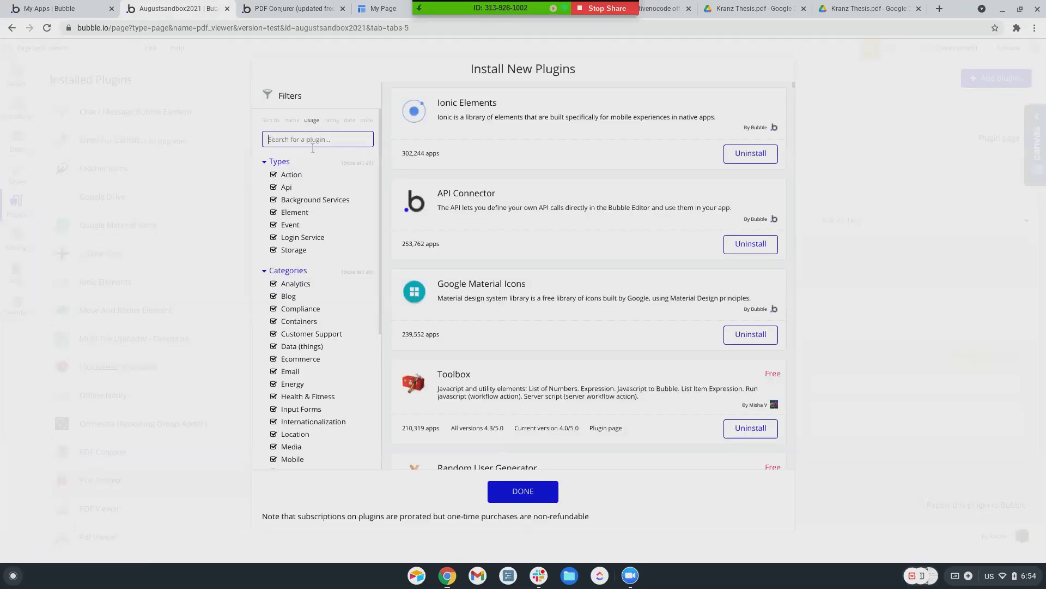
text(pdf embed)
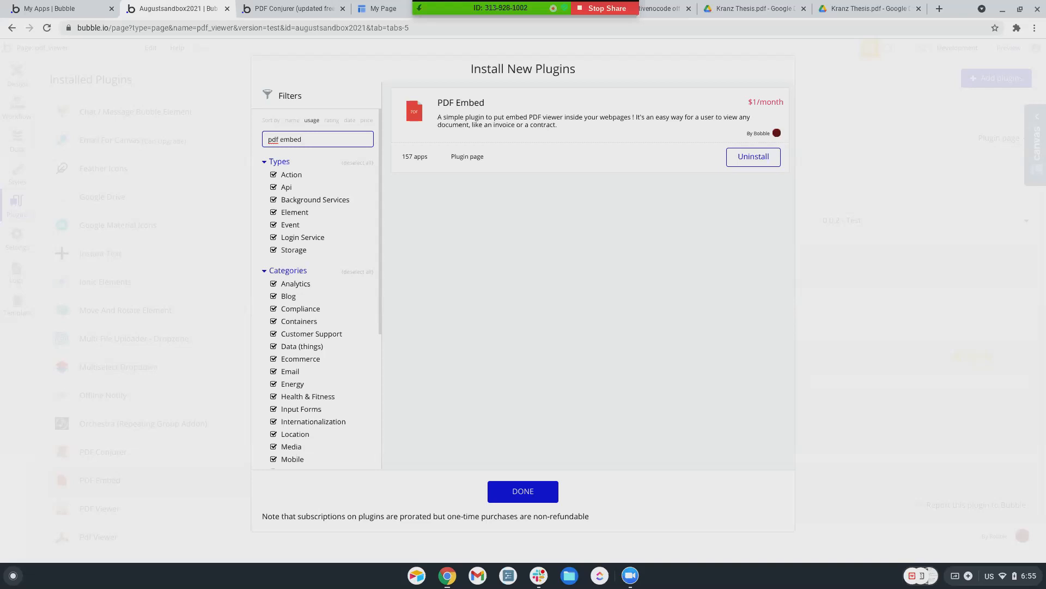
scroll(297, 202, down, 1)
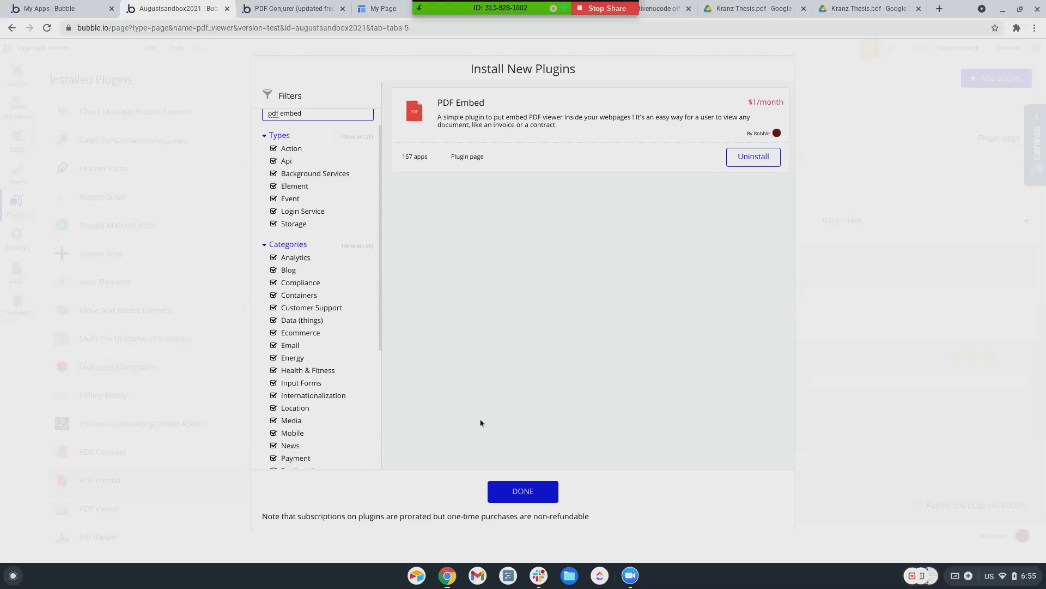
click(521, 491)
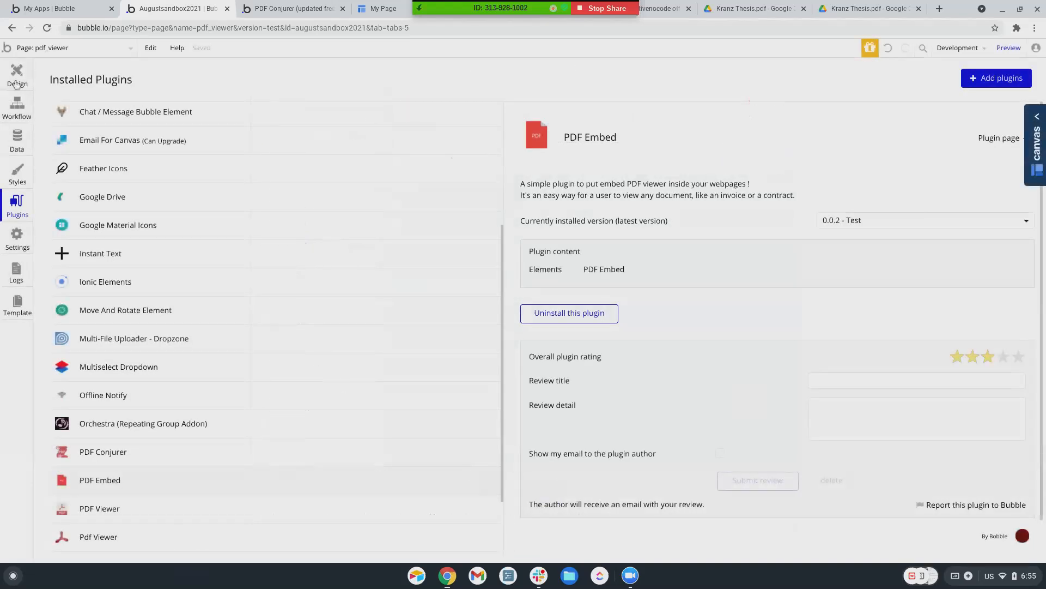
click(16, 76)
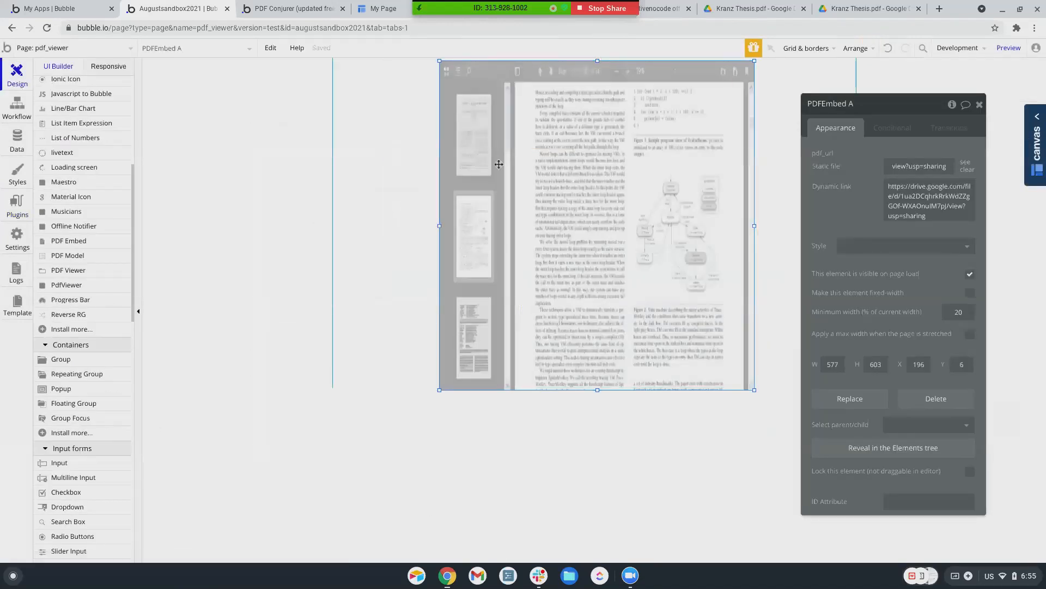
Draw a PdfViewer element with the Google Drive thesis link and Page to Fit "yes", then preview it
scroll(82, 283, down, 1)
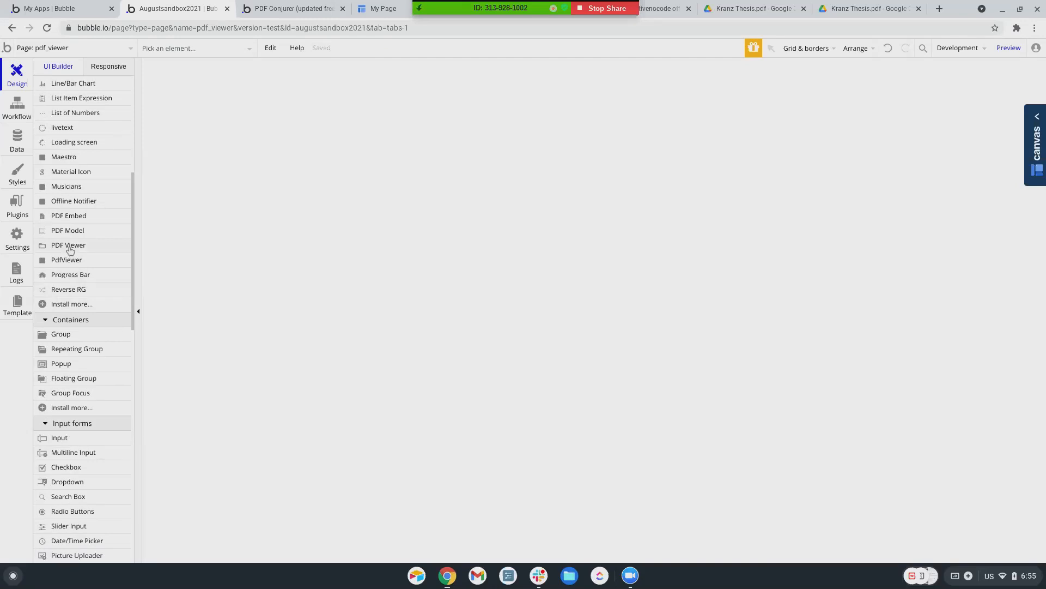
click(71, 261)
drag(449, 74, 734, 383)
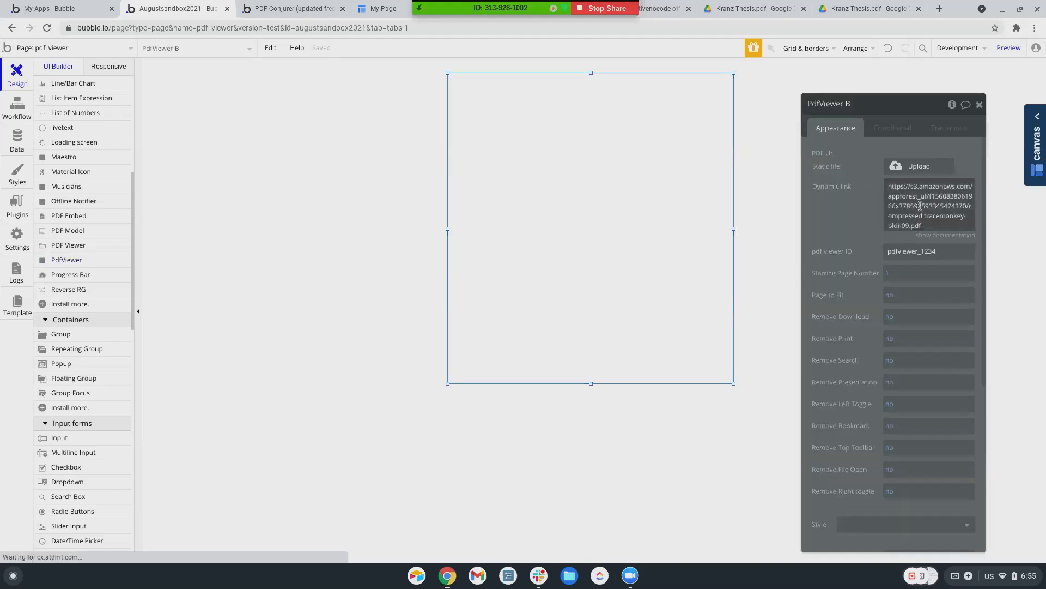
click(920, 206)
key(ctrl+v)
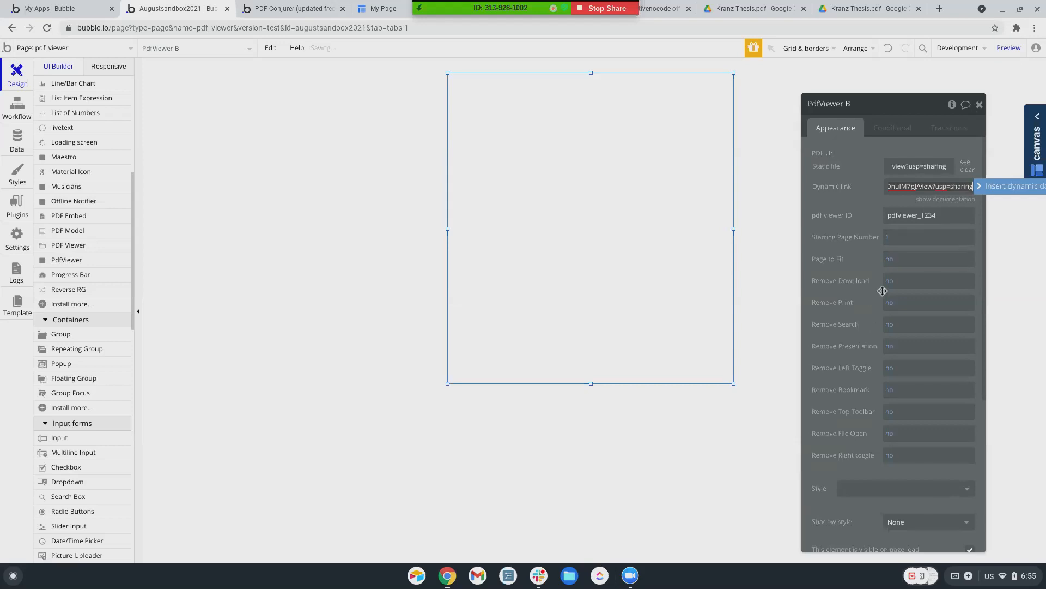
click(888, 259)
text("yes")
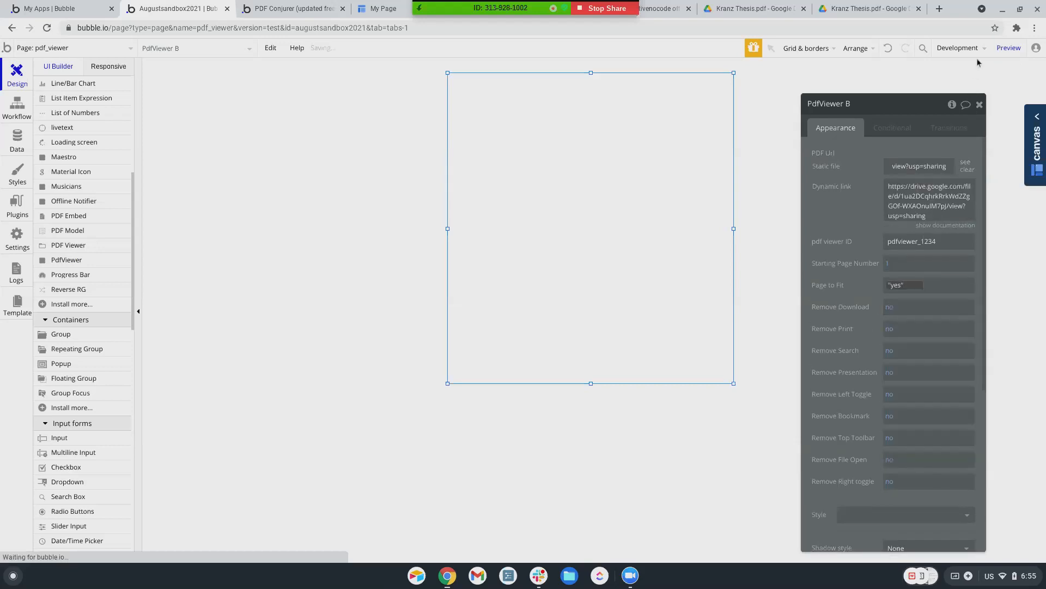
click(1009, 47)
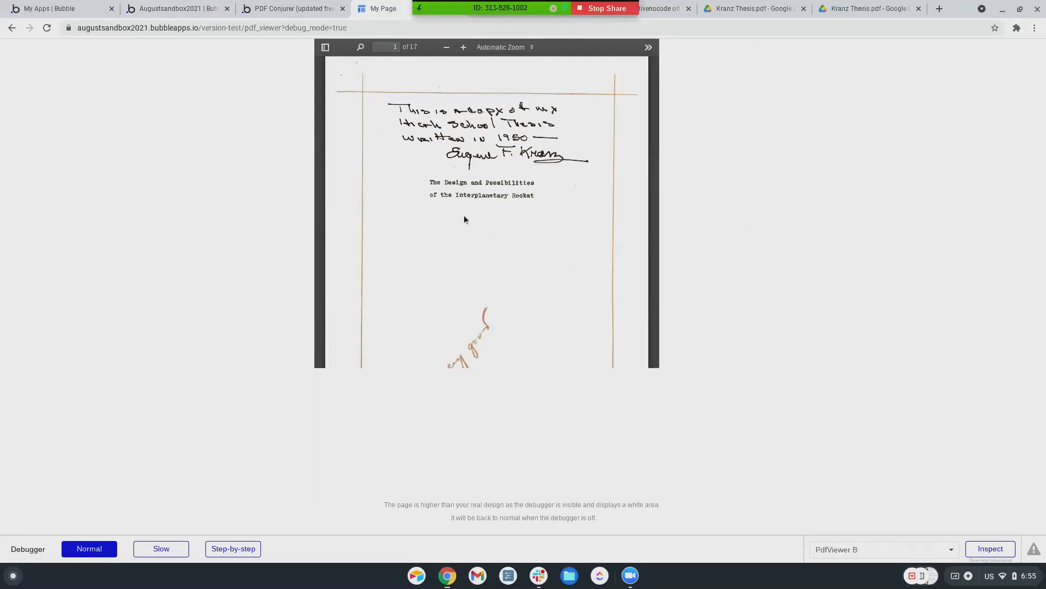
Scroll through the thesis pages in the preview, then return to the editor showing PdfViewer B
scroll(321, 238, down, 2)
scroll(321, 238, up, 3)
scroll(354, 238, down, 20)
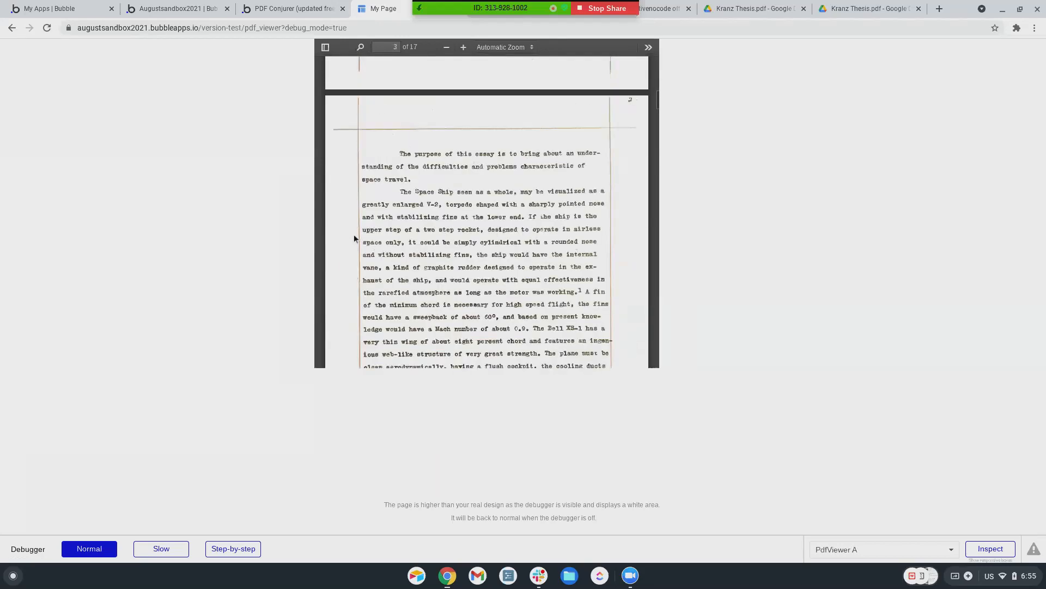
scroll(354, 238, down, 18)
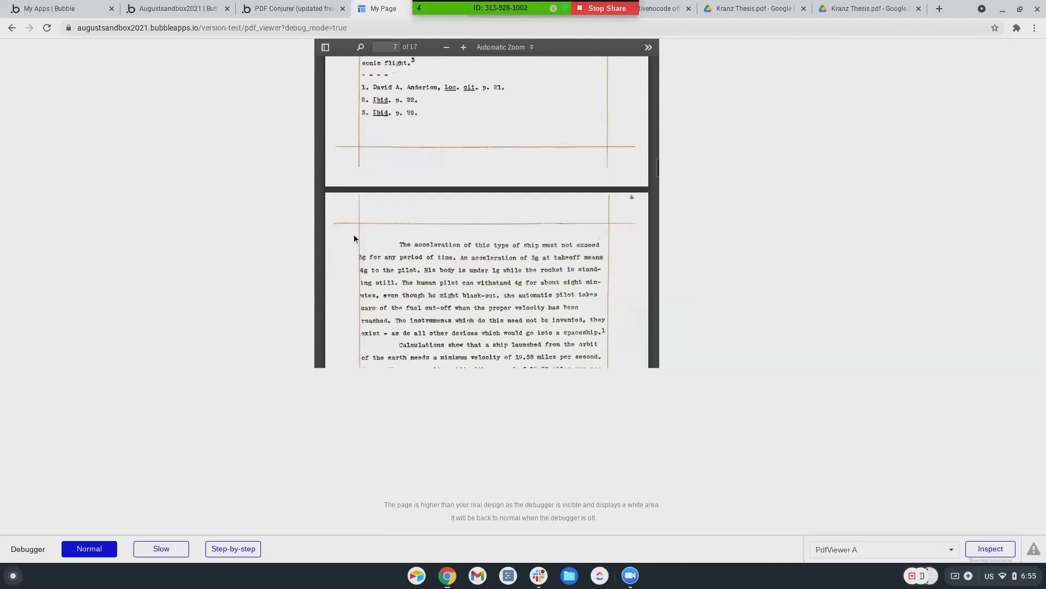
scroll(354, 238, down, 15)
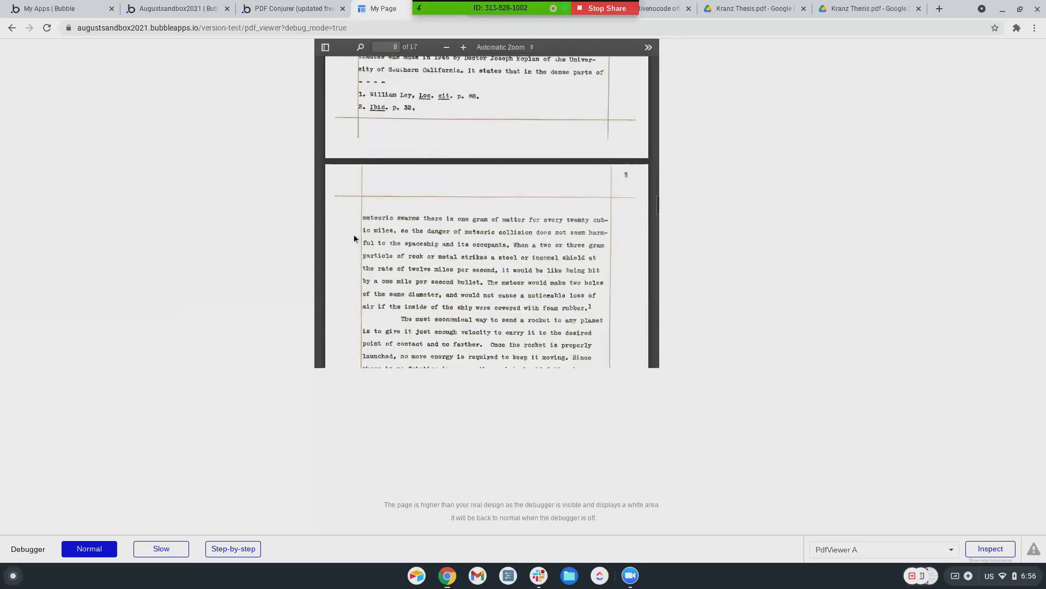
scroll(354, 238, down, 20)
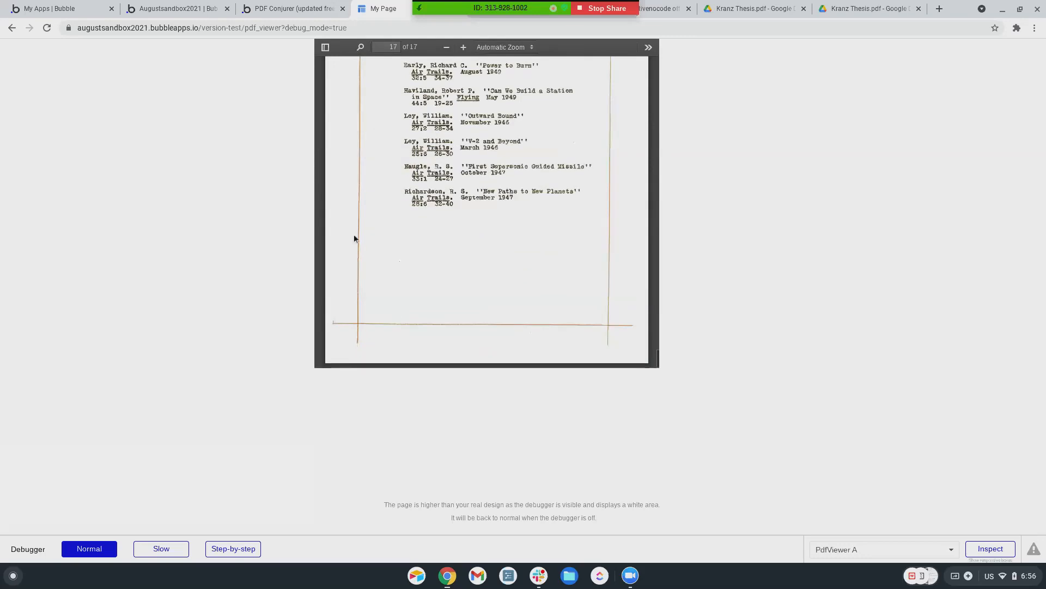
scroll(354, 238, up, 20)
scroll(354, 238, up, 20)
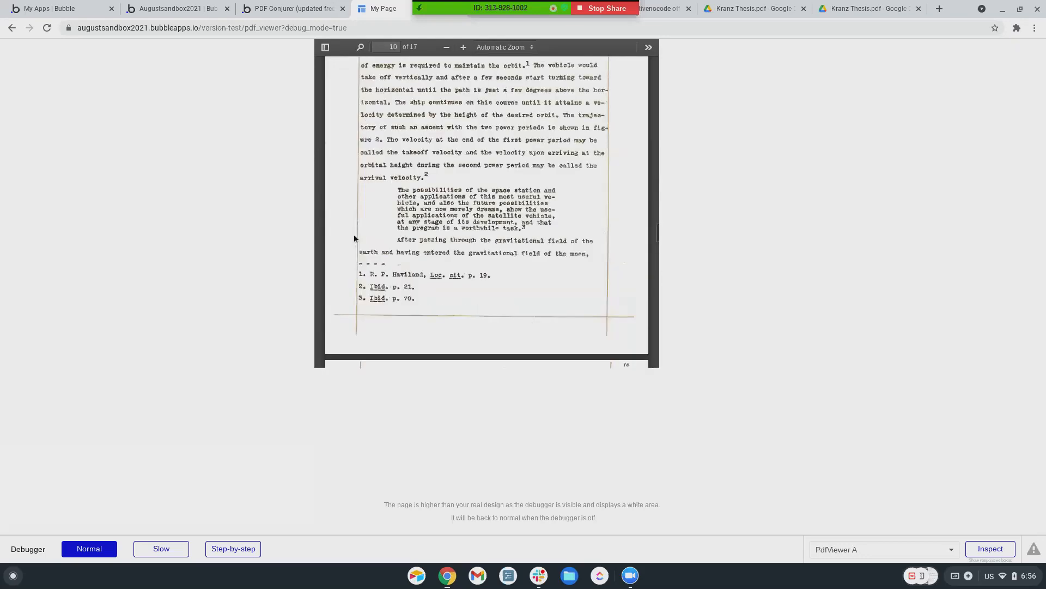
scroll(354, 238, up, 20)
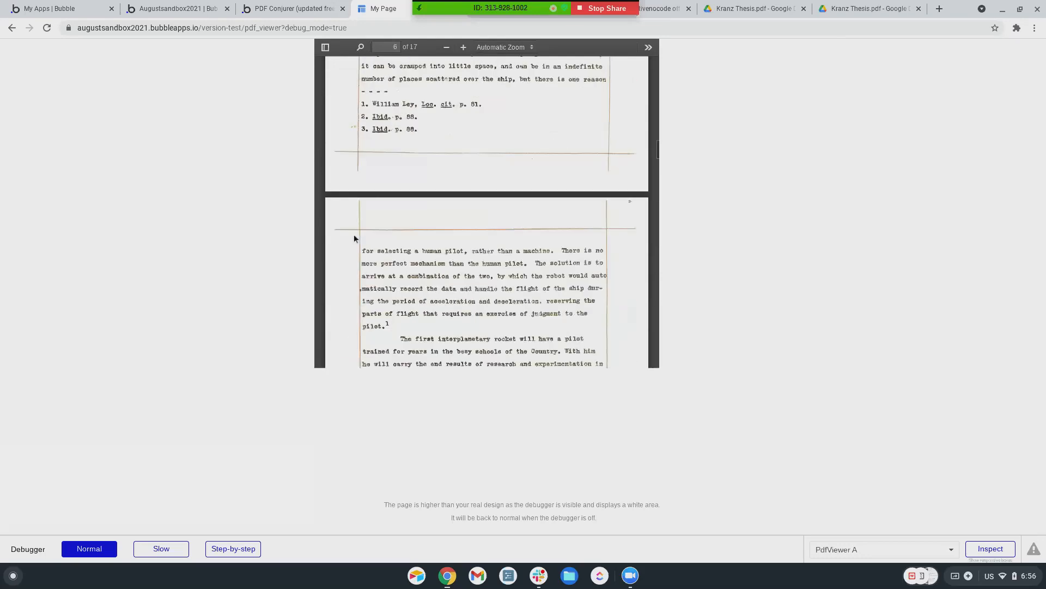
scroll(354, 238, up, 10)
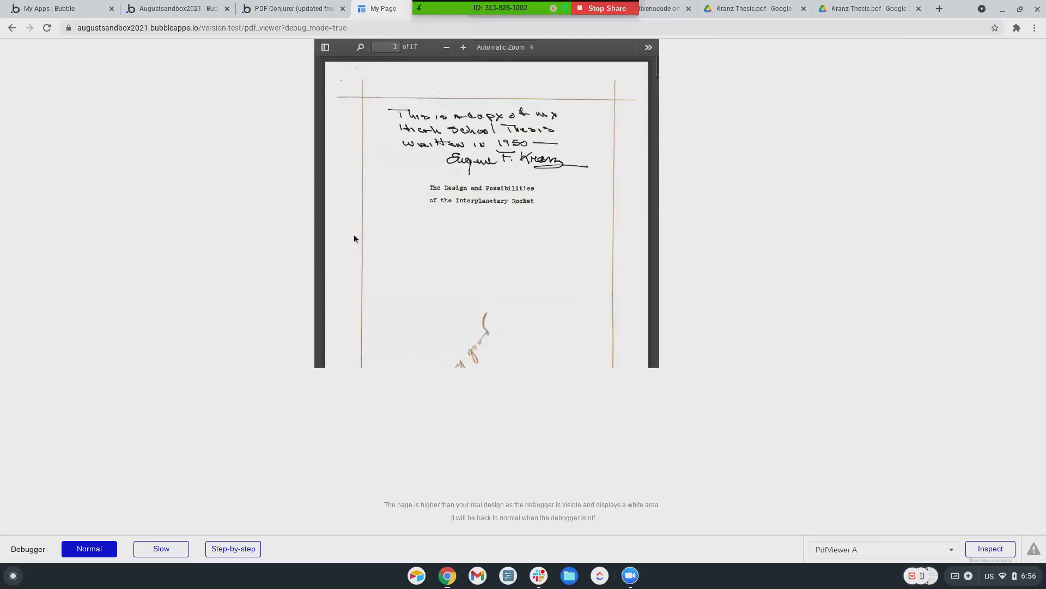
click(290, 10)
click(179, 10)
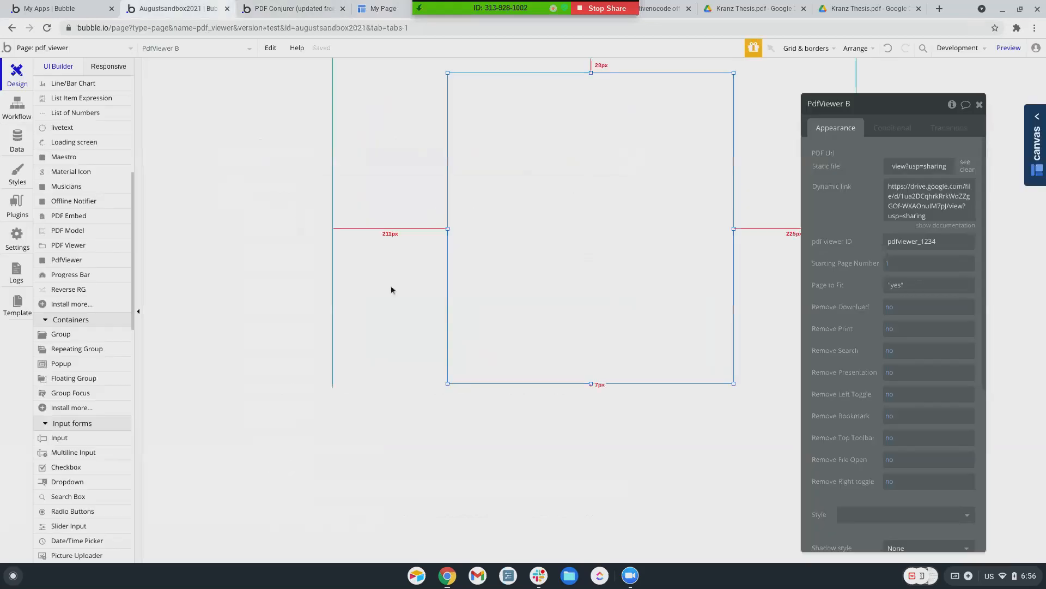